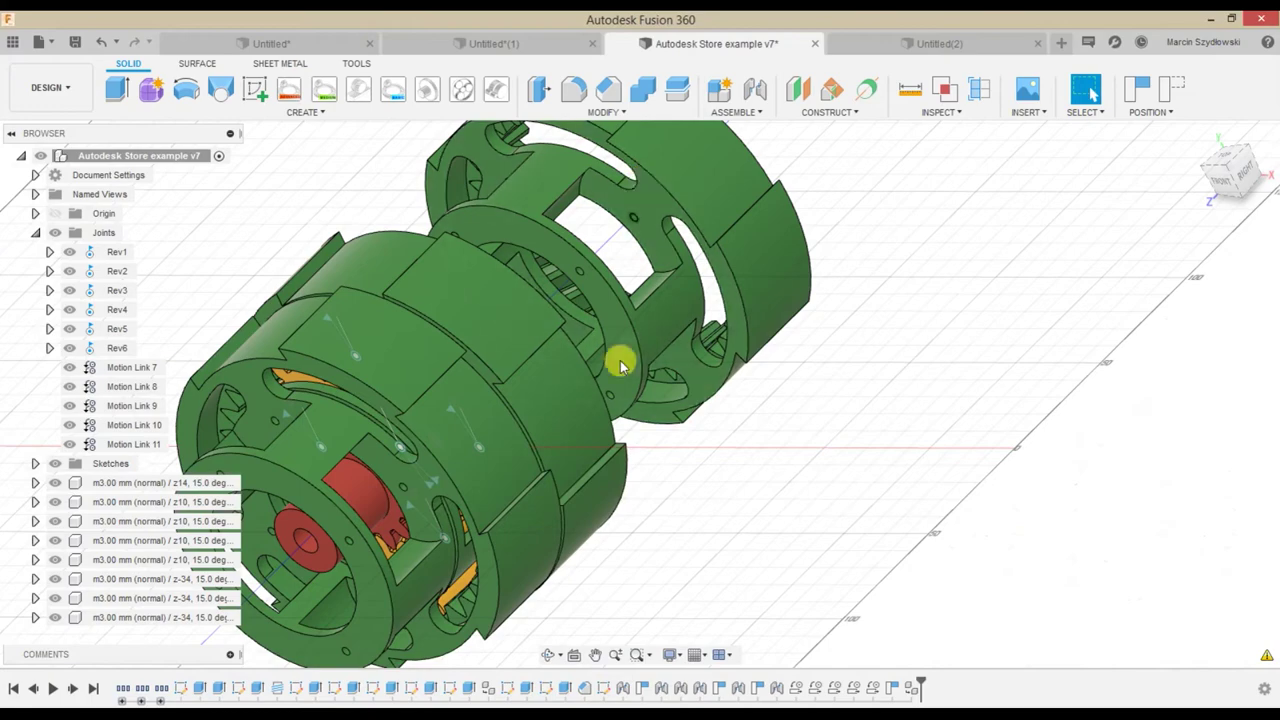
Inspect the Autodesk Store example v7 gearbox, then switch to the empty Untitled(2) design
{"action": "middle_click_drag", "start_coordinate": [886, 409], "coordinate": [1020, 374]}
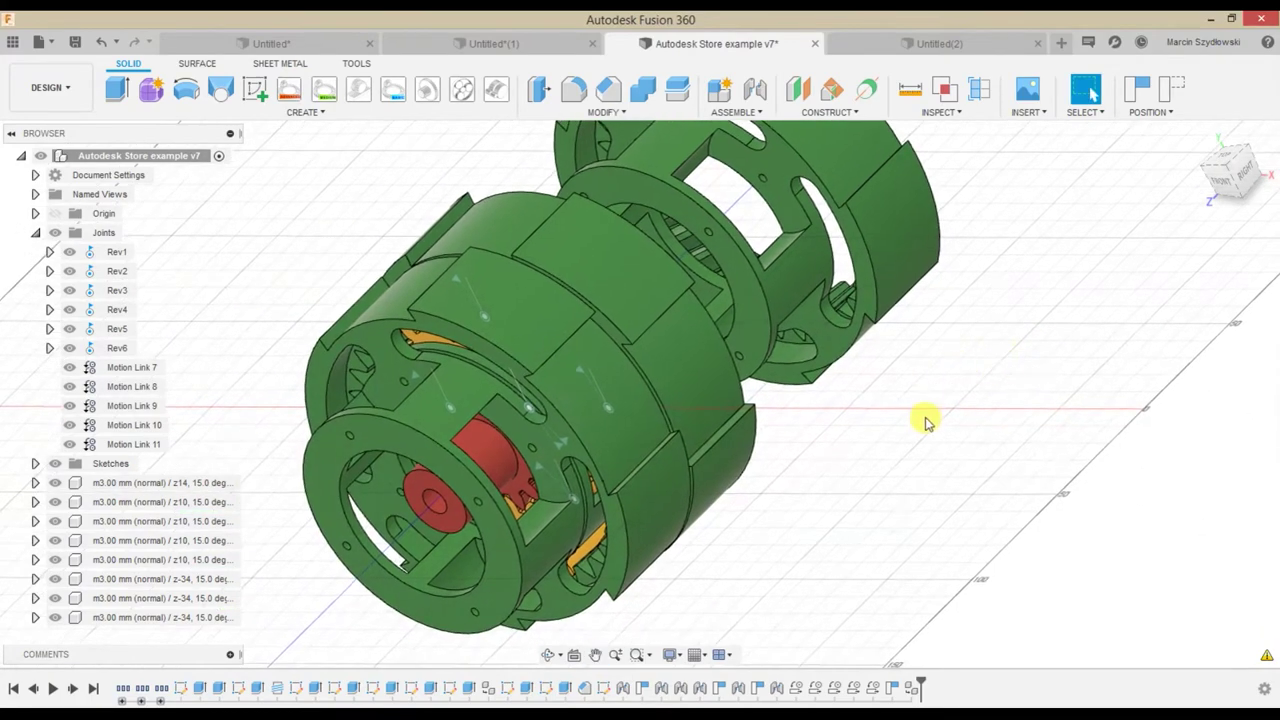
{"action": "scroll", "coordinate": [800, 418], "scroll_direction": "down", "scroll_amount": 2}
{"action": "scroll", "coordinate": [837, 477], "scroll_direction": "down", "scroll_amount": 2}
{"action": "mouse_move", "coordinate": [794, 474]}
{"action": "middle_mouse_down", "text": "shift"}
{"action": "mouse_move", "coordinate": [745, 497]}
{"action": "mouse_move", "coordinate": [811, 451]}
{"action": "mouse_move", "coordinate": [686, 463]}
{"action": "middle_mouse_up", "text": "shift"}
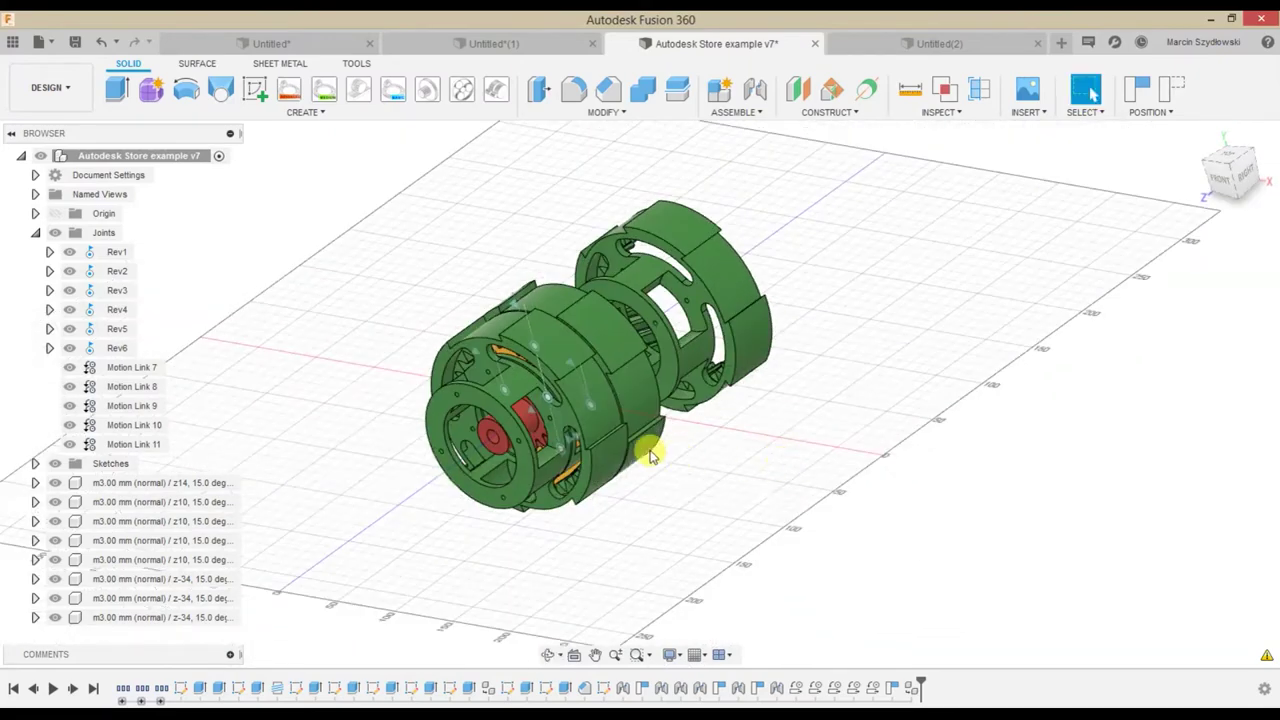
{"action": "scroll", "coordinate": [577, 447], "scroll_direction": "up", "scroll_amount": 3}
{"action": "scroll", "coordinate": [577, 447], "scroll_direction": "up", "scroll_amount": 3}
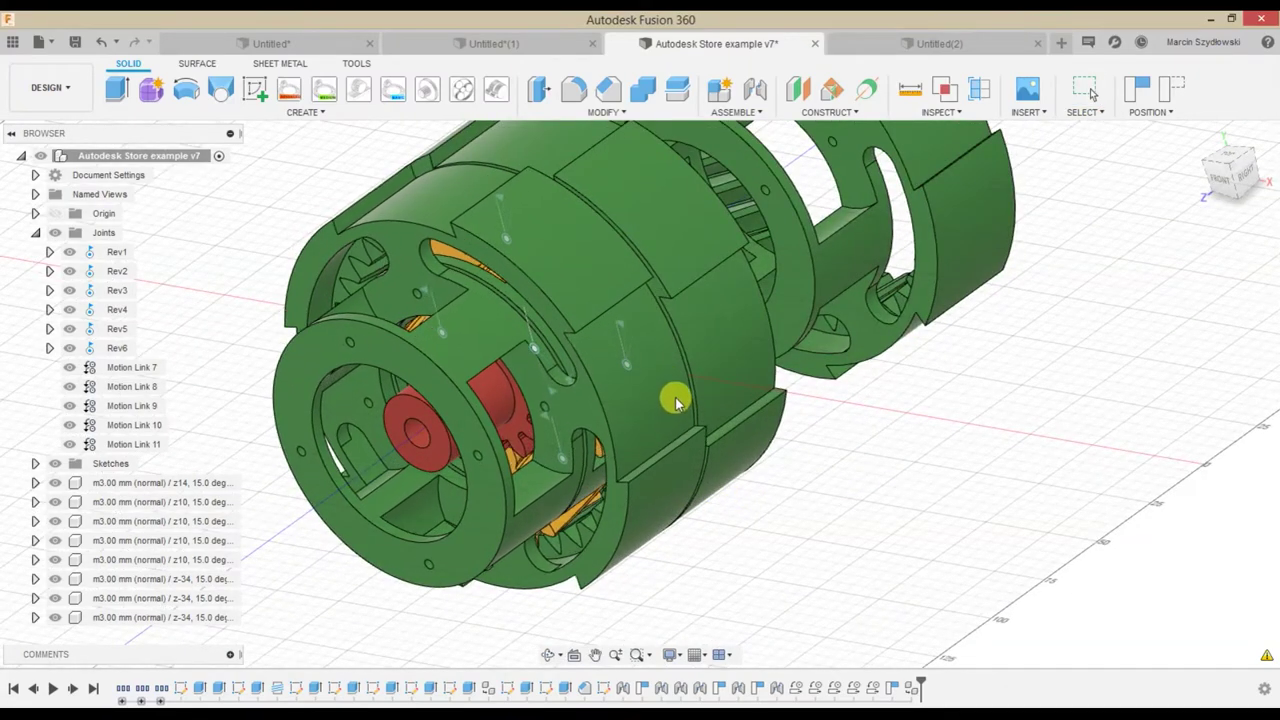
{"action": "mouse_move", "coordinate": [786, 449]}
{"action": "middle_mouse_down", "text": "shift"}
{"action": "mouse_move", "coordinate": [857, 449]}
{"action": "mouse_move", "coordinate": [966, 380]}
{"action": "mouse_move", "coordinate": [914, 429]}
{"action": "mouse_move", "coordinate": [930, 401]}
{"action": "middle_mouse_up", "text": "shift"}
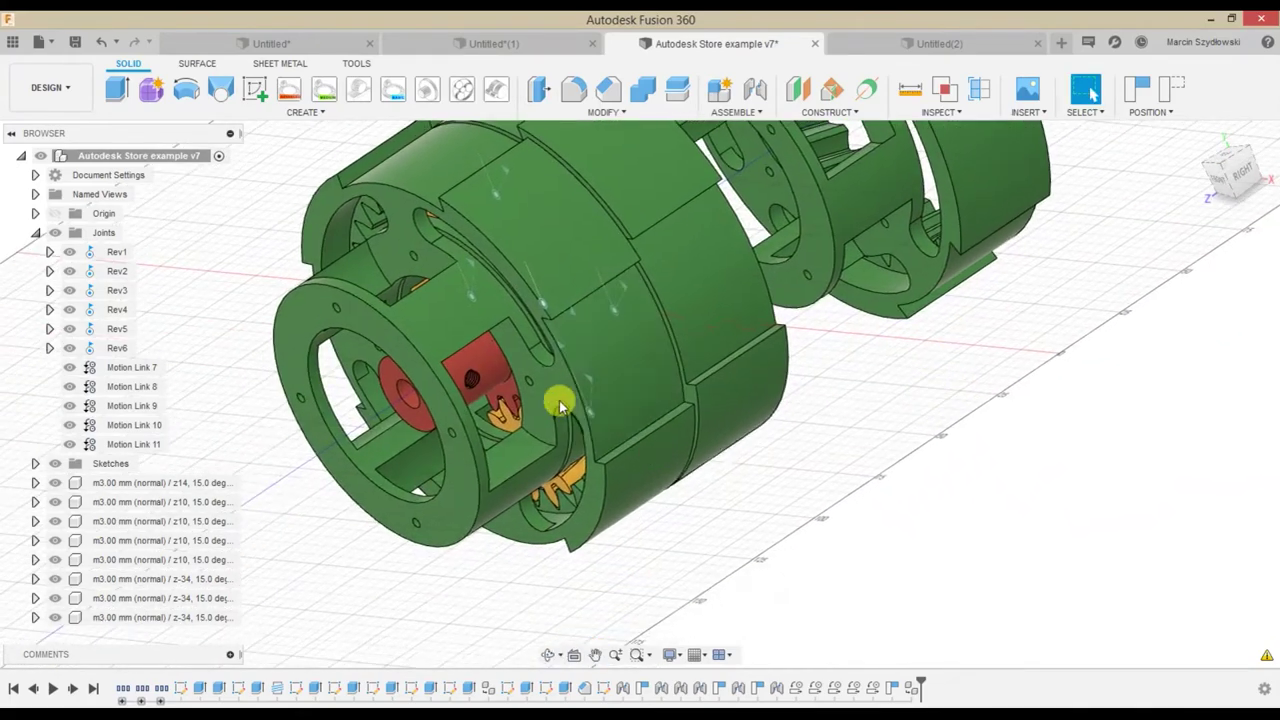
{"action": "key", "text": "ctrl+Tab"}
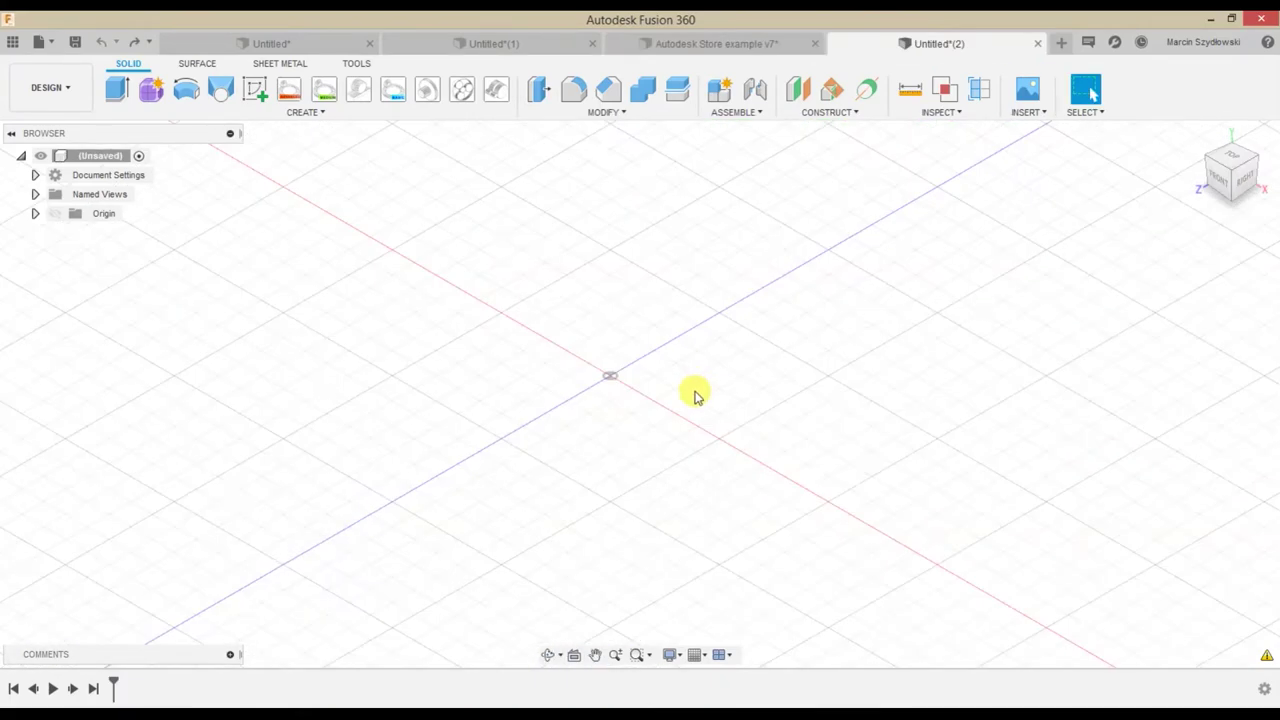
Launch Planetary Gears Maker (module 3 mm, 20 sun, 48 ring teeth) and reposition its dialog
{"action": "left_click", "coordinate": [462, 92]}
{"action": "left_click_drag", "start_coordinate": [763, 51], "coordinate": [680, 103]}
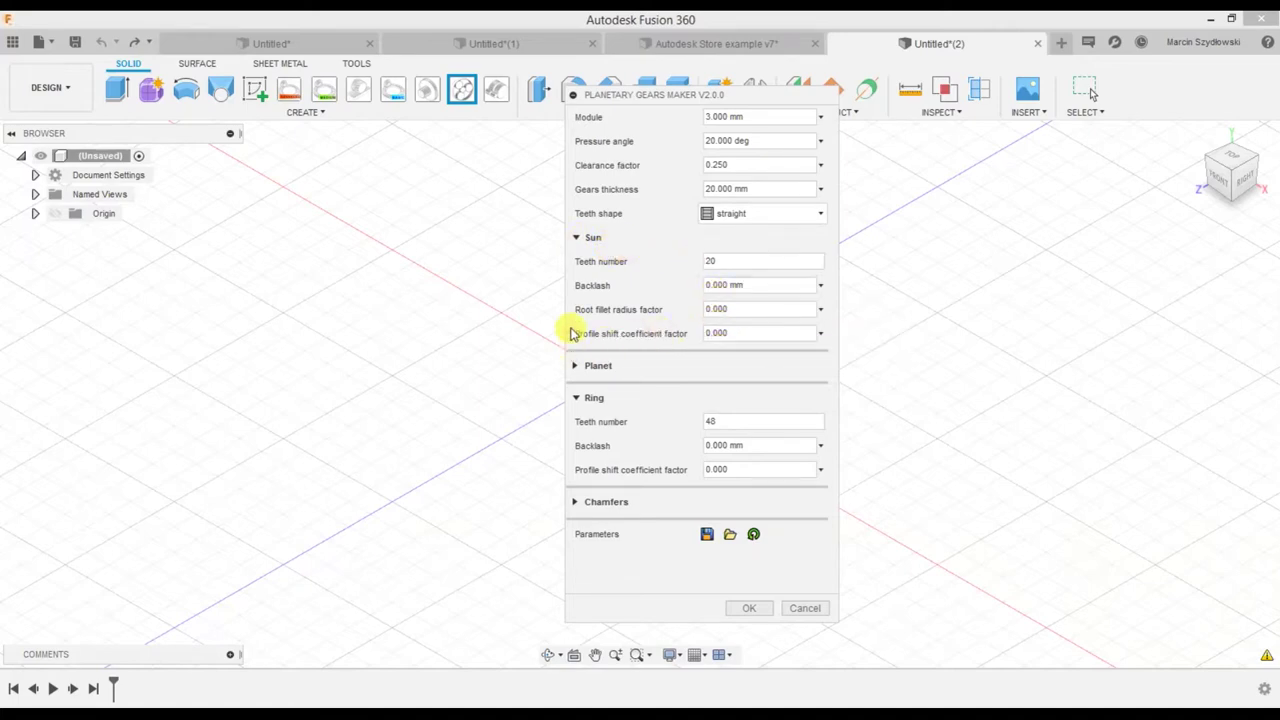
Review the Planet settings and the note on possible planet counts
{"action": "left_click", "coordinate": [576, 366]}
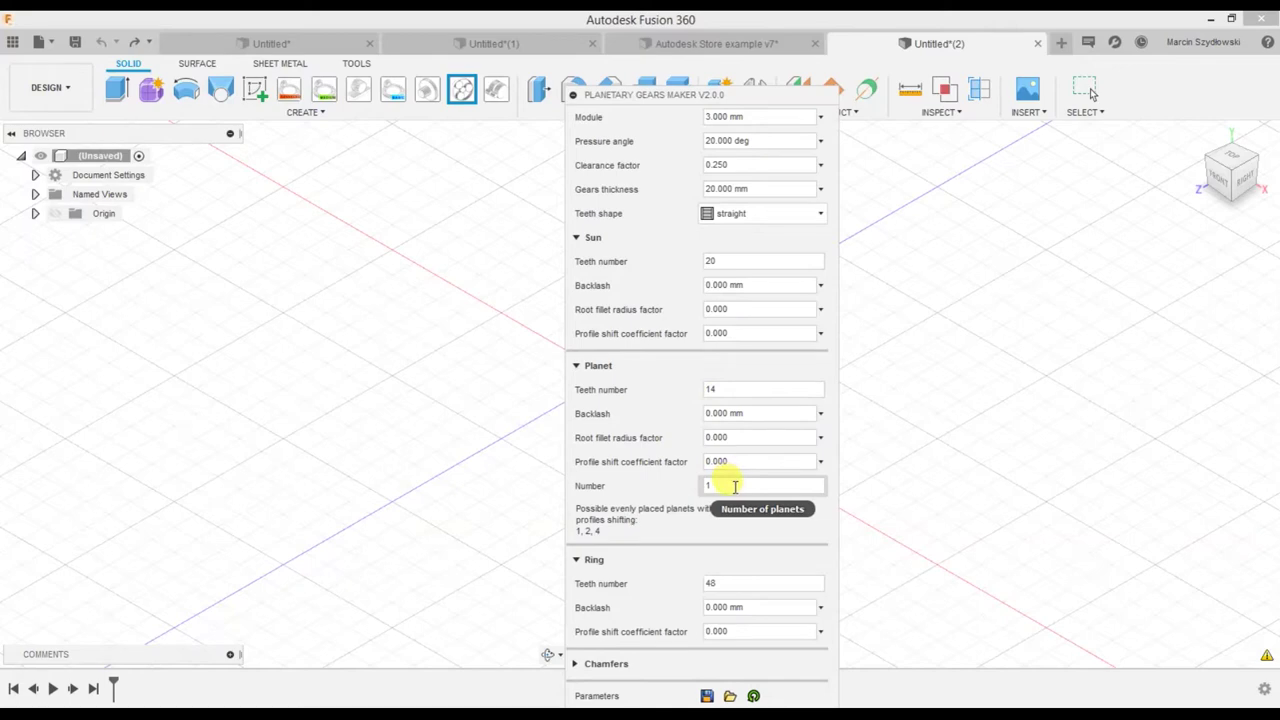
{"action": "left_click_drag", "start_coordinate": [641, 524], "coordinate": [572, 512]}
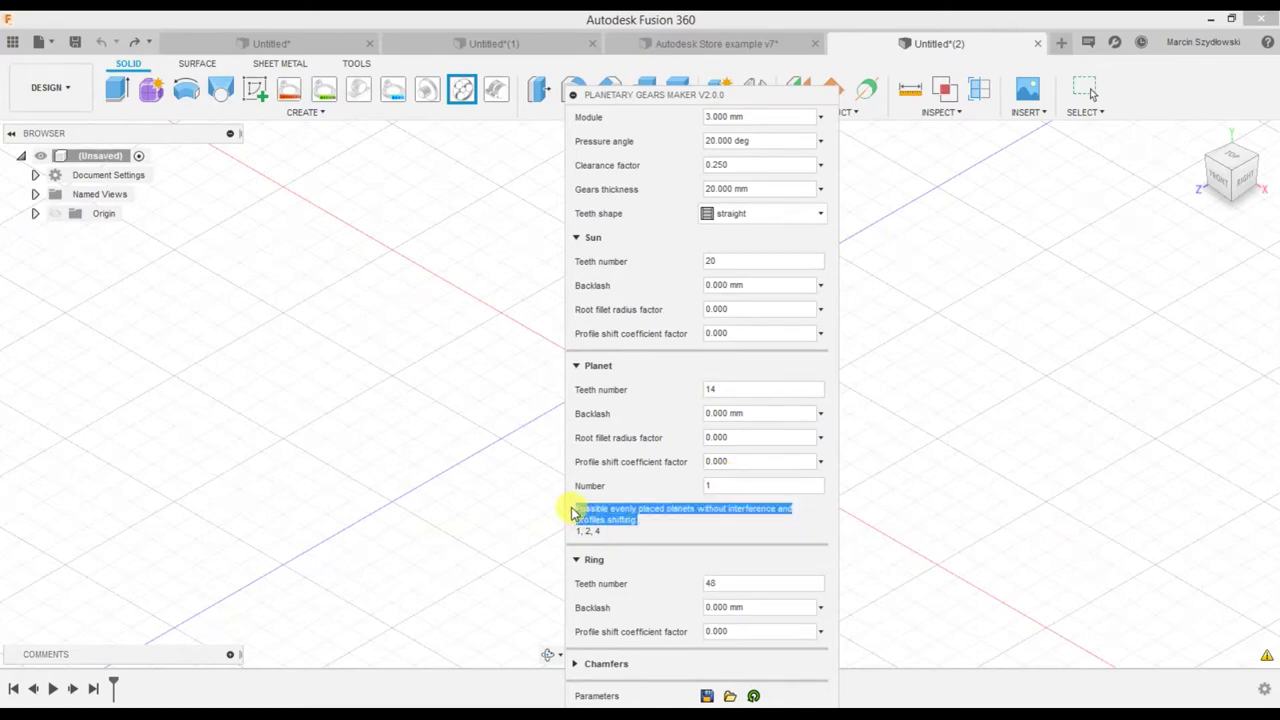
{"action": "left_click", "coordinate": [590, 366]}
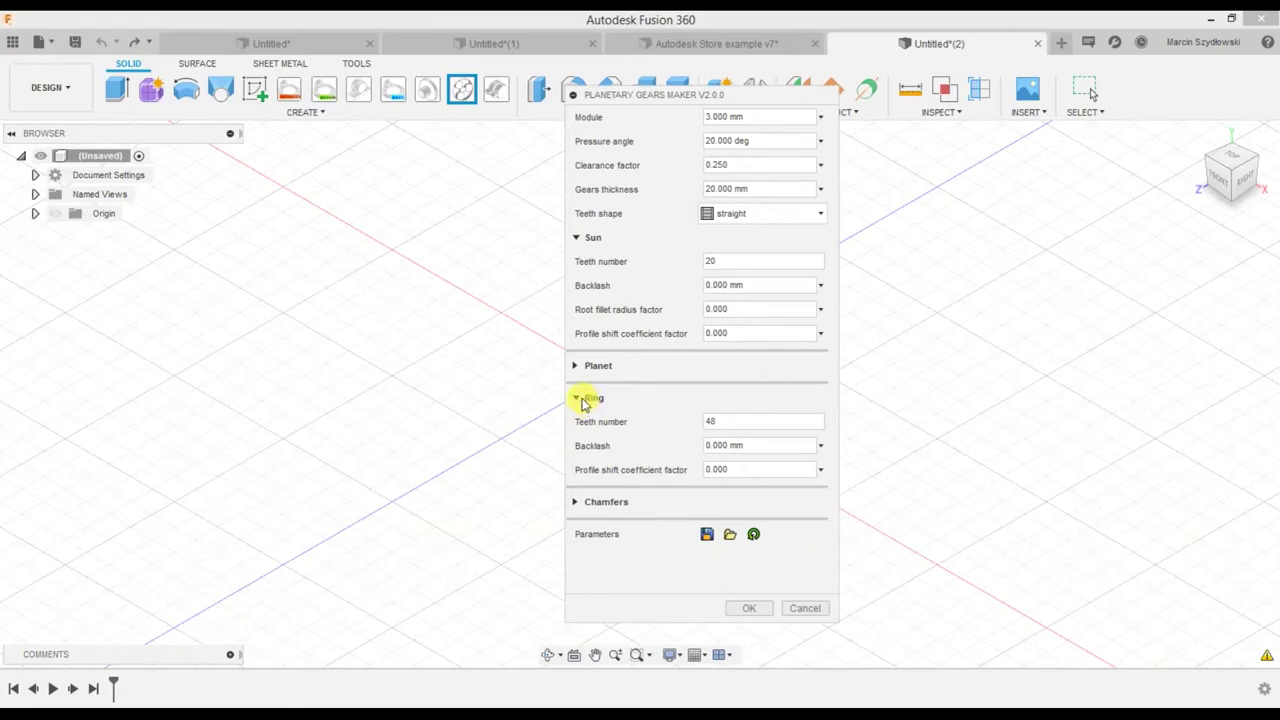
Turn on chamfers with width factor 0.150 and height factor 0.300
{"action": "left_click", "coordinate": [580, 399]}
{"action": "left_click", "coordinate": [575, 431]}
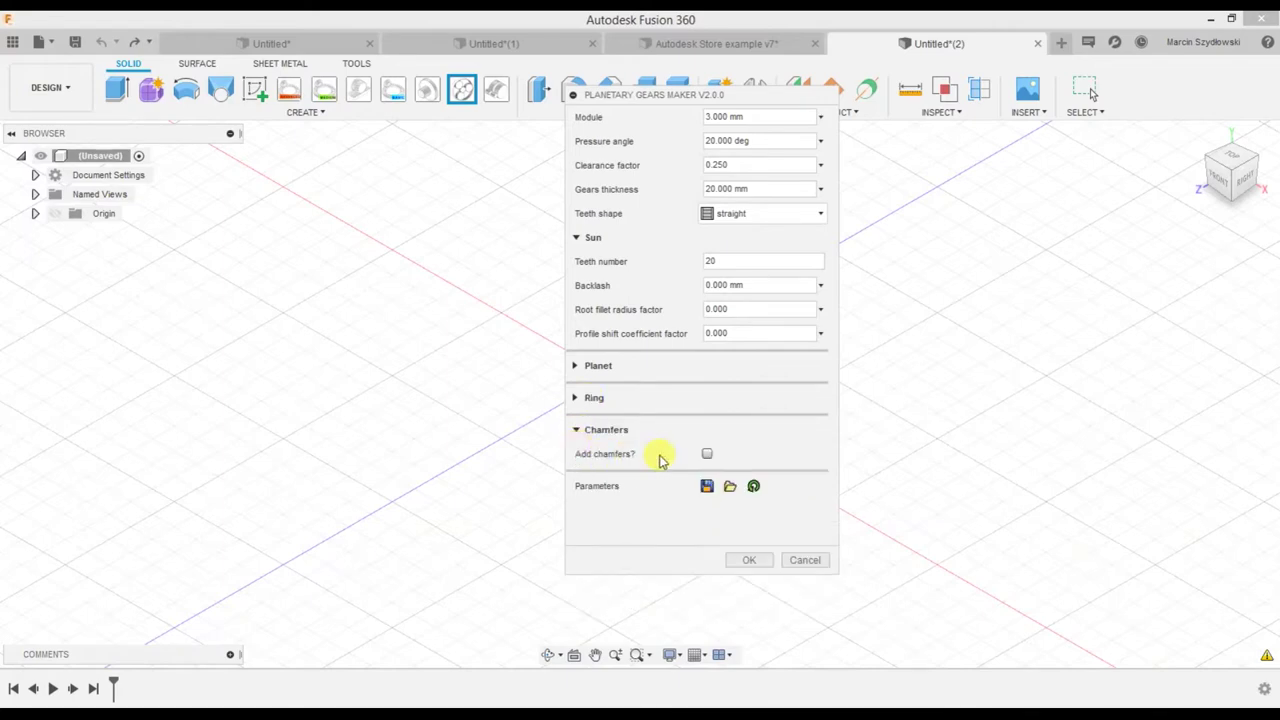
{"action": "left_click", "coordinate": [707, 455]}
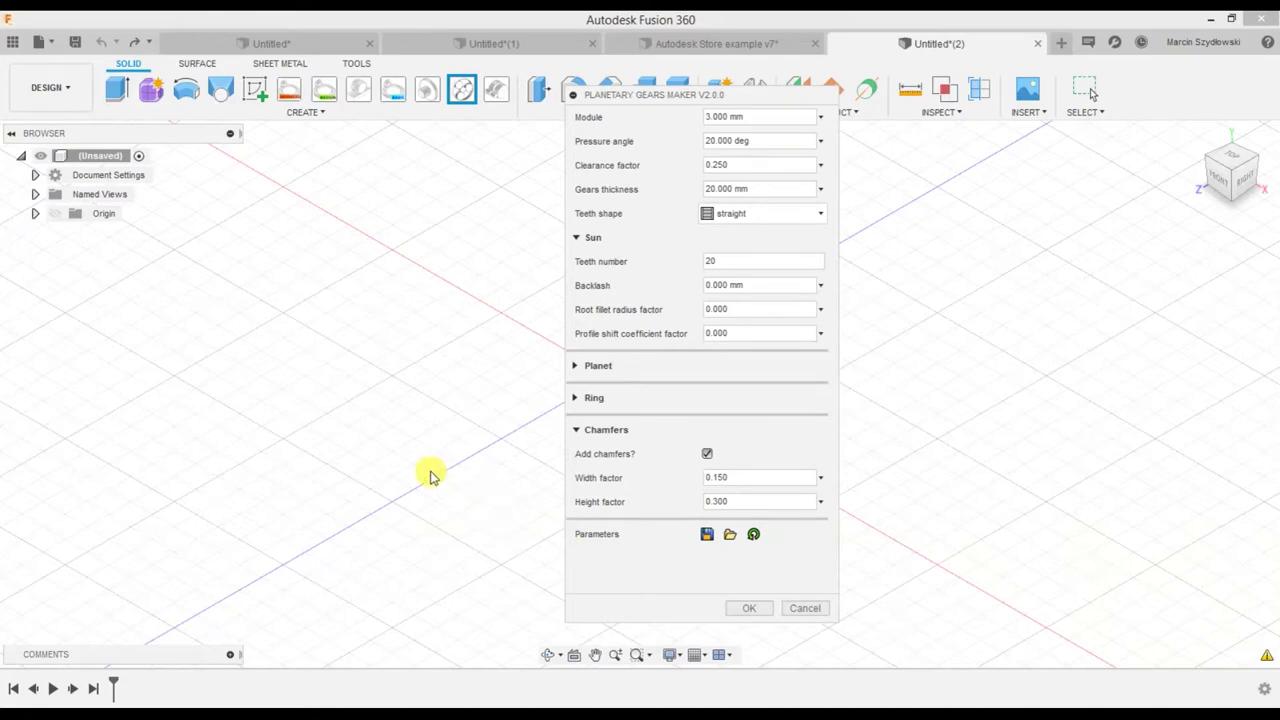
{"action": "key", "text": "super+e"}
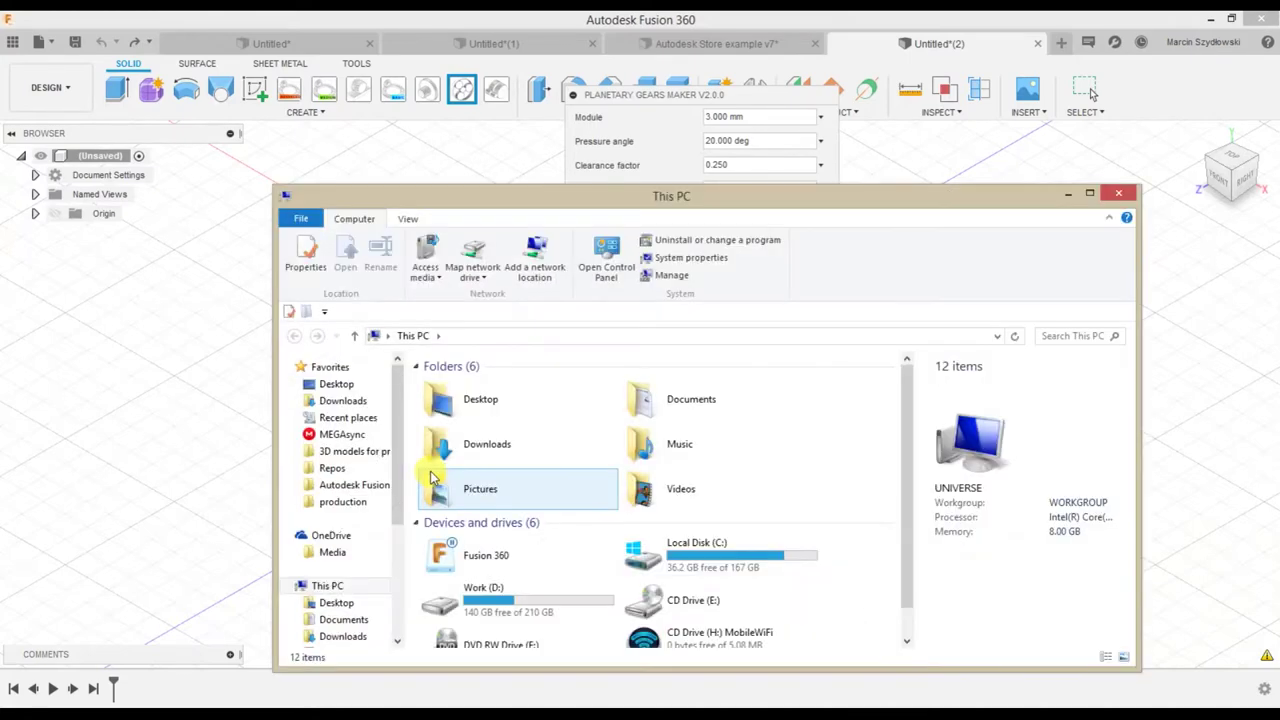
Open last_used_params.json from the latest webdeploy\production Planetary_gears_maker_settings folder
{"action": "left_click", "coordinate": [342, 501]}
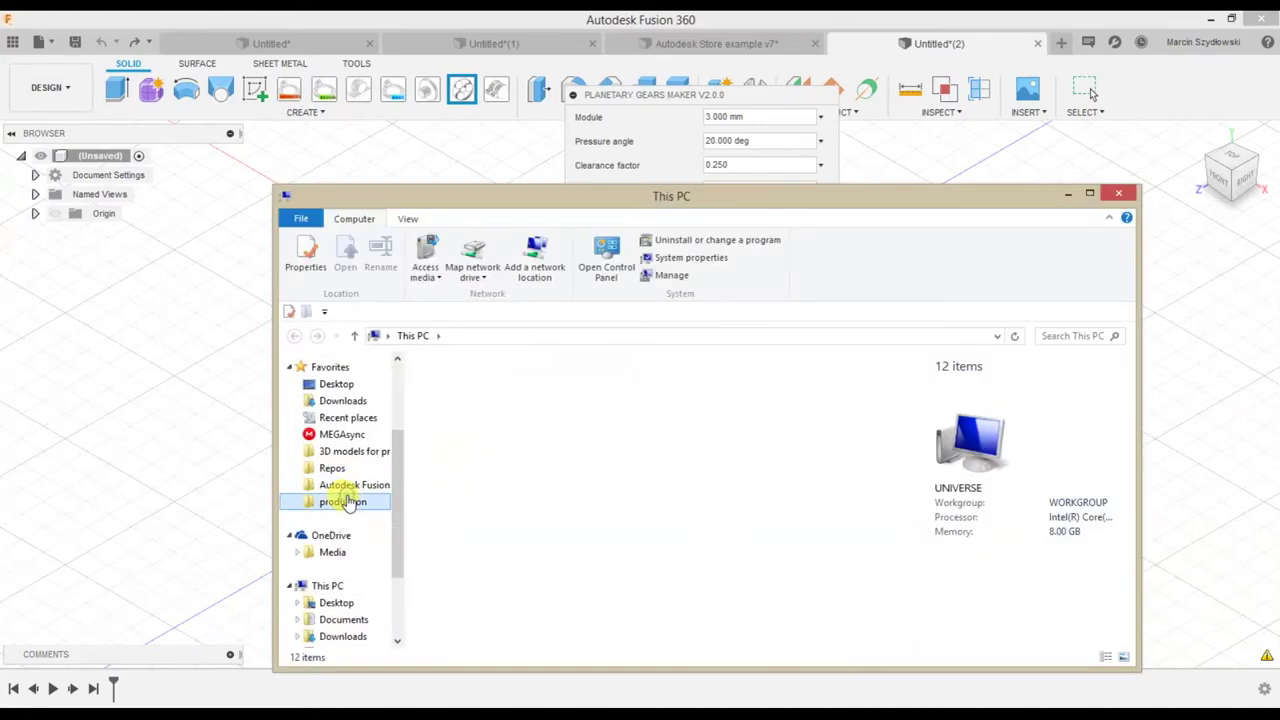
{"action": "double_click", "coordinate": [520, 385]}
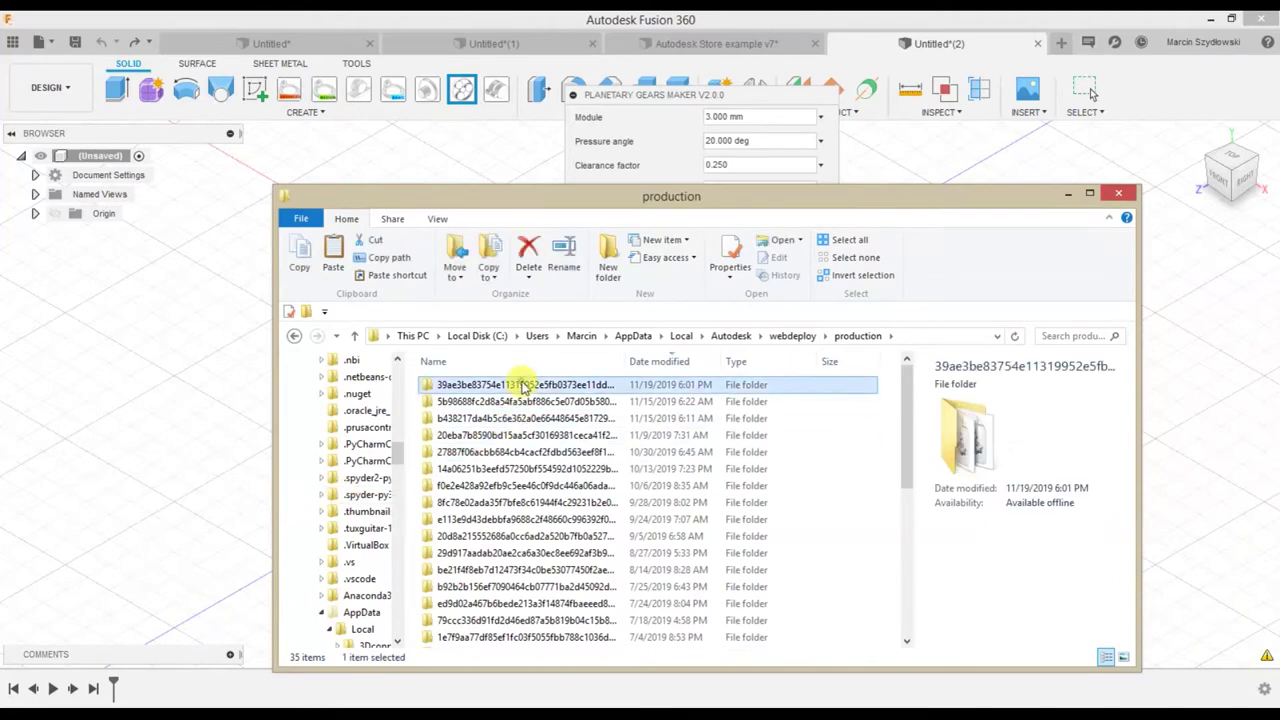
{"action": "left_click", "coordinate": [505, 447]}
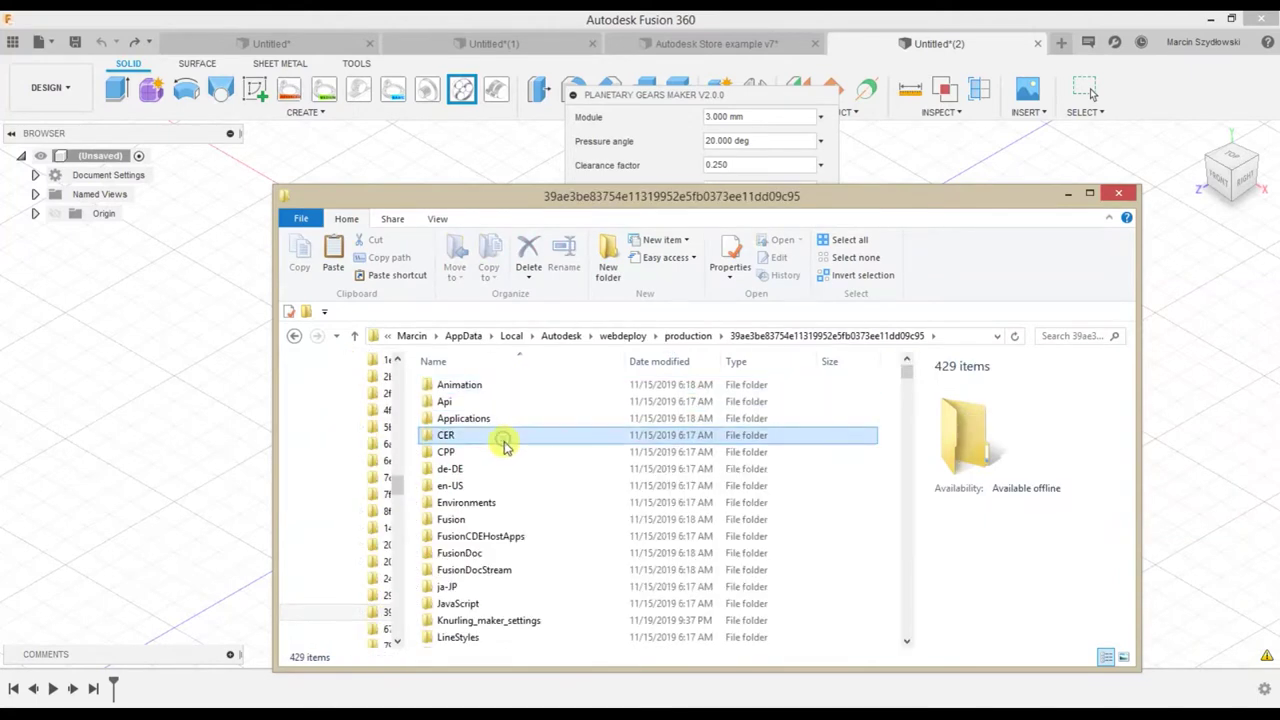
{"action": "type", "text": "p"}
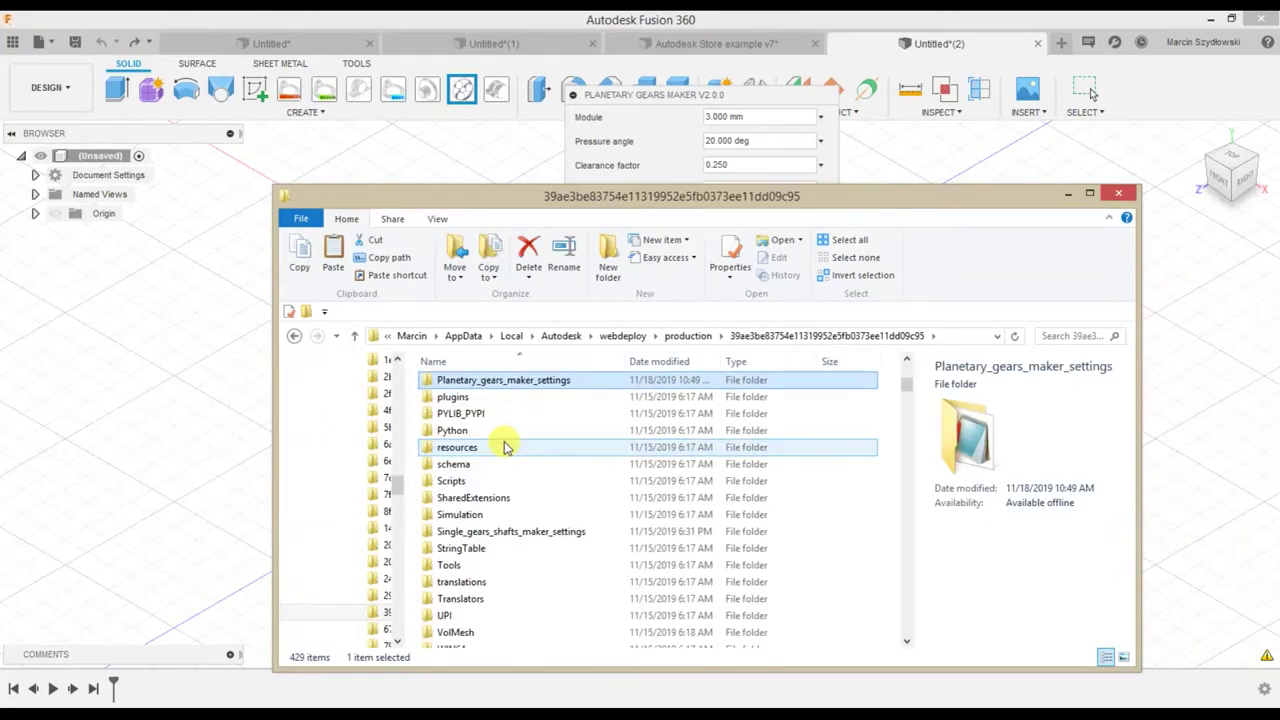
{"action": "double_click", "coordinate": [528, 380]}
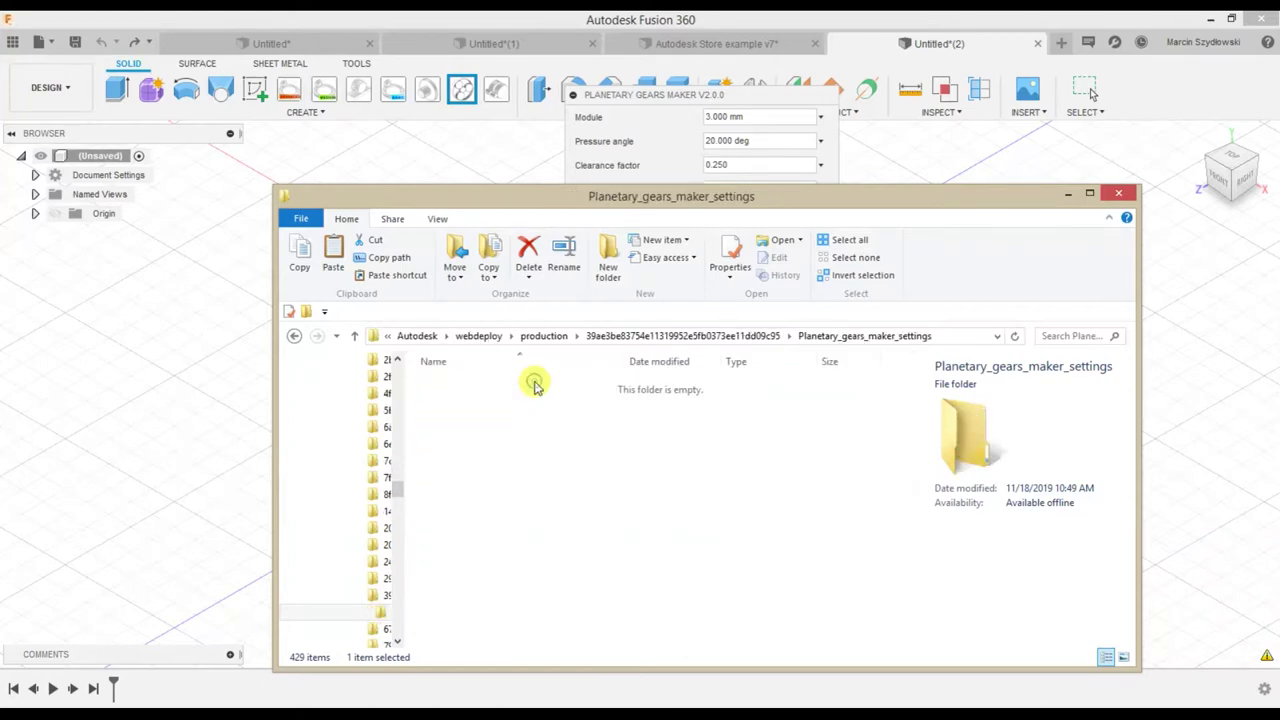
{"action": "double_click", "coordinate": [535, 387]}
{"action": "left_click_drag", "start_coordinate": [525, 242], "coordinate": [58, 180]}
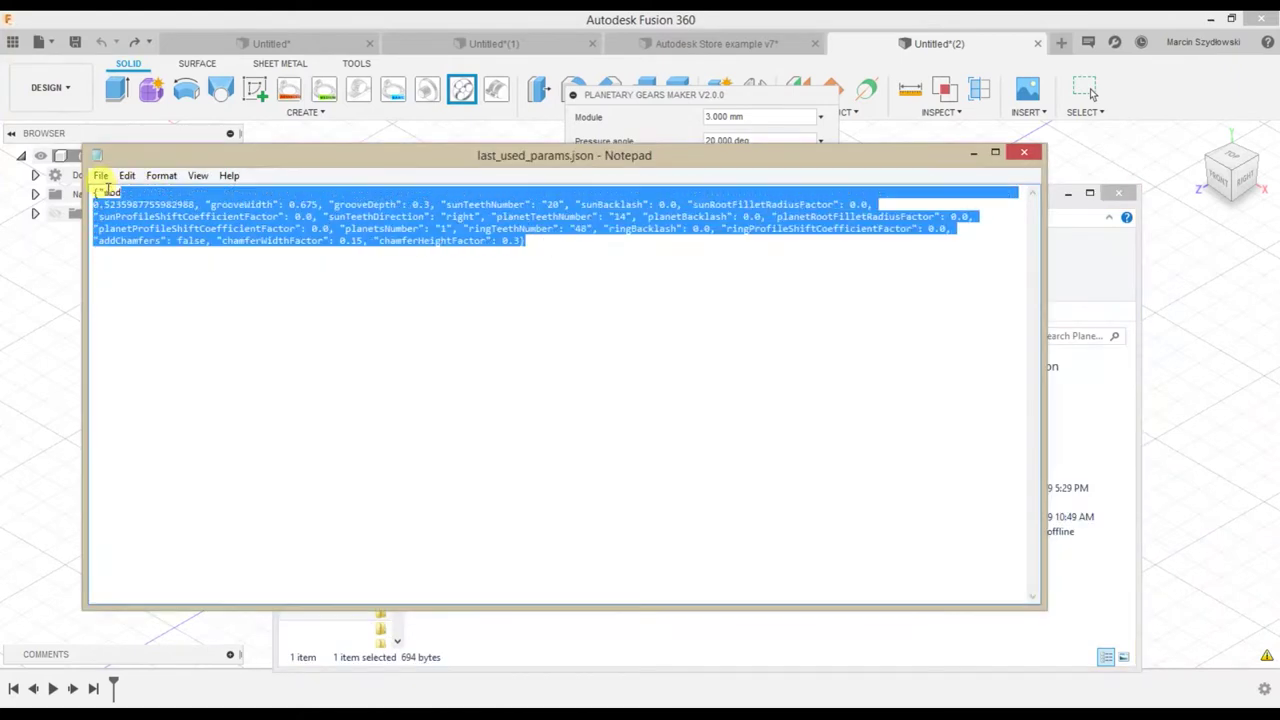
Deselect the JSON text and close Notepad without changes
{"action": "mouse_move", "coordinate": [525, 242]}
{"action": "left_mouse_down"}
{"action": "mouse_move", "coordinate": [414, 206]}
{"action": "mouse_move", "coordinate": [525, 242]}
{"action": "left_mouse_up"}
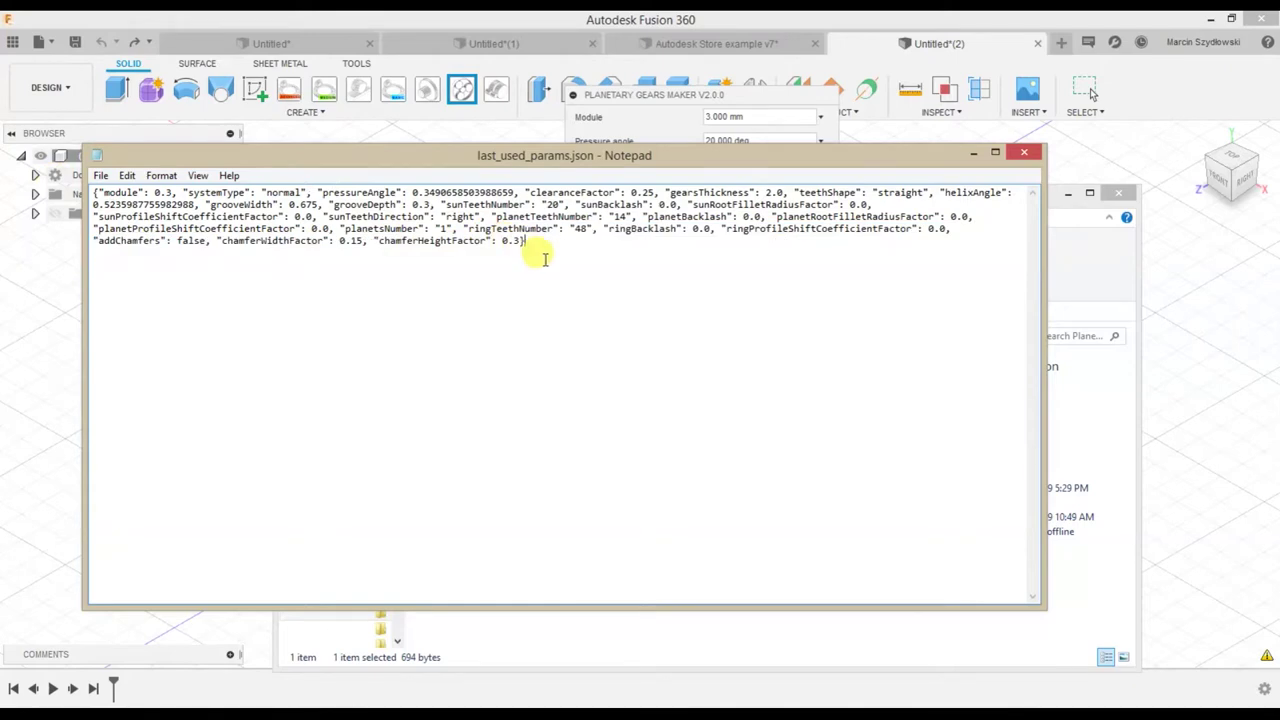
{"action": "left_click", "coordinate": [1033, 157]}
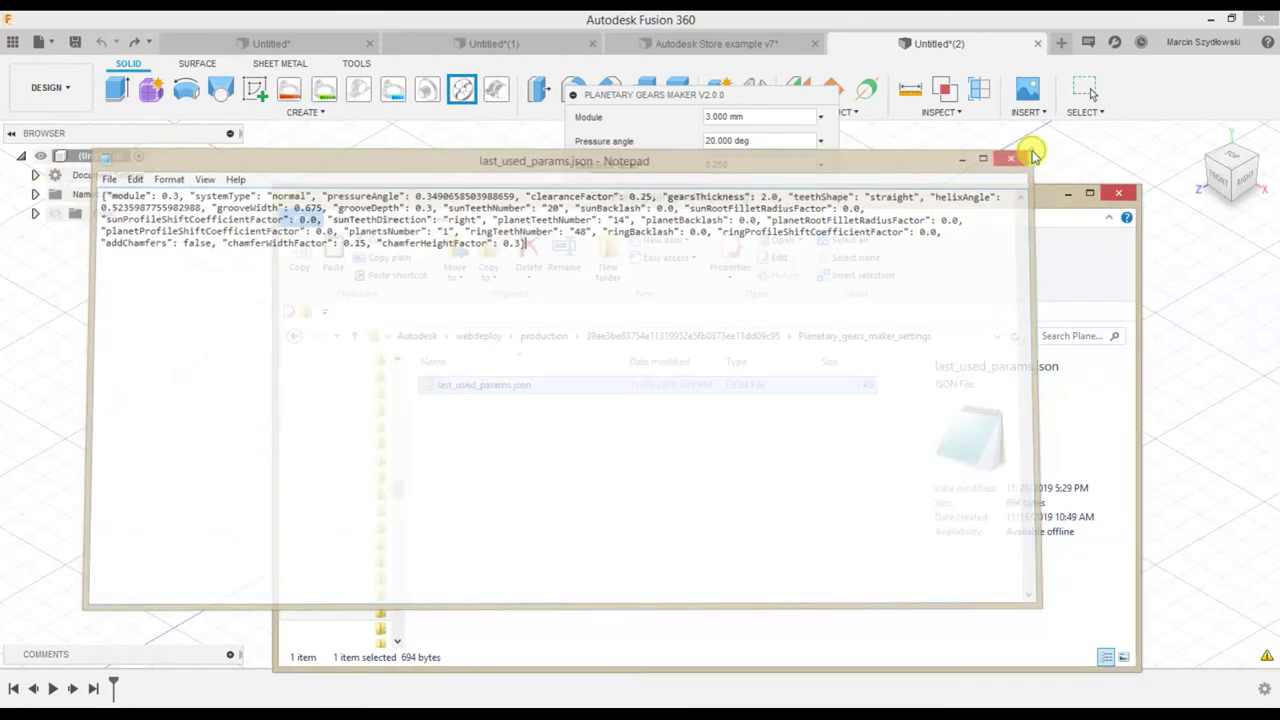
Reopen Planetary Gears Maker and reset it to default settings
{"action": "left_click", "coordinate": [462, 90]}
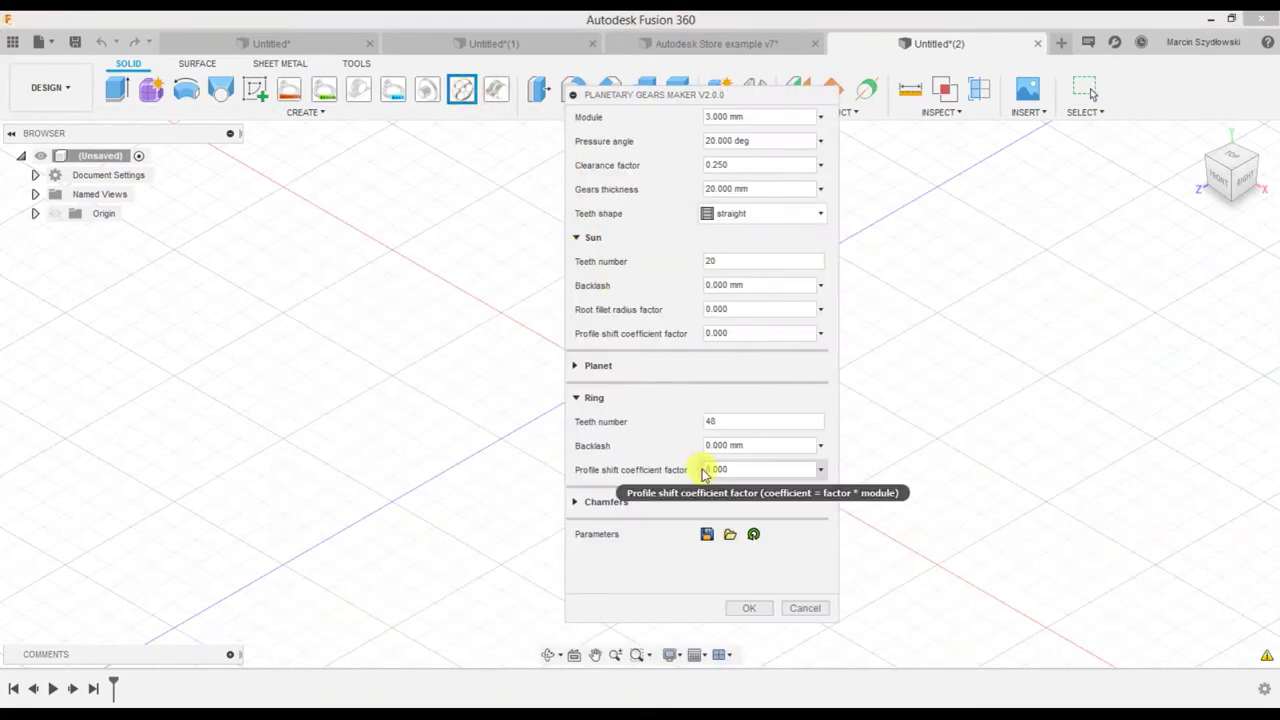
{"action": "left_click", "coordinate": [753, 534]}
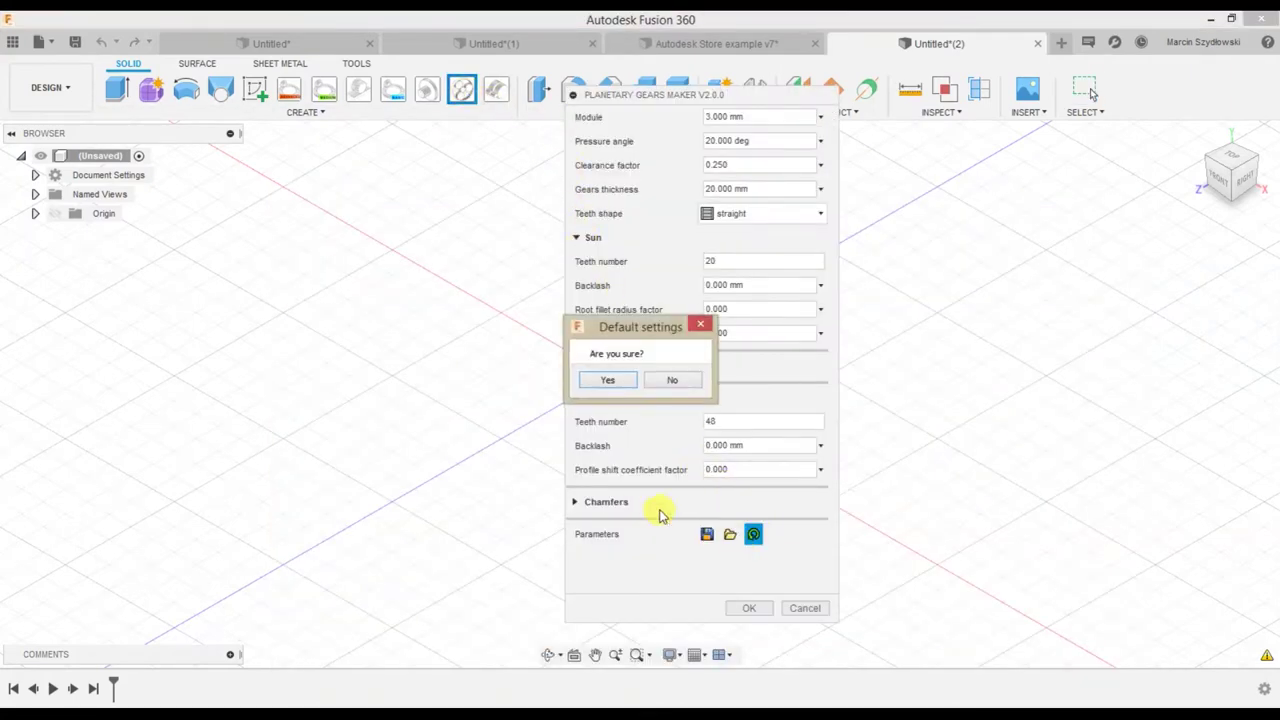
{"action": "left_click", "coordinate": [618, 384]}
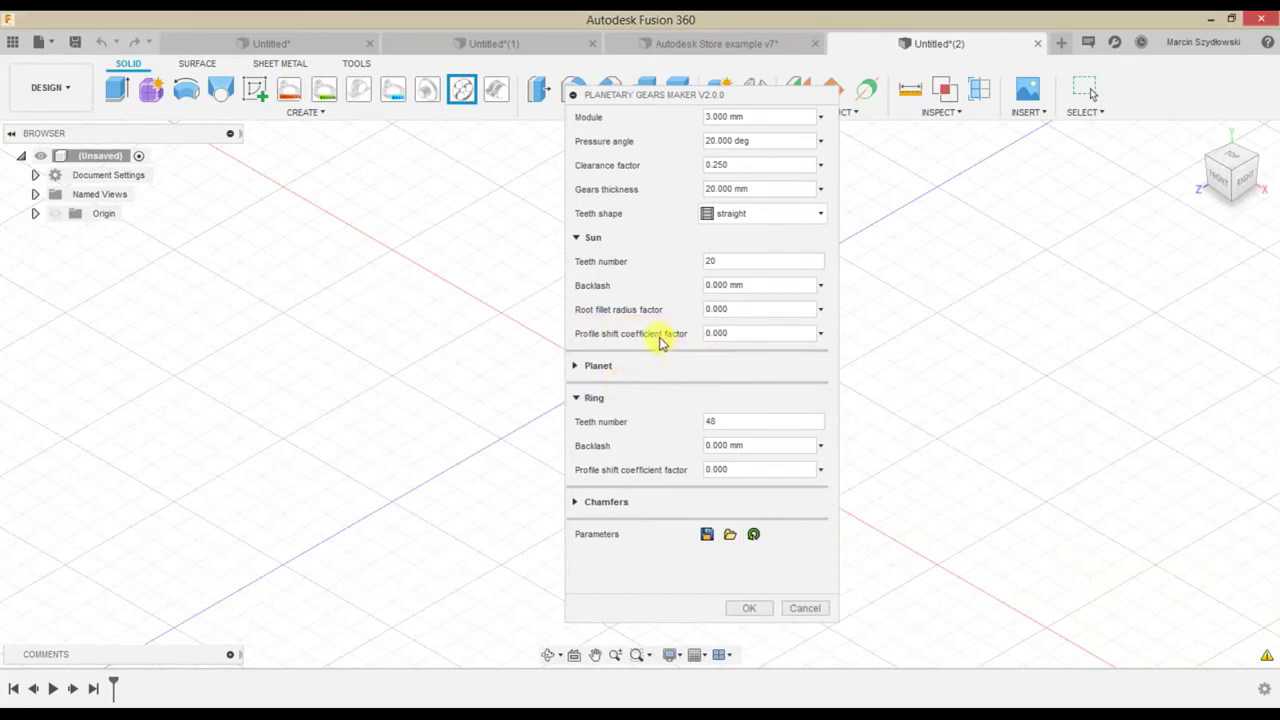
Set 24 sun teeth, 16 planet teeth and 56 ring teeth
{"action": "left_click_drag", "start_coordinate": [731, 260], "coordinate": [688, 253]}
{"action": "type", "text": "24"}
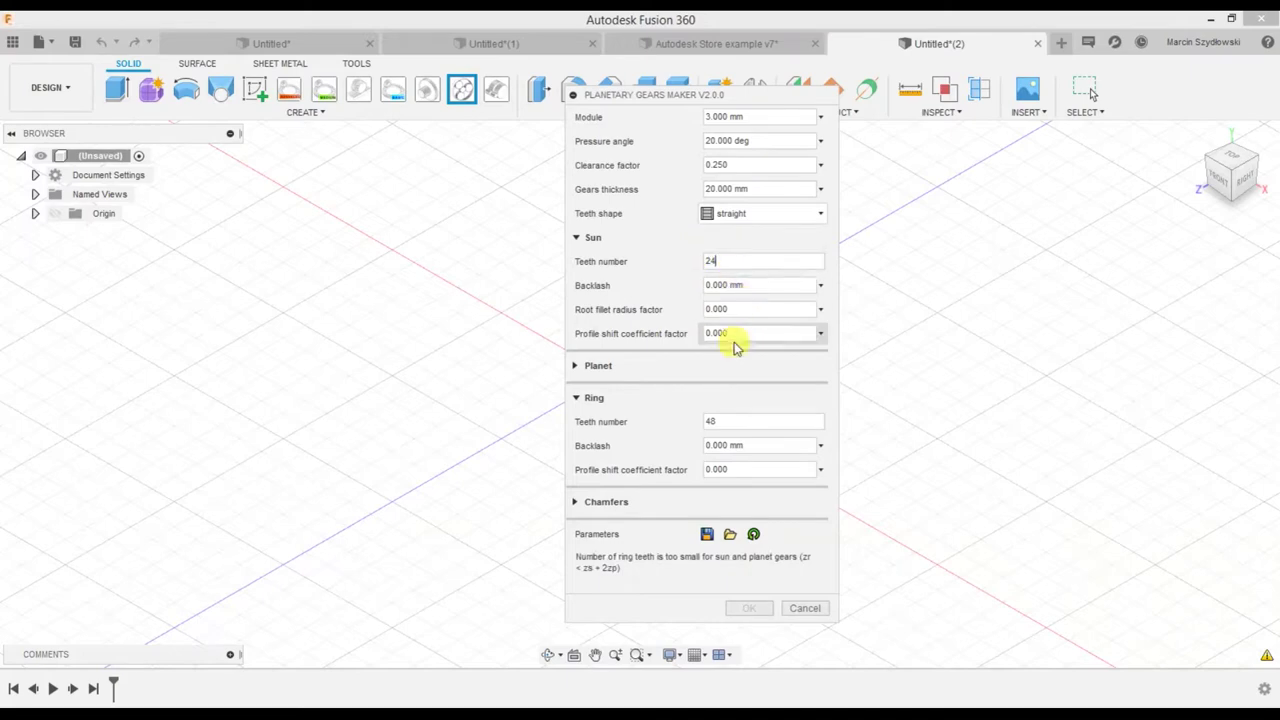
{"action": "left_click", "coordinate": [582, 243]}
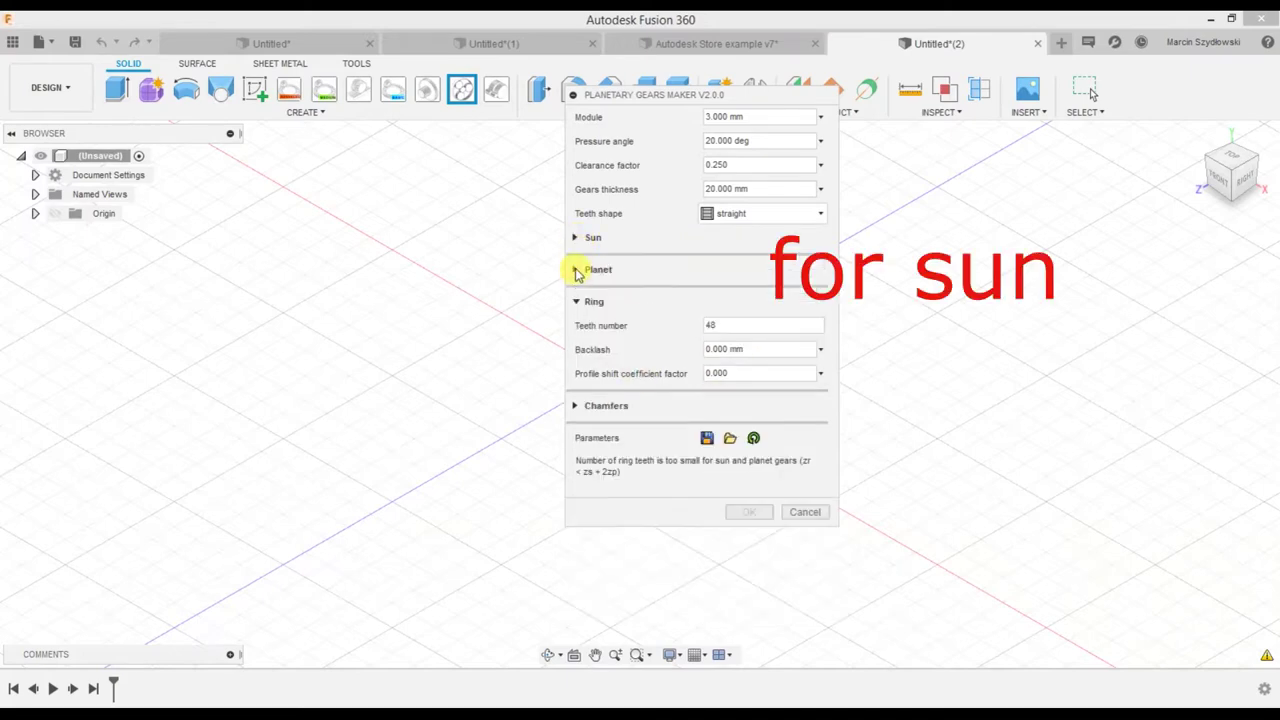
{"action": "left_click", "coordinate": [578, 270]}
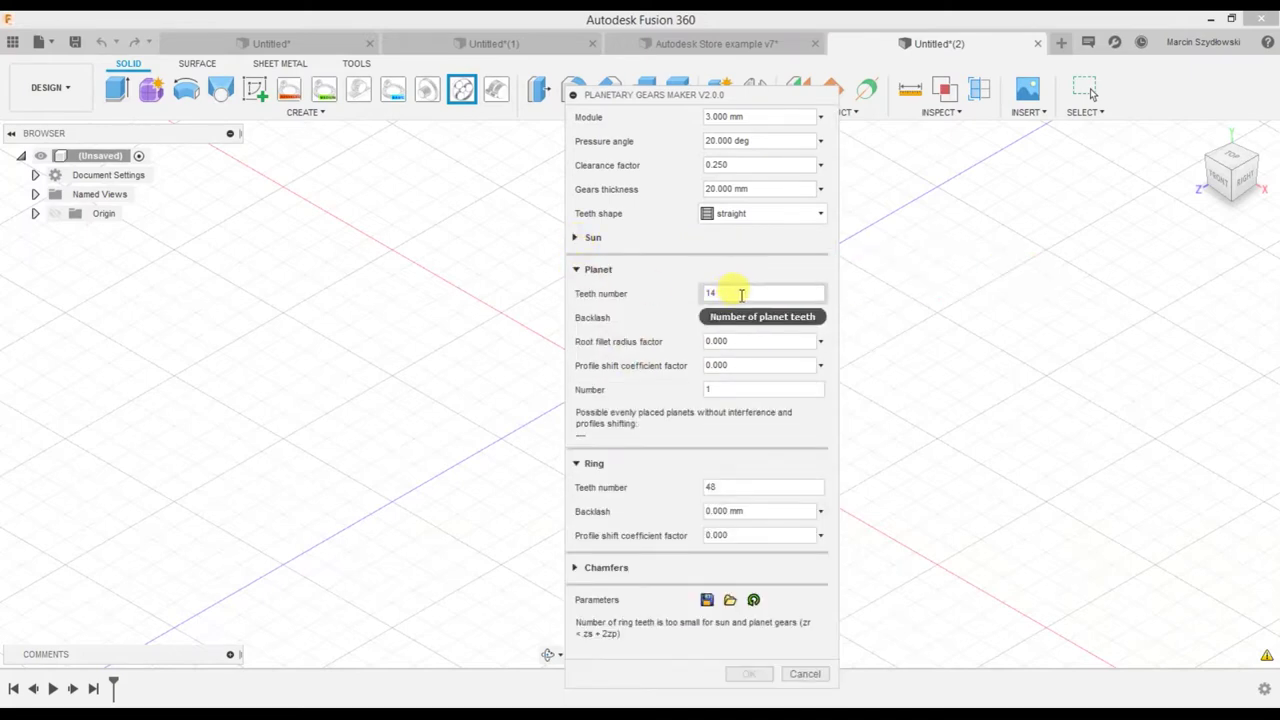
{"action": "left_click_drag", "start_coordinate": [735, 293], "coordinate": [703, 294]}
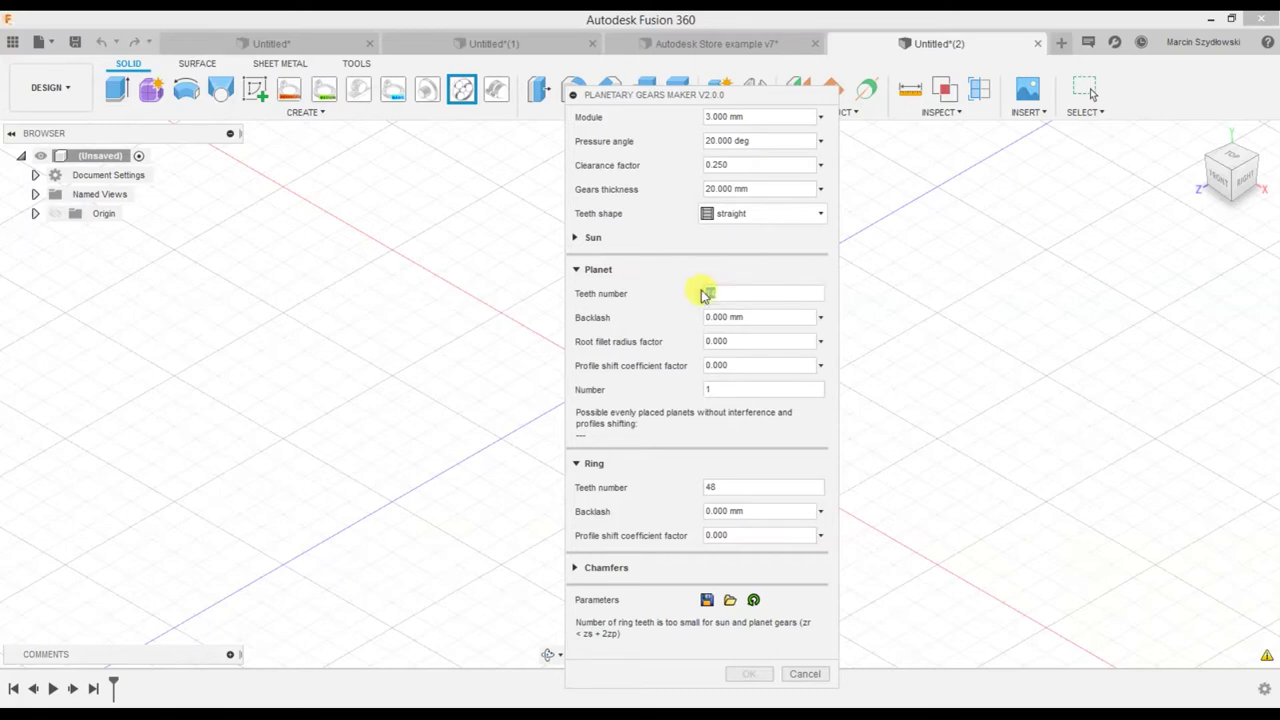
{"action": "left_click_drag", "start_coordinate": [709, 487], "coordinate": [768, 485]}
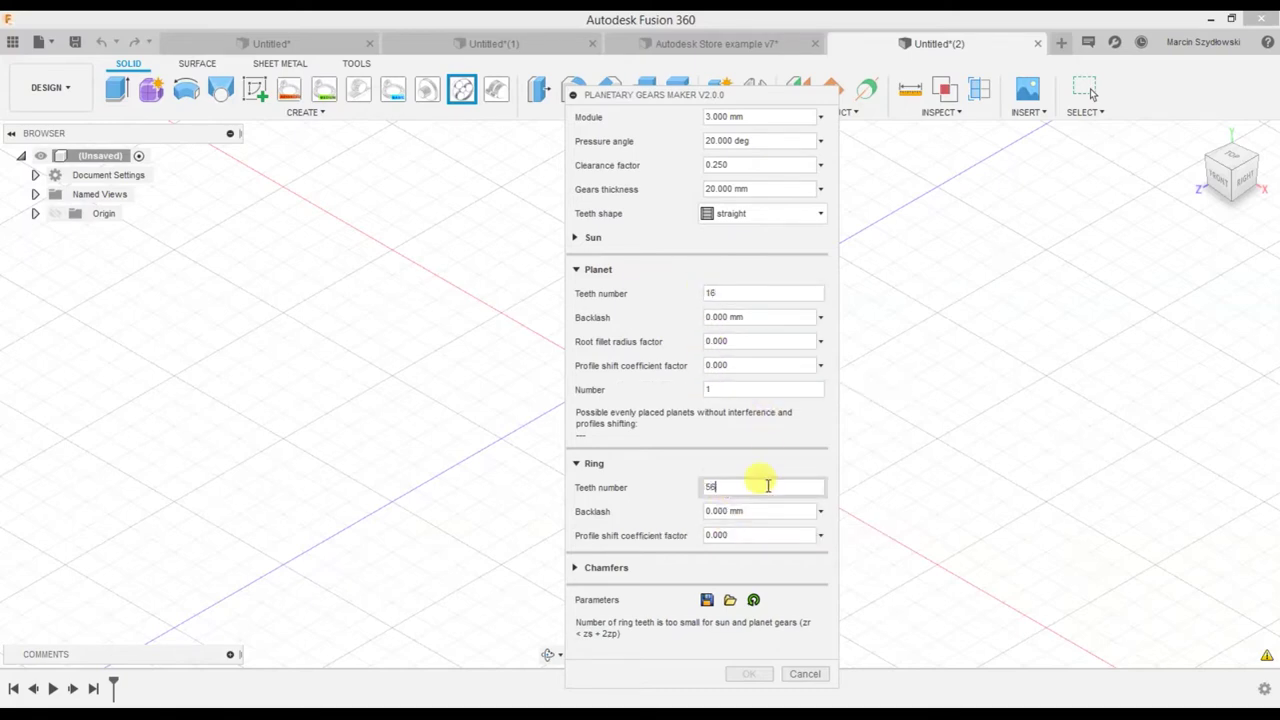
{"action": "left_click_drag", "start_coordinate": [737, 391], "coordinate": [697, 392]}
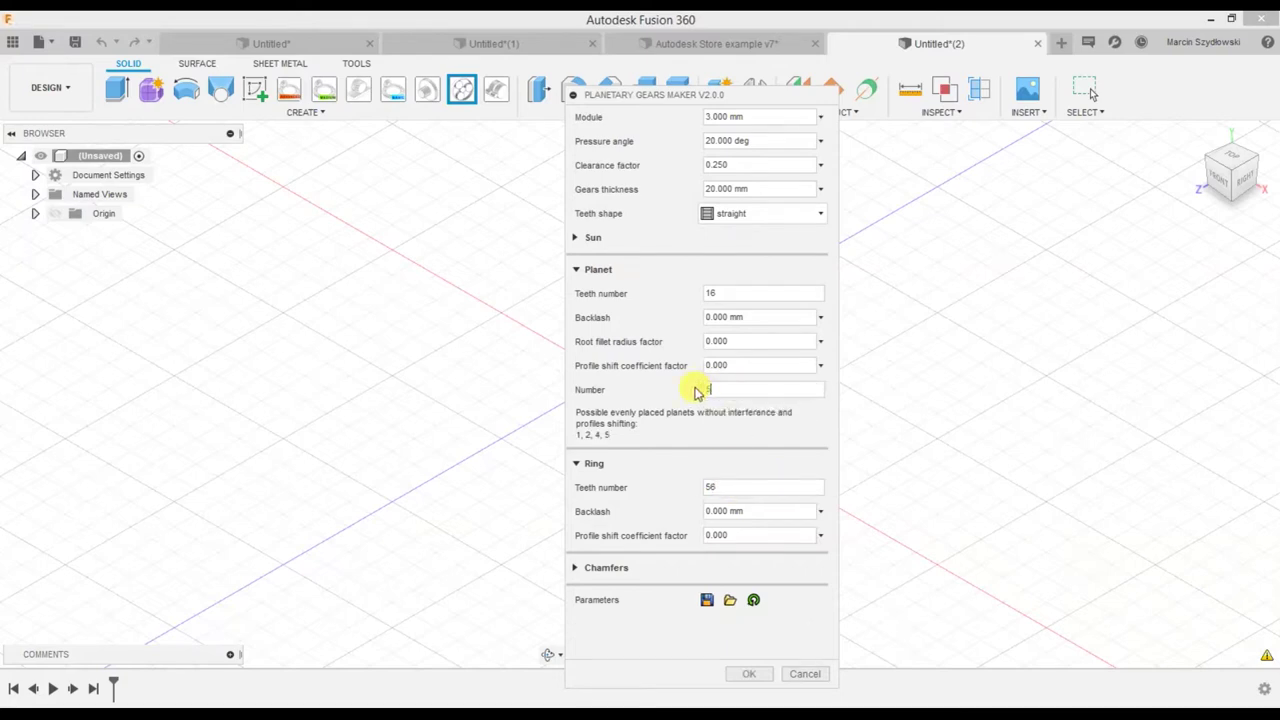
Switch the teeth shape to helical with a 20 deg helix angle
{"action": "left_click", "coordinate": [800, 216]}
{"action": "left_click", "coordinate": [730, 255]}
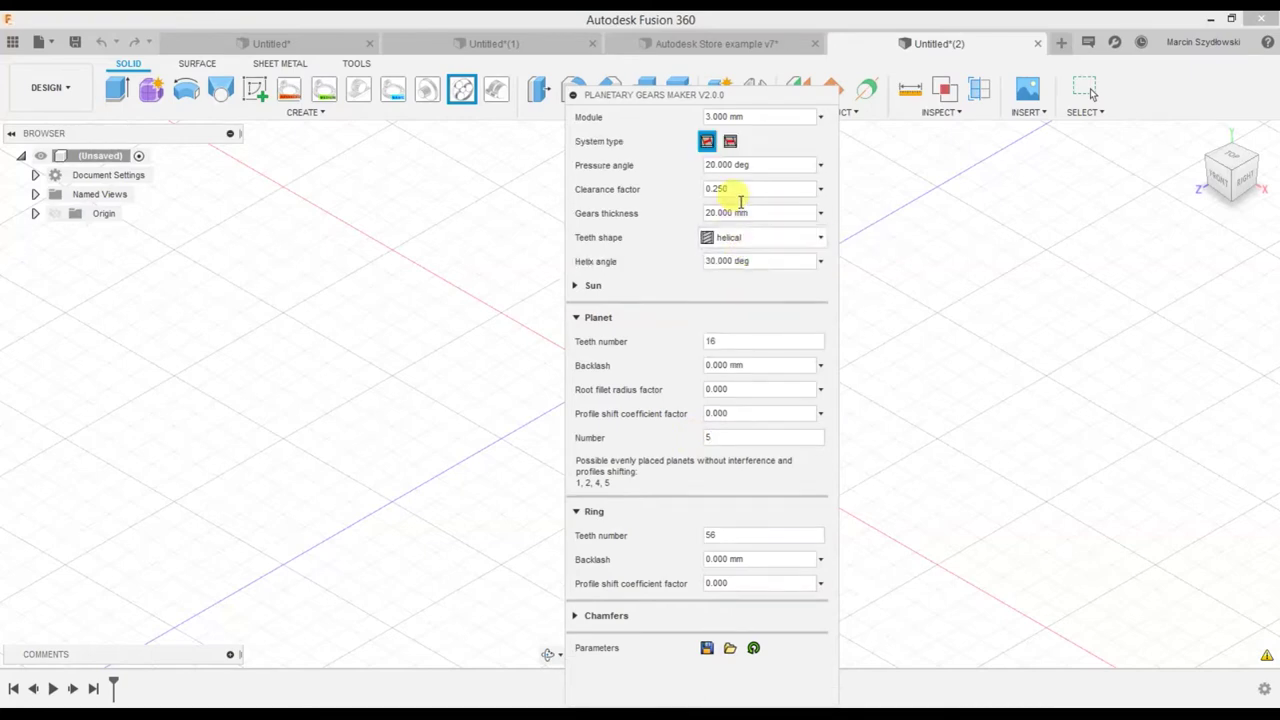
{"action": "double_click", "coordinate": [700, 260]}
{"action": "type", "text": "20"}
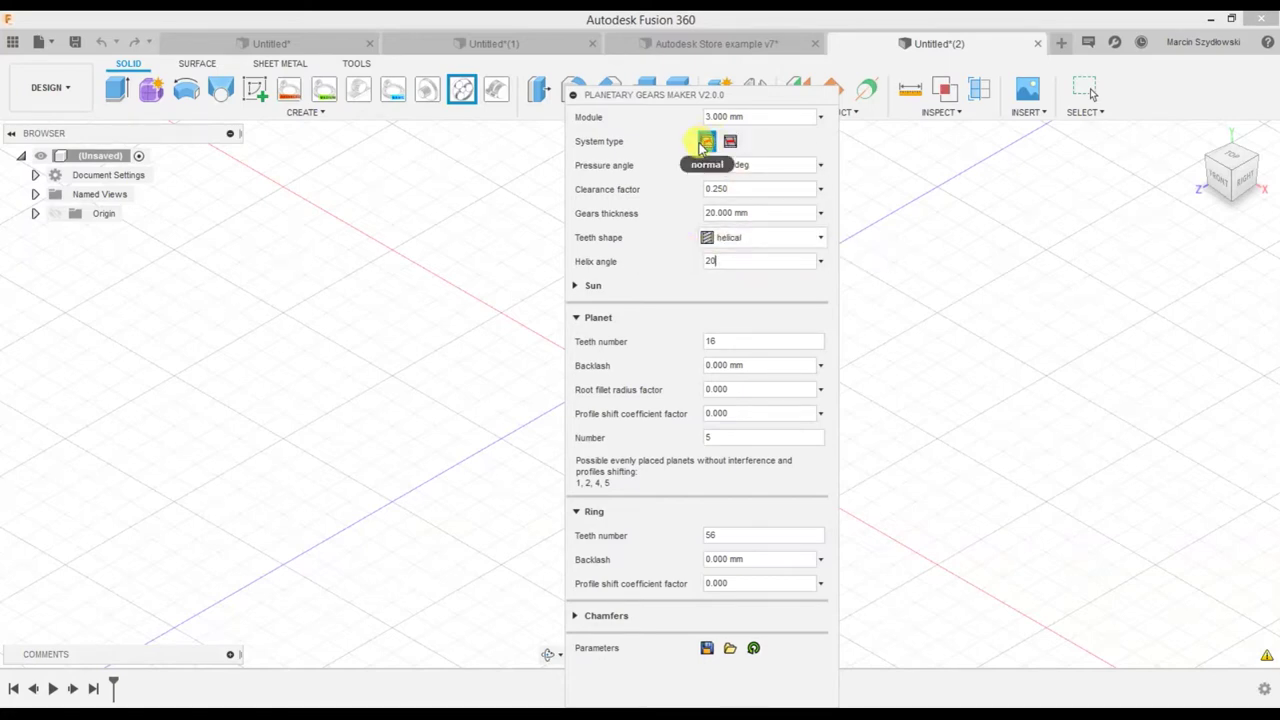
{"action": "left_click", "coordinate": [577, 317]}
Reverse the sun gear's teeth direction
{"action": "left_click", "coordinate": [577, 287]}
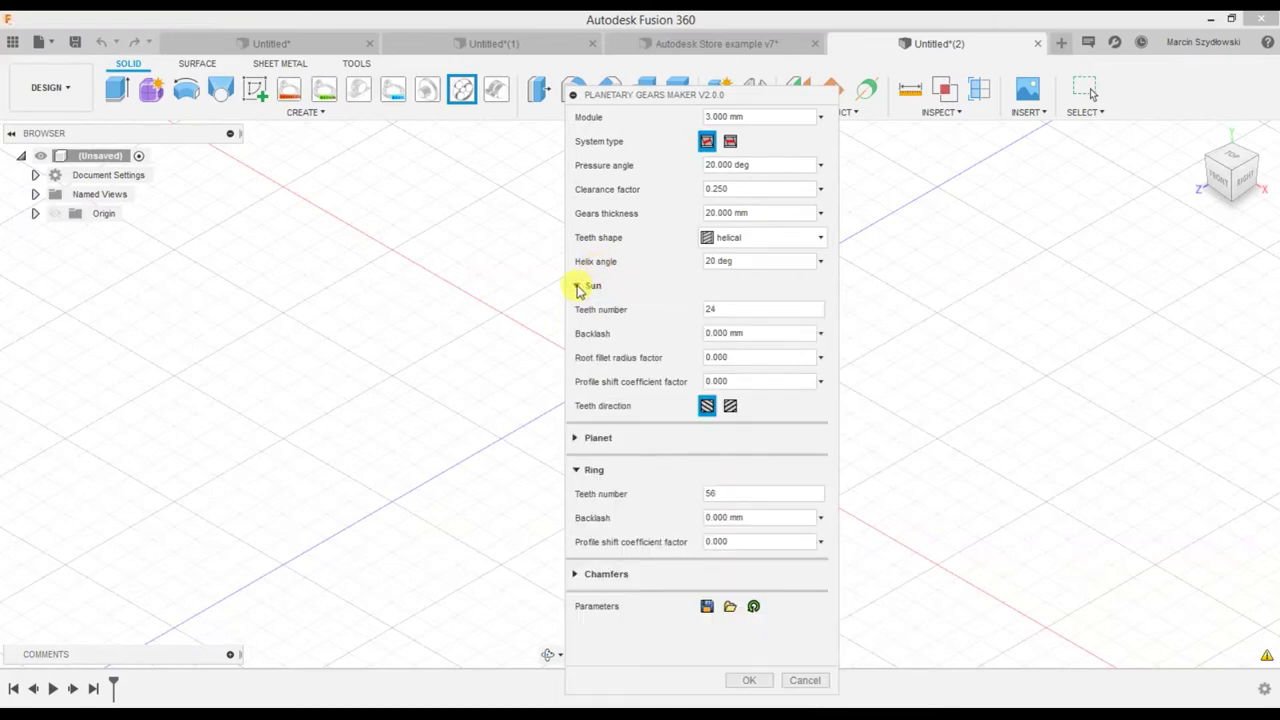
{"action": "left_click", "coordinate": [733, 410]}
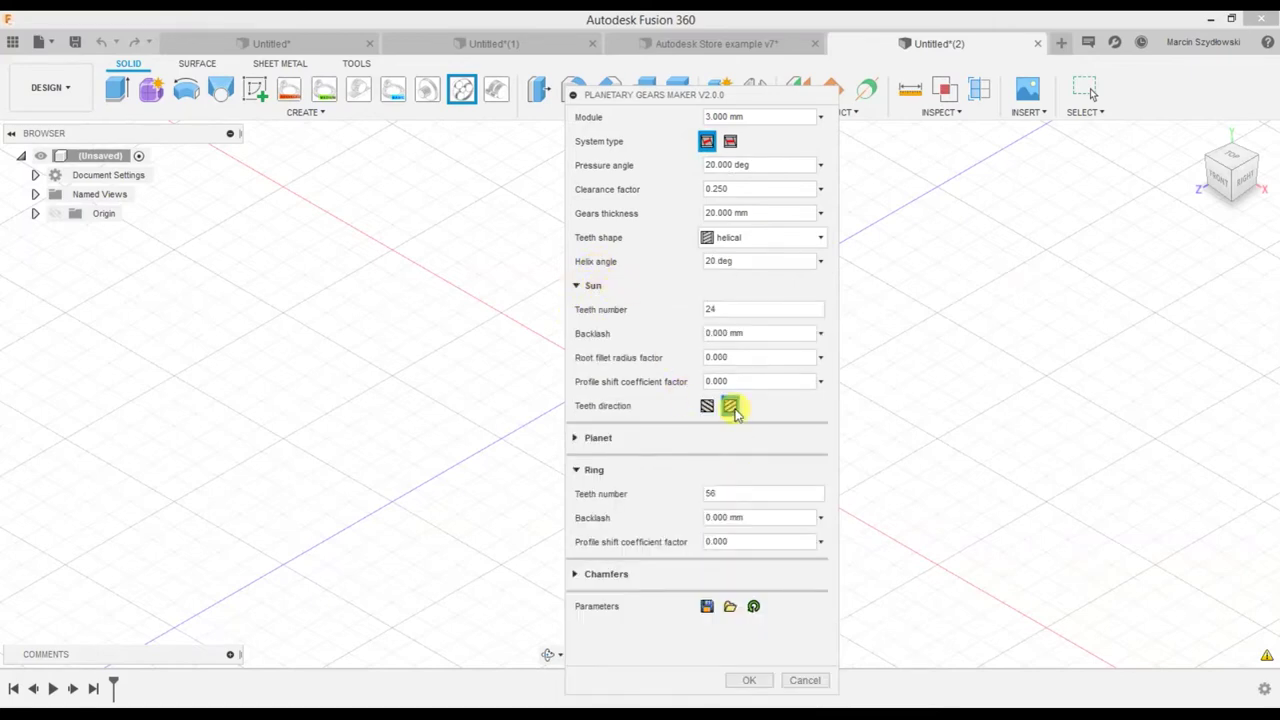
{"action": "left_click", "coordinate": [579, 288]}
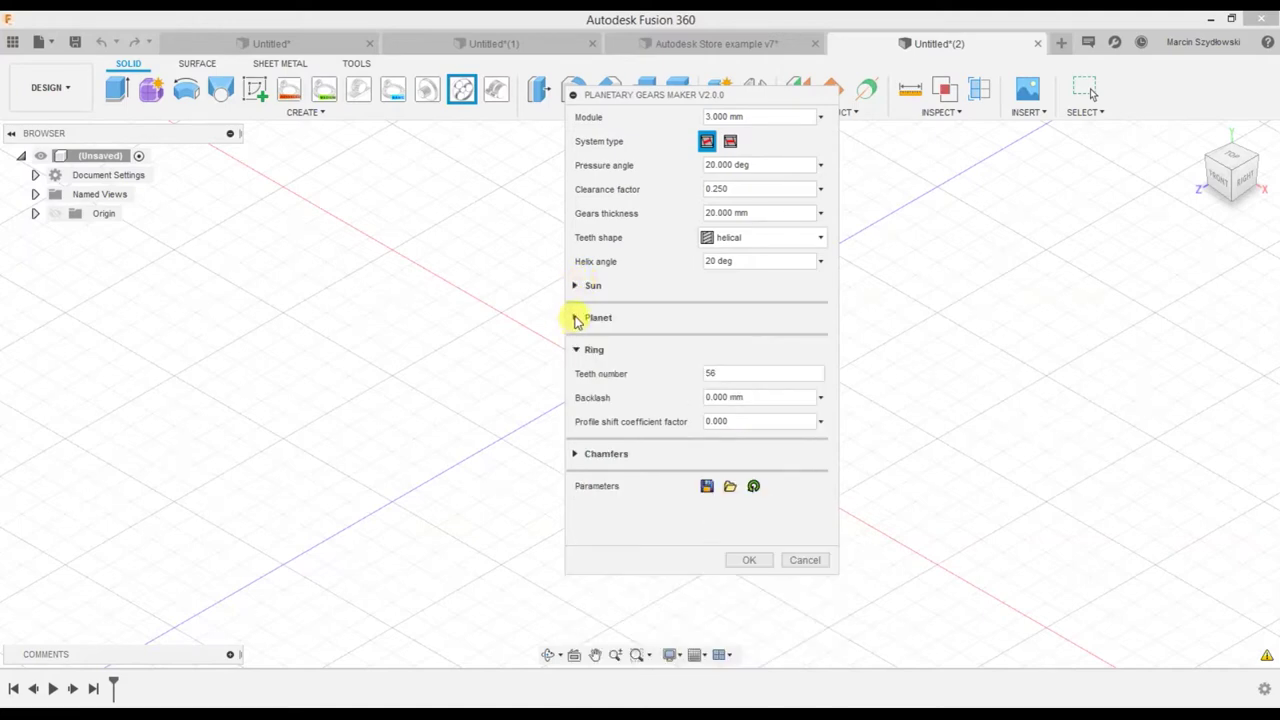
Check the valid planet counts (1, 2, 4, 5) and leave chamfers off
{"action": "left_click", "coordinate": [577, 318]}
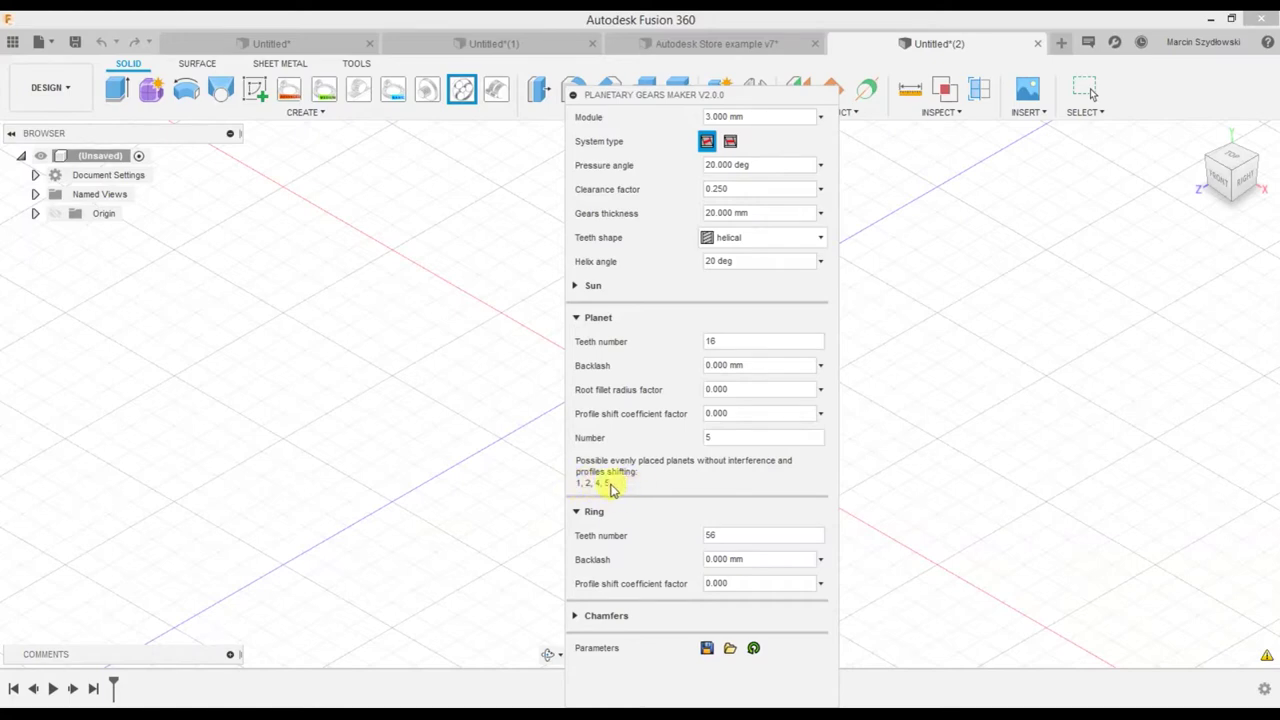
{"action": "left_click_drag", "start_coordinate": [613, 488], "coordinate": [577, 464]}
{"action": "left_click", "coordinate": [598, 475]}
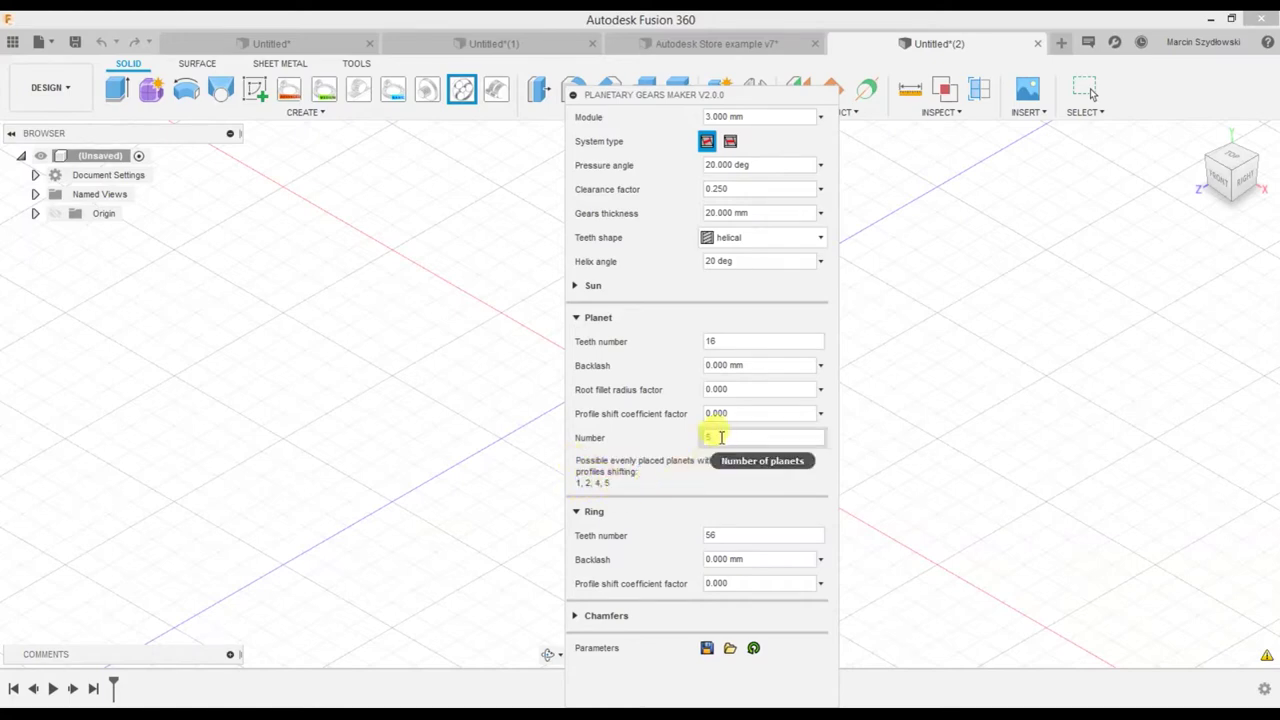
{"action": "left_click", "coordinate": [576, 616]}
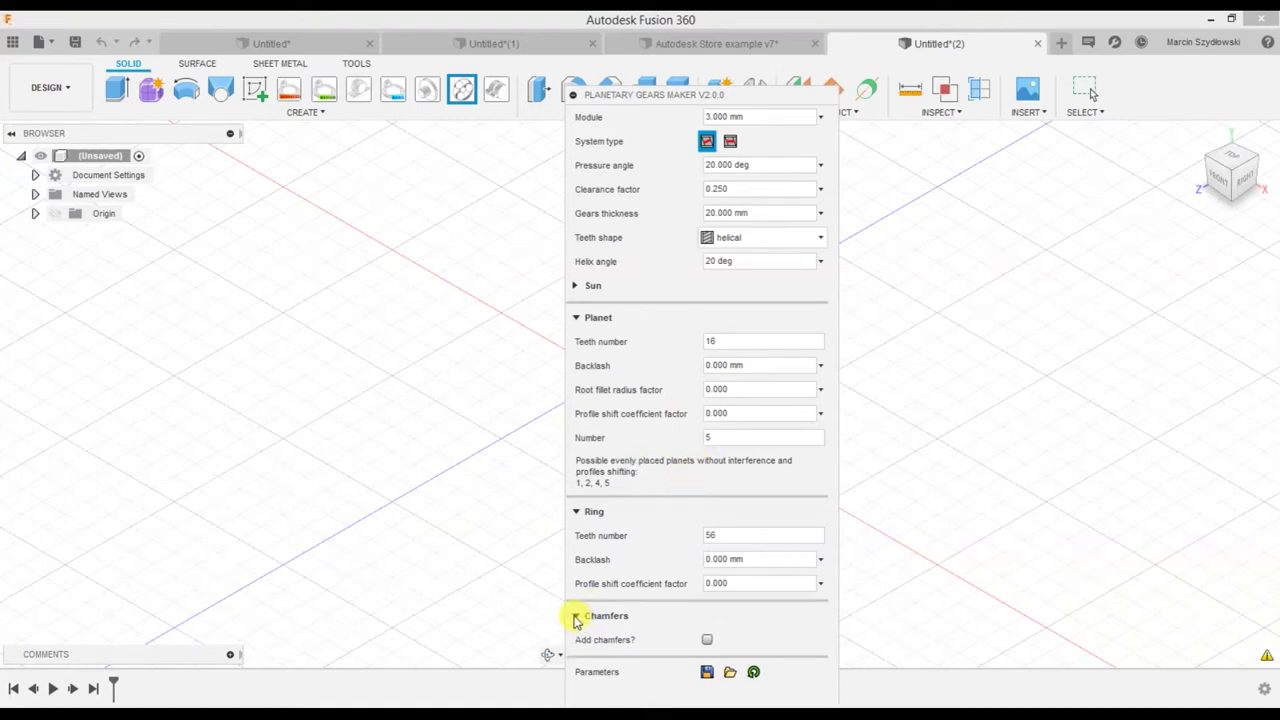
{"action": "left_click", "coordinate": [576, 616]}
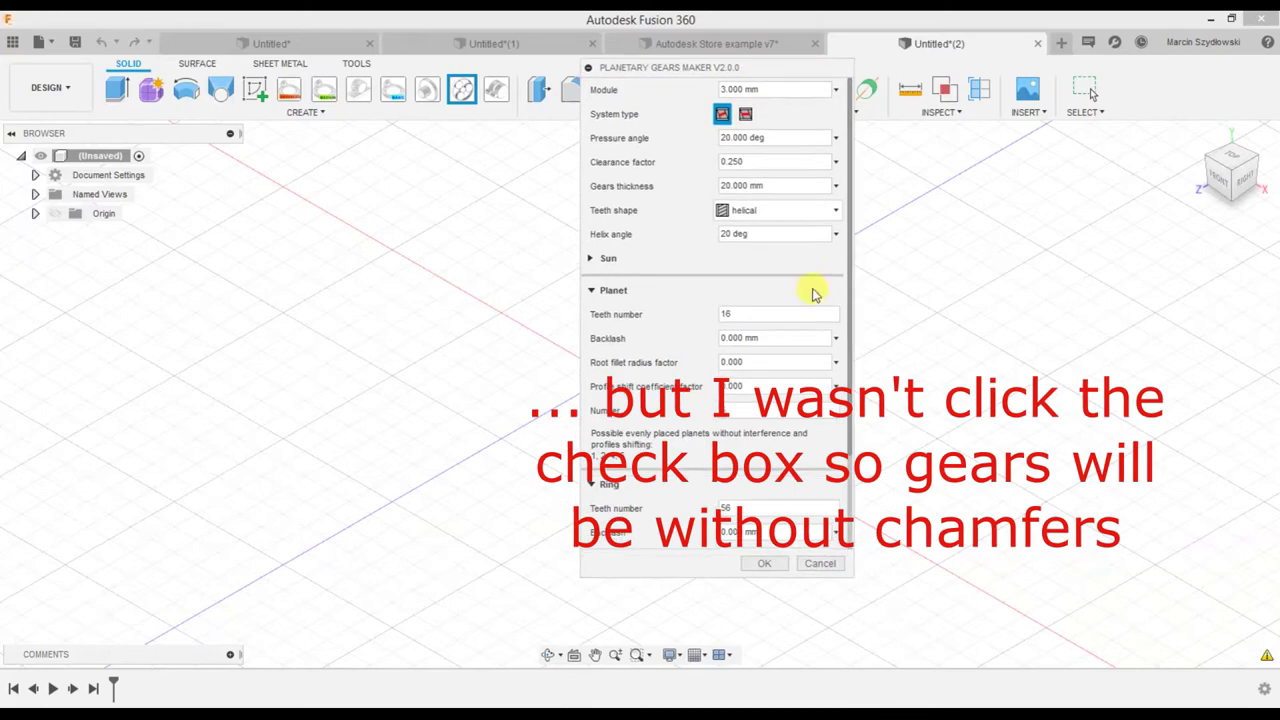
Generate the helical 24/16/56-tooth gearset with five planets and orbit to inspect it
{"action": "left_click", "coordinate": [762, 564]}
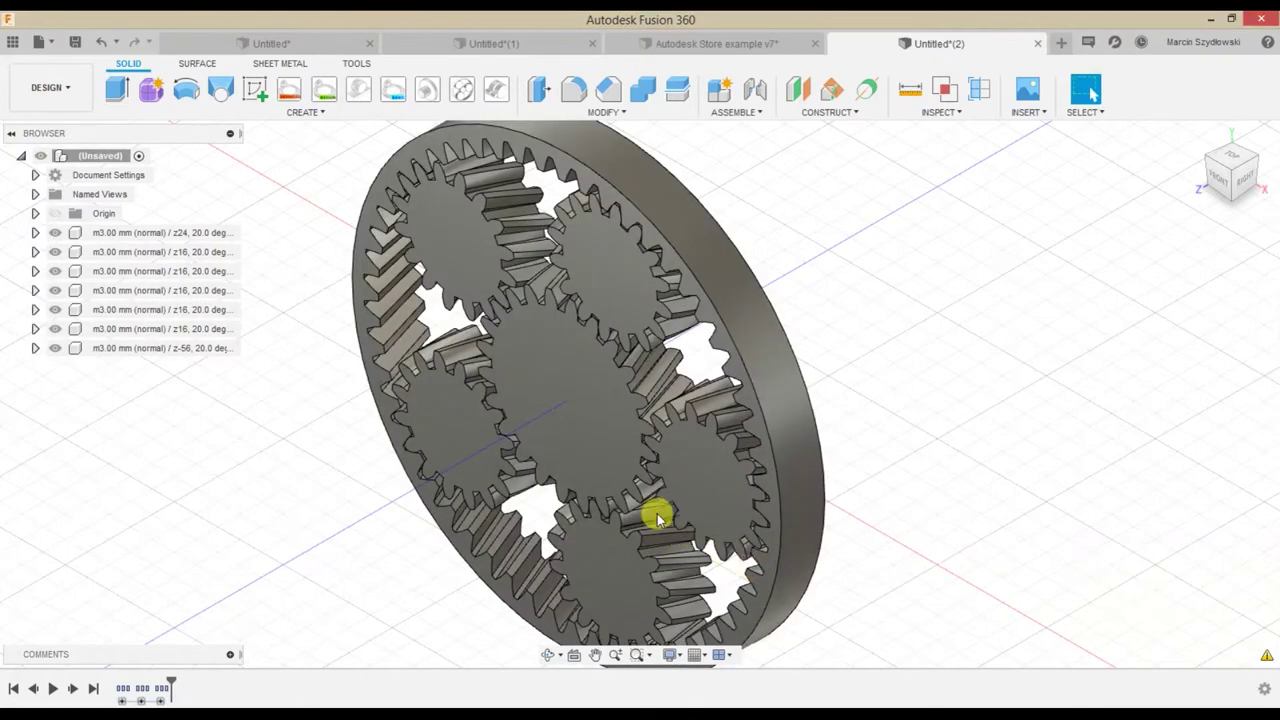
{"action": "mouse_move", "coordinate": [666, 489]}
{"action": "middle_mouse_down", "text": "shift"}
{"action": "mouse_move", "coordinate": [683, 497]}
{"action": "mouse_move", "coordinate": [655, 485]}
{"action": "middle_mouse_up", "text": "shift"}
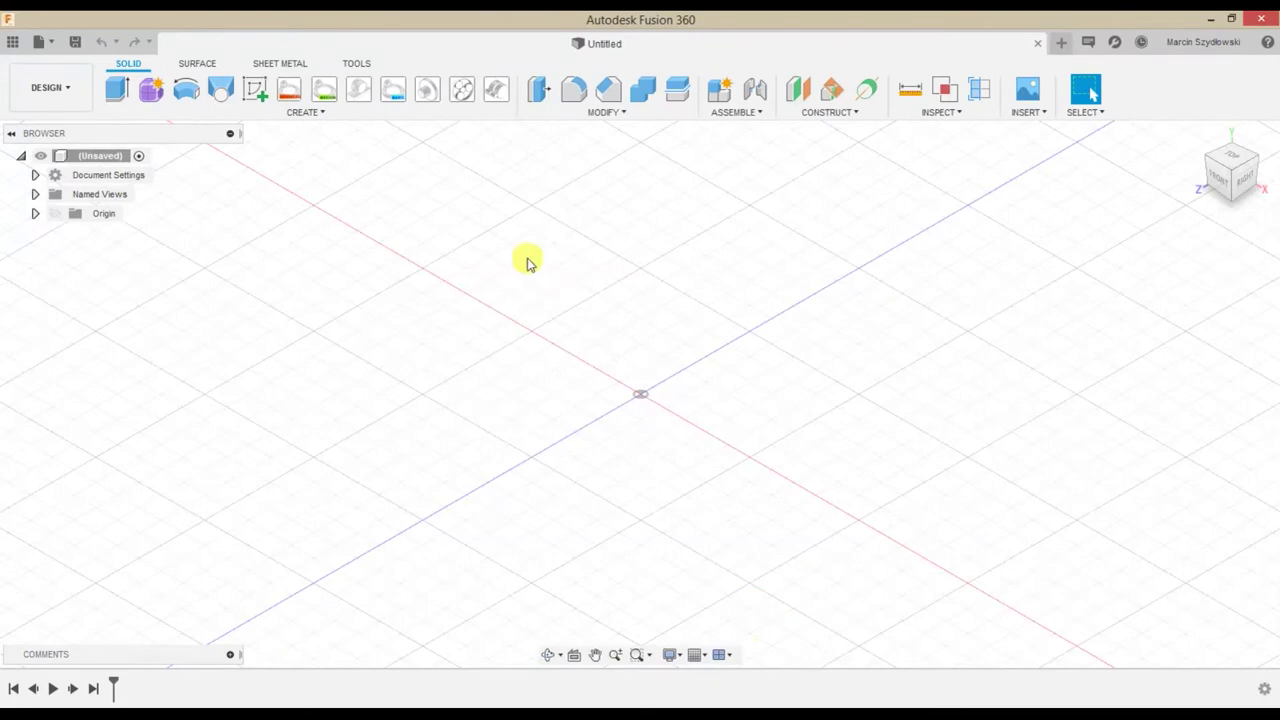
Open Planetary Gears Maker, enlarge it, and load the saved three-planet parameter JSON (15 sun, 36 ring)
{"action": "left_click", "coordinate": [464, 90]}
{"action": "left_click_drag", "start_coordinate": [1137, 235], "coordinate": [645, 105]}
{"action": "left_click_drag", "start_coordinate": [816, 543], "coordinate": [875, 658]}
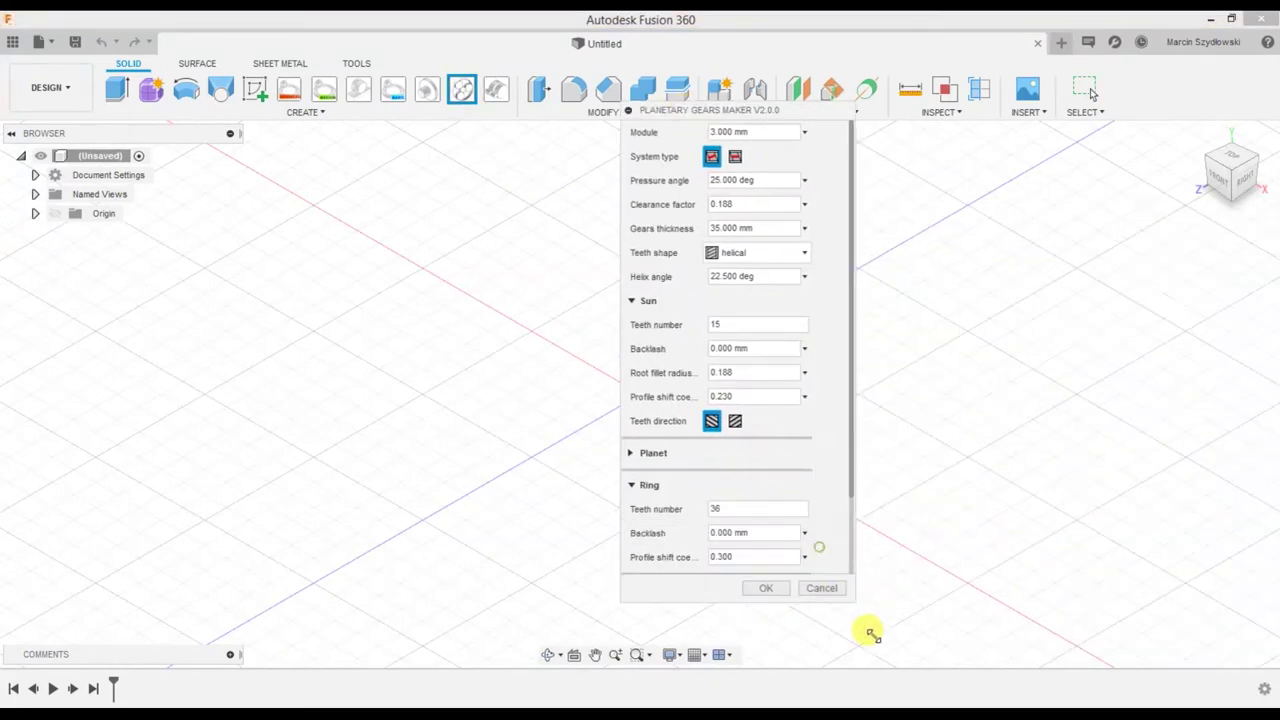
{"action": "scroll", "coordinate": [834, 494], "scroll_direction": "down", "scroll_amount": 2}
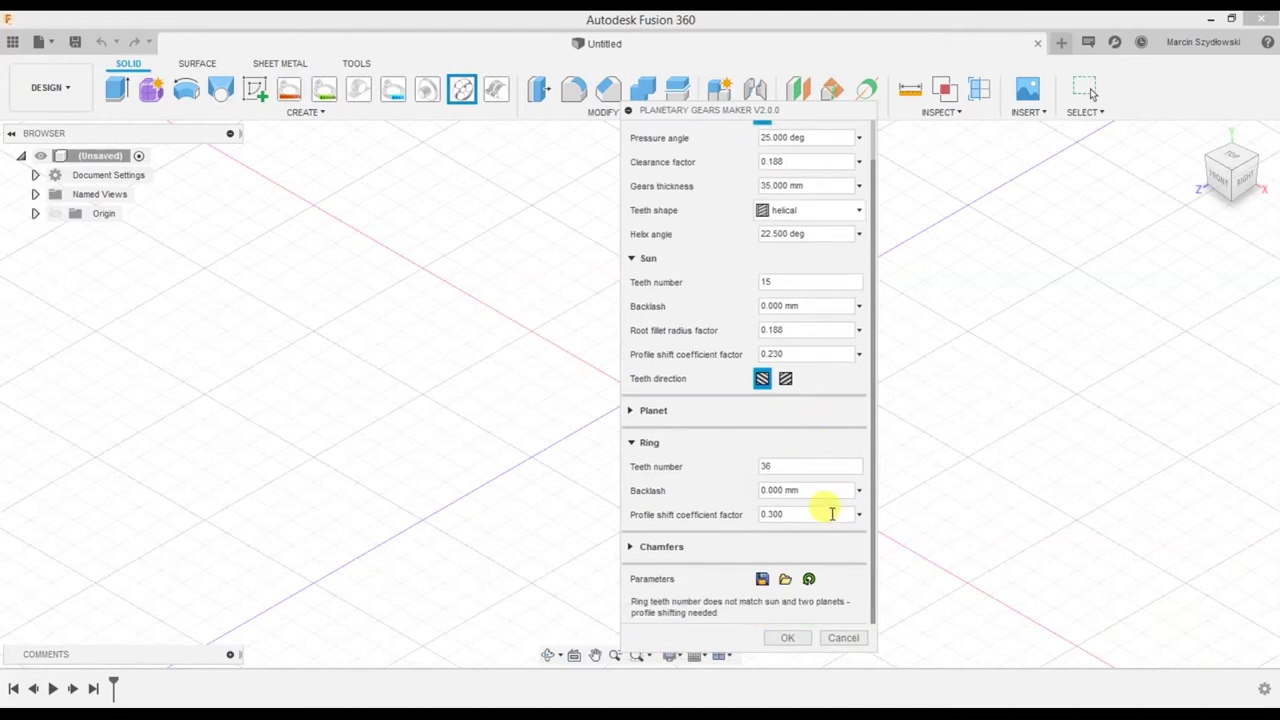
{"action": "left_click", "coordinate": [785, 579]}
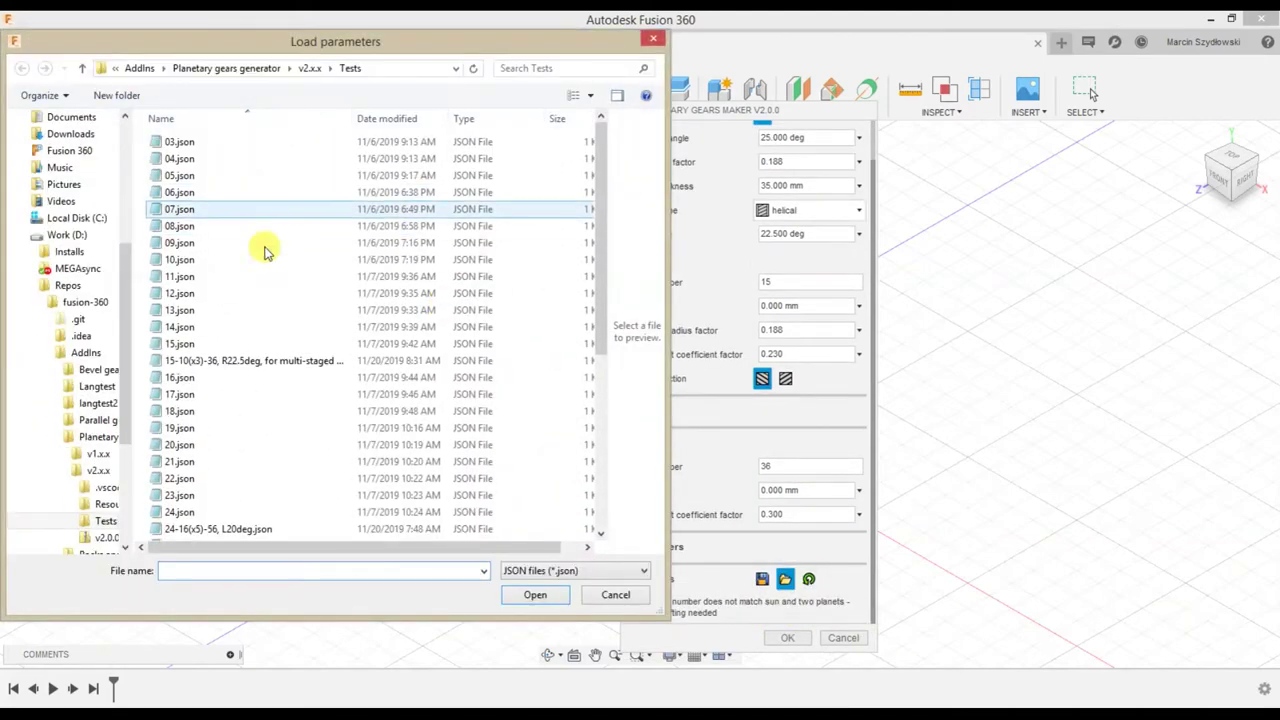
{"action": "double_click", "coordinate": [243, 361]}
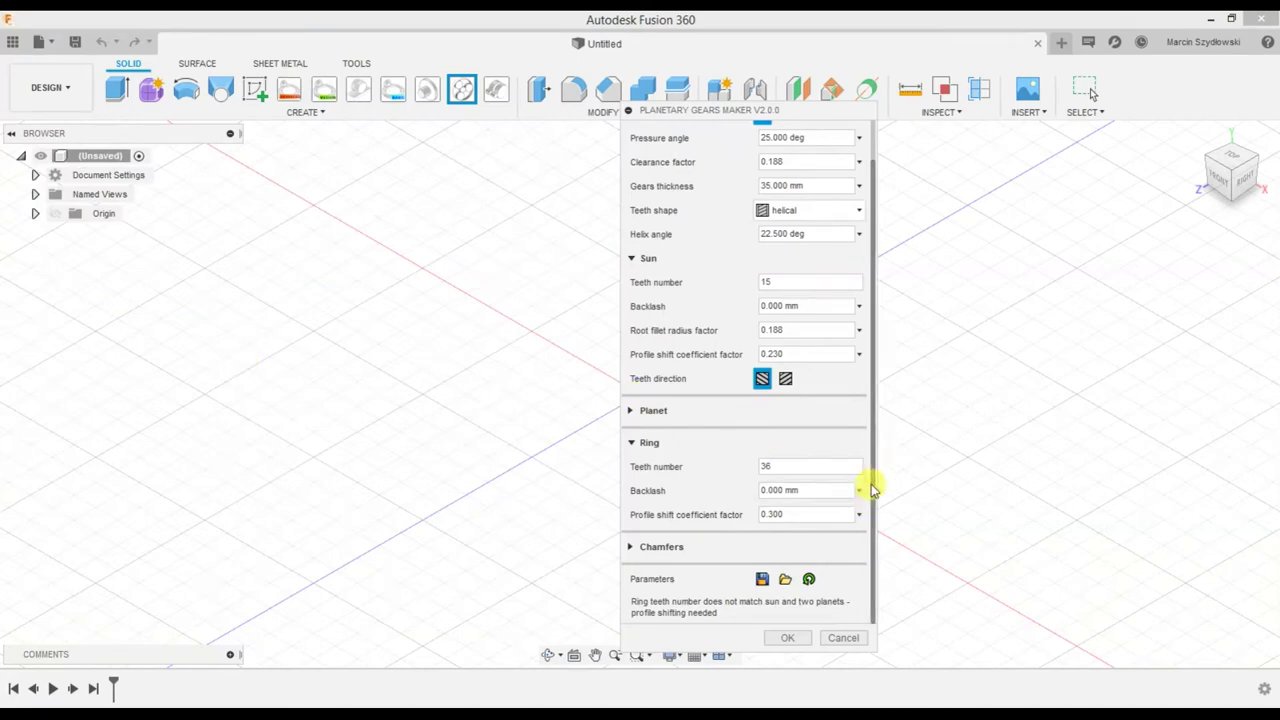
{"action": "mouse_move", "coordinate": [876, 513]}
{"action": "left_mouse_down"}
{"action": "mouse_move", "coordinate": [869, 423]}
{"action": "mouse_move", "coordinate": [869, 451]}
{"action": "left_mouse_up"}
{"action": "left_click", "coordinate": [632, 423]}
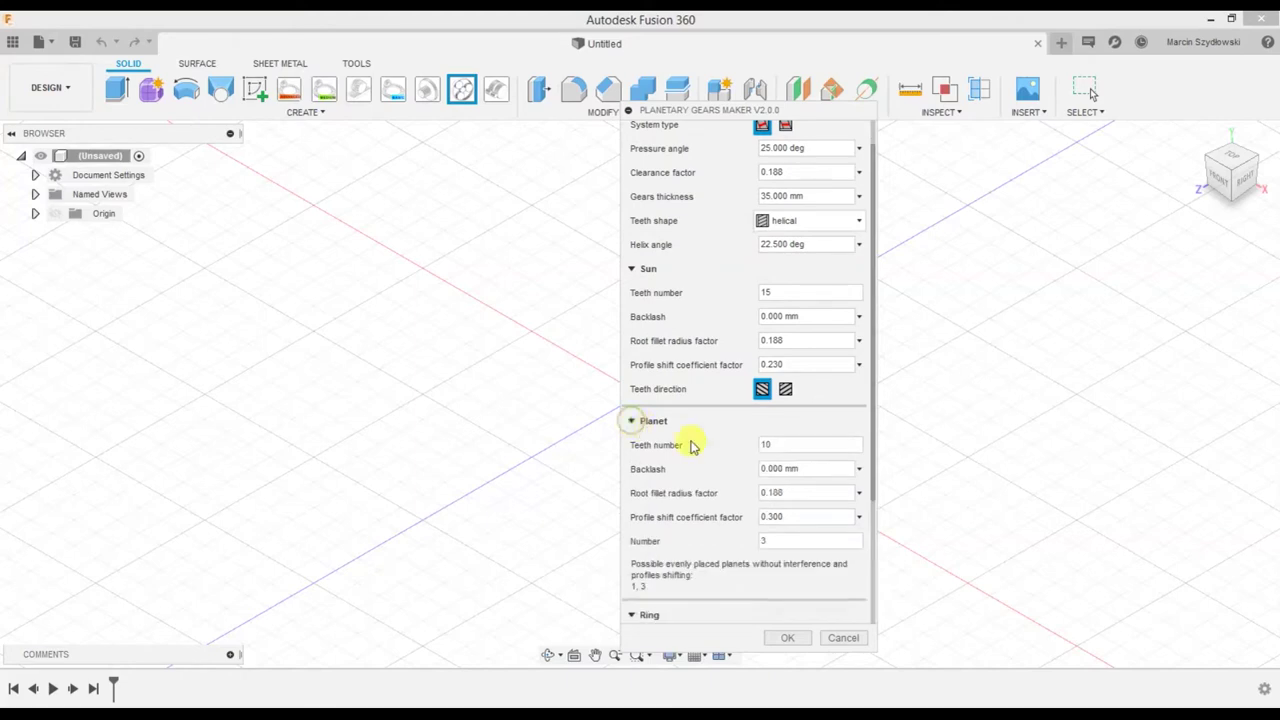
{"action": "left_click", "coordinate": [633, 423]}
{"action": "left_click_drag", "start_coordinate": [803, 244], "coordinate": [784, 244]}
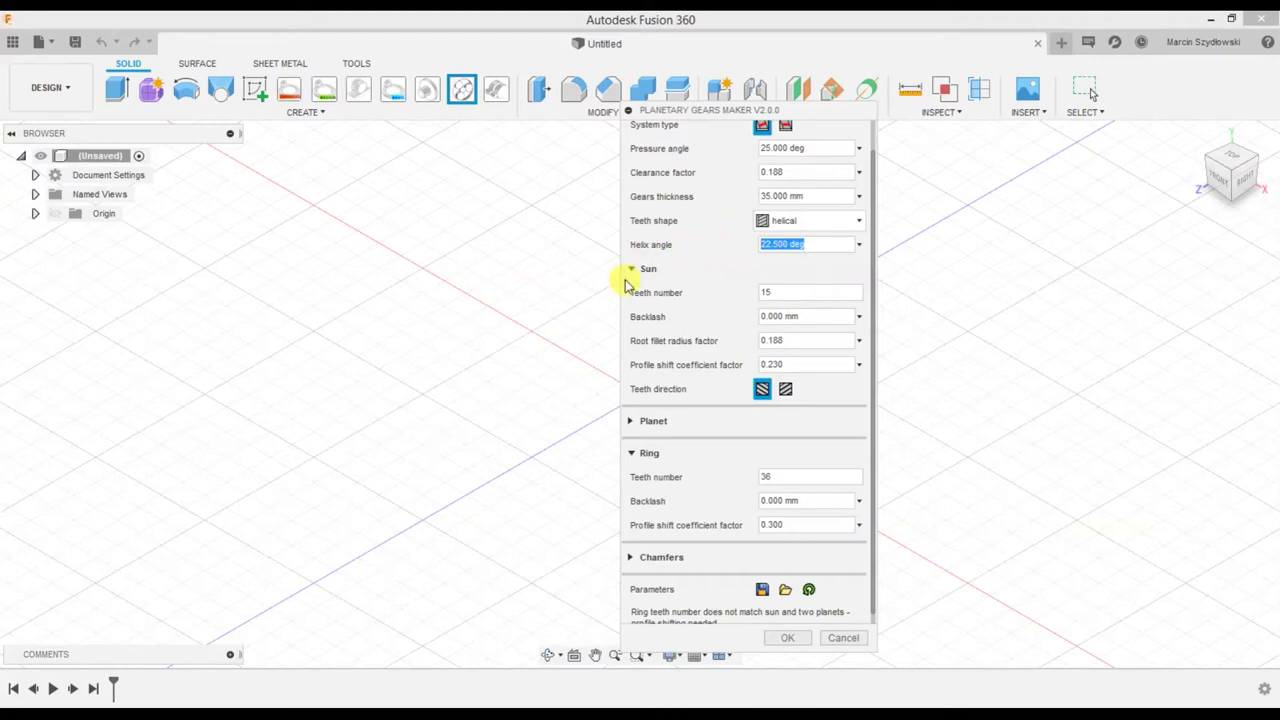
{"action": "left_click", "coordinate": [633, 455]}
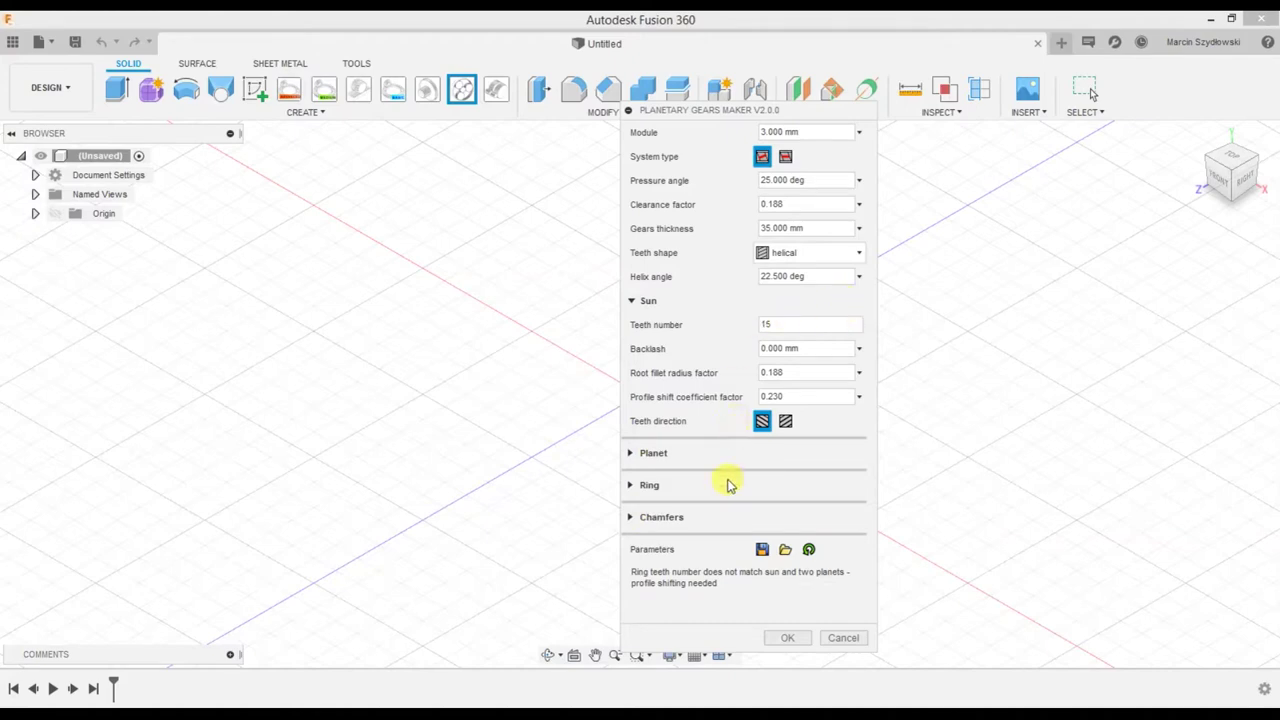
{"action": "left_click_drag", "start_coordinate": [727, 590], "coordinate": [637, 576]}
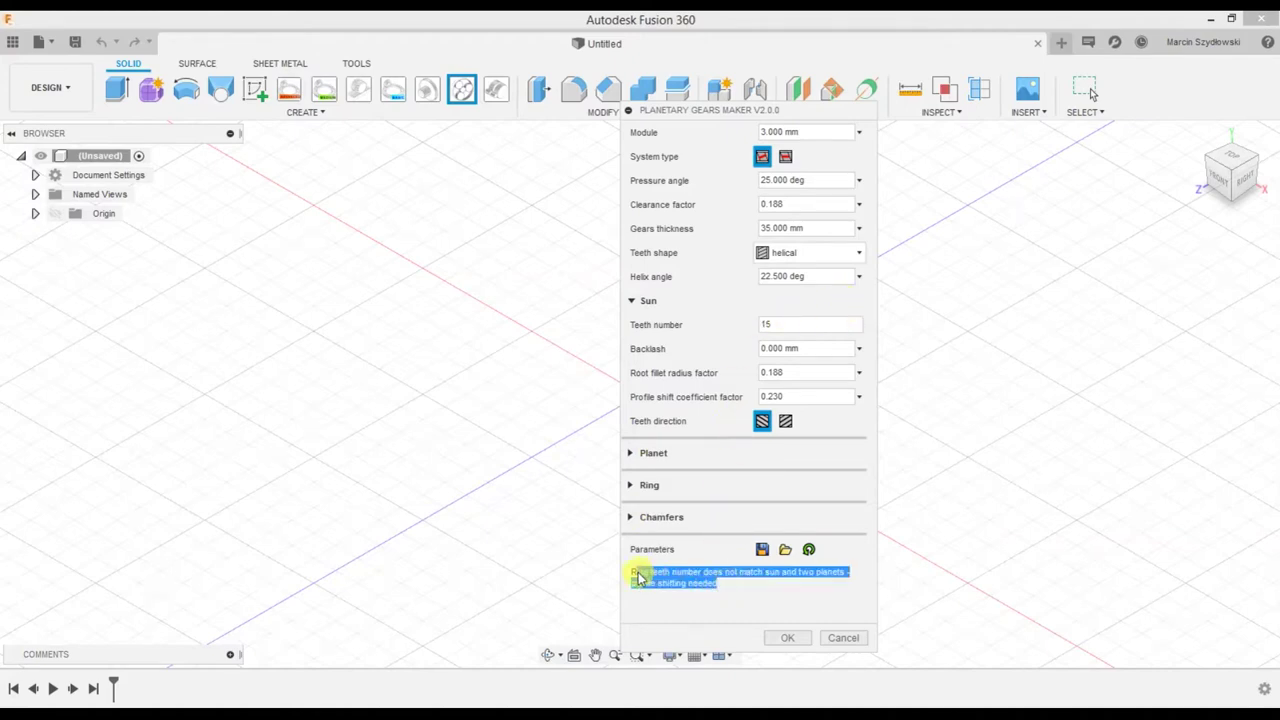
Ignore the ring-teeth warning and build the 15-sun, three 10-tooth planet, 36-ring gearset
{"action": "left_click", "coordinate": [771, 657]}
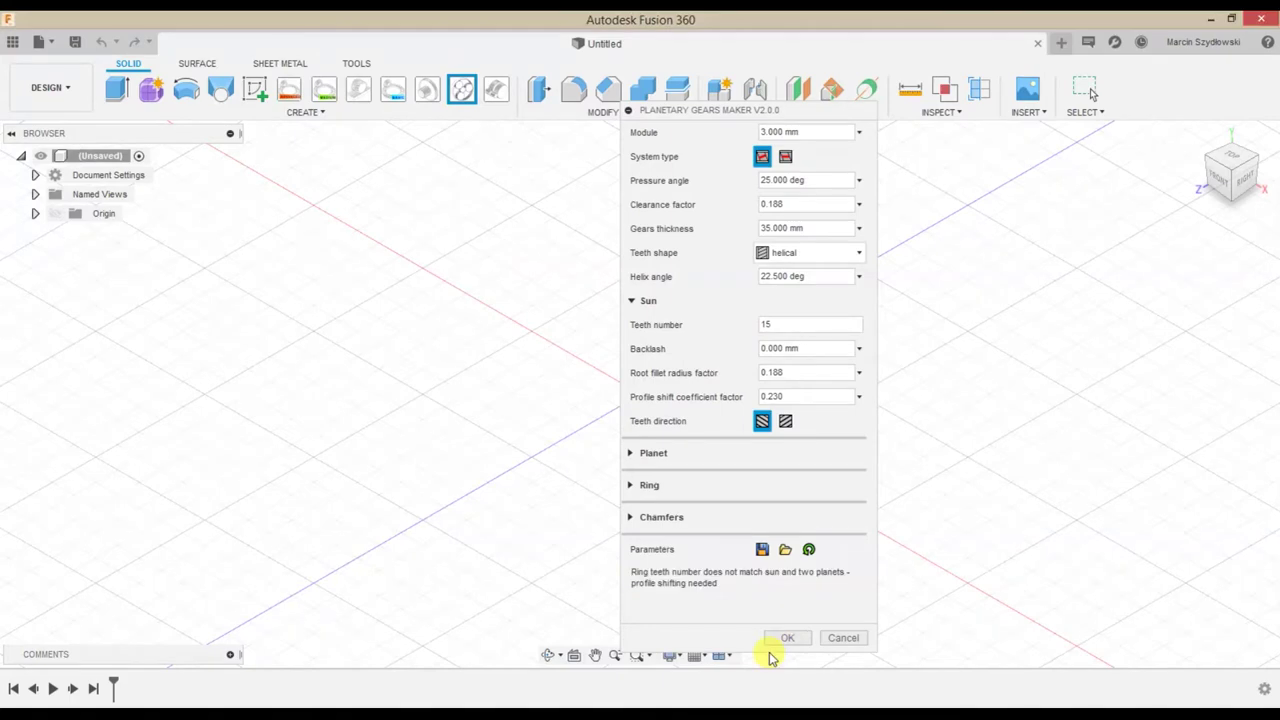
{"action": "left_click", "coordinate": [789, 638]}
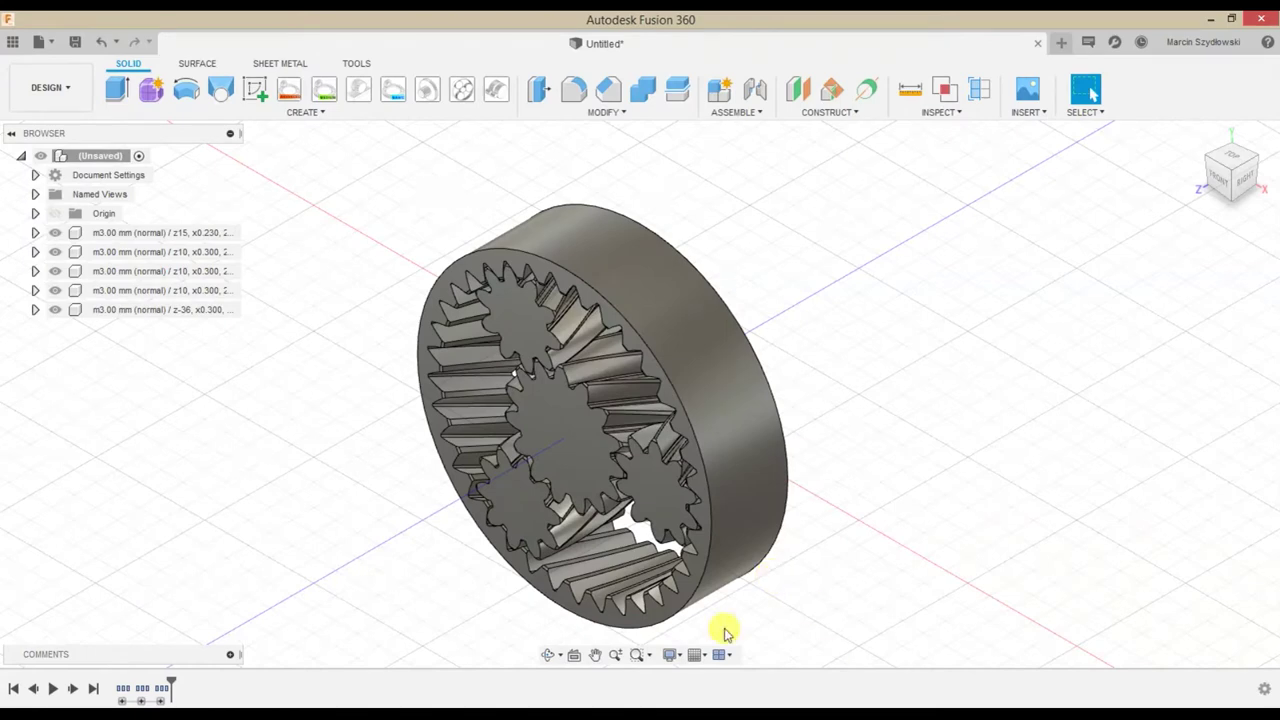
Sketch a 4.5 mm circle centred on the first 10-tooth planet gear's end face
{"action": "left_click", "coordinate": [229, 253]}
{"action": "left_click", "coordinate": [231, 255]}
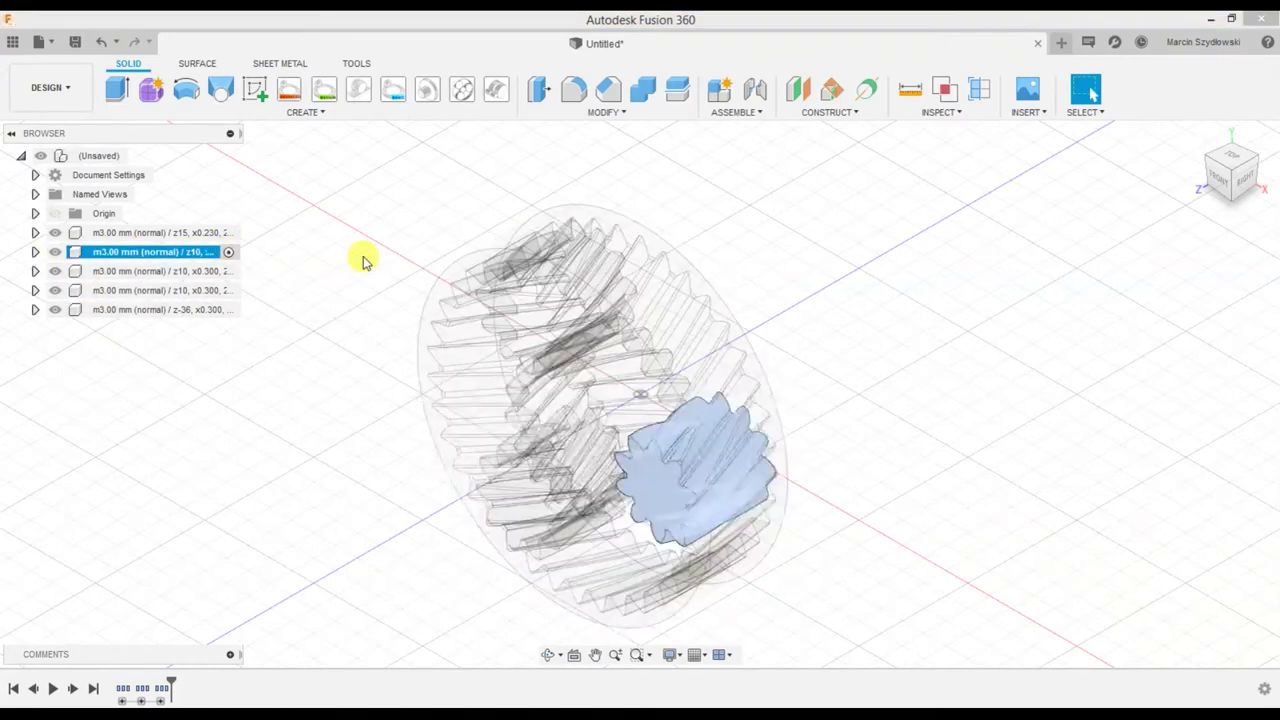
{"action": "left_click", "coordinate": [255, 89]}
{"action": "left_click", "coordinate": [648, 475]}
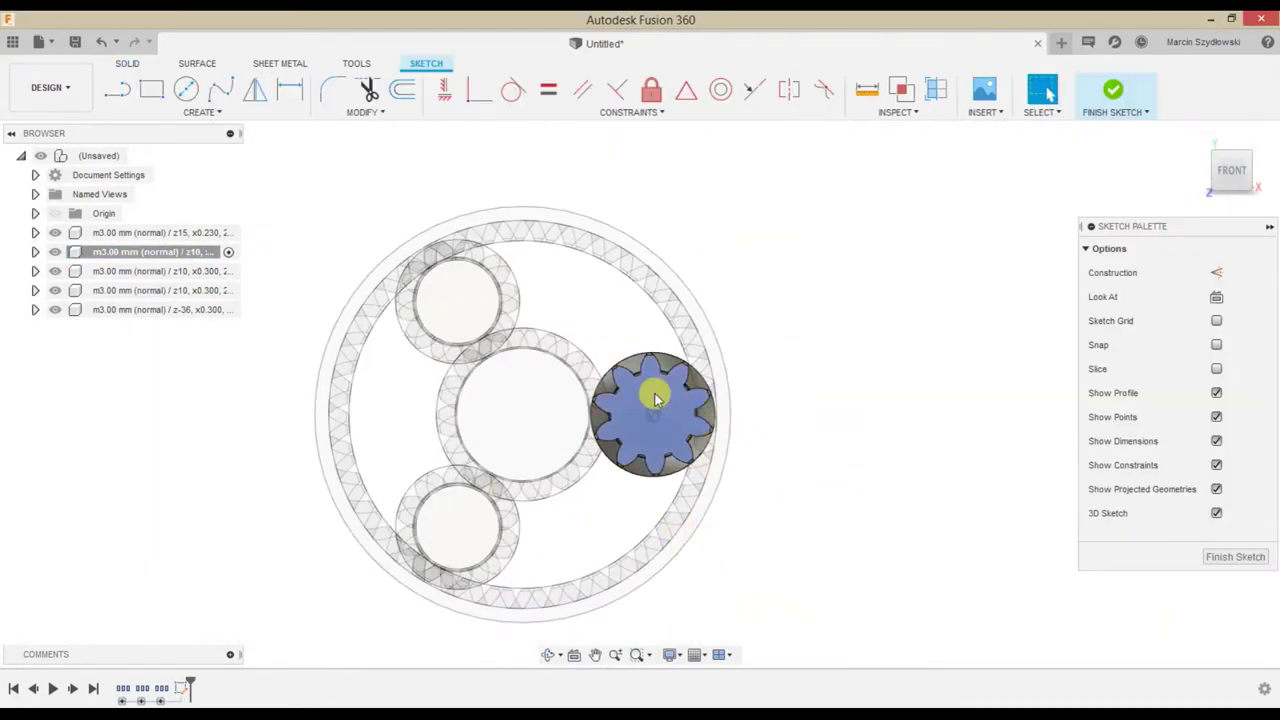
{"action": "scroll", "coordinate": [665, 440], "scroll_direction": "up", "scroll_amount": 4}
{"action": "scroll", "coordinate": [668, 447], "scroll_direction": "up", "scroll_amount": 3}
{"action": "key", "text": "c"}
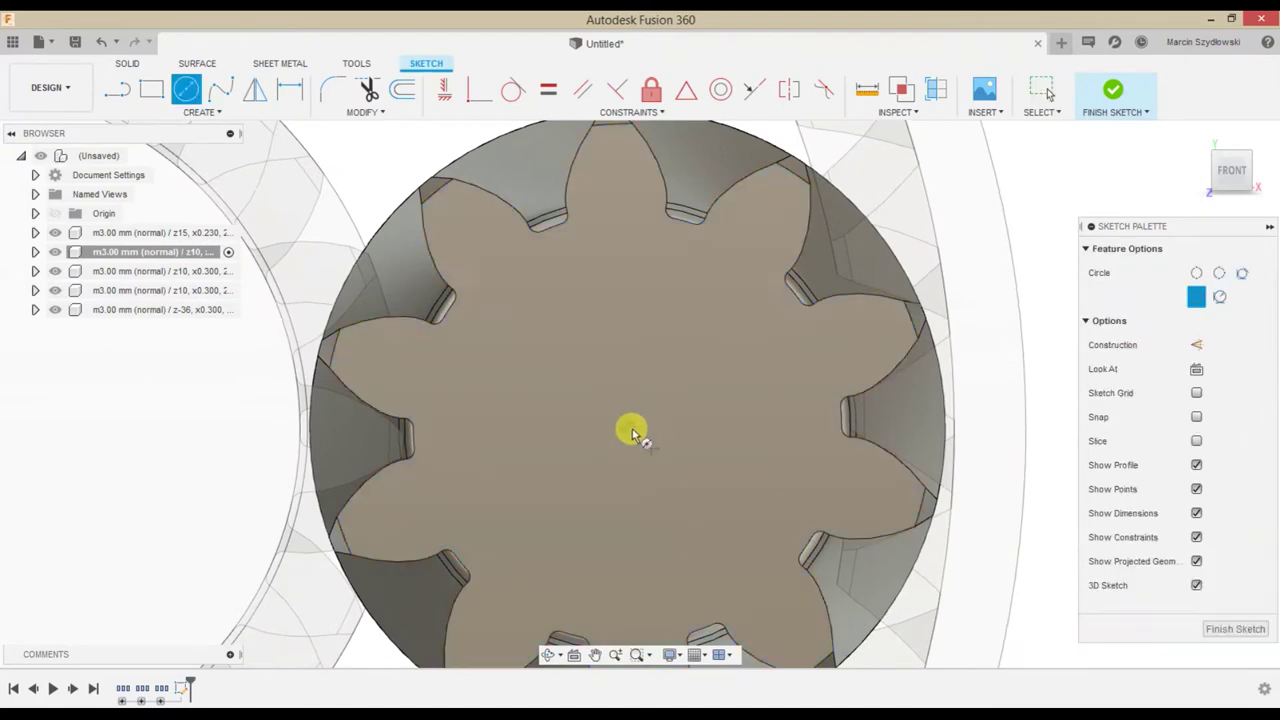
{"action": "scroll", "coordinate": [630, 430], "scroll_direction": "up", "scroll_amount": 3}
{"action": "left_click", "coordinate": [628, 432]}
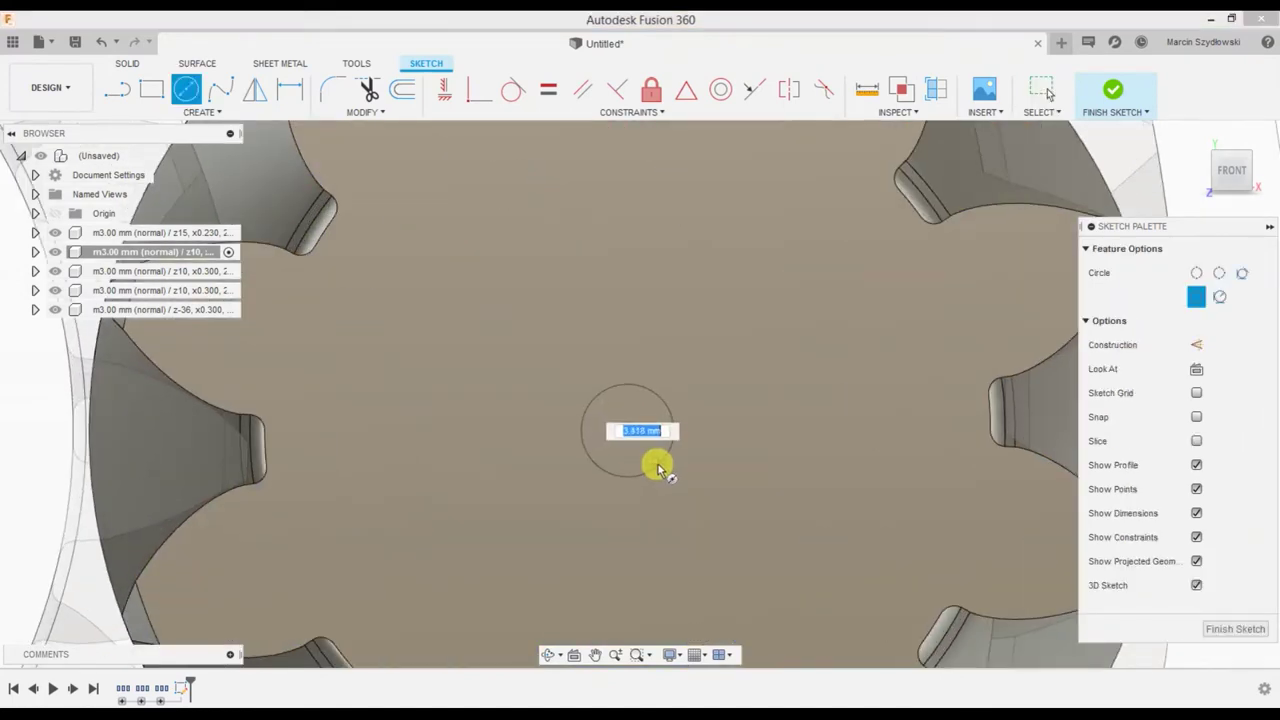
{"action": "key", "text": "Tab"}
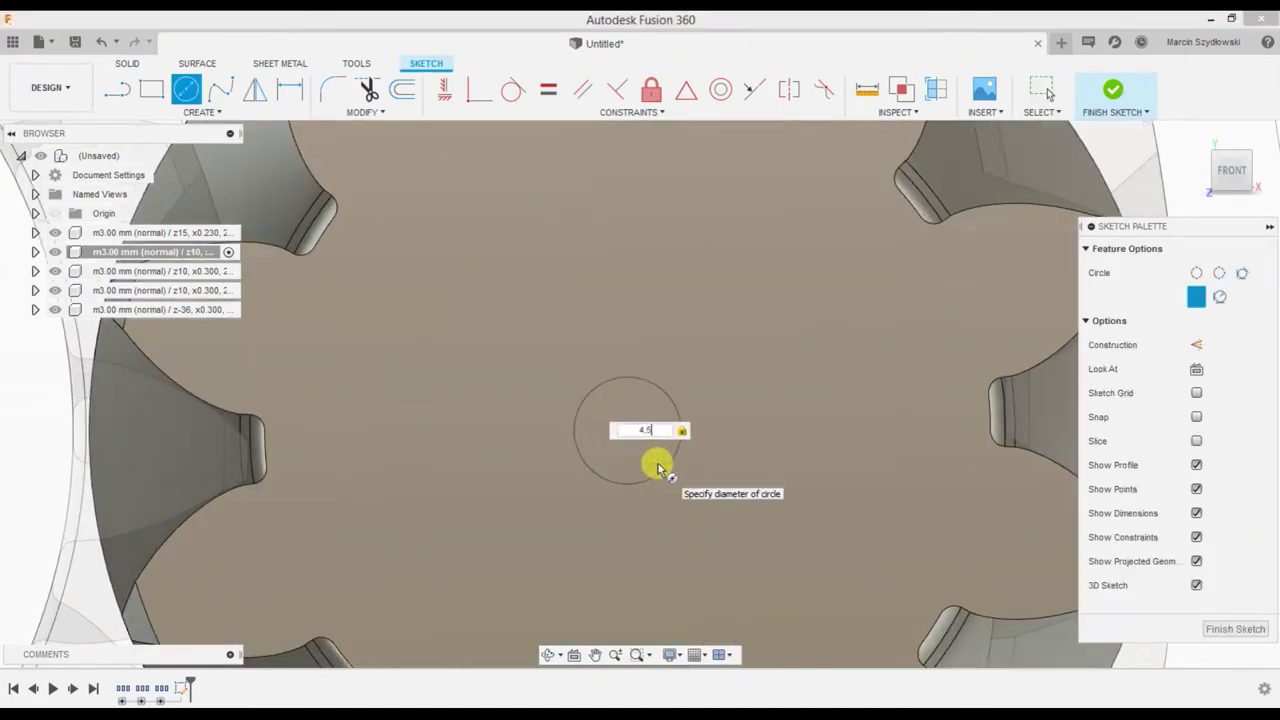
{"action": "key", "text": "Return"}
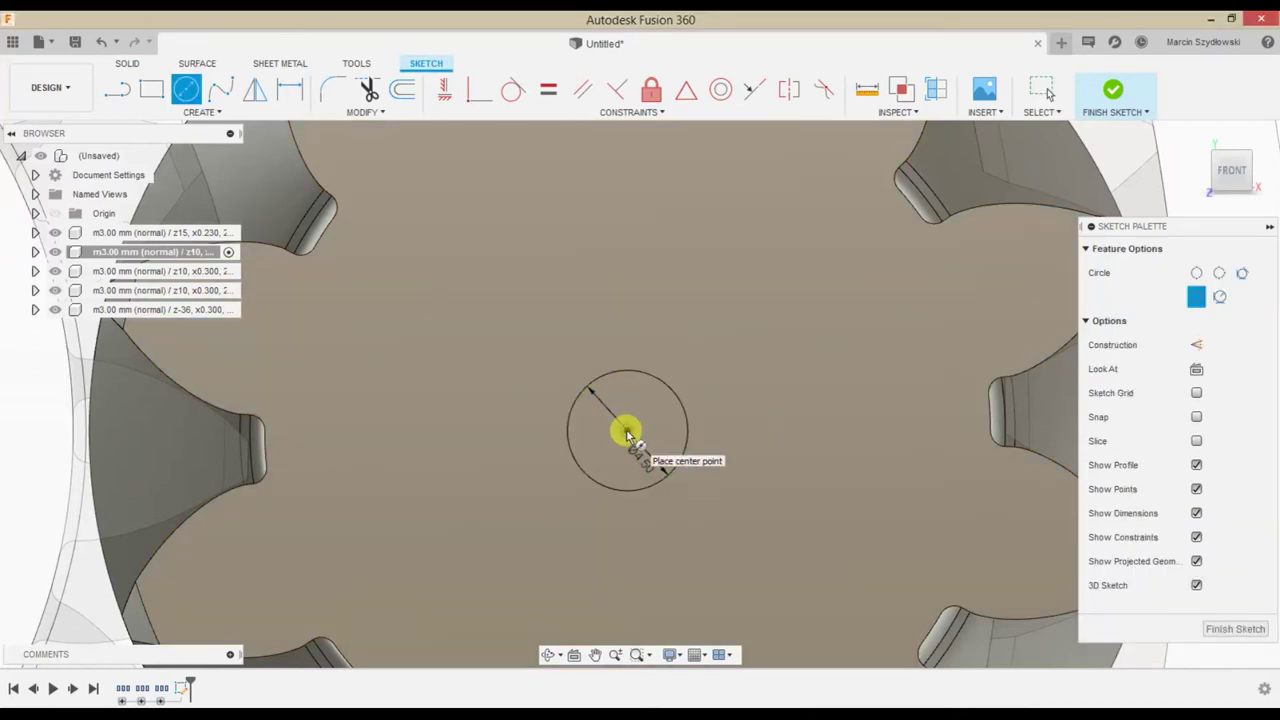
{"action": "left_click", "coordinate": [627, 432]}
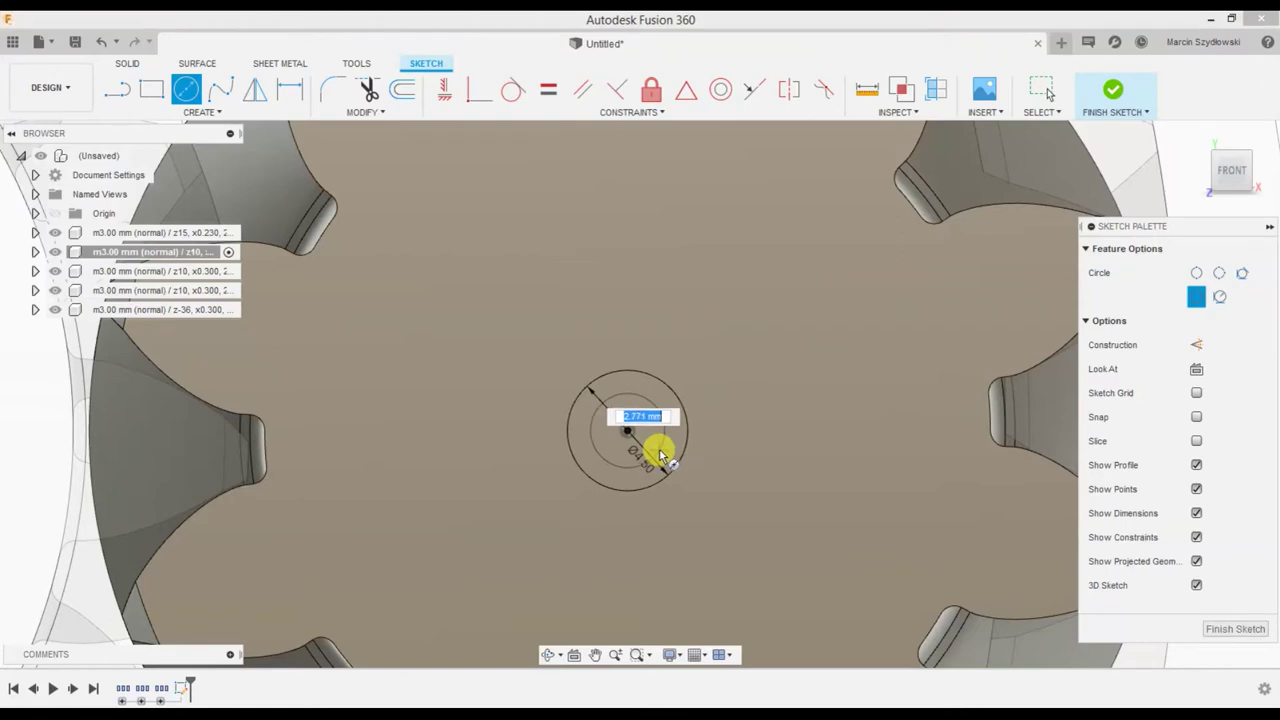
{"action": "key", "text": "Escape"}
Cut the 4.5 mm circle through the planet gear, extruding To Object up to its opposite face
{"action": "key", "text": "e"}
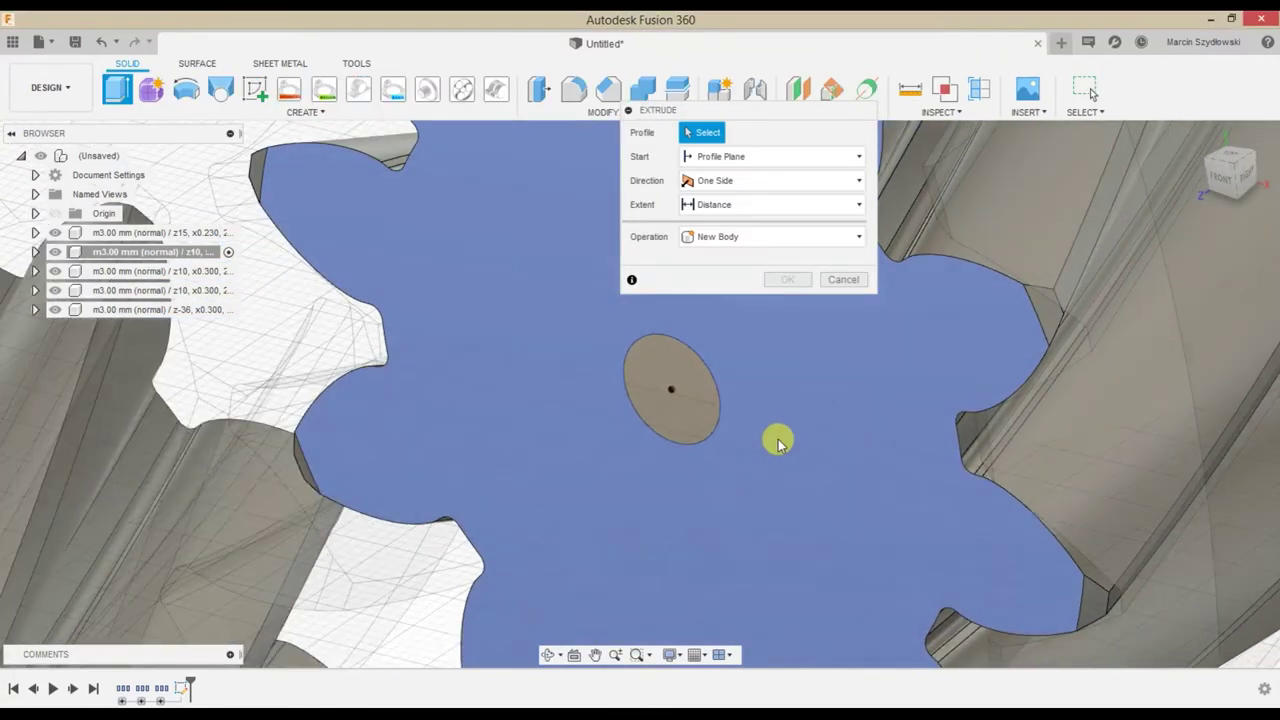
{"action": "left_click", "coordinate": [725, 345]}
{"action": "left_click", "coordinate": [780, 204]}
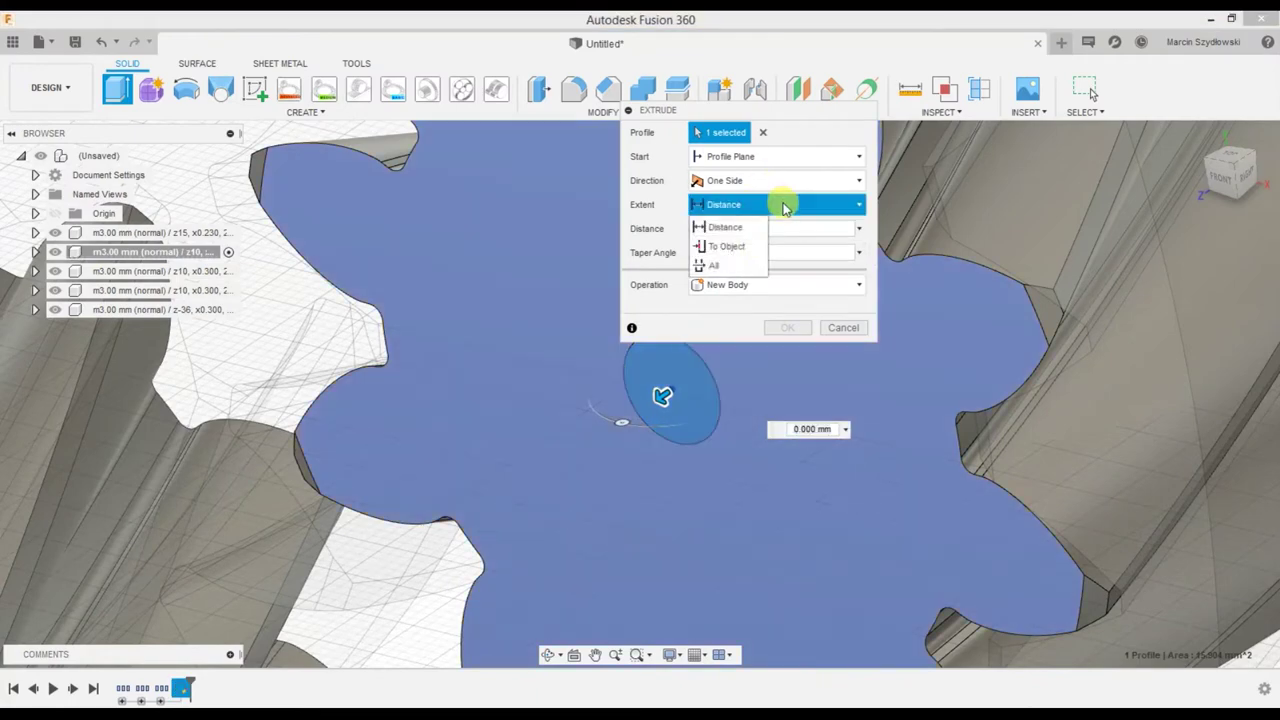
{"action": "left_click", "coordinate": [749, 247]}
{"action": "scroll", "coordinate": [814, 557], "scroll_direction": "down", "scroll_amount": 3}
{"action": "mouse_move", "coordinate": [814, 534]}
{"action": "middle_mouse_down"}
{"action": "mouse_move", "coordinate": [764, 455]}
{"action": "mouse_move", "coordinate": [1072, 287]}
{"action": "middle_mouse_up"}
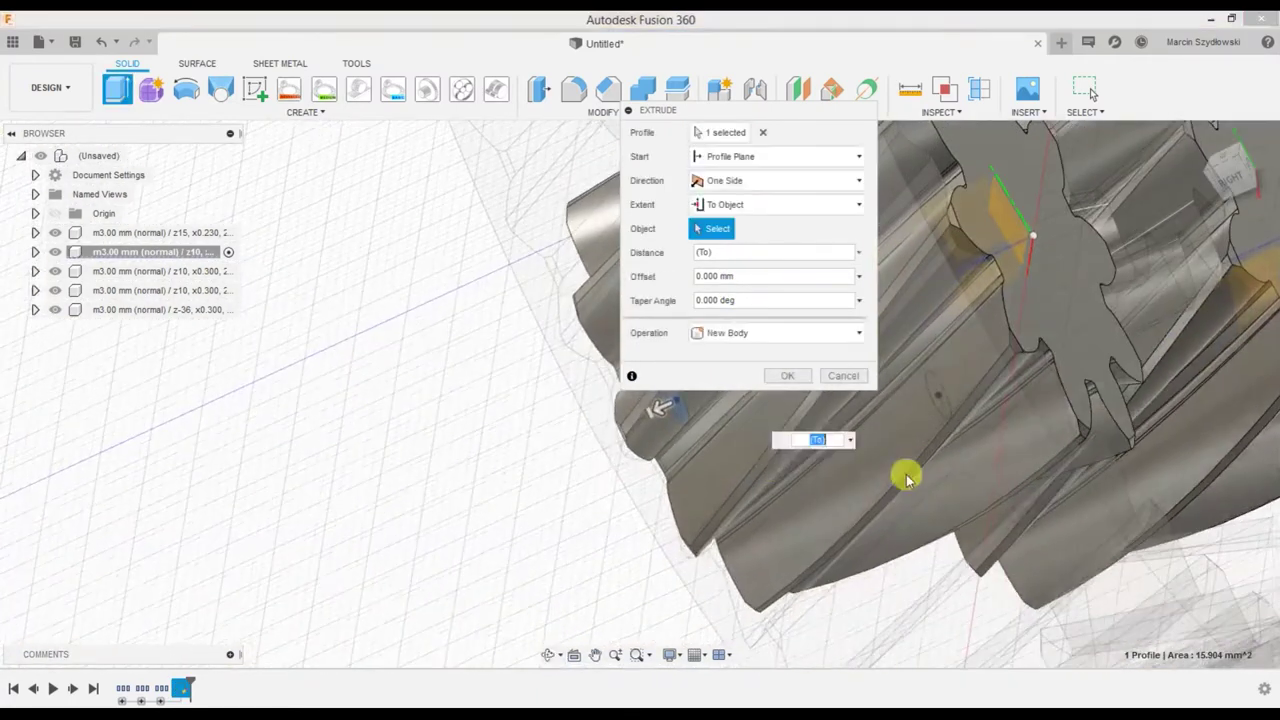
{"action": "left_click", "coordinate": [1060, 290]}
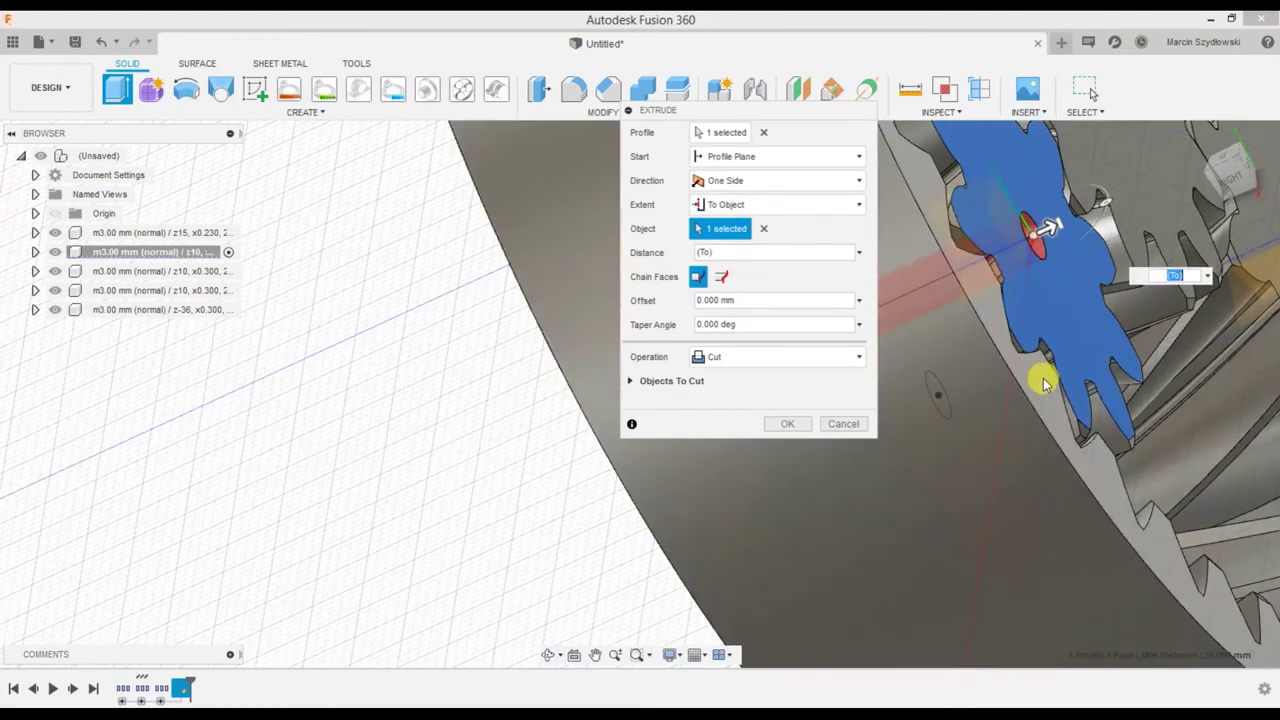
{"action": "left_click", "coordinate": [806, 424]}
{"action": "mouse_move", "coordinate": [714, 503]}
{"action": "middle_mouse_down", "text": "shift"}
{"action": "mouse_move", "coordinate": [508, 531]}
{"action": "mouse_move", "coordinate": [553, 474]}
{"action": "mouse_move", "coordinate": [1092, 92]}
{"action": "middle_mouse_up", "text": "shift"}
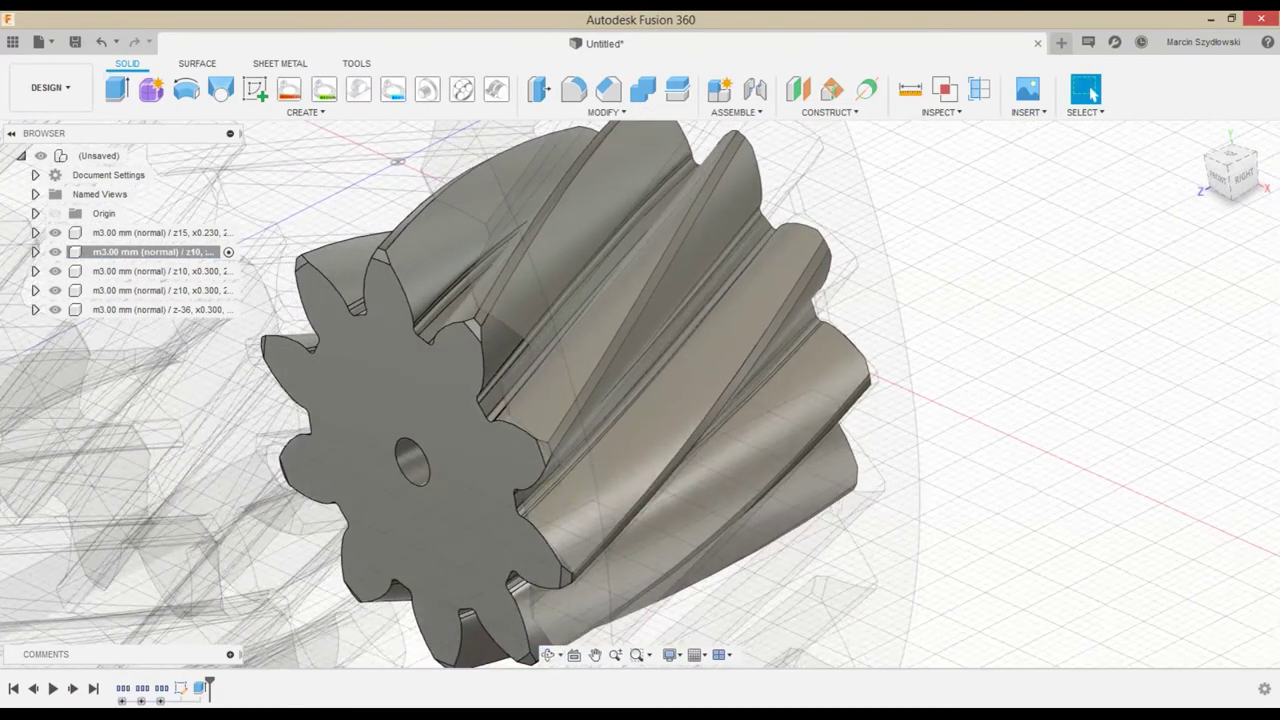
{"action": "double_click", "coordinate": [184, 689]}
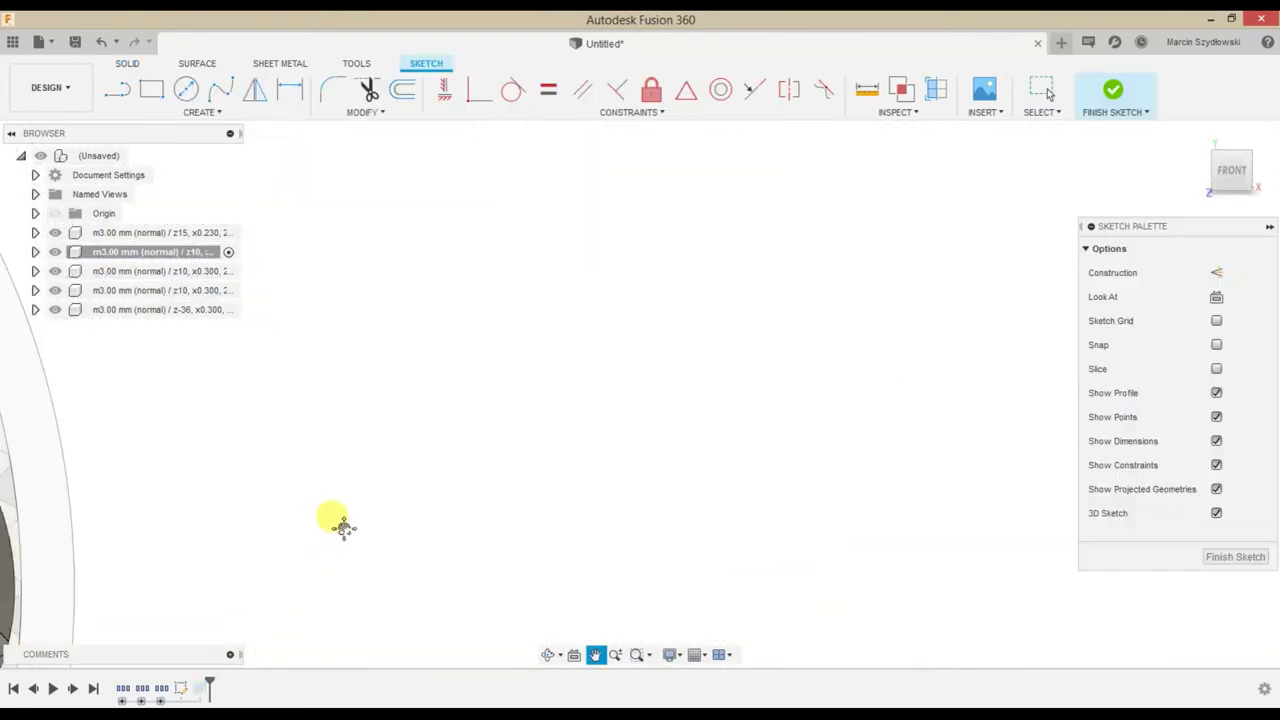
Add a Ø4 mm circle at the hole centre to the gear's sketch and finish it
{"action": "scroll", "coordinate": [268, 456], "scroll_direction": "up", "scroll_amount": 8}
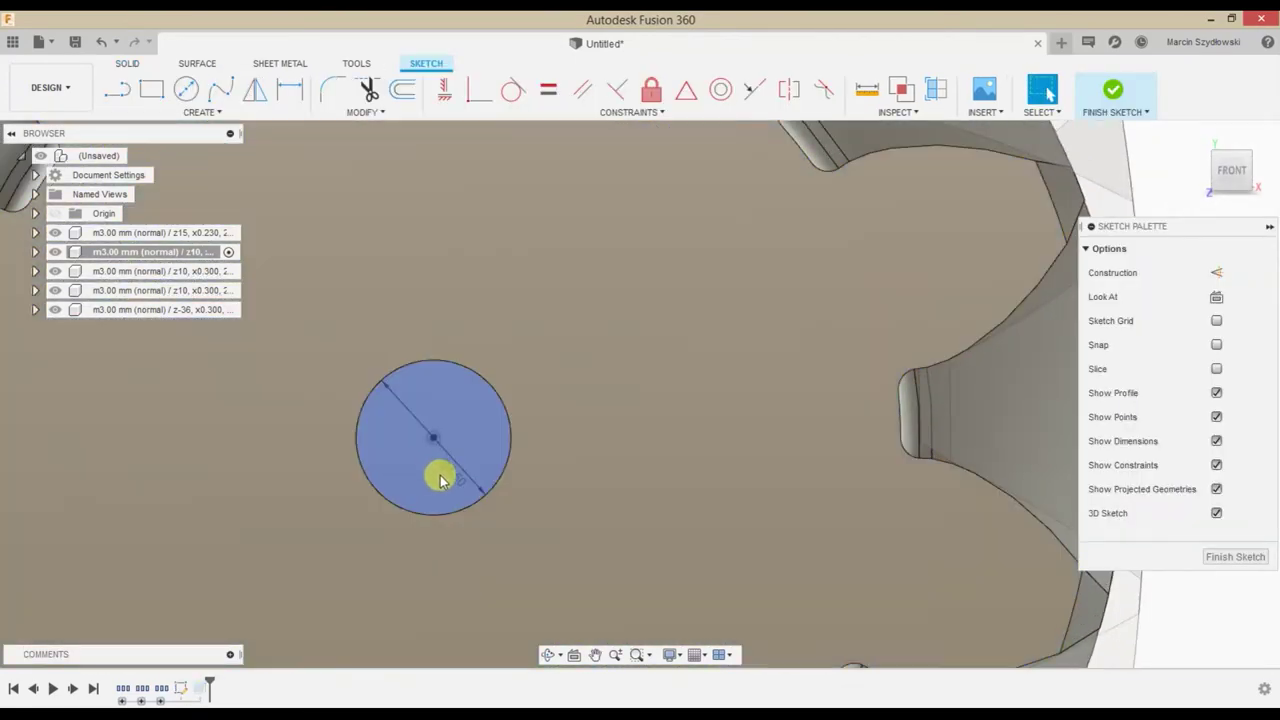
{"action": "key", "text": "c"}
{"action": "left_click", "coordinate": [433, 437]}
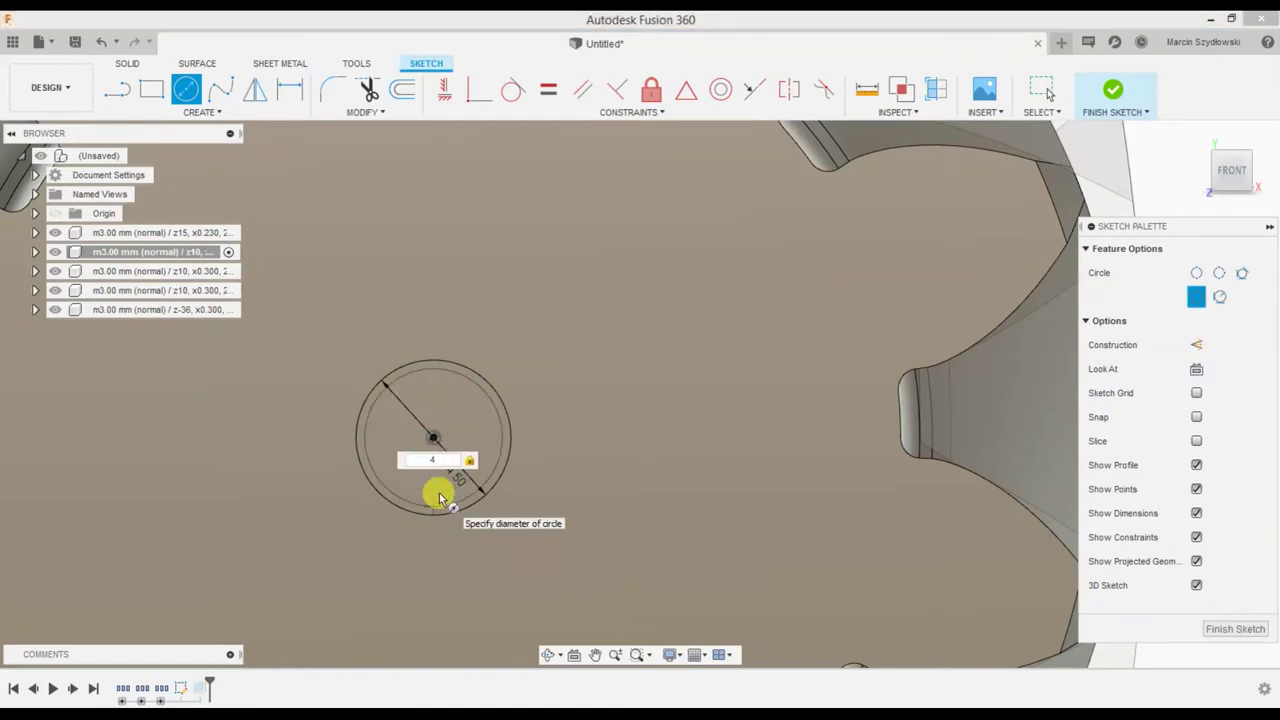
{"action": "key", "text": "Return"}
{"action": "key", "text": "Escape"}
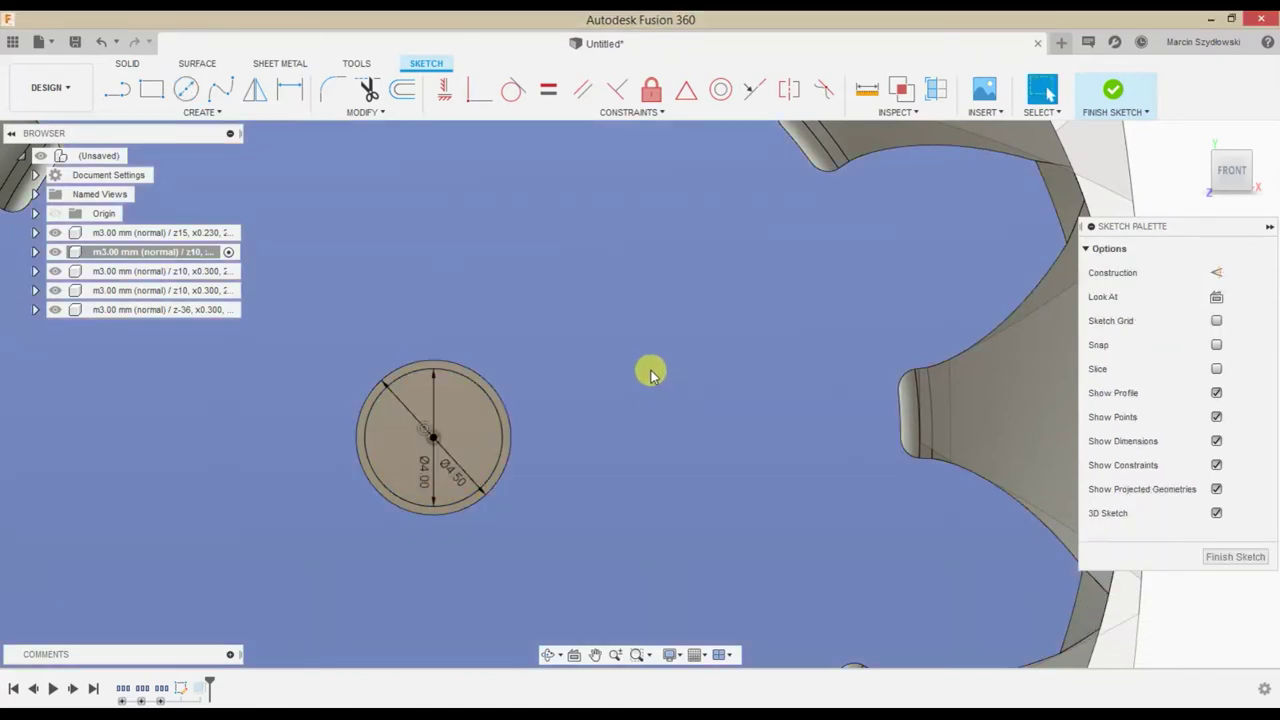
{"action": "scroll", "coordinate": [650, 372], "scroll_direction": "down", "scroll_amount": 1}
{"action": "scroll", "coordinate": [652, 370], "scroll_direction": "down", "scroll_amount": 3}
{"action": "mouse_move", "coordinate": [658, 368]}
{"action": "middle_mouse_down", "text": "shift"}
{"action": "mouse_move", "coordinate": [594, 389]}
{"action": "mouse_move", "coordinate": [598, 415]}
{"action": "mouse_move", "coordinate": [608, 403]}
{"action": "mouse_move", "coordinate": [540, 423]}
{"action": "mouse_move", "coordinate": [582, 441]}
{"action": "middle_mouse_up", "text": "shift"}
{"action": "scroll", "coordinate": [598, 415], "scroll_direction": "down", "scroll_amount": 3}
{"action": "scroll", "coordinate": [594, 406], "scroll_direction": "down", "scroll_amount": 1}
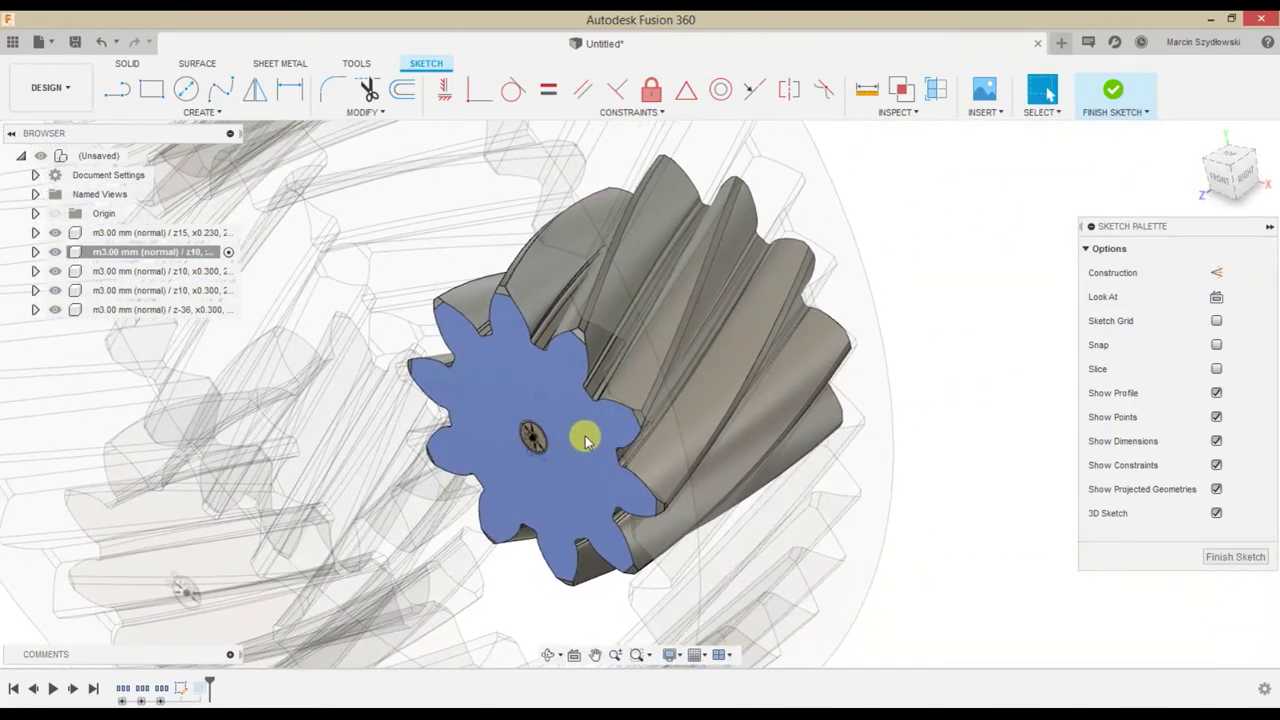
{"action": "left_click", "coordinate": [1116, 92]}
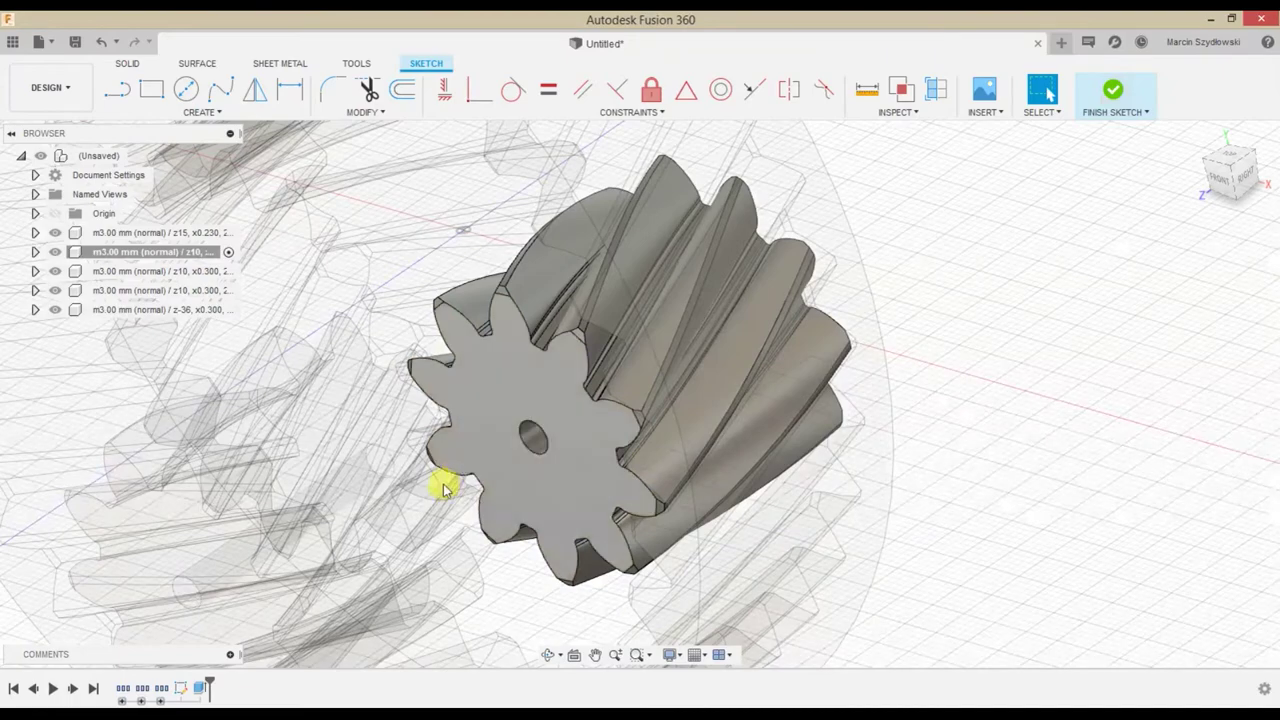
Extrude the Ø4 mm circle Two Sides as a pin, the second side reaching the gear face
{"action": "left_click", "coordinate": [180, 690]}
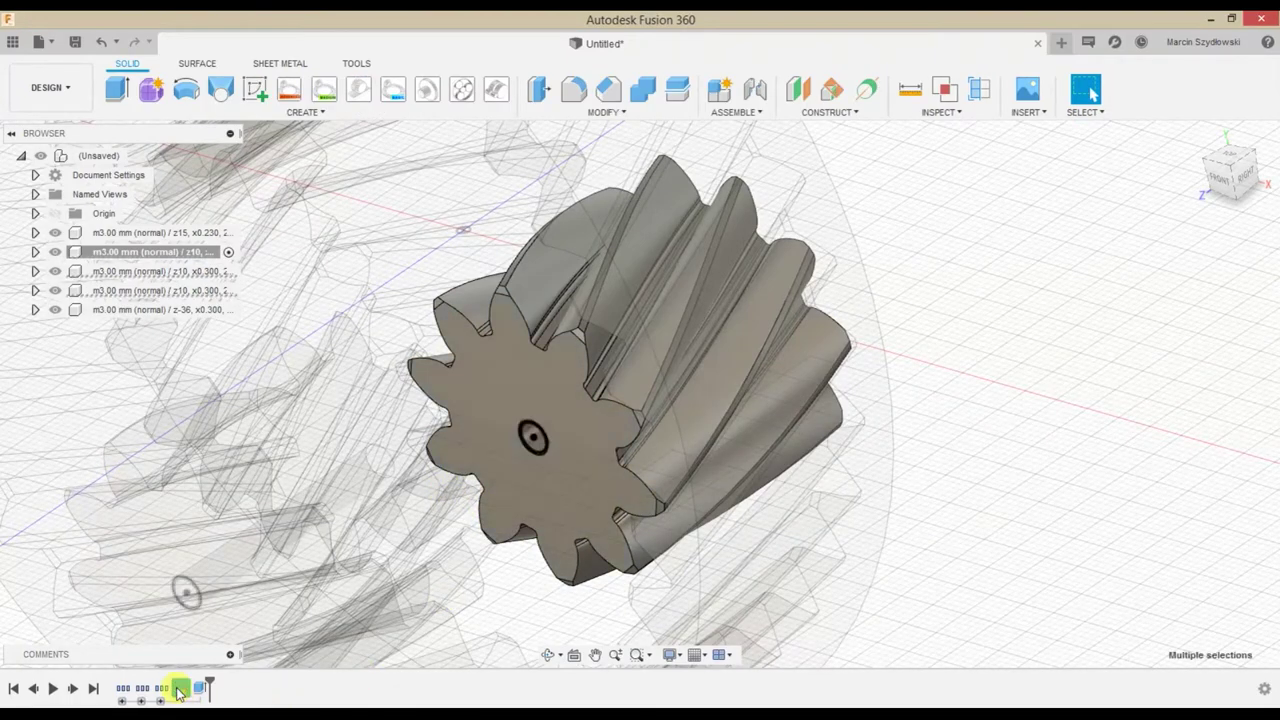
{"action": "key", "text": "e"}
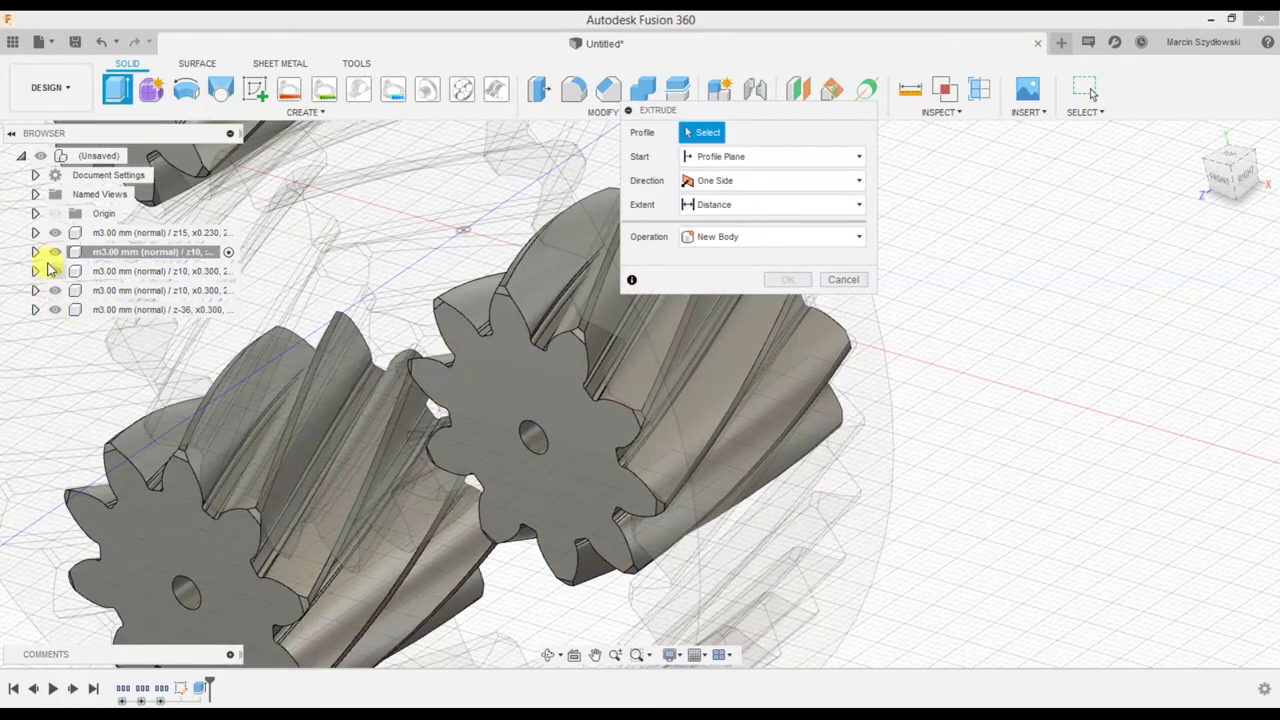
{"action": "left_click", "coordinate": [36, 252]}
{"action": "left_click", "coordinate": [50, 310]}
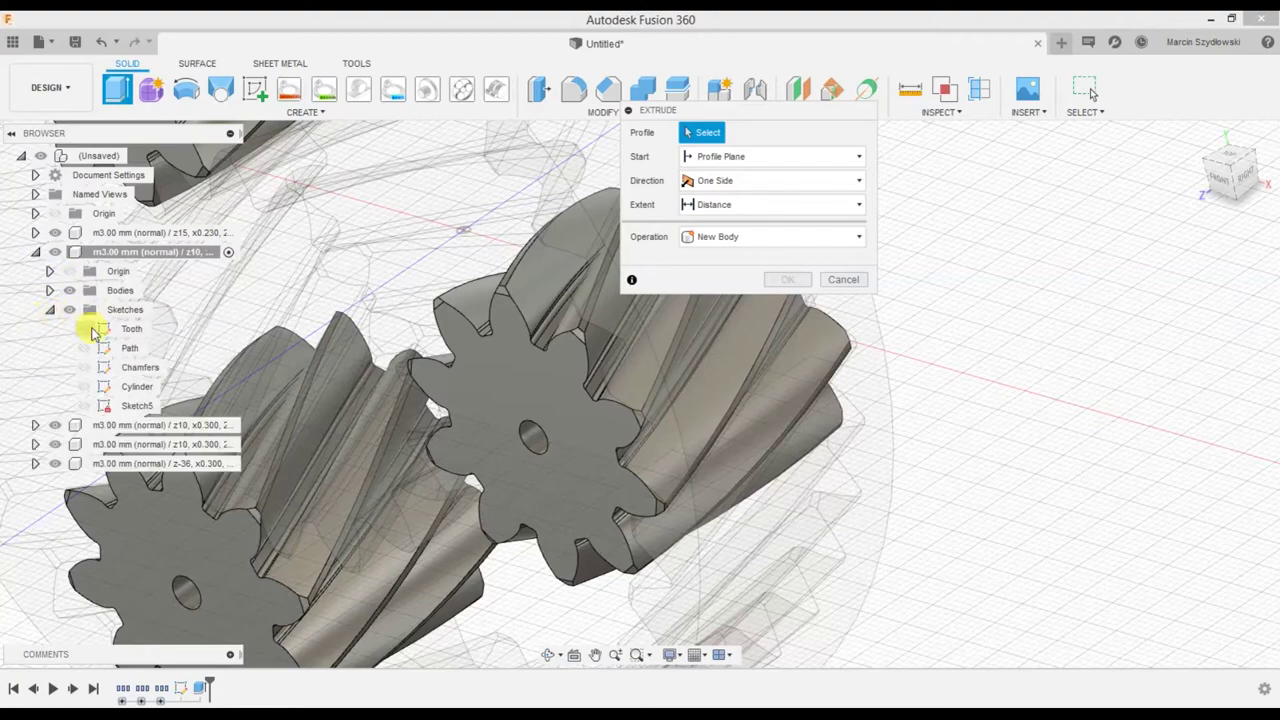
{"action": "left_click", "coordinate": [86, 406]}
{"action": "left_click", "coordinate": [532, 434]}
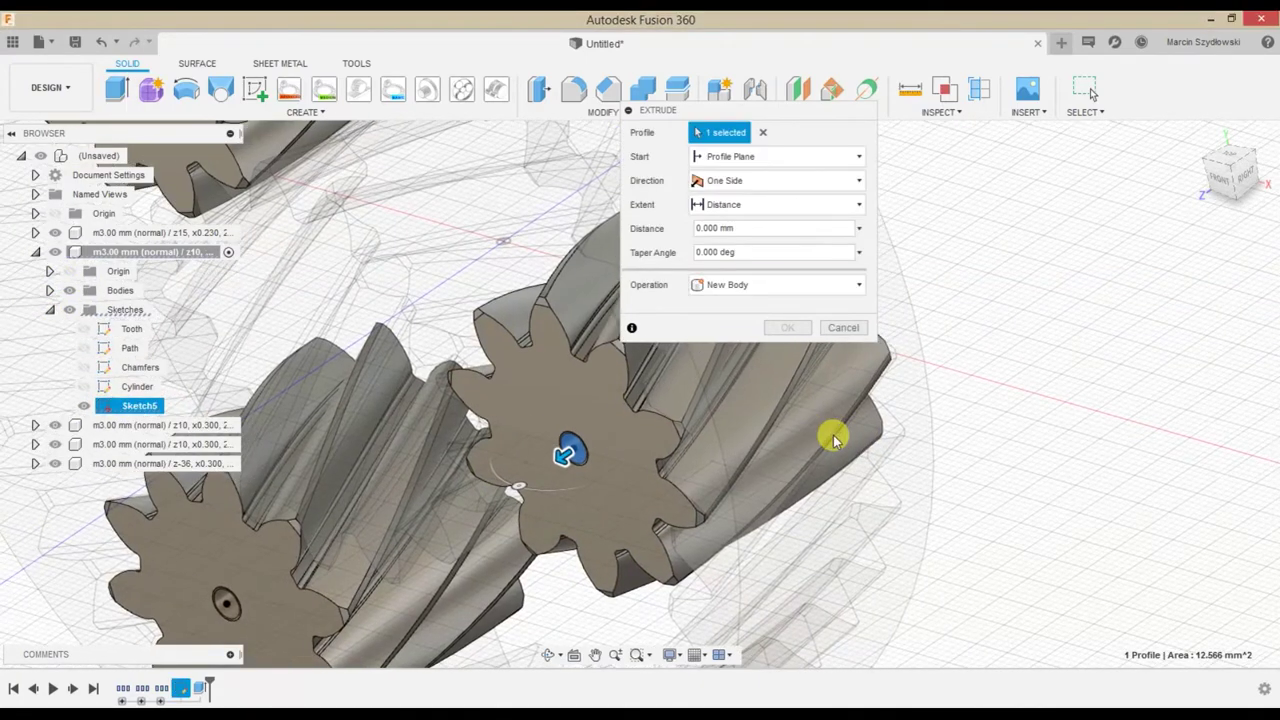
{"action": "type", "text": "7"}
{"action": "mouse_move", "coordinate": [914, 436]}
{"action": "middle_mouse_down", "text": "shift"}
{"action": "mouse_move", "coordinate": [995, 378]}
{"action": "mouse_move", "coordinate": [948, 383]}
{"action": "middle_mouse_up", "text": "shift"}
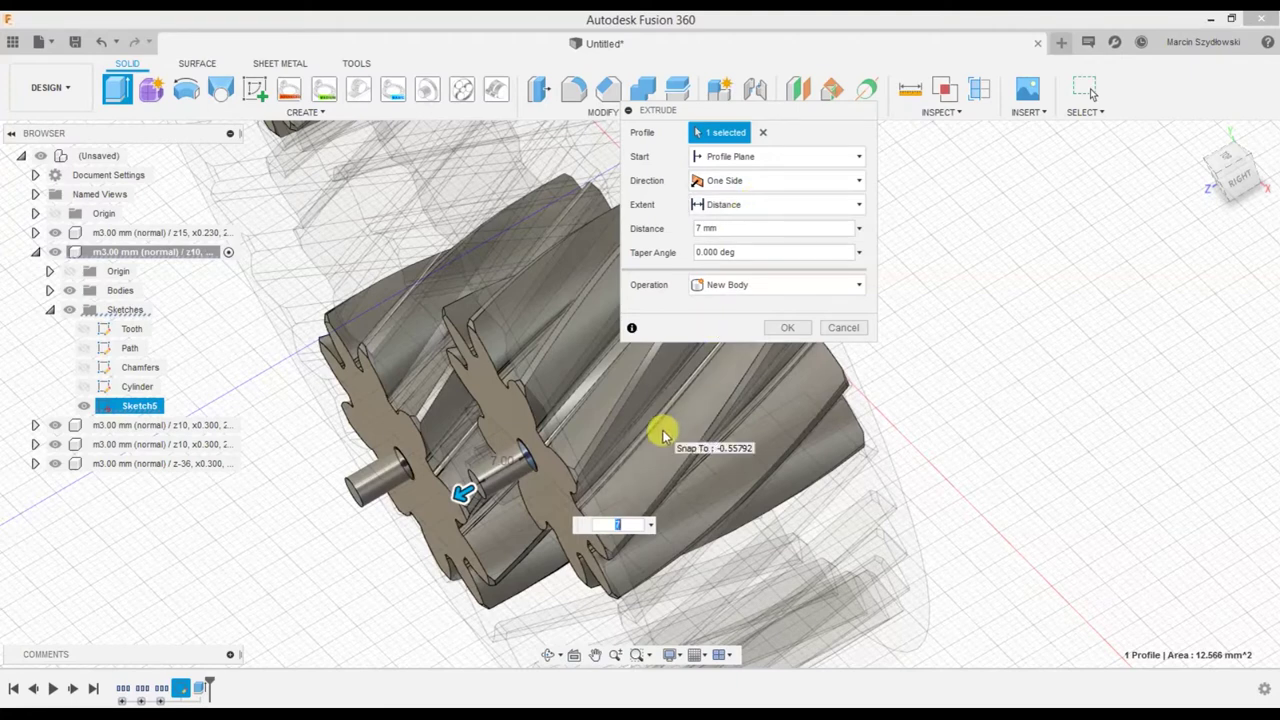
{"action": "left_click", "coordinate": [765, 190]}
{"action": "left_click", "coordinate": [741, 229]}
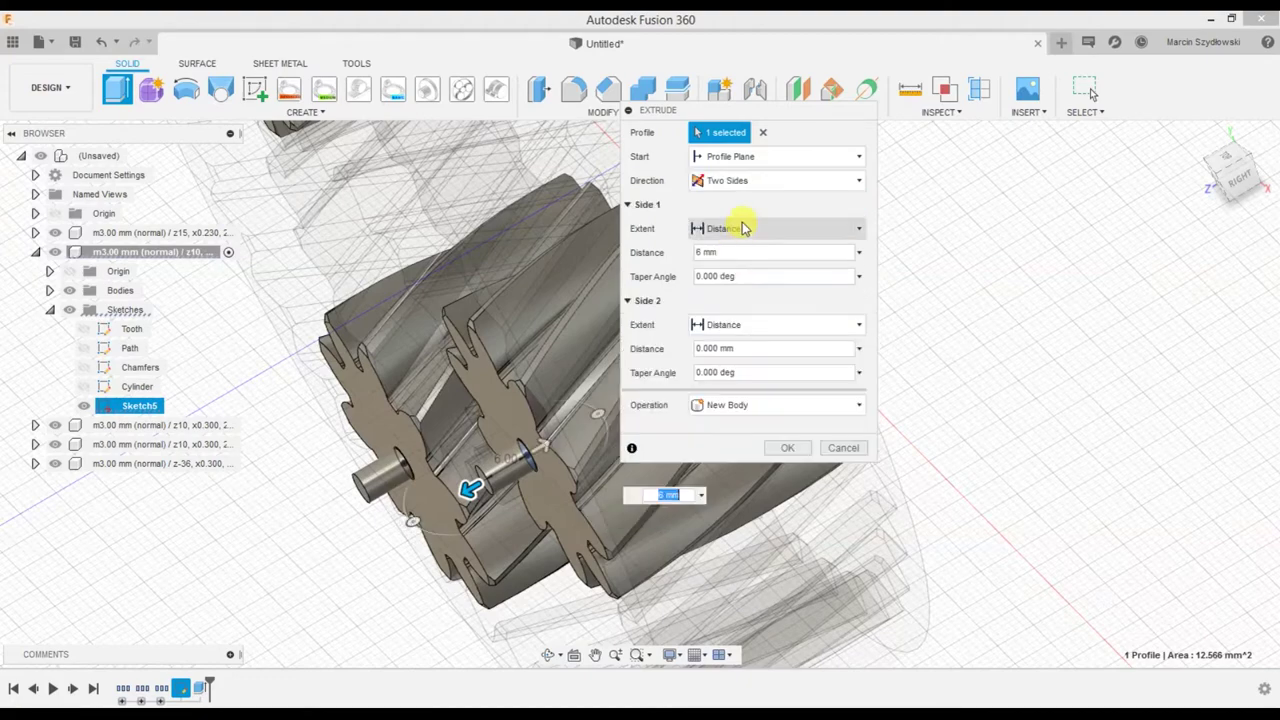
{"action": "left_click", "coordinate": [754, 325]}
{"action": "left_click", "coordinate": [741, 368]}
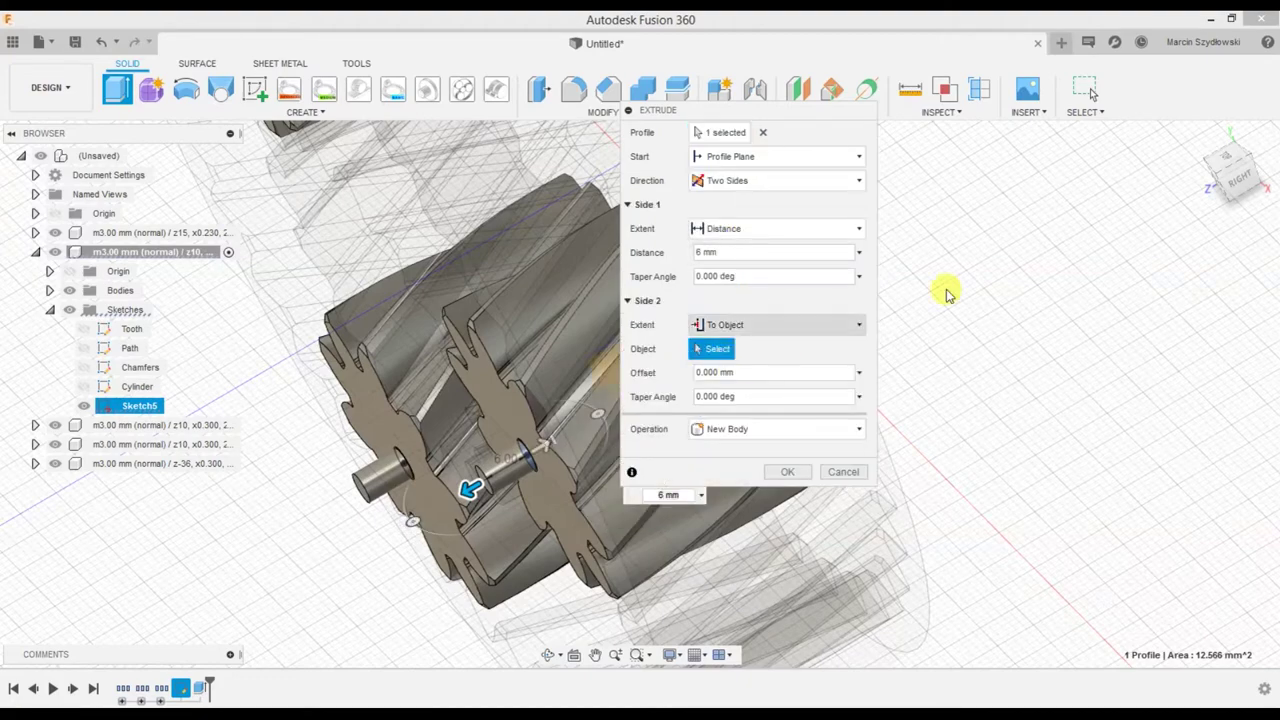
{"action": "mouse_move", "coordinate": [943, 243]}
{"action": "middle_mouse_down", "text": "shift"}
{"action": "mouse_move", "coordinate": [1020, 288]}
{"action": "mouse_move", "coordinate": [929, 363]}
{"action": "middle_mouse_up", "text": "shift"}
{"action": "left_click", "coordinate": [1020, 288]}
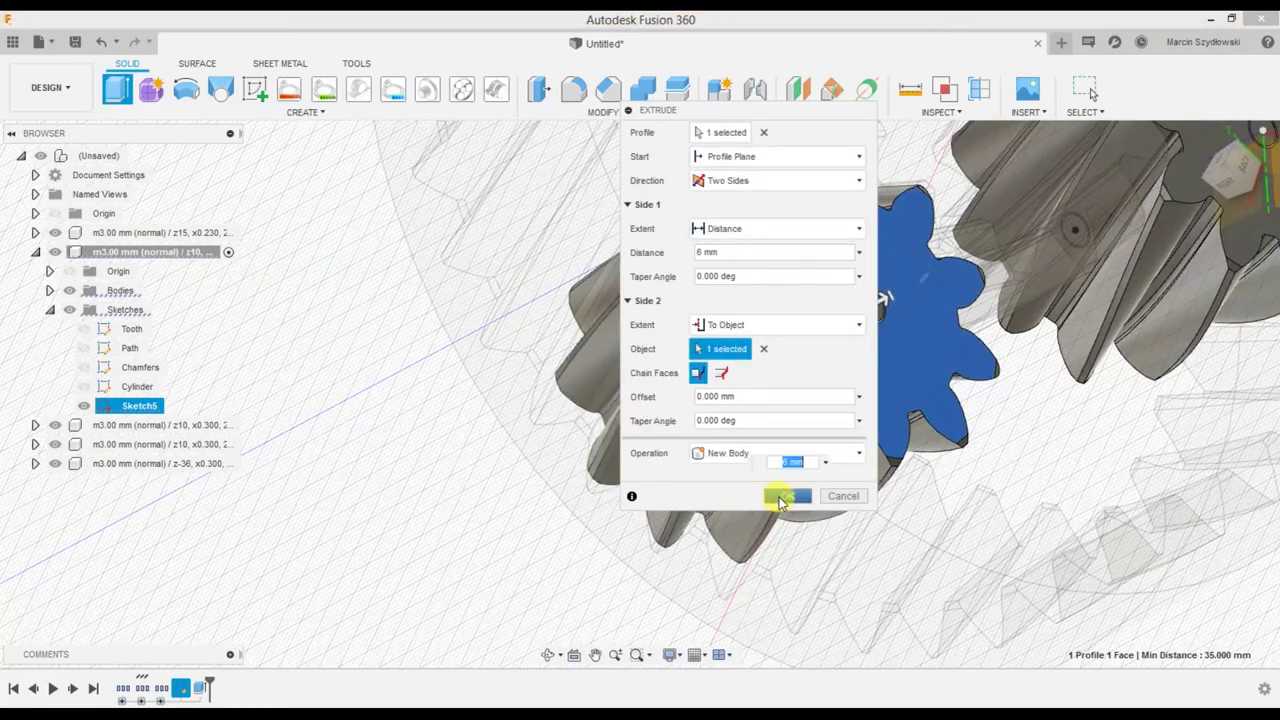
{"action": "left_click", "coordinate": [781, 500]}
Extrude a 5 mm boss from the small circle profile on the gear face
{"action": "scroll", "coordinate": [846, 306], "scroll_direction": "up", "scroll_amount": 2}
{"action": "scroll", "coordinate": [920, 362], "scroll_direction": "up", "scroll_amount": 3}
{"action": "key", "text": "e"}
{"action": "left_click", "coordinate": [894, 305]}
{"action": "type", "text": "5"}
{"action": "key", "text": "Return"}
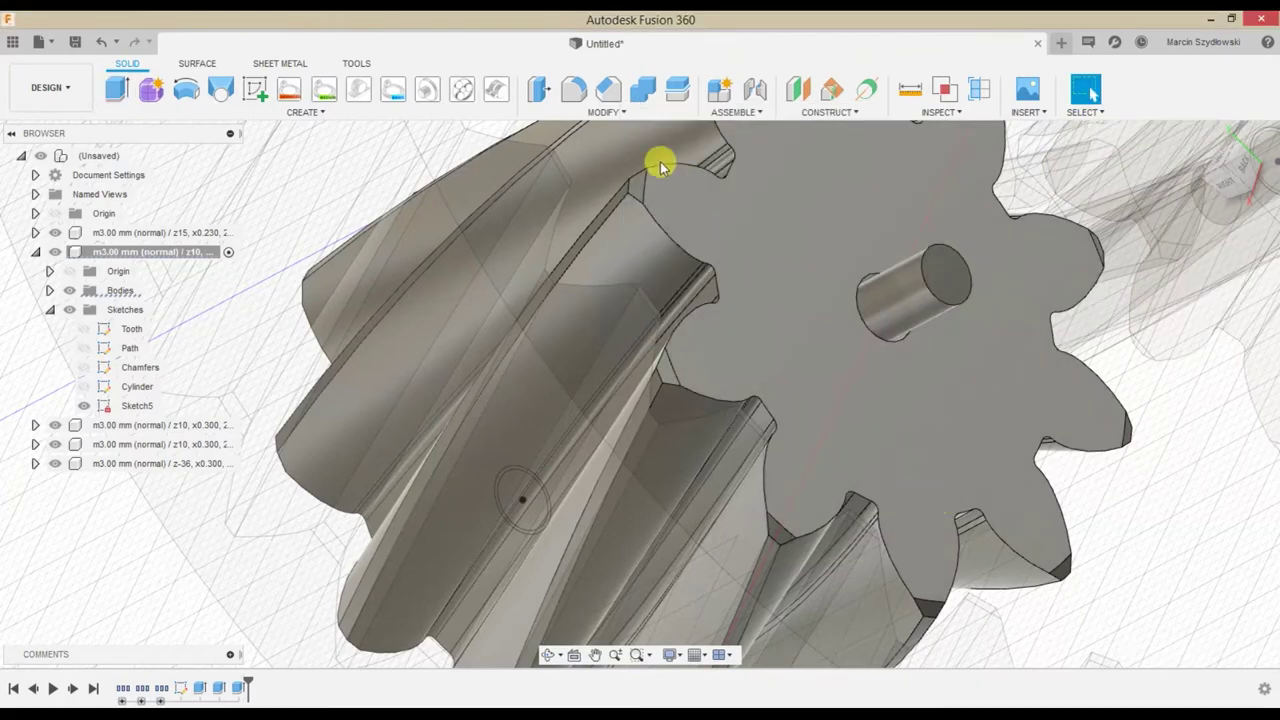
Chamfer both end edges of the pin by 0.5 mm
{"action": "scroll", "coordinate": [605, 292], "scroll_direction": "down", "scroll_amount": 3}
{"action": "scroll", "coordinate": [474, 406], "scroll_direction": "down", "scroll_amount": 3}
{"action": "mouse_move", "coordinate": [474, 406]}
{"action": "middle_mouse_down", "text": "shift"}
{"action": "mouse_move", "coordinate": [566, 386]}
{"action": "mouse_move", "coordinate": [643, 217]}
{"action": "middle_mouse_up", "text": "shift"}
{"action": "left_click", "coordinate": [608, 89]}
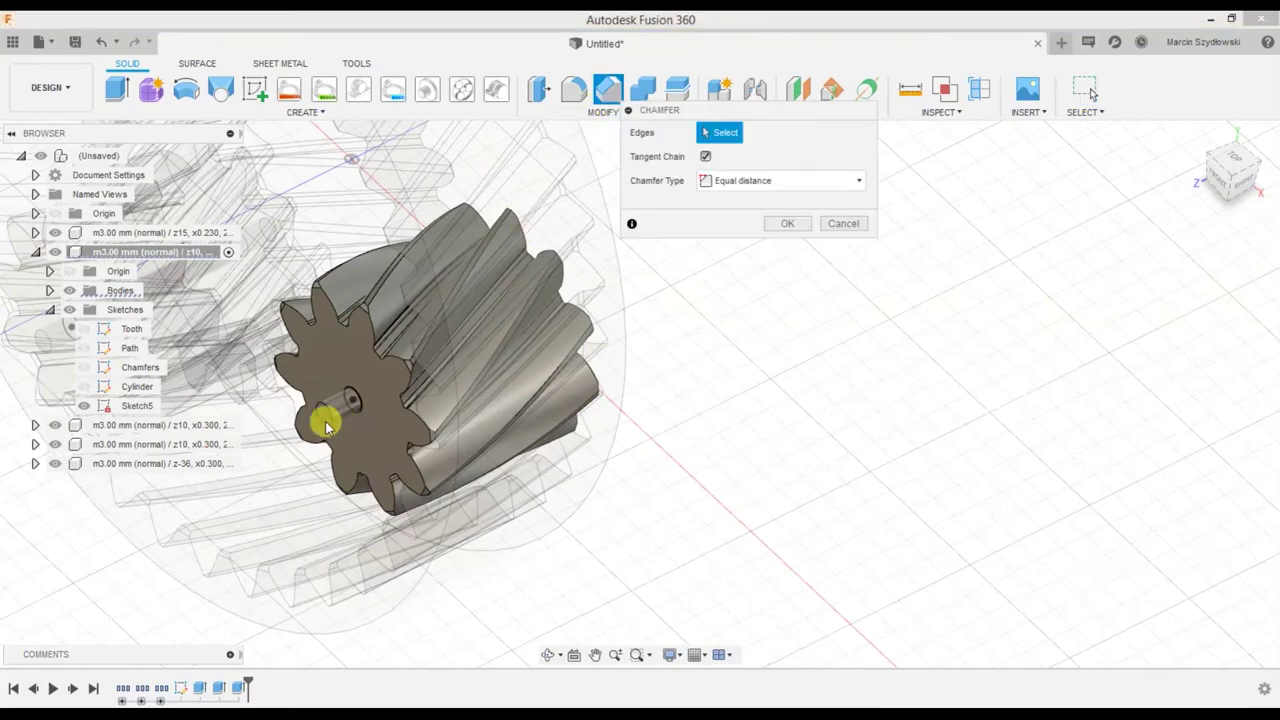
{"action": "left_click", "coordinate": [332, 410]}
{"action": "mouse_move", "coordinate": [686, 403]}
{"action": "middle_mouse_down", "text": "shift"}
{"action": "mouse_move", "coordinate": [634, 409]}
{"action": "mouse_move", "coordinate": [683, 512]}
{"action": "mouse_move", "coordinate": [594, 399]}
{"action": "middle_mouse_up", "text": "shift"}
{"action": "left_click", "coordinate": [593, 398]}
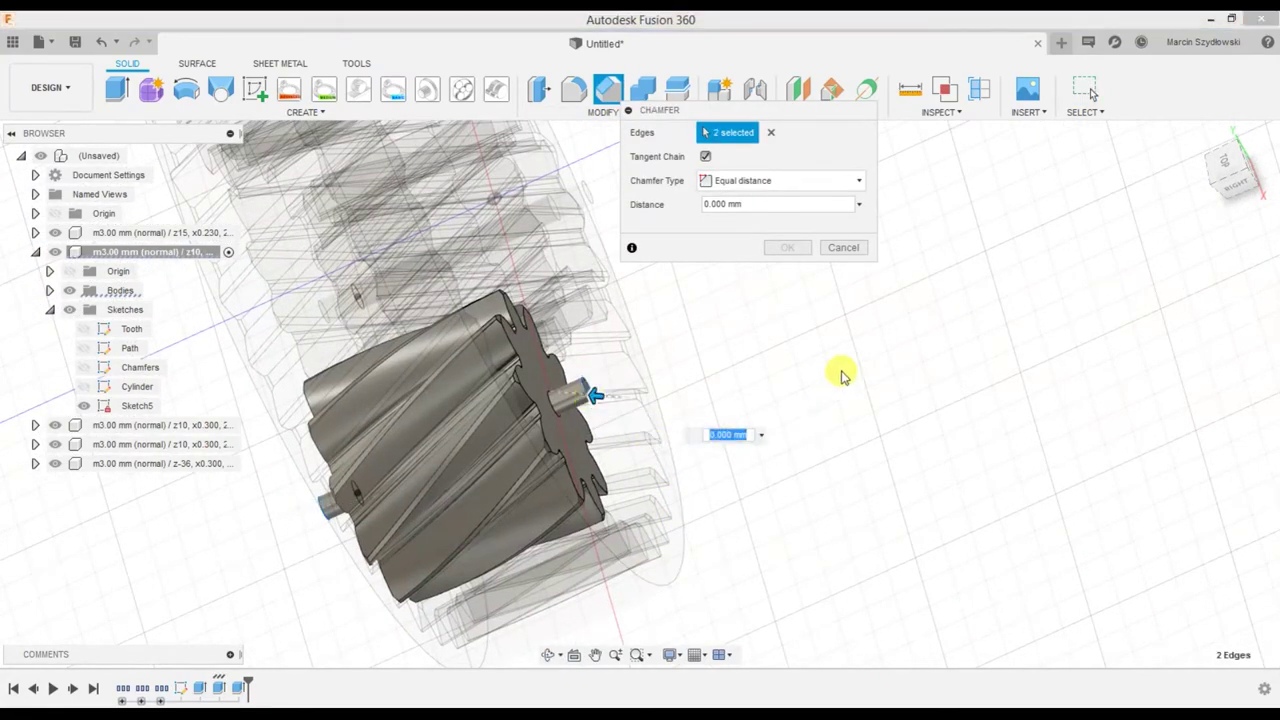
{"action": "key", "text": "Return"}
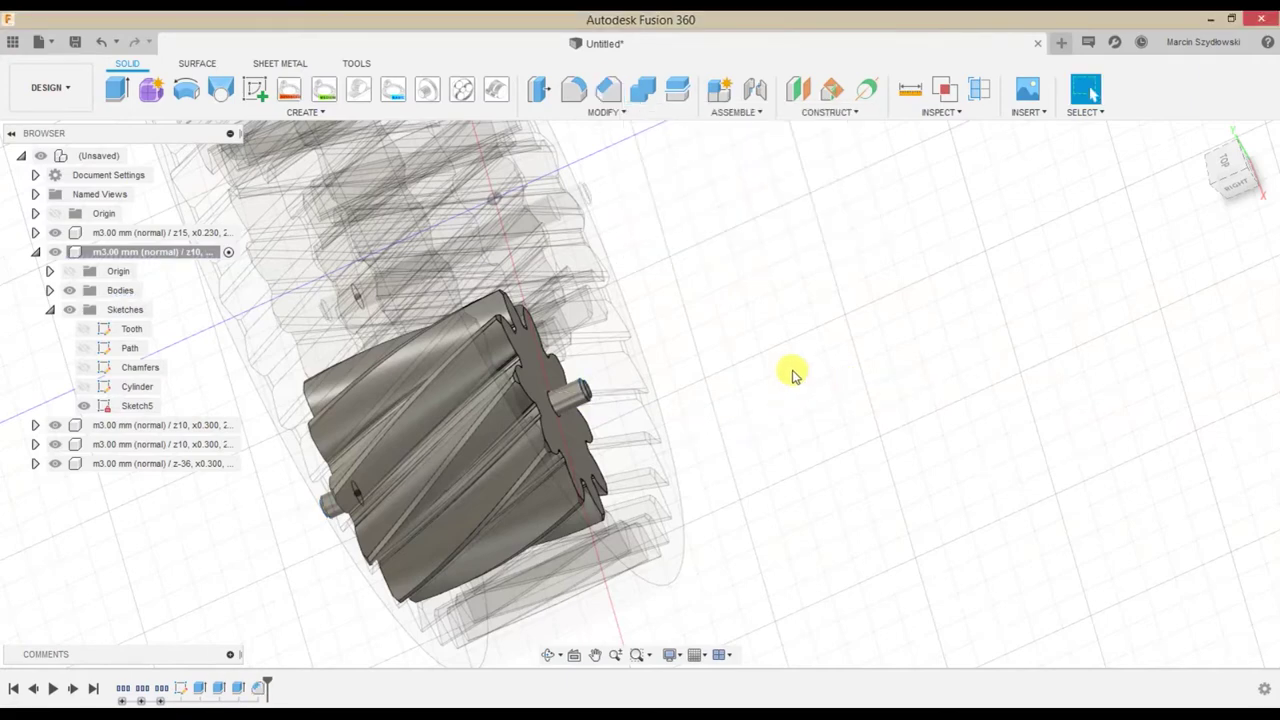
{"action": "mouse_move", "coordinate": [754, 434]}
{"action": "middle_mouse_down", "text": "shift"}
{"action": "mouse_move", "coordinate": [814, 423]}
{"action": "mouse_move", "coordinate": [836, 441]}
{"action": "mouse_move", "coordinate": [930, 356]}
{"action": "middle_mouse_up", "text": "shift"}
{"action": "middle_click_drag", "start_coordinate": [523, 543], "coordinate": [608, 571]}
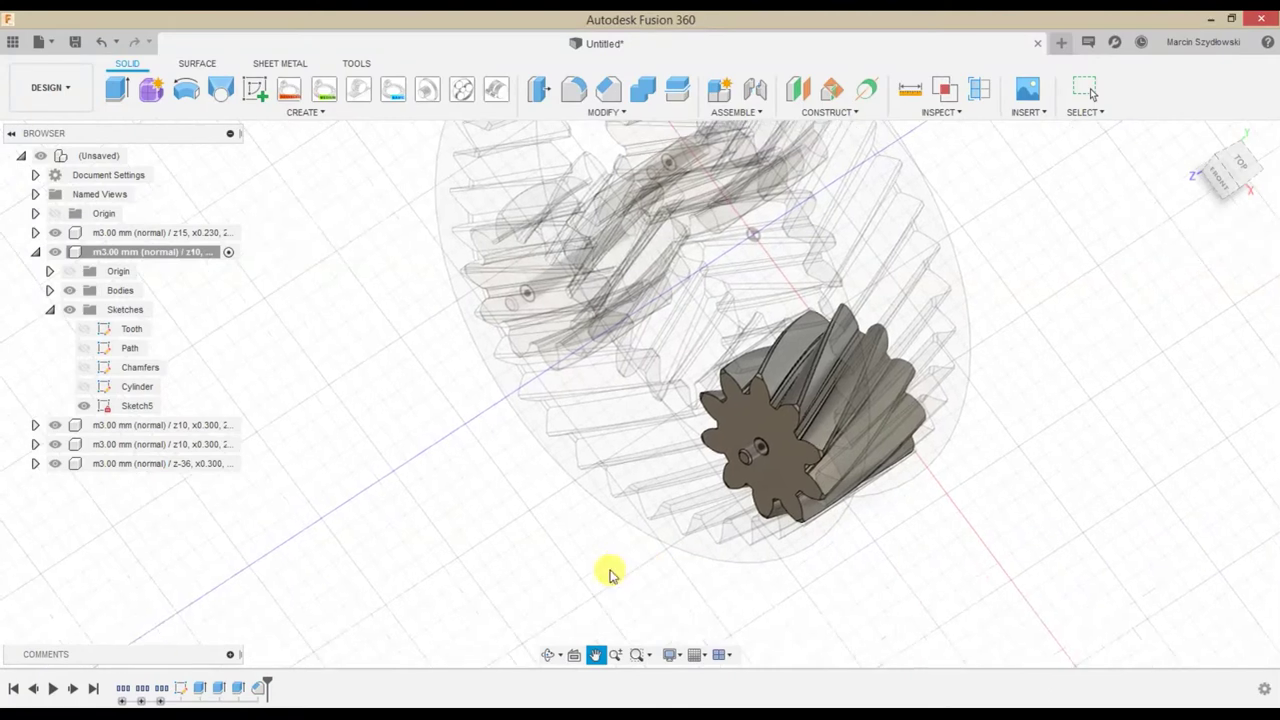
On the z15 gear's front face, sketch concentric 30 mm and 16 mm circles at its centre
{"action": "left_click", "coordinate": [36, 256]}
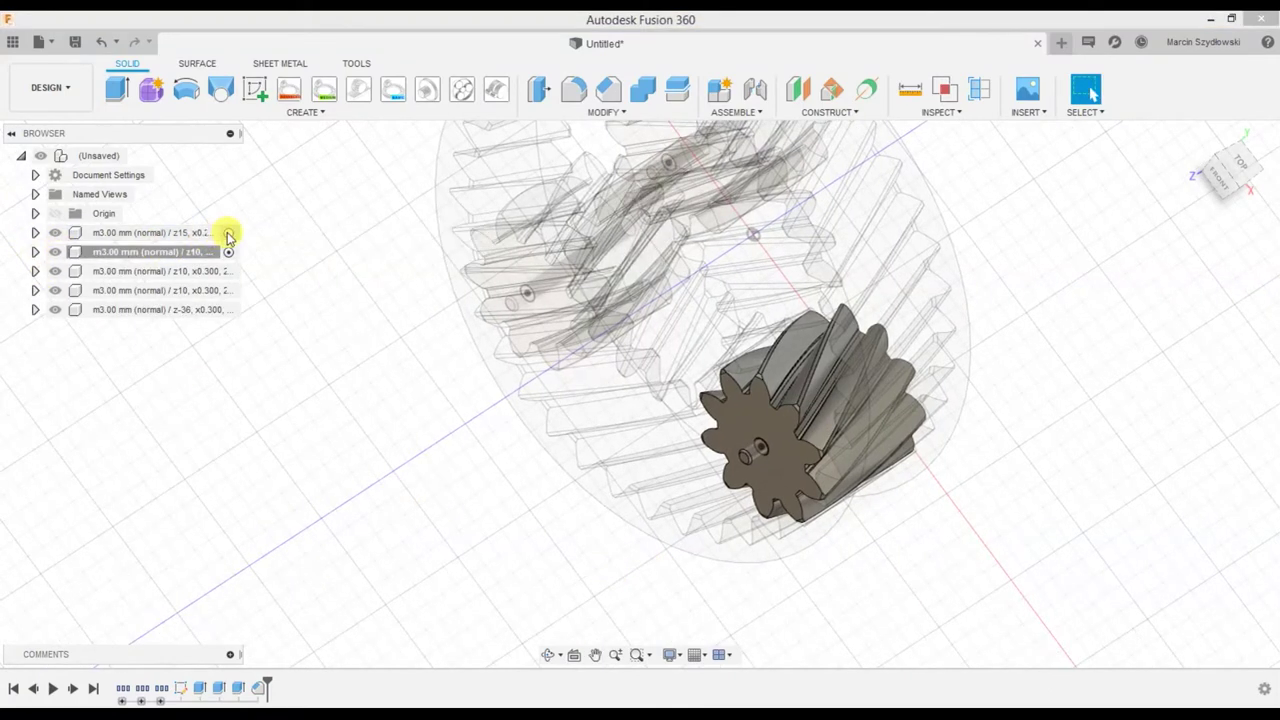
{"action": "left_click", "coordinate": [229, 236]}
{"action": "middle_click_drag", "start_coordinate": [291, 334], "coordinate": [311, 374], "text": "shift"}
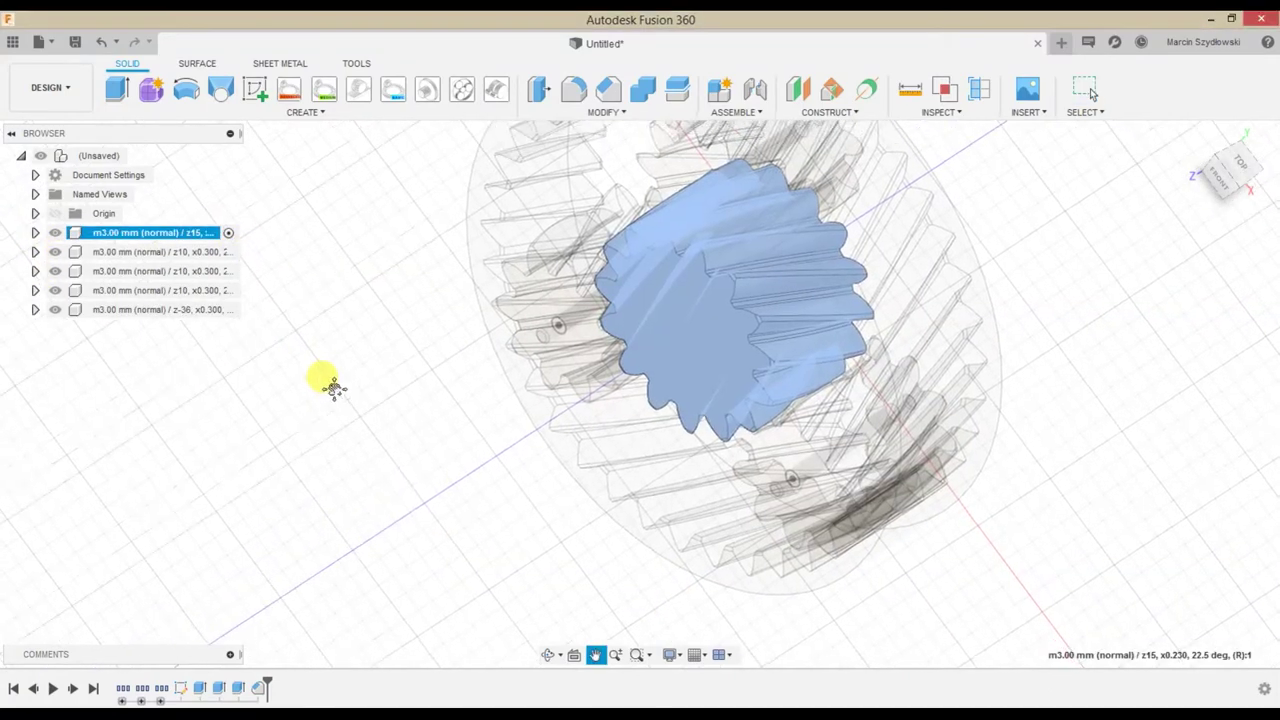
{"action": "mouse_move", "coordinate": [558, 364]}
{"action": "middle_mouse_down", "text": "shift"}
{"action": "mouse_move", "coordinate": [640, 309]}
{"action": "mouse_move", "coordinate": [566, 443]}
{"action": "middle_mouse_up", "text": "shift"}
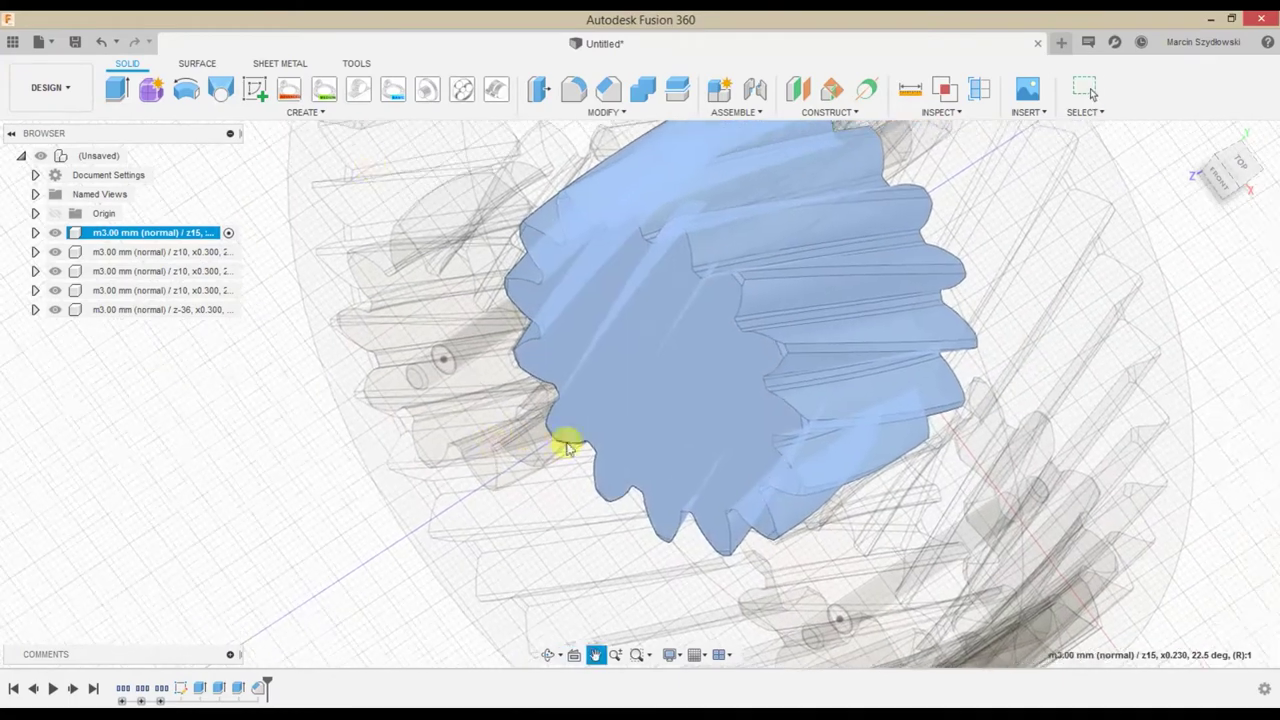
{"action": "left_click", "coordinate": [264, 91]}
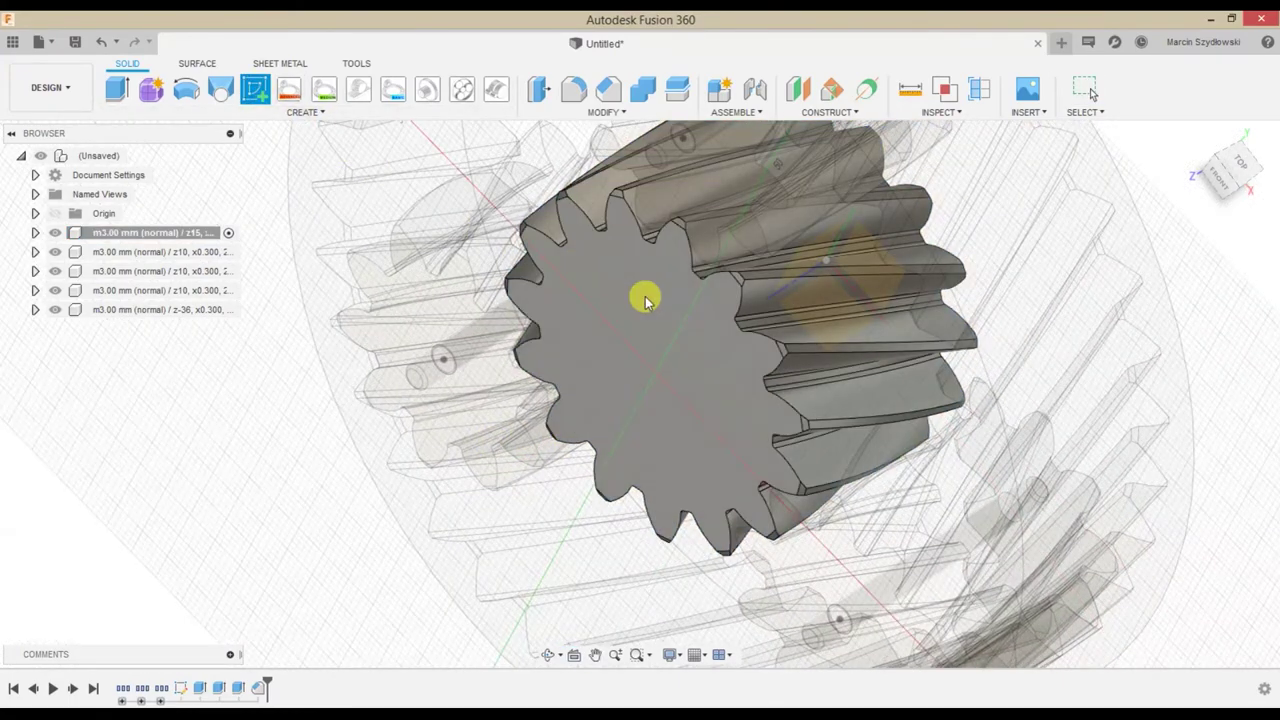
{"action": "left_click", "coordinate": [666, 437]}
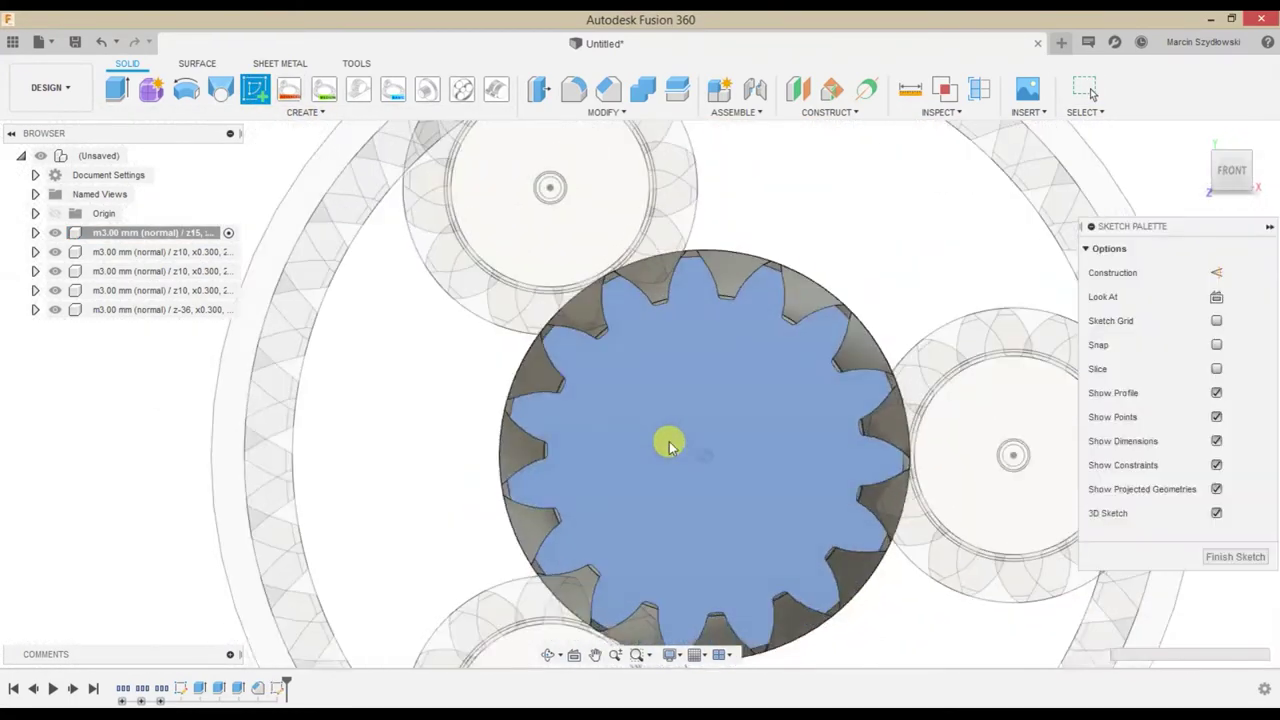
{"action": "key", "text": "c"}
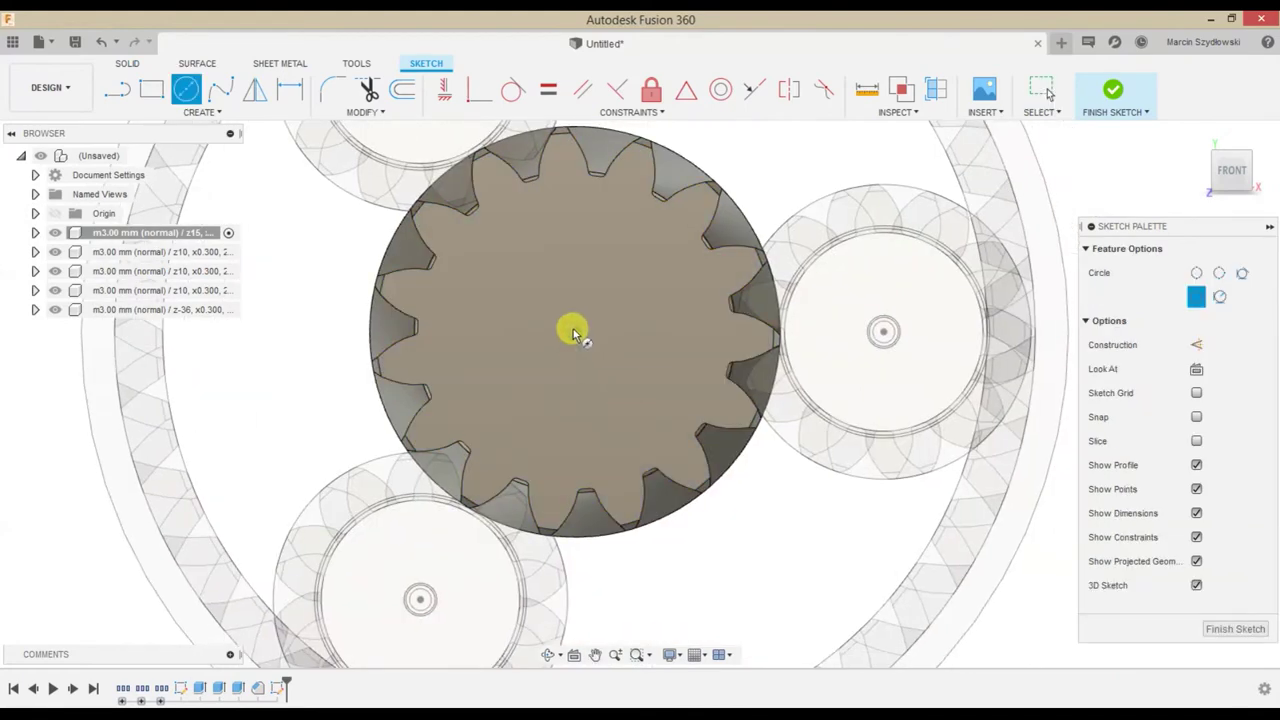
{"action": "left_click", "coordinate": [573, 332]}
{"action": "type", "text": "30"}
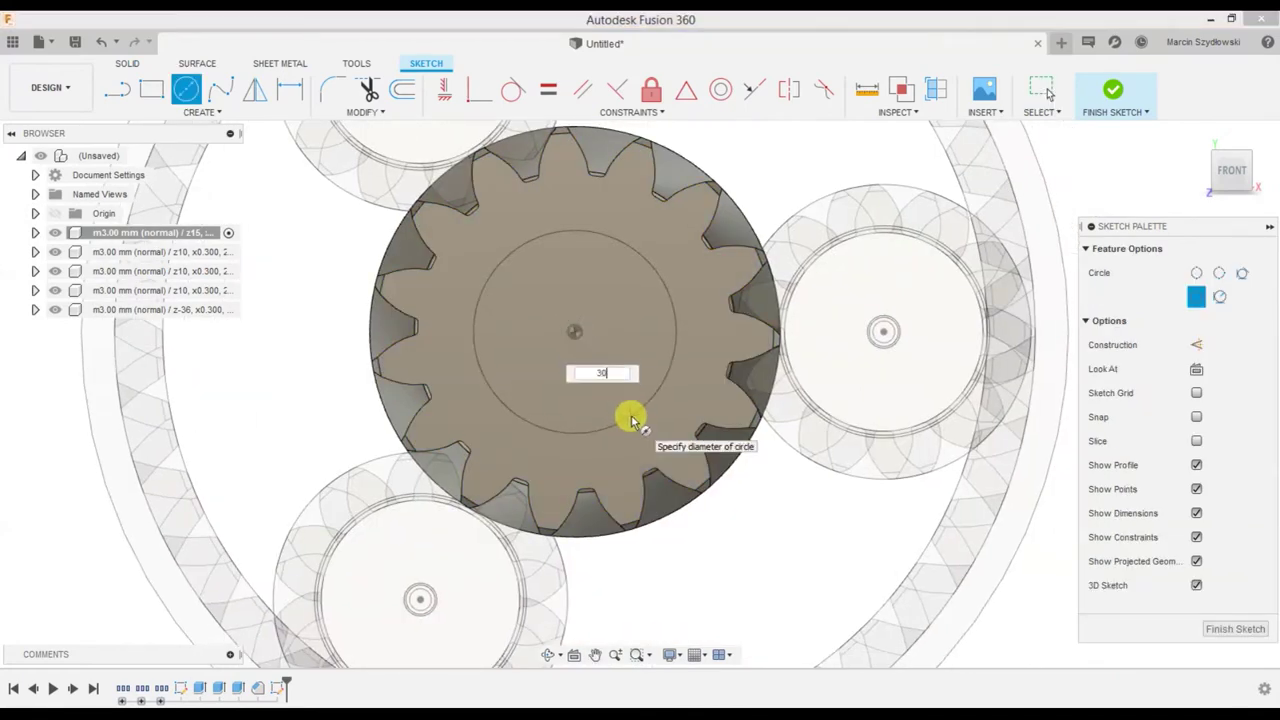
{"action": "key", "text": "Tab"}
{"action": "key", "text": "Return"}
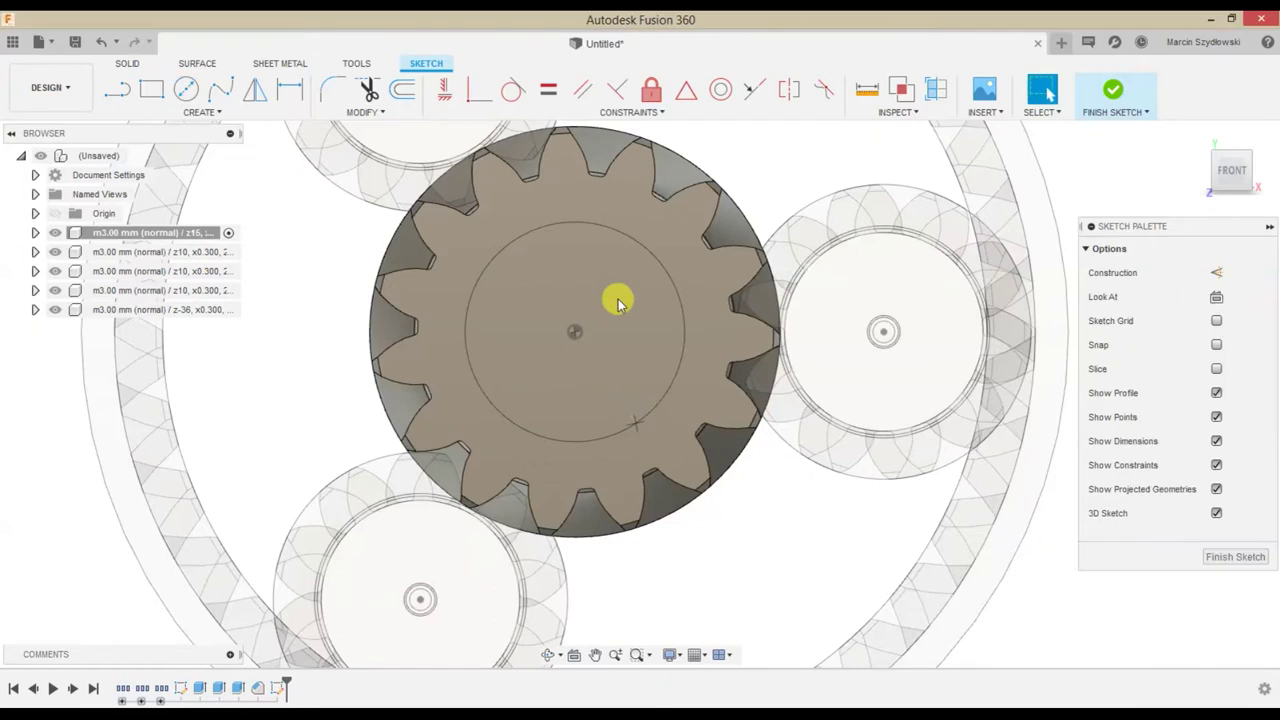
{"action": "left_click", "coordinate": [574, 332]}
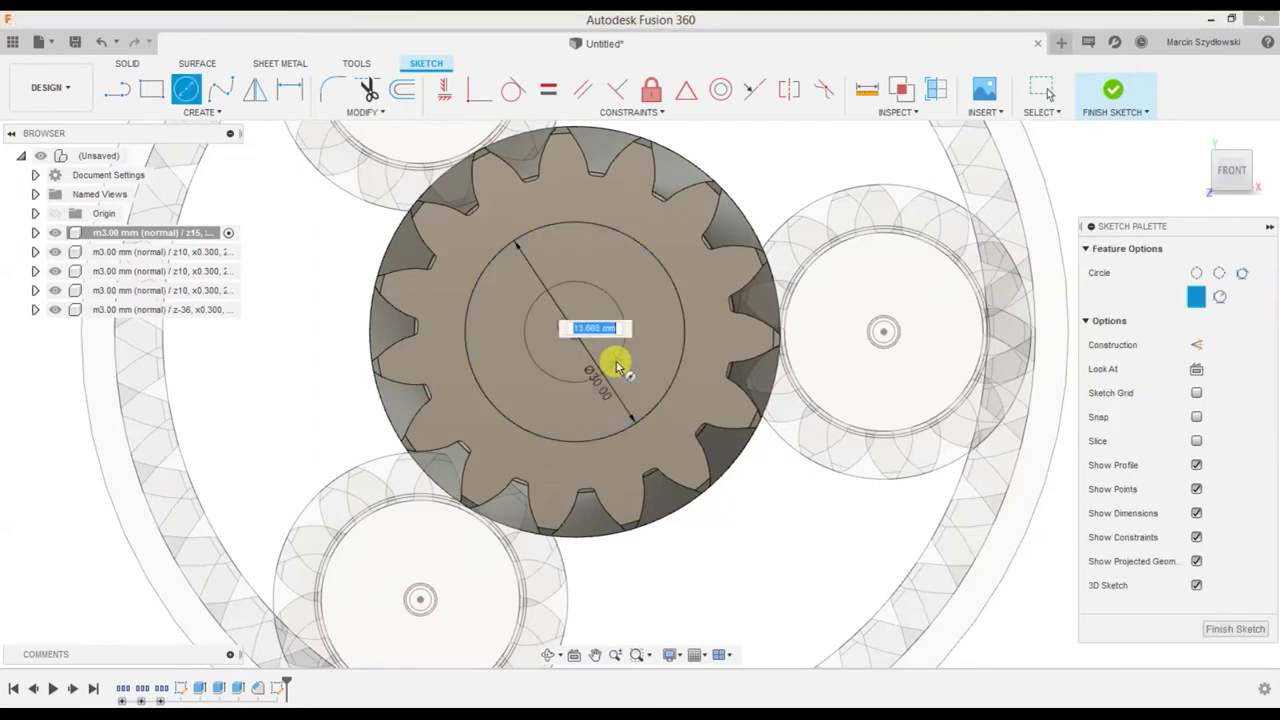
{"action": "key", "text": "Tab"}
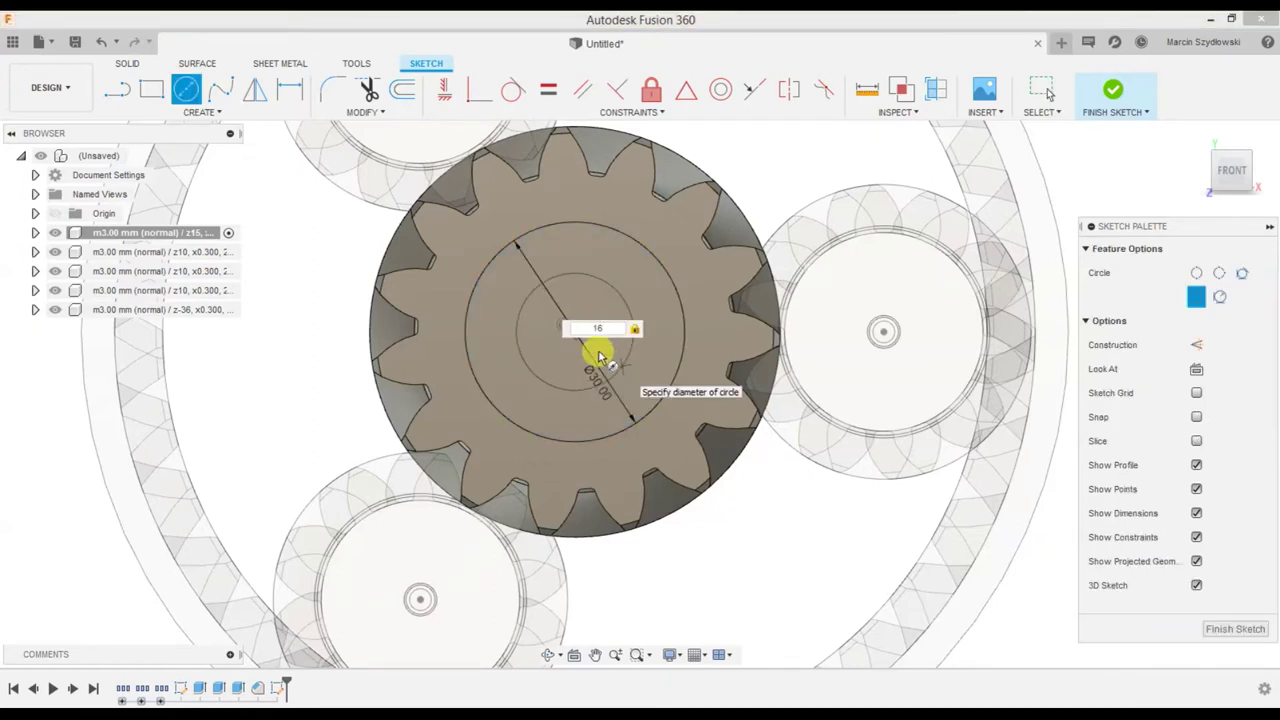
{"action": "key", "text": "Return"}
{"action": "key", "text": "Escape"}
Cut the 16 mm bore through the z15 gear, extruding To Object up to its face
{"action": "mouse_move", "coordinate": [700, 280]}
{"action": "middle_mouse_down", "text": "shift"}
{"action": "mouse_move", "coordinate": [657, 306]}
{"action": "mouse_move", "coordinate": [690, 330]}
{"action": "mouse_move", "coordinate": [614, 343]}
{"action": "middle_mouse_up", "text": "shift"}
{"action": "key", "text": "e"}
{"action": "left_click", "coordinate": [523, 357]}
{"action": "left_click", "coordinate": [767, 206]}
{"action": "left_click", "coordinate": [734, 246]}
{"action": "mouse_move", "coordinate": [700, 420]}
{"action": "middle_mouse_down", "text": "shift"}
{"action": "mouse_move", "coordinate": [620, 502]}
{"action": "mouse_move", "coordinate": [651, 480]}
{"action": "middle_mouse_up", "text": "shift"}
{"action": "left_click", "coordinate": [937, 183]}
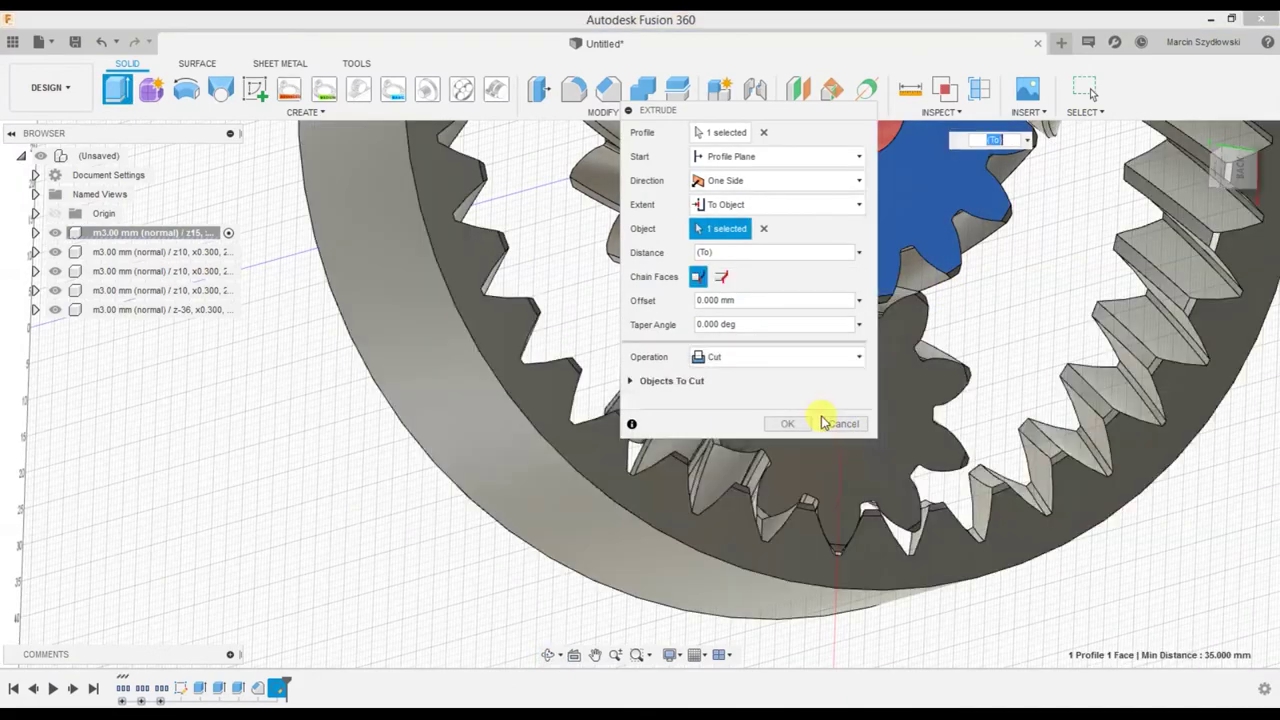
{"action": "left_click", "coordinate": [780, 421]}
Show Sketch5 and extrude the ring around the bore into a 60 mm hollow shaft
{"action": "mouse_move", "coordinate": [640, 453]}
{"action": "middle_mouse_down", "text": "shift"}
{"action": "mouse_move", "coordinate": [680, 380]}
{"action": "mouse_move", "coordinate": [766, 363]}
{"action": "mouse_move", "coordinate": [674, 371]}
{"action": "middle_mouse_up", "text": "shift"}
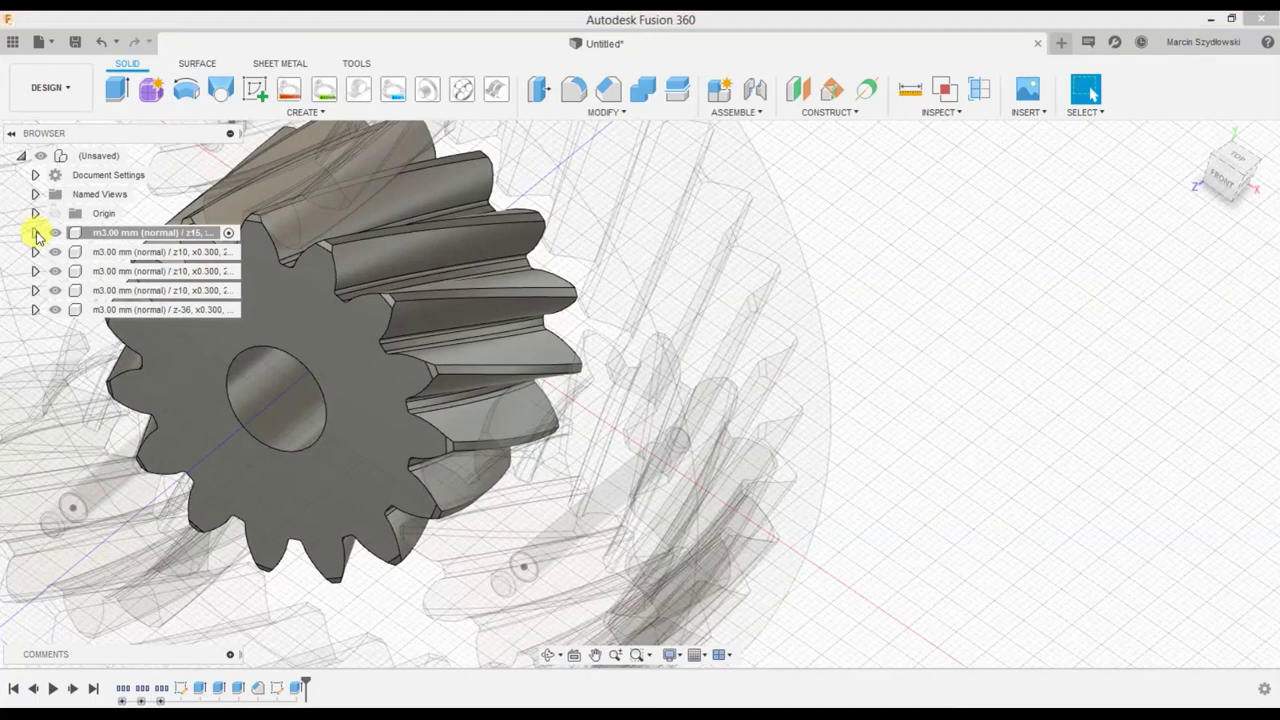
{"action": "left_click", "coordinate": [35, 232]}
{"action": "left_click", "coordinate": [50, 290]}
{"action": "left_click", "coordinate": [84, 386]}
{"action": "middle_click_drag", "start_coordinate": [480, 346], "coordinate": [523, 354], "text": "shift"}
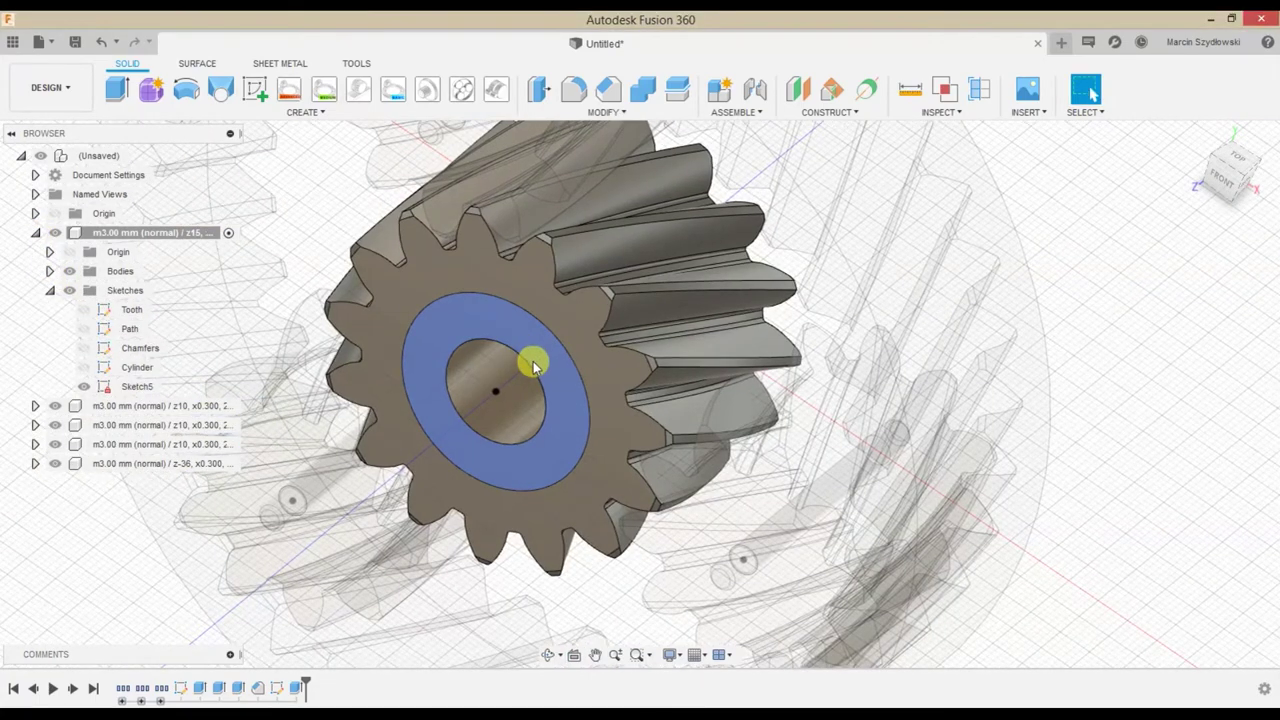
{"action": "key", "text": "e"}
{"action": "left_click", "coordinate": [506, 330]}
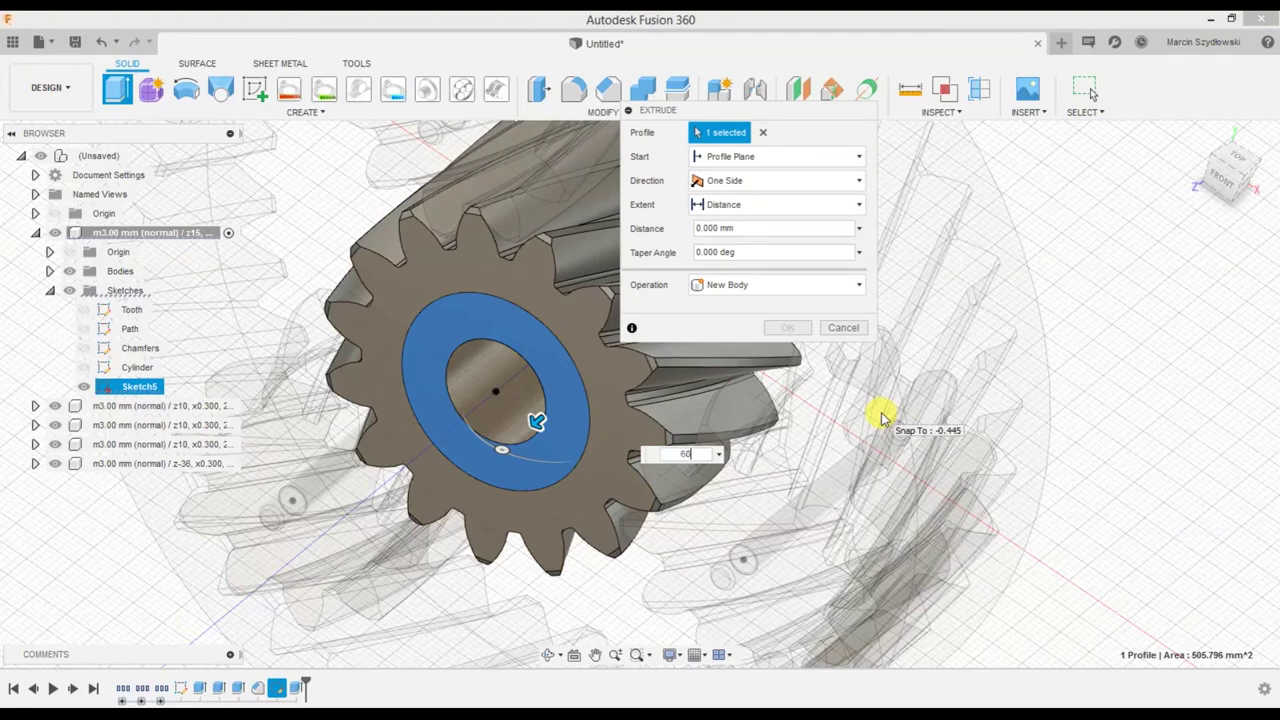
{"action": "key", "text": "Return"}
{"action": "middle_click_drag", "start_coordinate": [857, 400], "coordinate": [973, 308]}
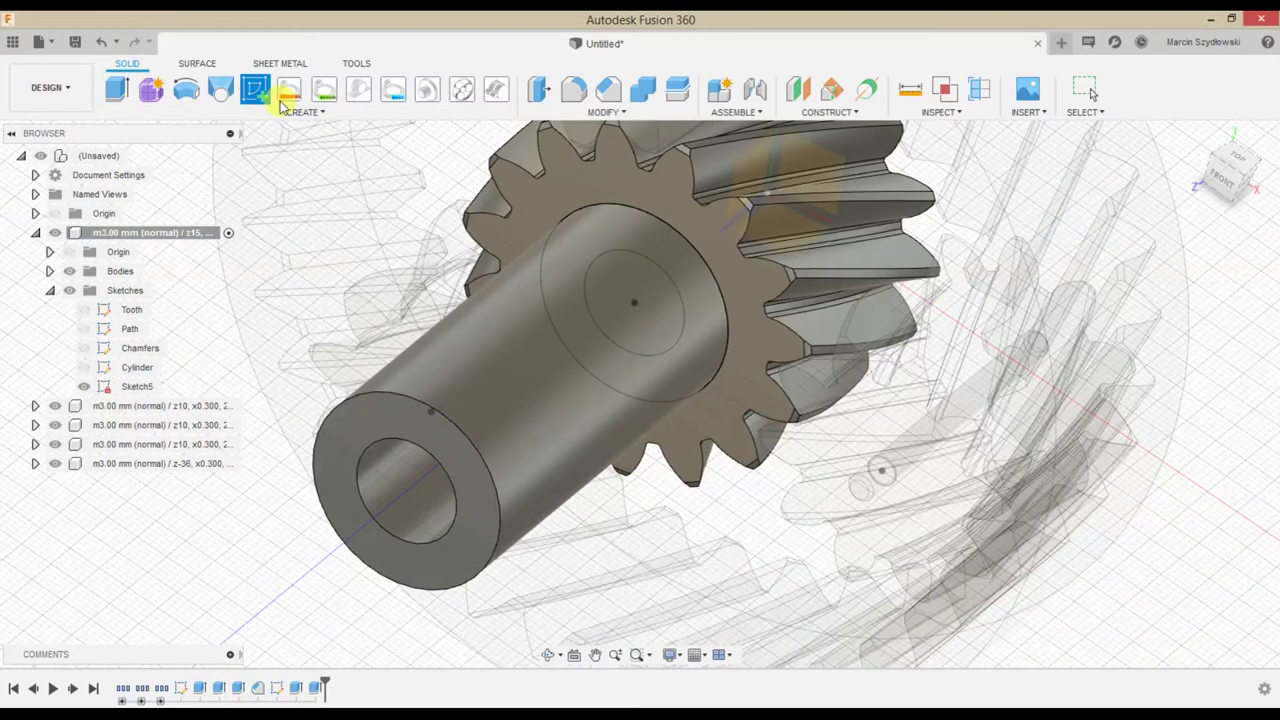
{"action": "left_click", "coordinate": [283, 104]}
{"action": "mouse_move", "coordinate": [689, 371]}
{"action": "middle_mouse_down", "text": "shift"}
{"action": "mouse_move", "coordinate": [749, 271]}
{"action": "mouse_move", "coordinate": [738, 298]}
{"action": "middle_mouse_up", "text": "shift"}
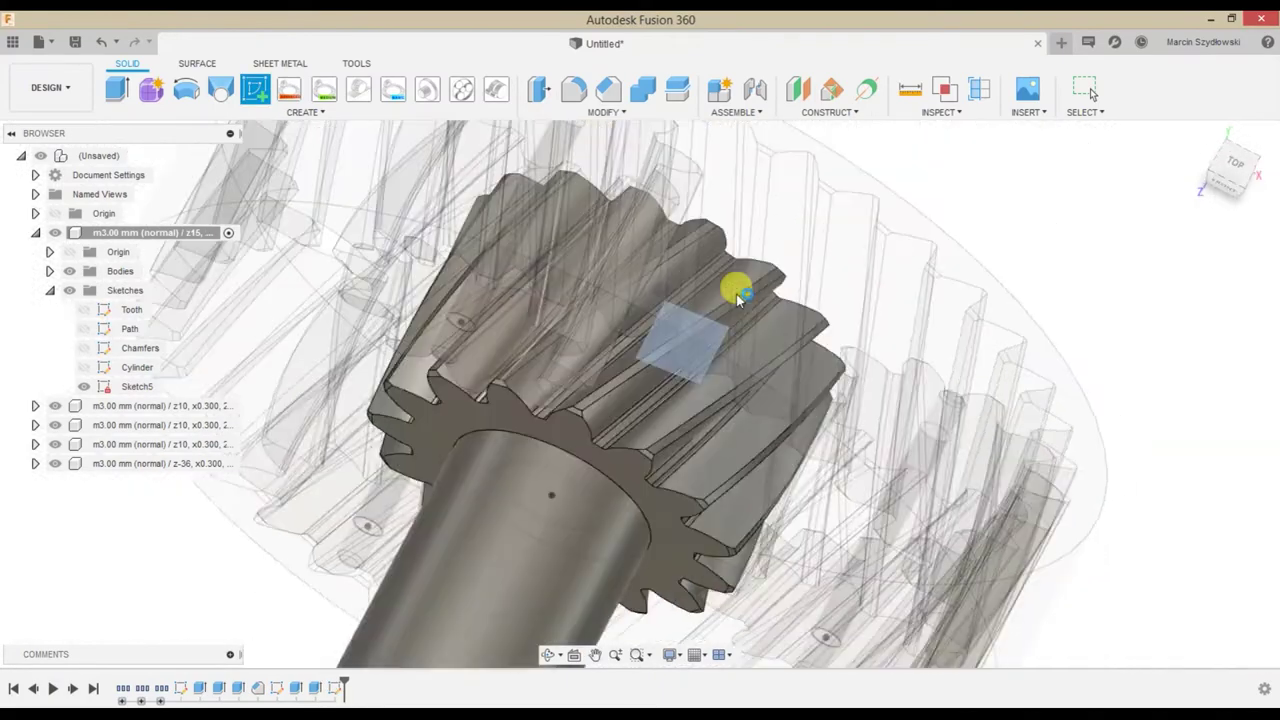
Start a sketch on the chosen plane and project the shaft's end edges into it
{"action": "left_click", "coordinate": [738, 298]}
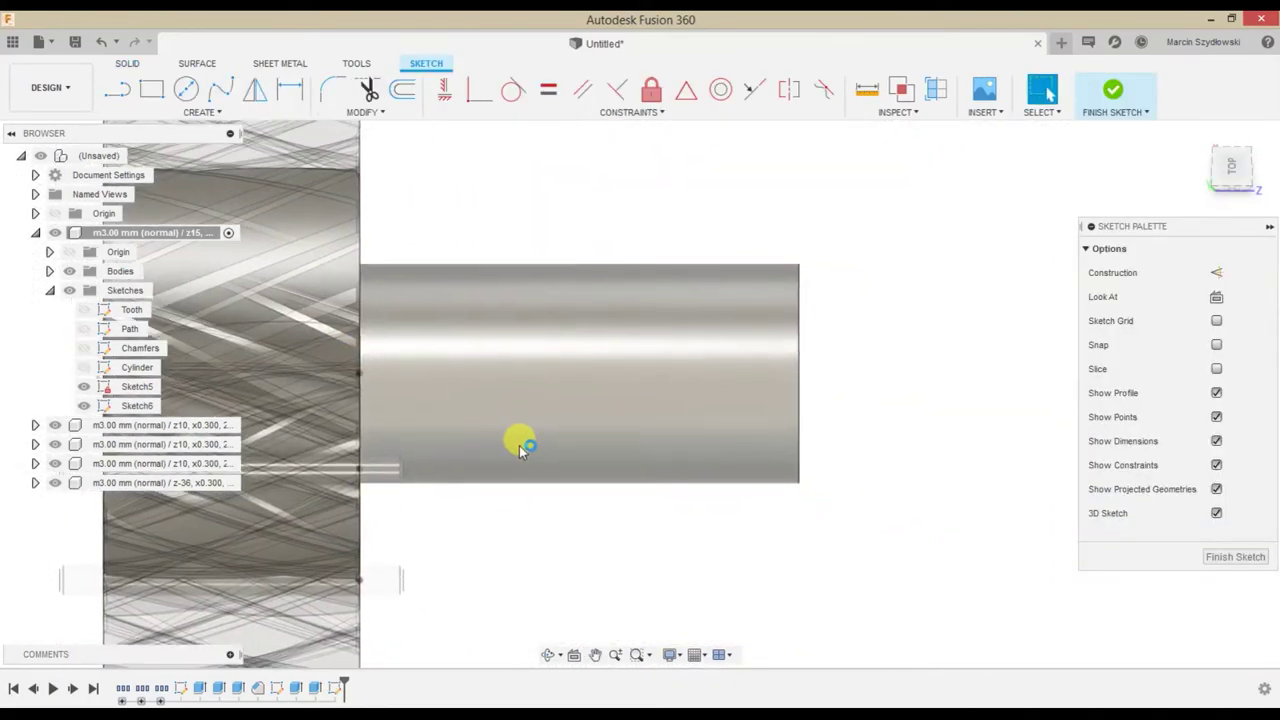
{"action": "key", "text": "l"}
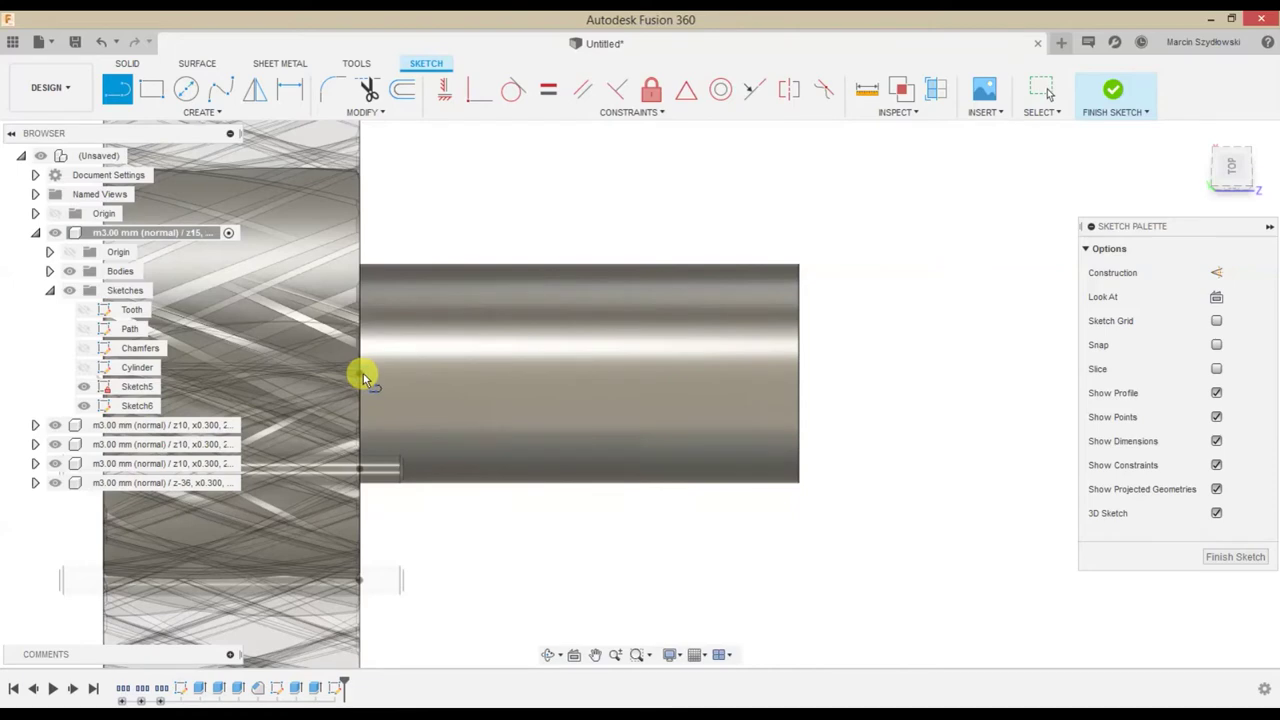
{"action": "left_click", "coordinate": [362, 375]}
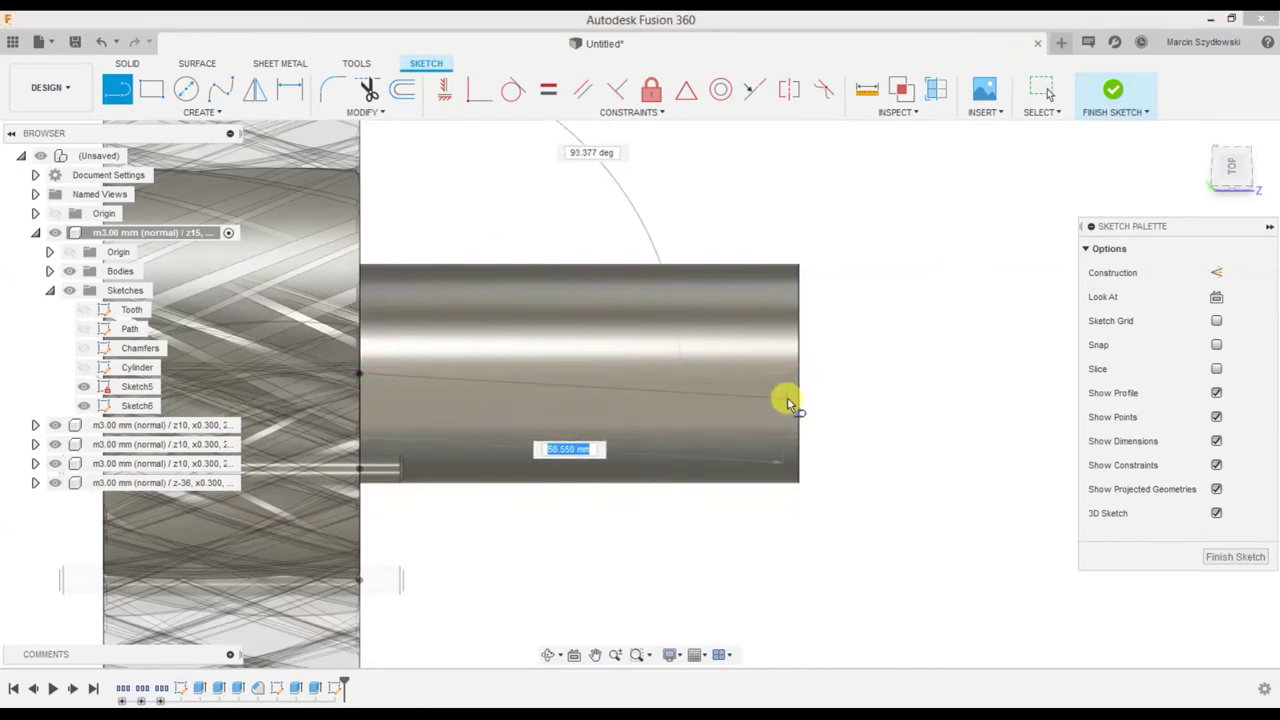
{"action": "key", "text": "p"}
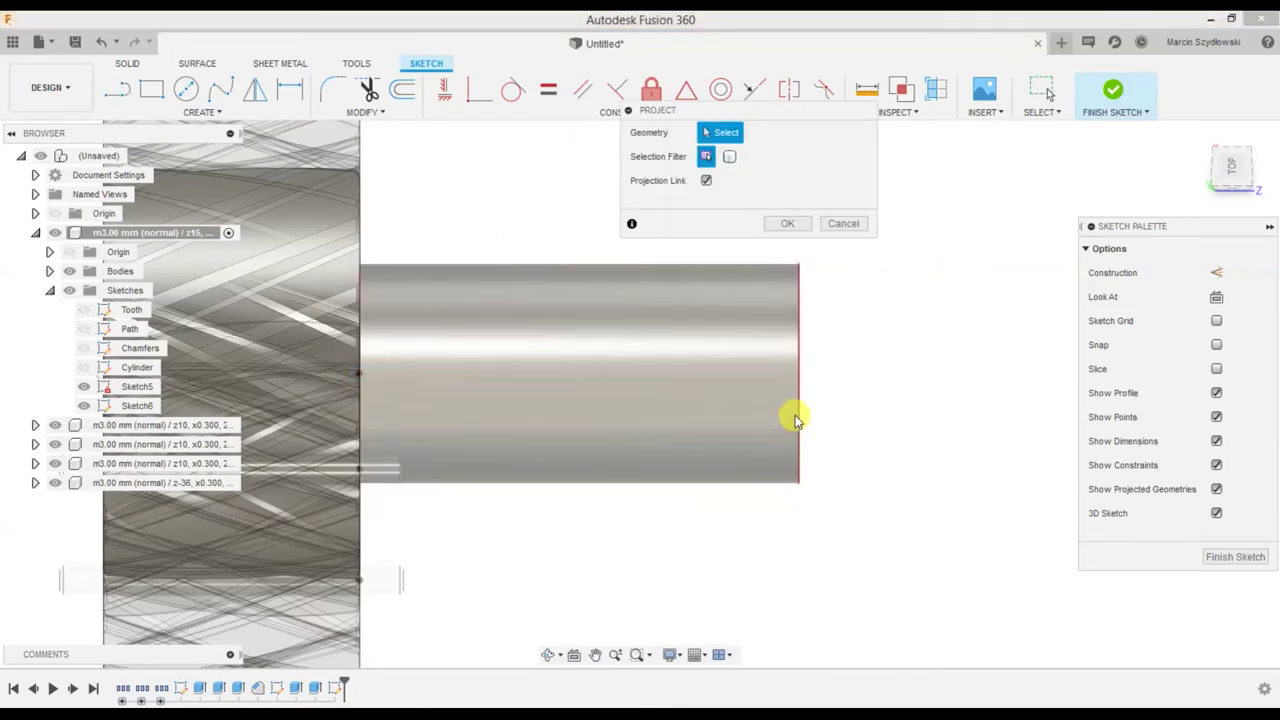
{"action": "left_click", "coordinate": [800, 418]}
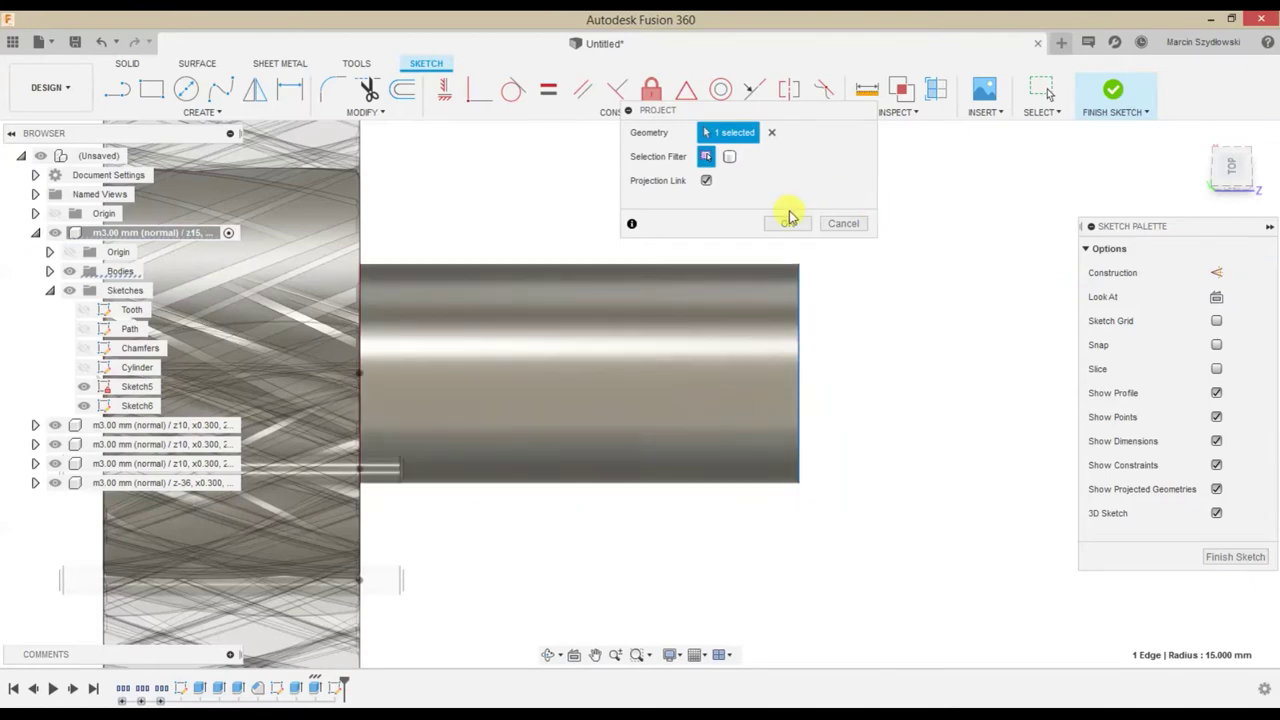
{"action": "left_click", "coordinate": [361, 372]}
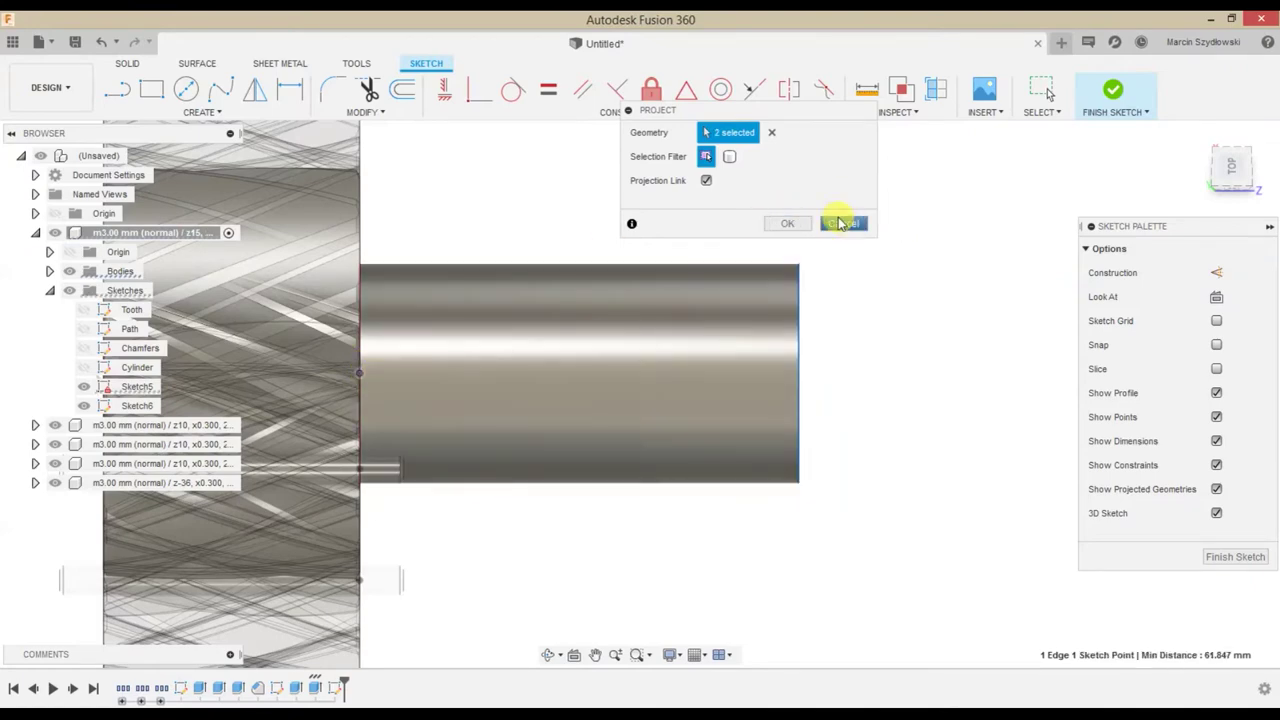
{"action": "left_click", "coordinate": [781, 222]}
Draw a construction line along the shaft and an 8 mm circle on it, then finish the sketch
{"action": "key", "text": "l"}
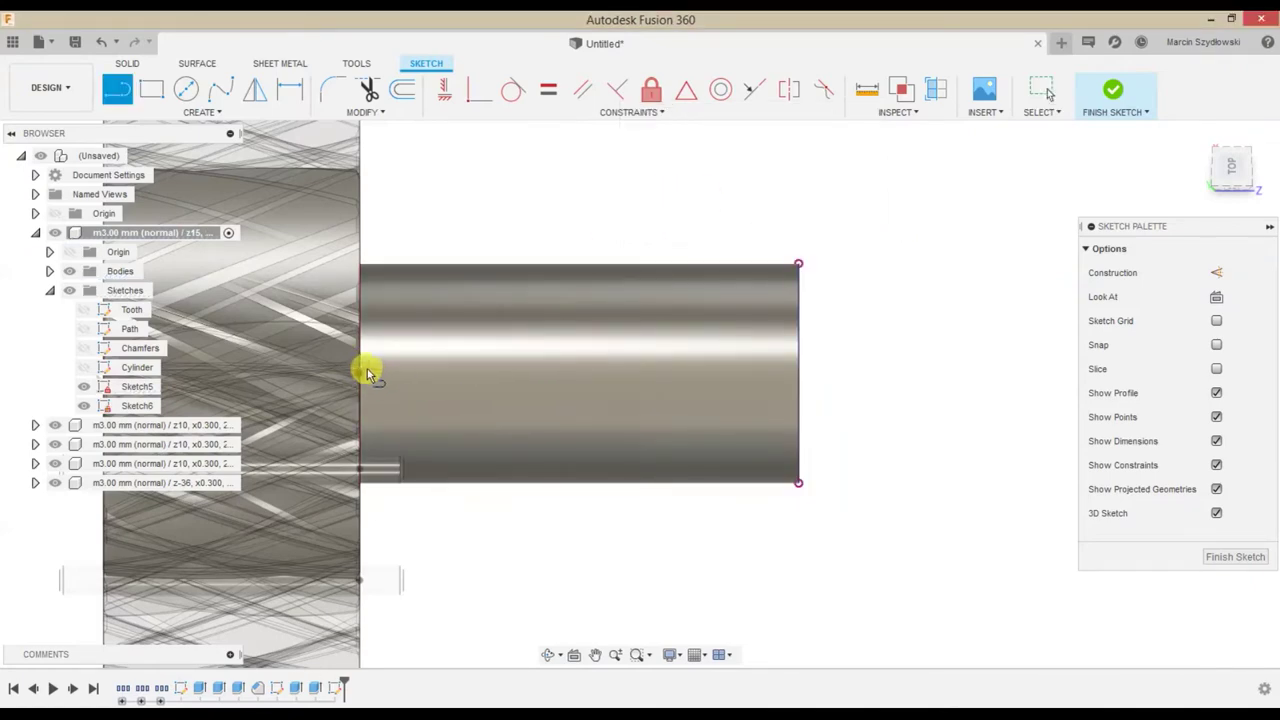
{"action": "left_click", "coordinate": [361, 373]}
{"action": "double_click", "coordinate": [798, 373]}
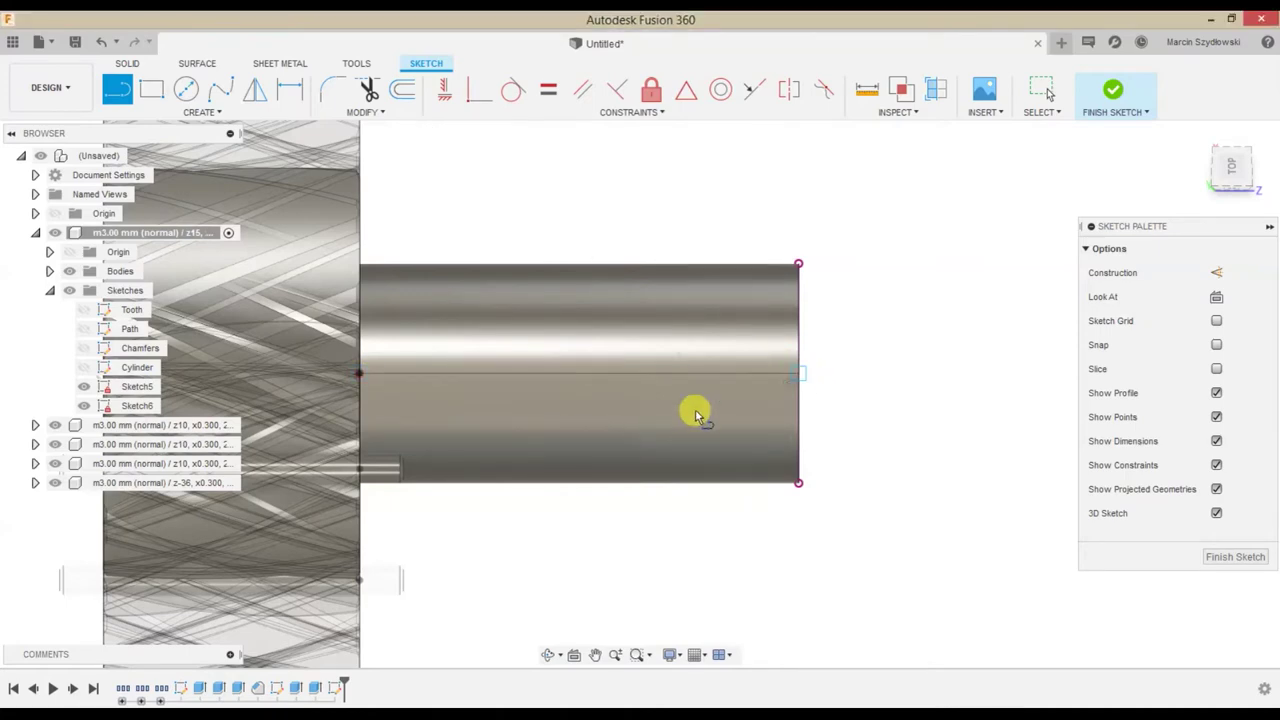
{"action": "key", "text": "Escape"}
{"action": "left_click", "coordinate": [640, 374]}
{"action": "key", "text": "x"}
{"action": "key", "text": "c"}
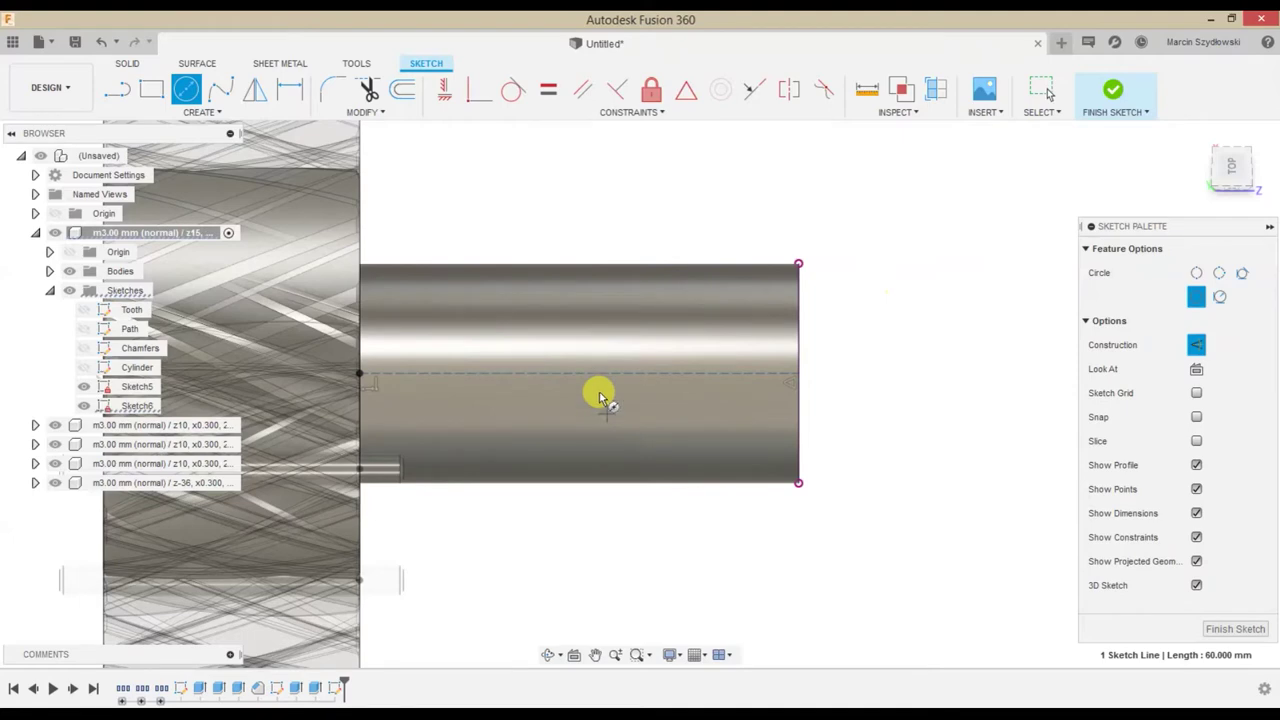
{"action": "left_click", "coordinate": [577, 376]}
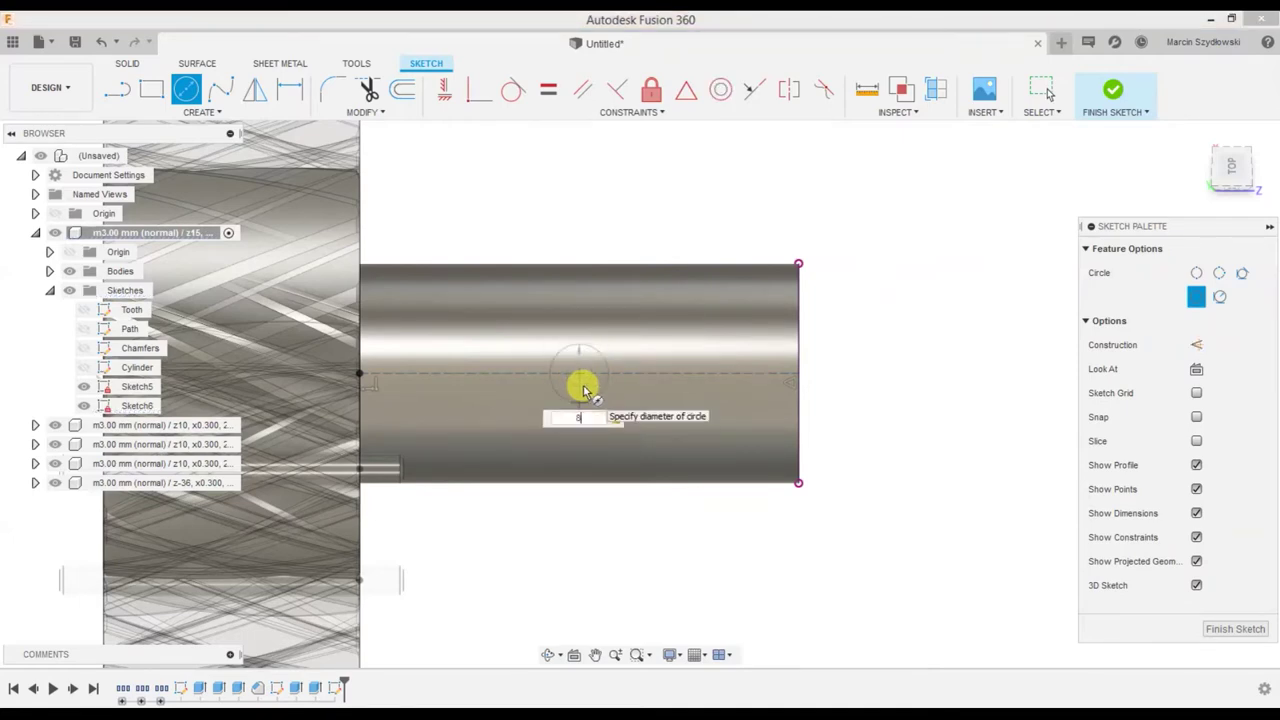
{"action": "key", "text": "Return"}
{"action": "key", "text": "Escape"}
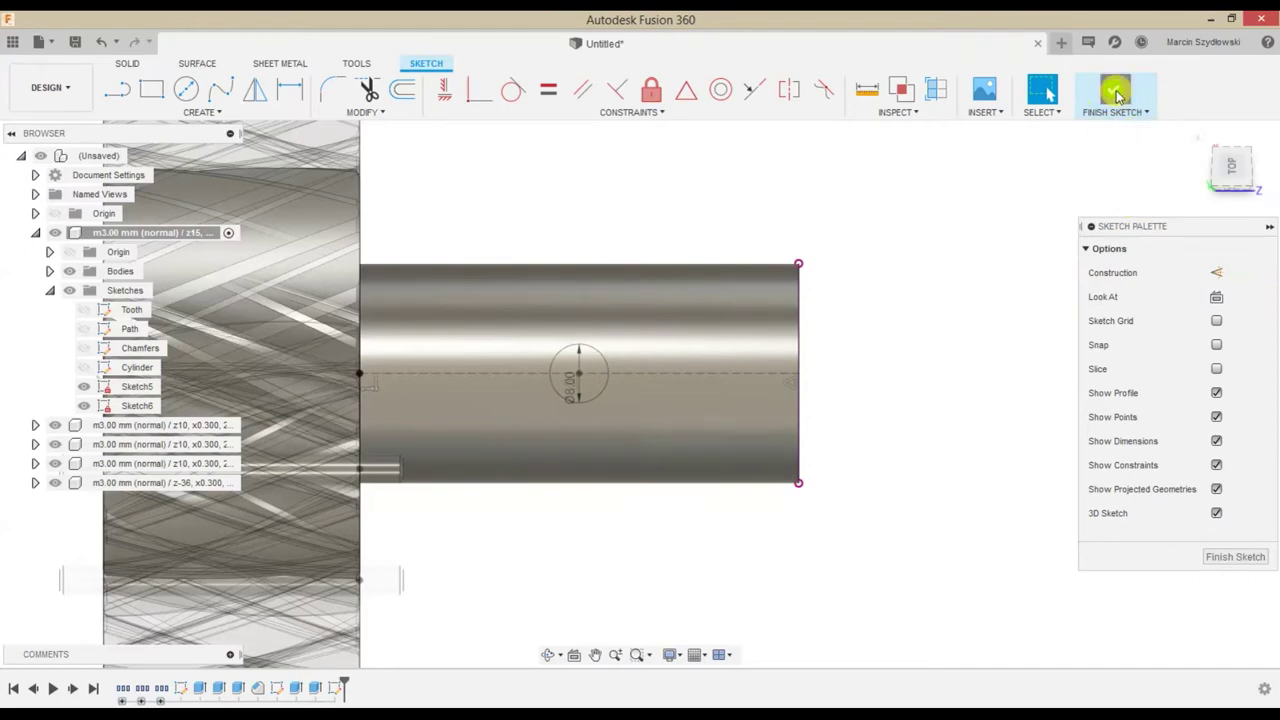
{"action": "left_click", "coordinate": [1117, 93]}
{"action": "middle_click_drag", "start_coordinate": [963, 354], "coordinate": [920, 434], "text": "shift"}
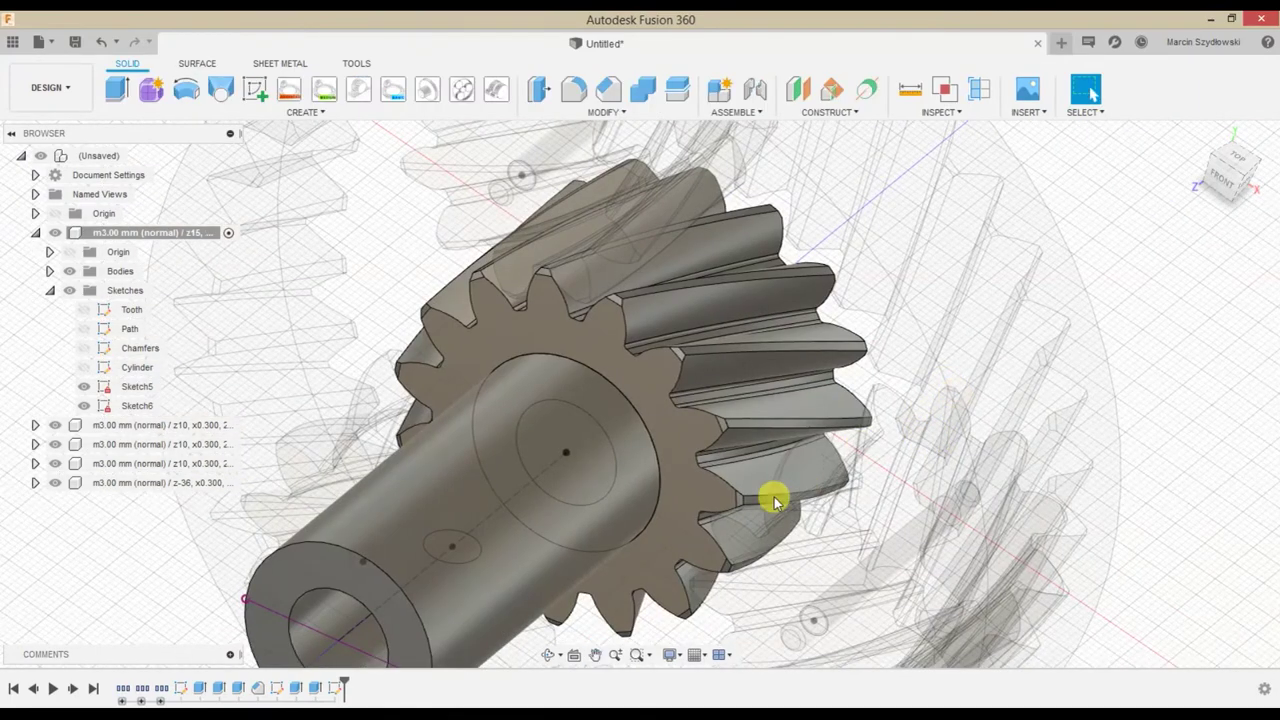
Cut the 8 mm circle into the shaft as a cross hole, extruding To Object up to the shaft face
{"action": "middle_click_drag", "start_coordinate": [773, 500], "coordinate": [770, 498], "text": "shift"}
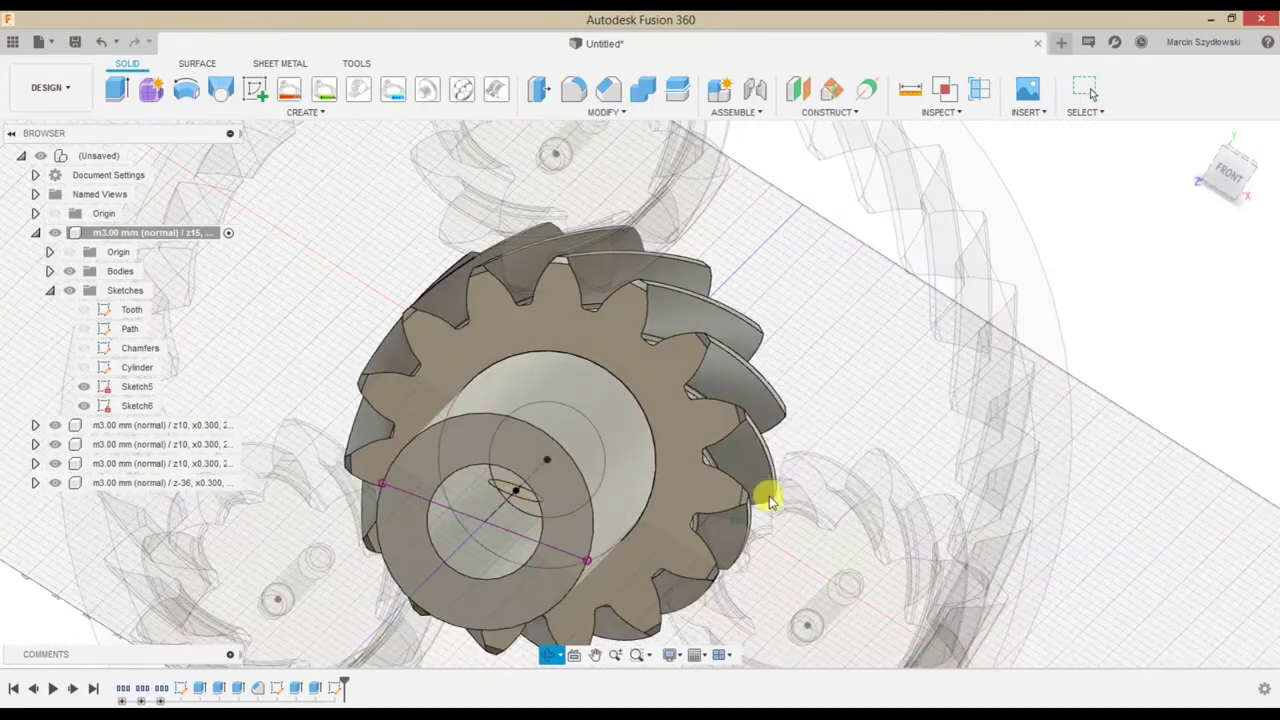
{"action": "key", "text": "e"}
{"action": "left_click", "coordinate": [514, 492]}
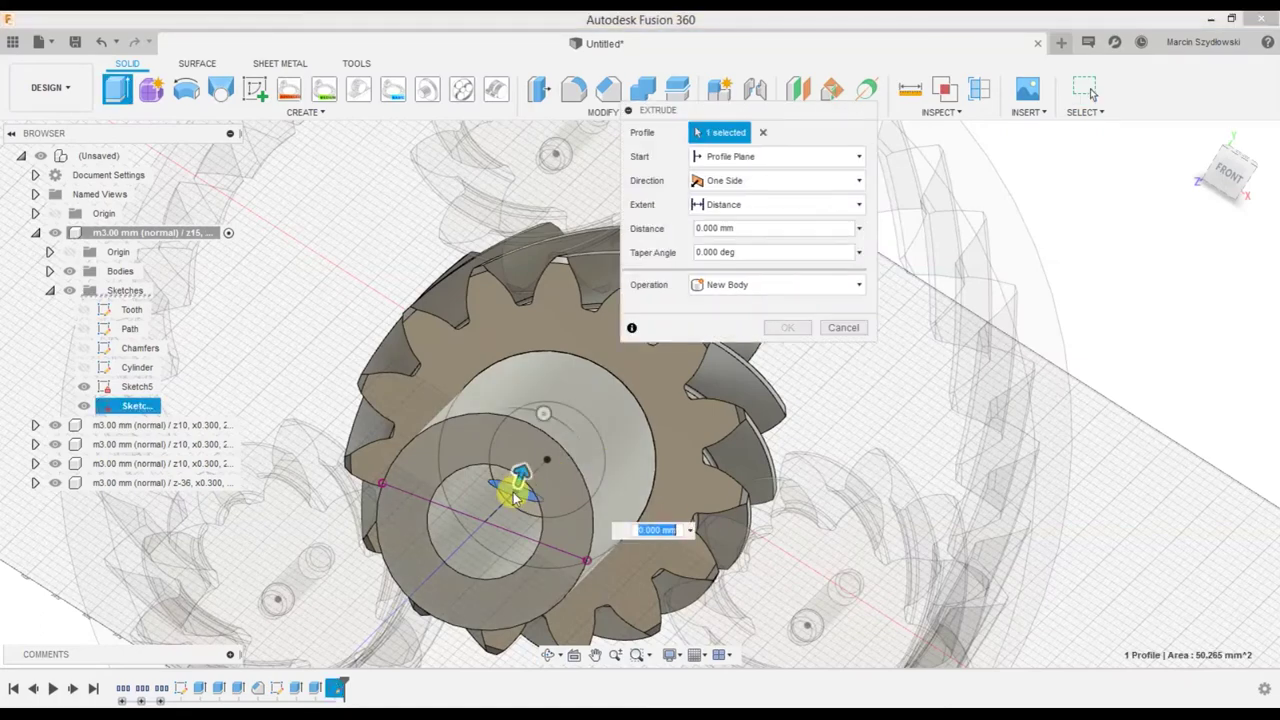
{"action": "left_click", "coordinate": [729, 205]}
{"action": "left_click", "coordinate": [730, 250]}
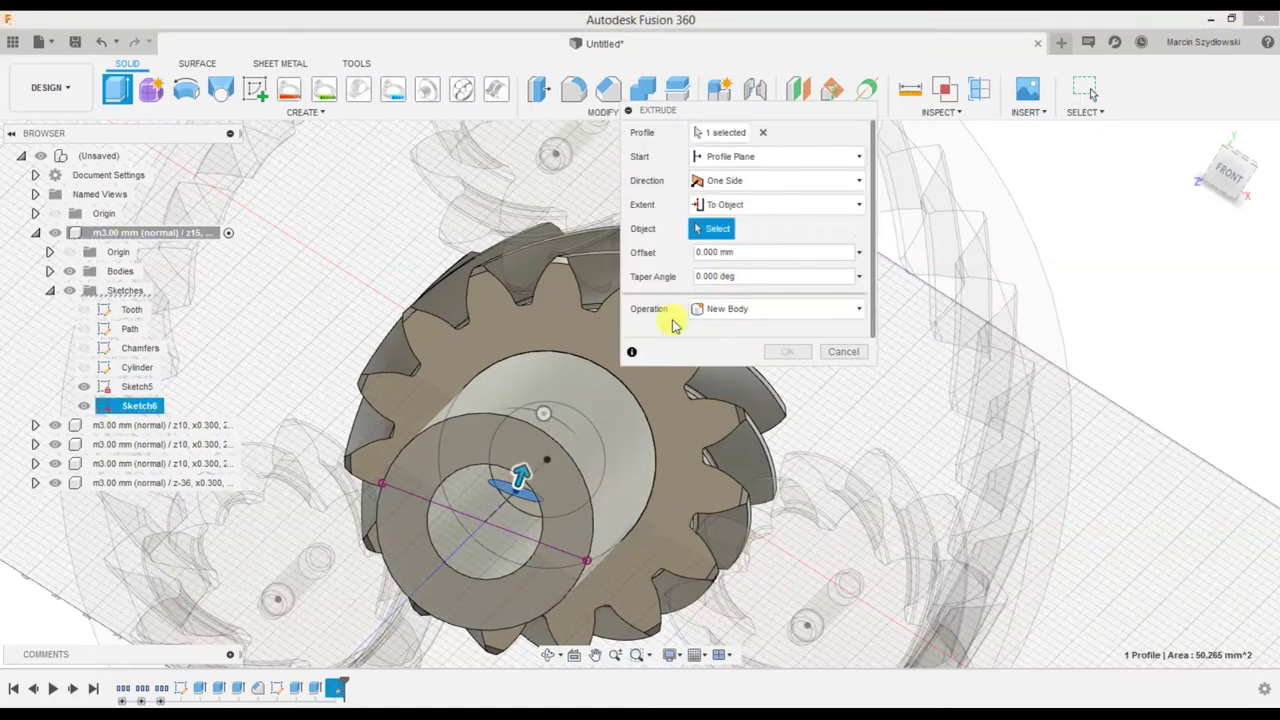
{"action": "left_click", "coordinate": [563, 391]}
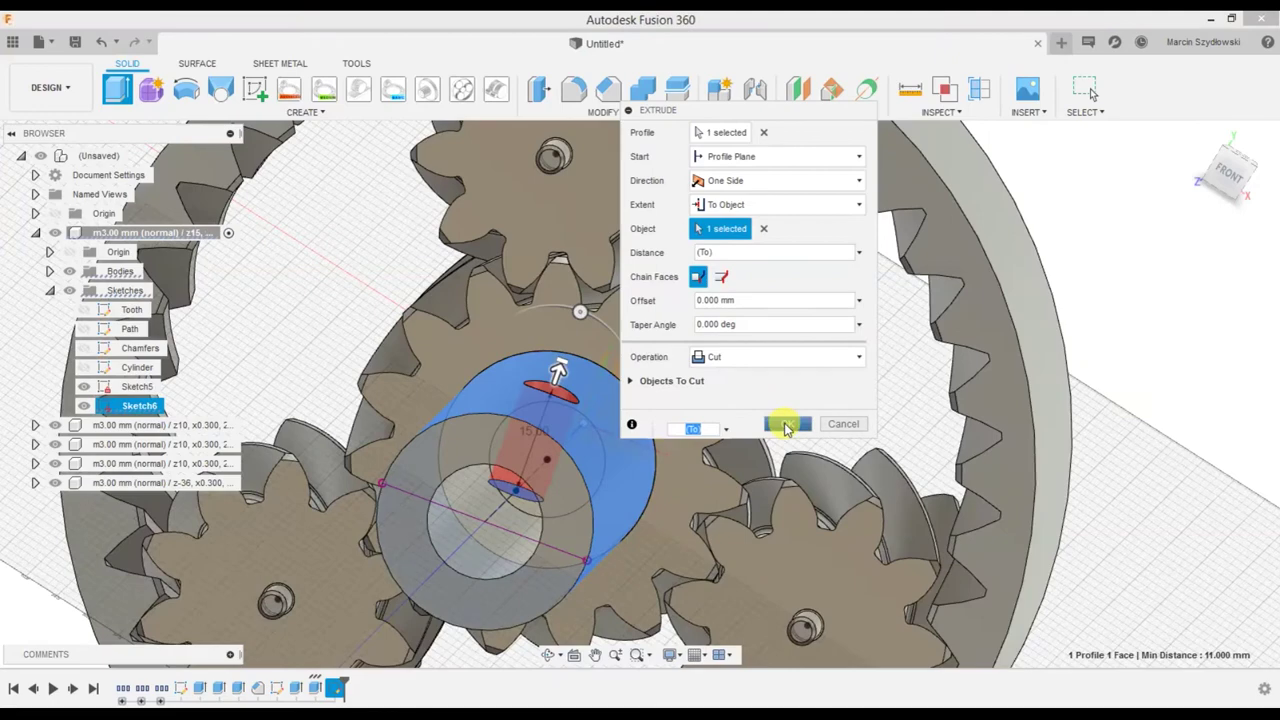
{"action": "left_click", "coordinate": [785, 428]}
{"action": "middle_click_drag", "start_coordinate": [737, 343], "coordinate": [676, 333], "text": "shift"}
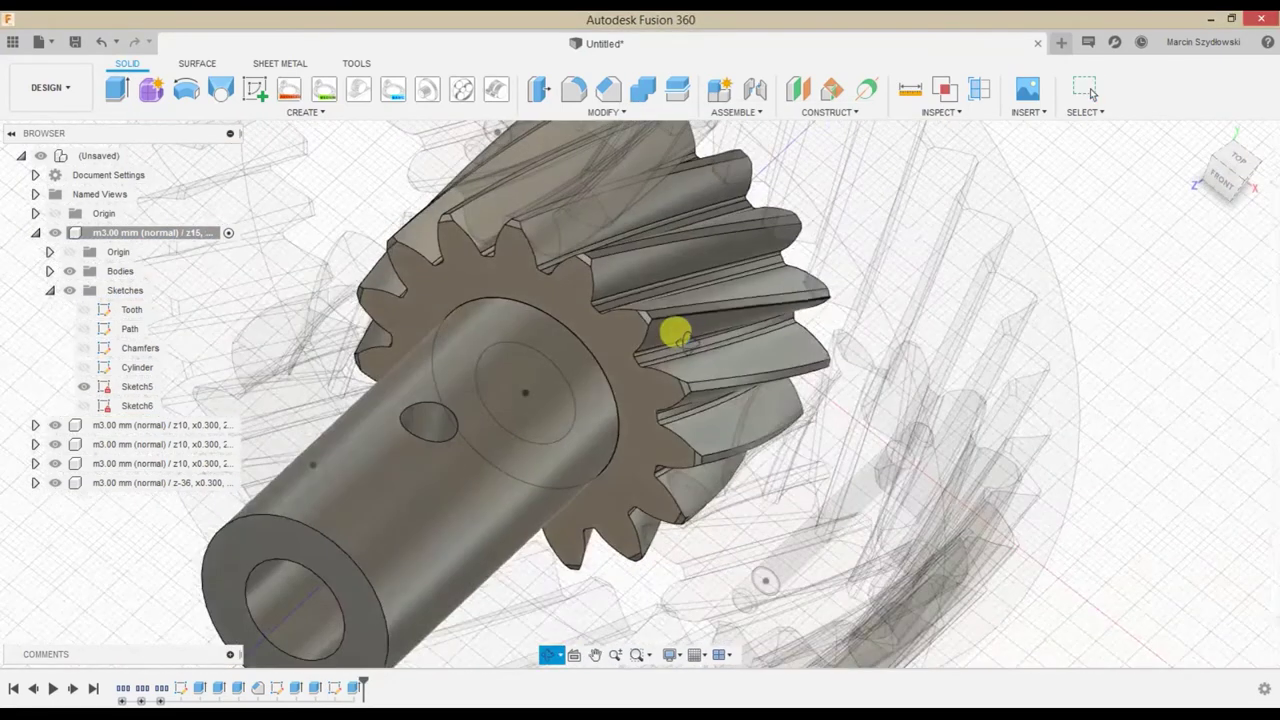
Add a modeled M8x1.25 thread to the cross hole's inner face
{"action": "left_click", "coordinate": [245, 114]}
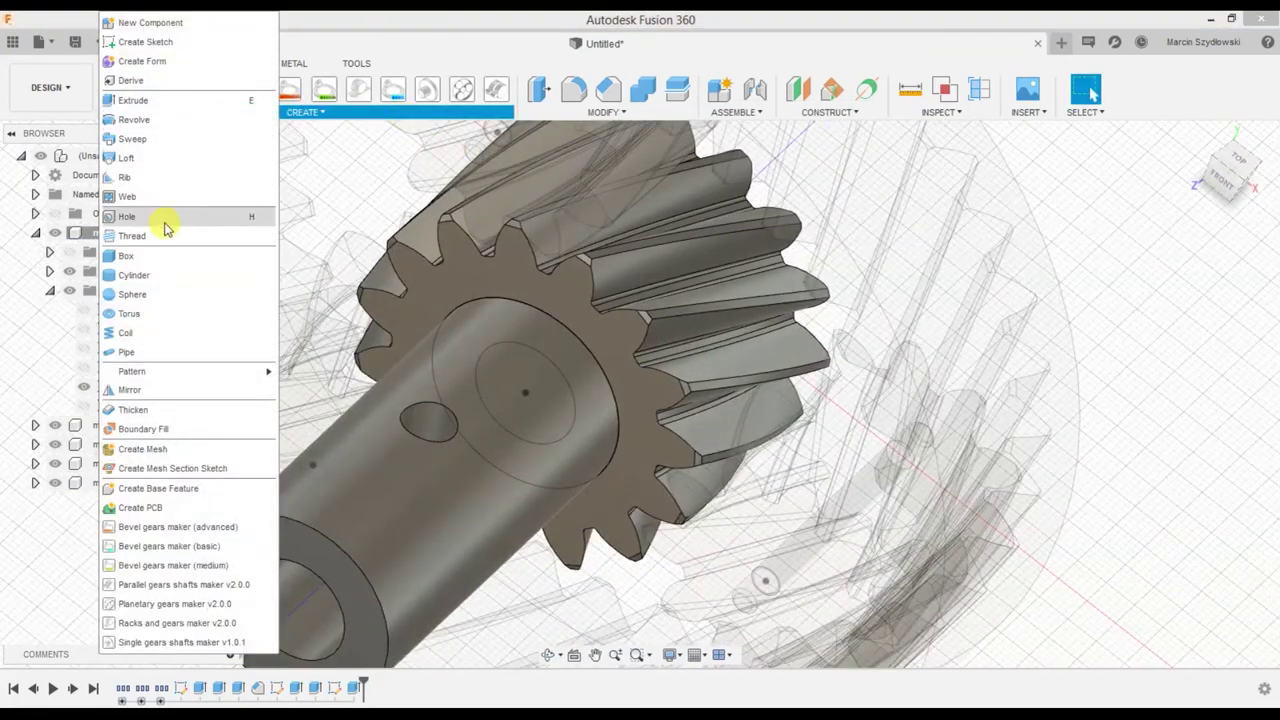
{"action": "left_click", "coordinate": [163, 236]}
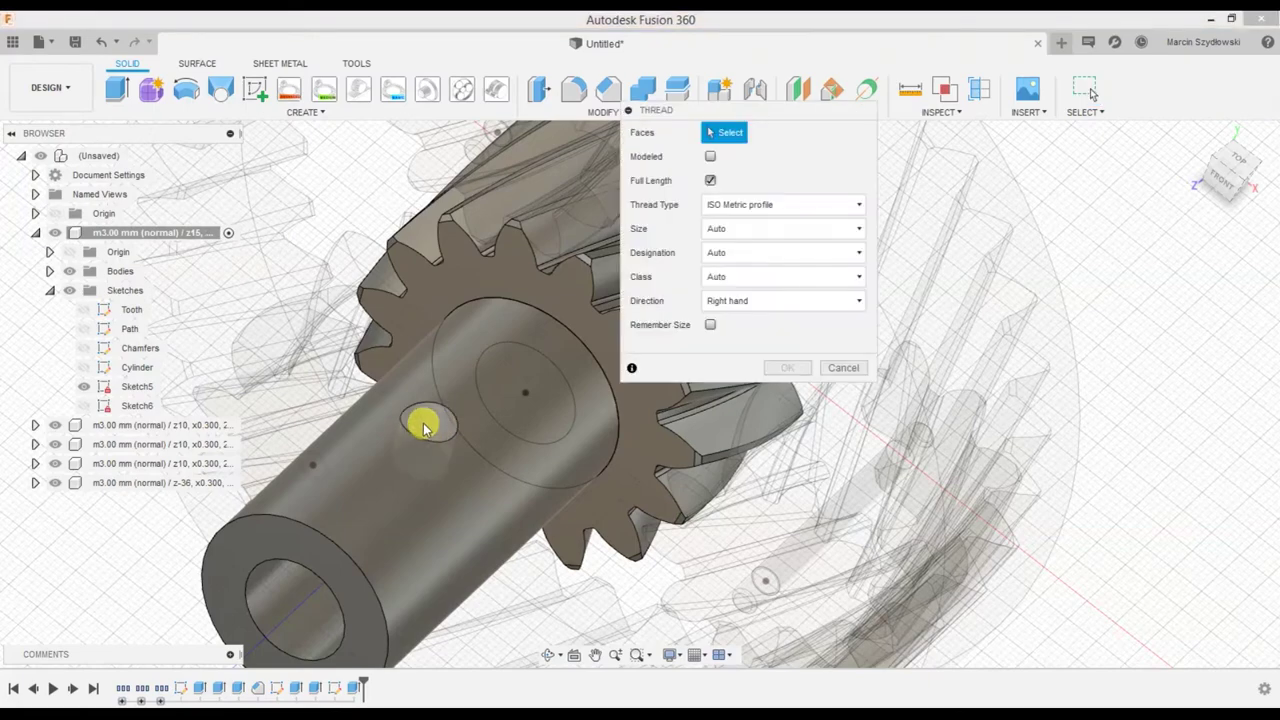
{"action": "left_click", "coordinate": [426, 424]}
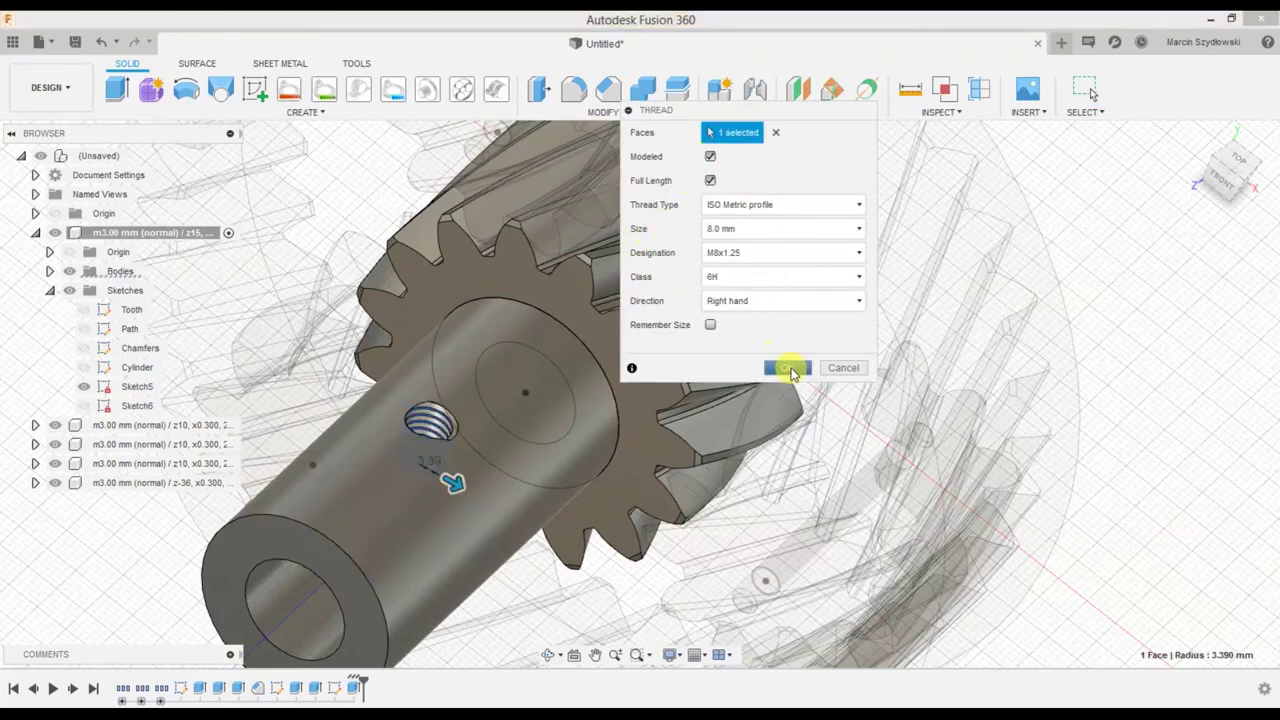
{"action": "left_click", "coordinate": [787, 367]}
{"action": "mouse_move", "coordinate": [706, 337]}
{"action": "middle_mouse_down"}
{"action": "mouse_move", "coordinate": [757, 278]}
{"action": "mouse_move", "coordinate": [700, 312]}
{"action": "middle_mouse_up"}
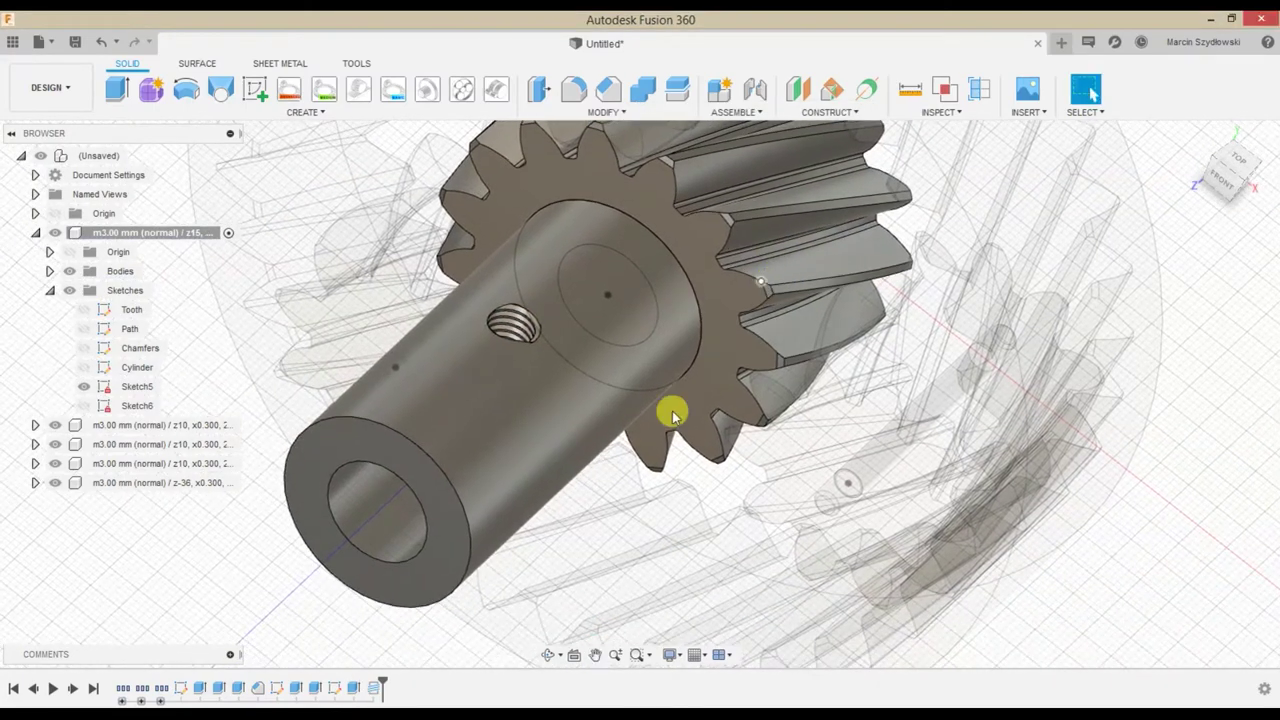
{"action": "scroll", "coordinate": [660, 418], "scroll_direction": "down", "scroll_amount": 5}
{"action": "left_click", "coordinate": [580, 93]}
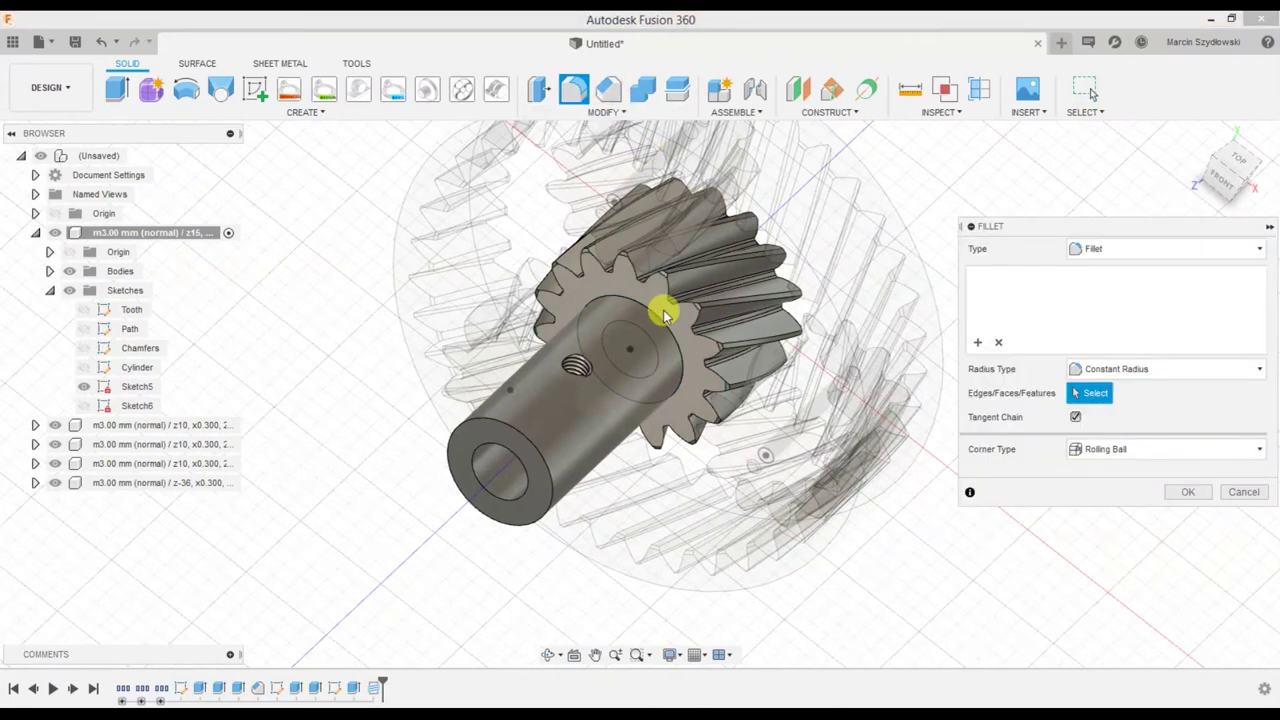
Fillet the edge where the shaft meets the sun gear at 1 mm
{"action": "left_click", "coordinate": [651, 314]}
{"action": "middle_click_drag", "start_coordinate": [771, 471], "coordinate": [672, 527]}
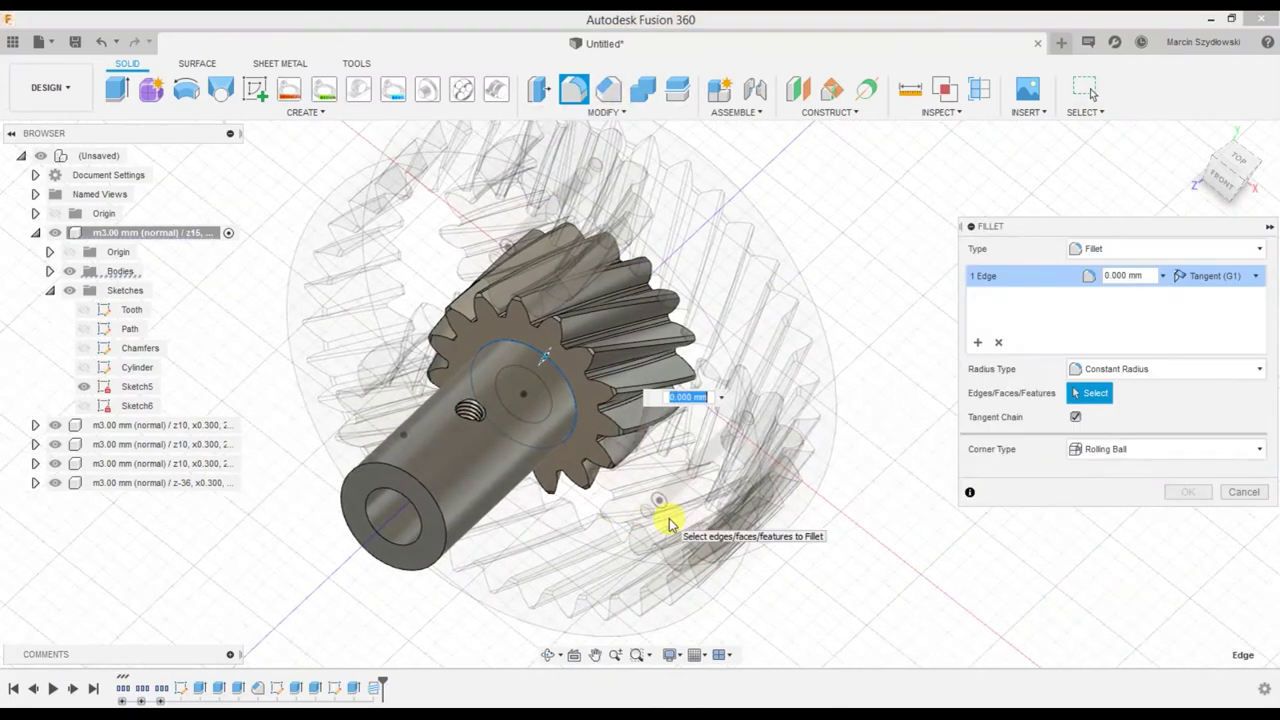
{"action": "type", "text": "1"}
{"action": "key", "text": "Return"}
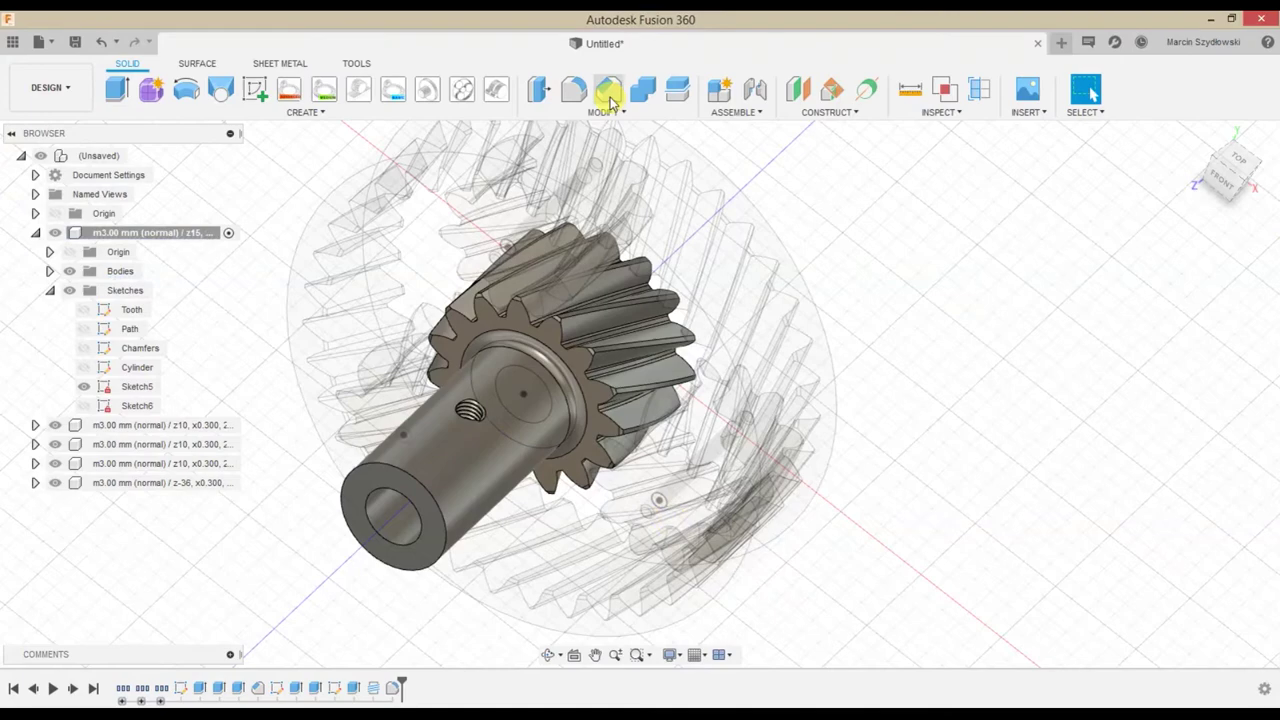
Chamfer the shaft's outer end edge and the bore edge
{"action": "left_click", "coordinate": [609, 92]}
{"action": "left_click", "coordinate": [416, 490]}
{"action": "mouse_move", "coordinate": [585, 463]}
{"action": "middle_mouse_down", "text": "shift"}
{"action": "mouse_move", "coordinate": [651, 486]}
{"action": "mouse_move", "coordinate": [608, 523]}
{"action": "mouse_move", "coordinate": [746, 403]}
{"action": "mouse_move", "coordinate": [610, 388]}
{"action": "middle_mouse_up", "text": "shift"}
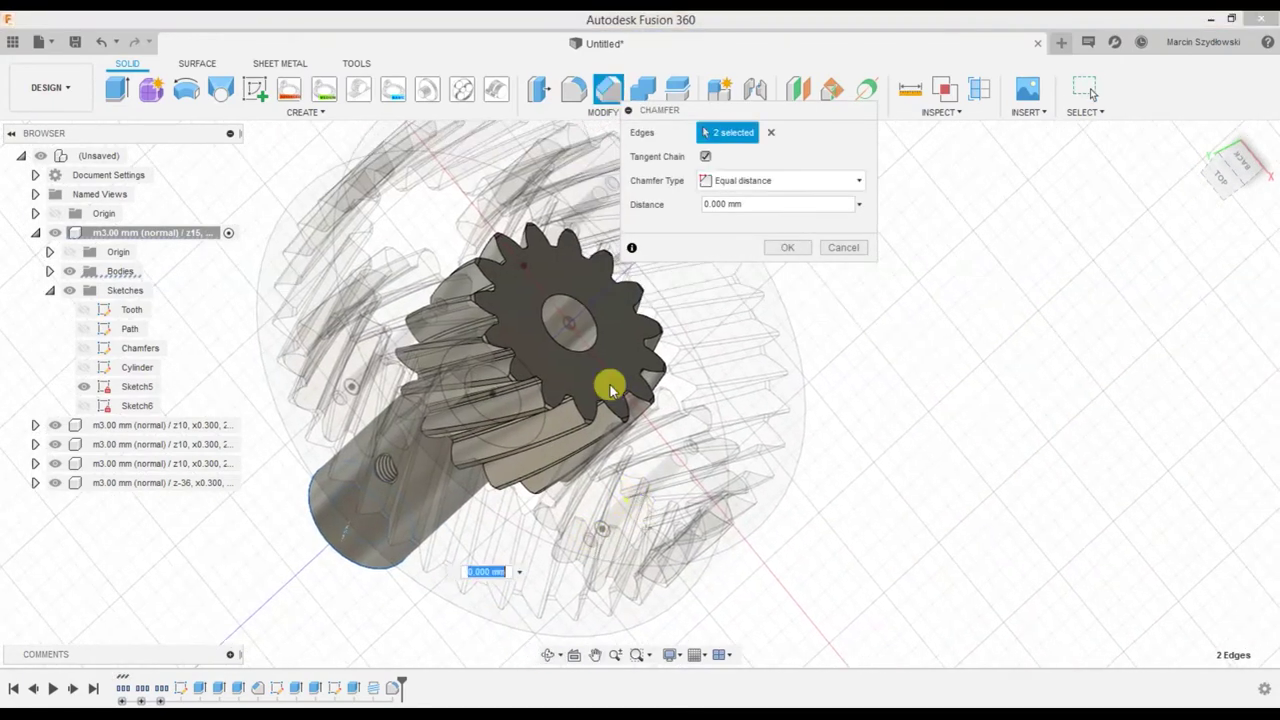
{"action": "left_click", "coordinate": [593, 333]}
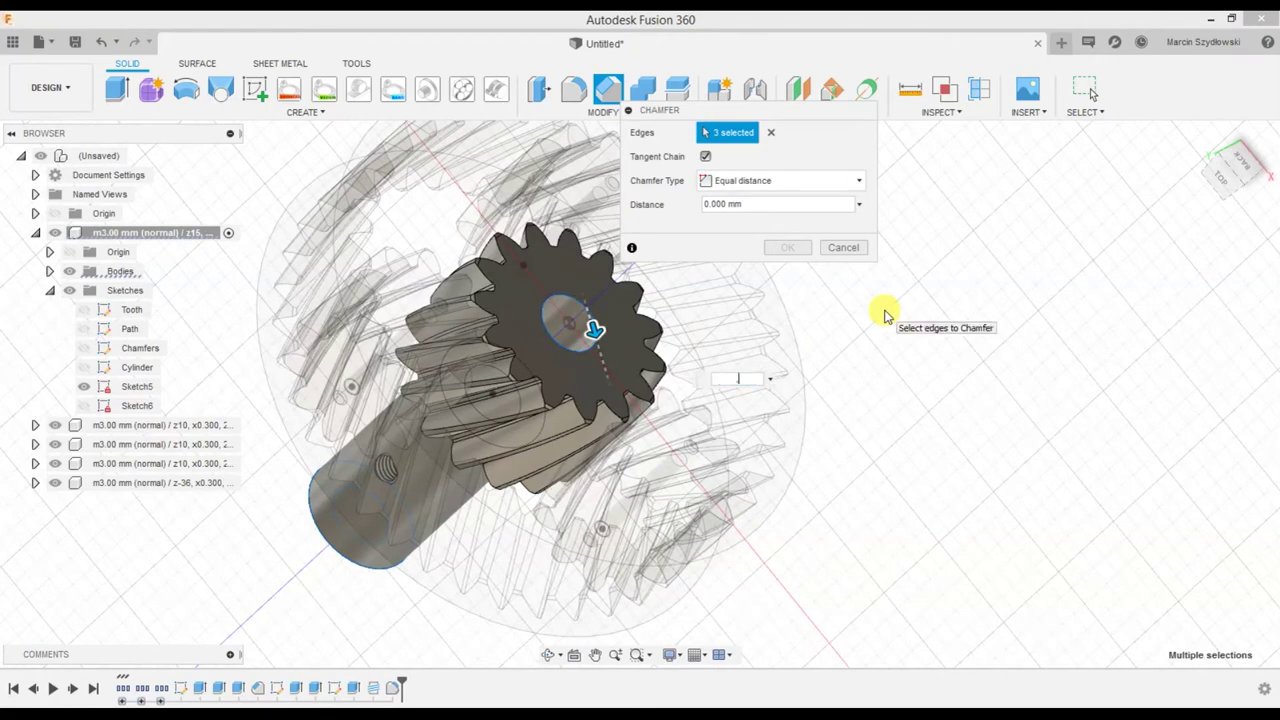
{"action": "type", "text": "5"}
{"action": "key", "text": "Return"}
{"action": "mouse_move", "coordinate": [740, 424]}
{"action": "left_mouse_down"}
{"action": "mouse_move", "coordinate": [800, 366]}
{"action": "mouse_move", "coordinate": [811, 371]}
{"action": "left_mouse_up"}
Collapse the sun gear tree and activate the z-36 ring gear component
{"action": "key", "text": "Escape"}
{"action": "left_click", "coordinate": [35, 232]}
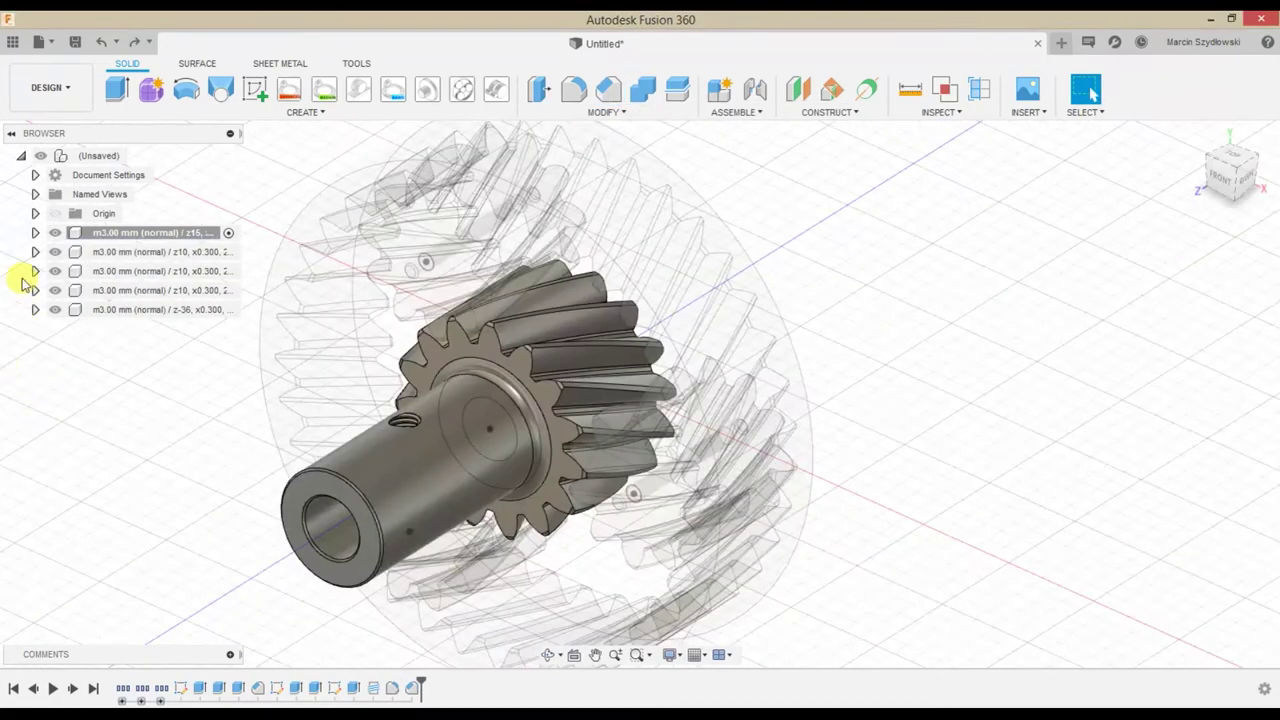
{"action": "left_click", "coordinate": [224, 310]}
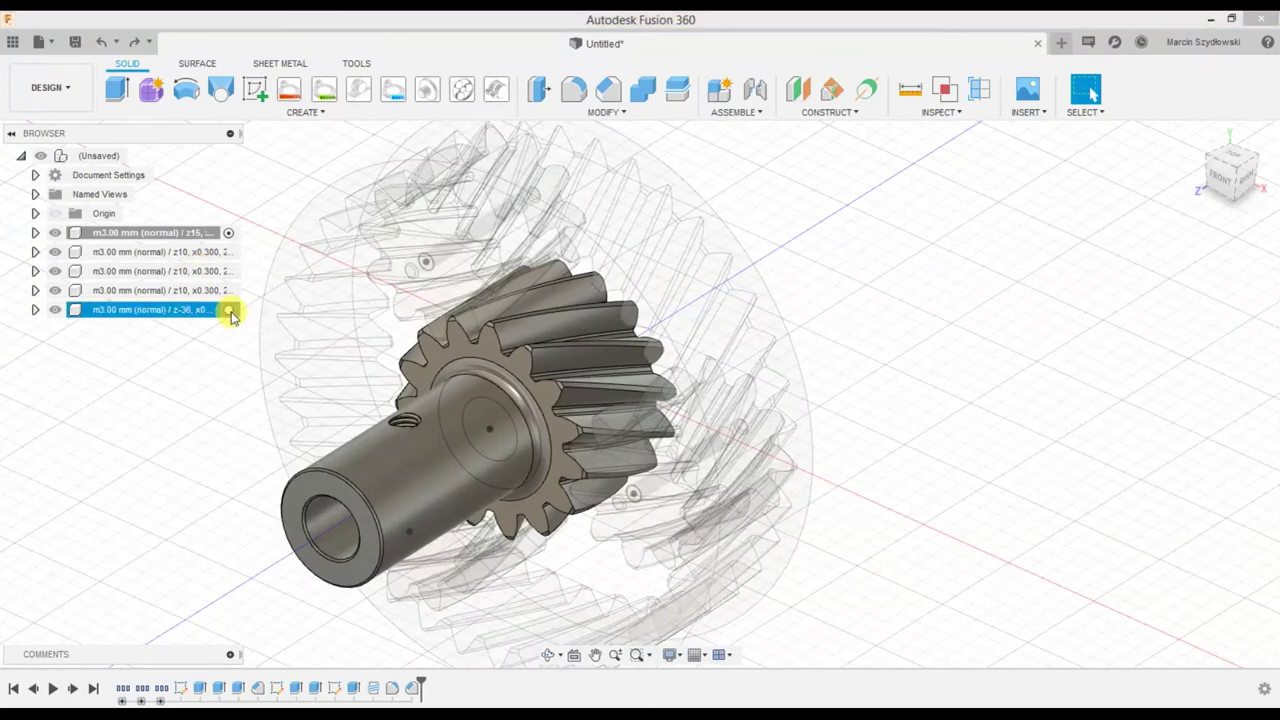
Start an offset of the ring gear's outer face, then cancel it
{"action": "left_click", "coordinate": [1008, 372]}
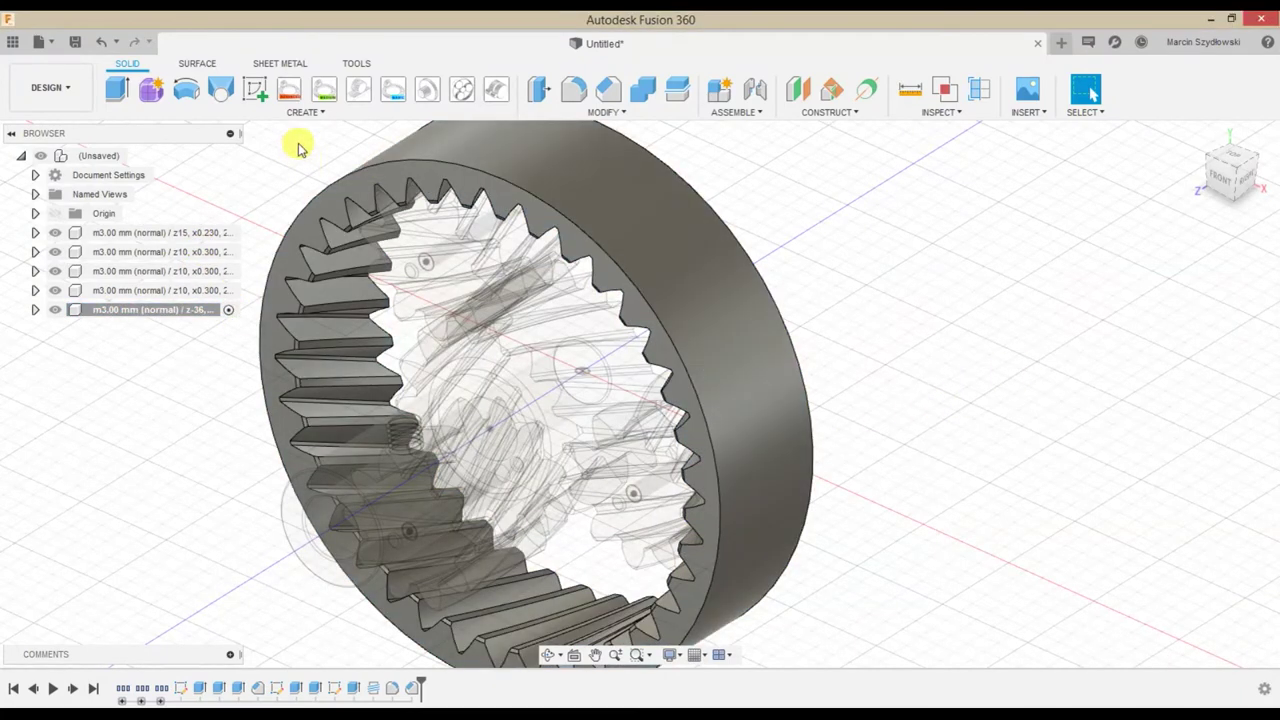
{"action": "left_click", "coordinate": [536, 90]}
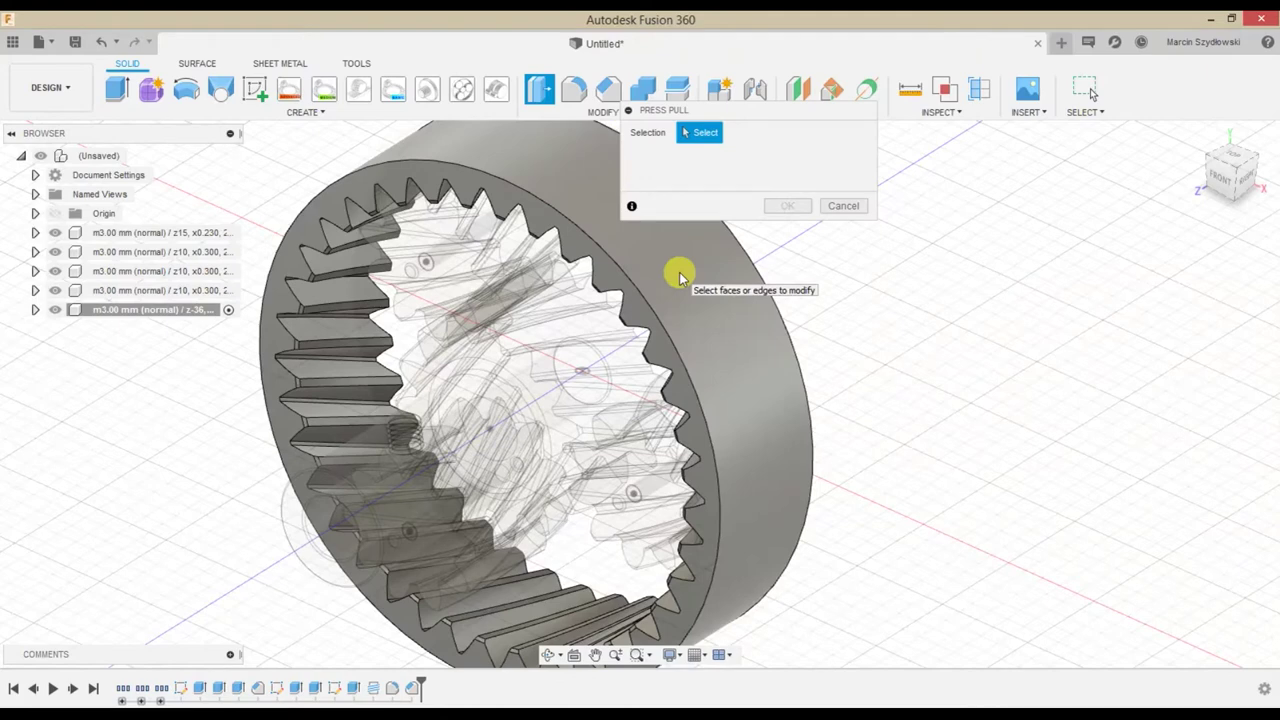
{"action": "left_click", "coordinate": [680, 274]}
{"action": "key", "text": "Escape"}
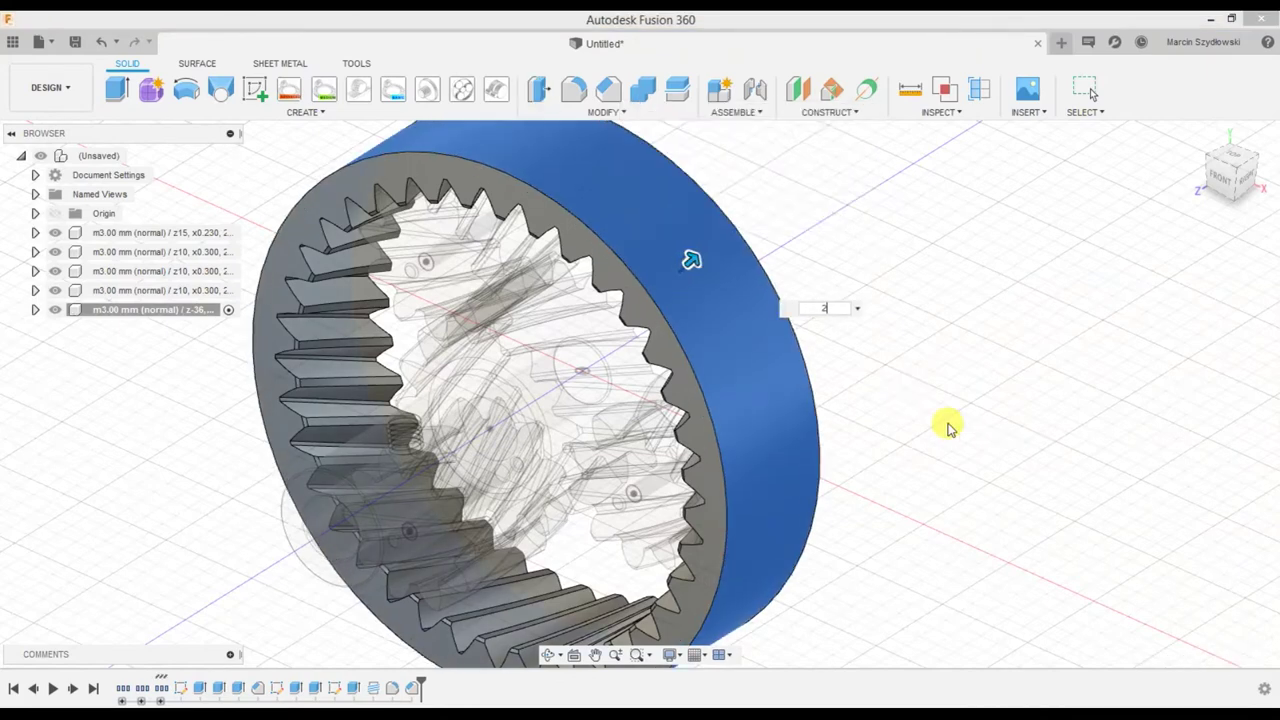
{"action": "key", "text": "Escape"}
Sketch on the front plane and project the ring gear's outer circle
{"action": "left_click", "coordinate": [255, 92]}
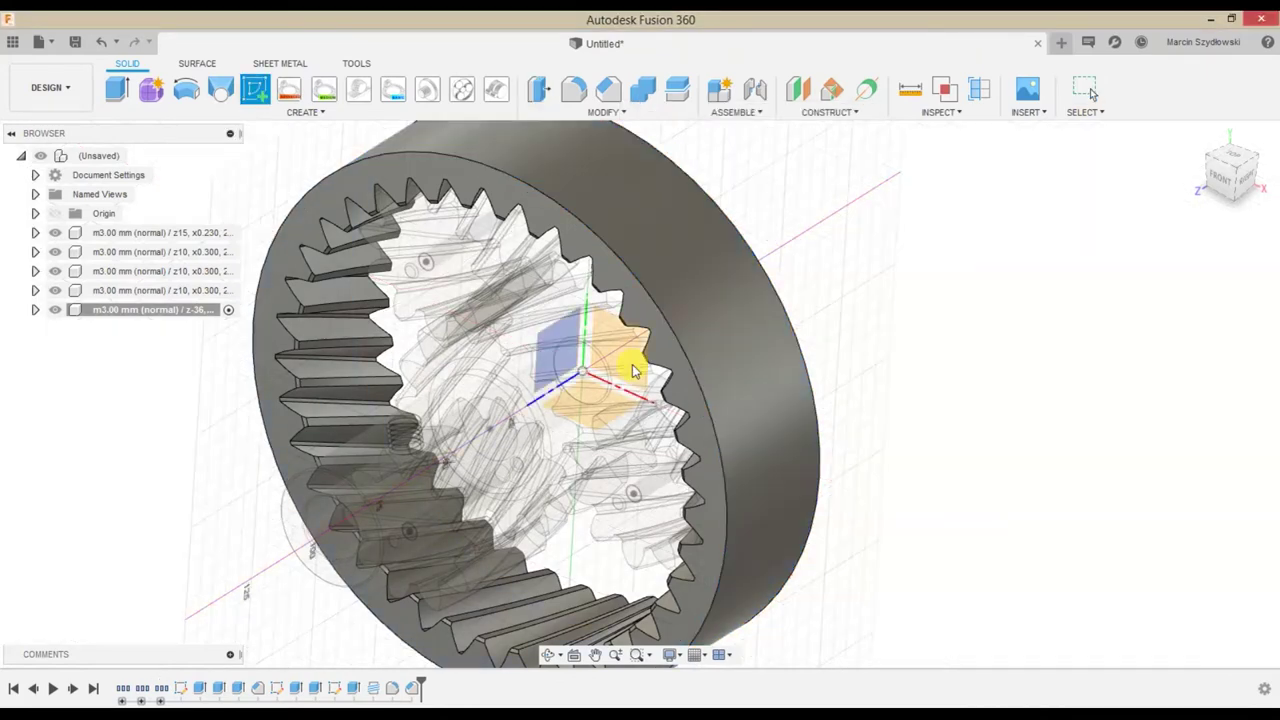
{"action": "left_click", "coordinate": [643, 313]}
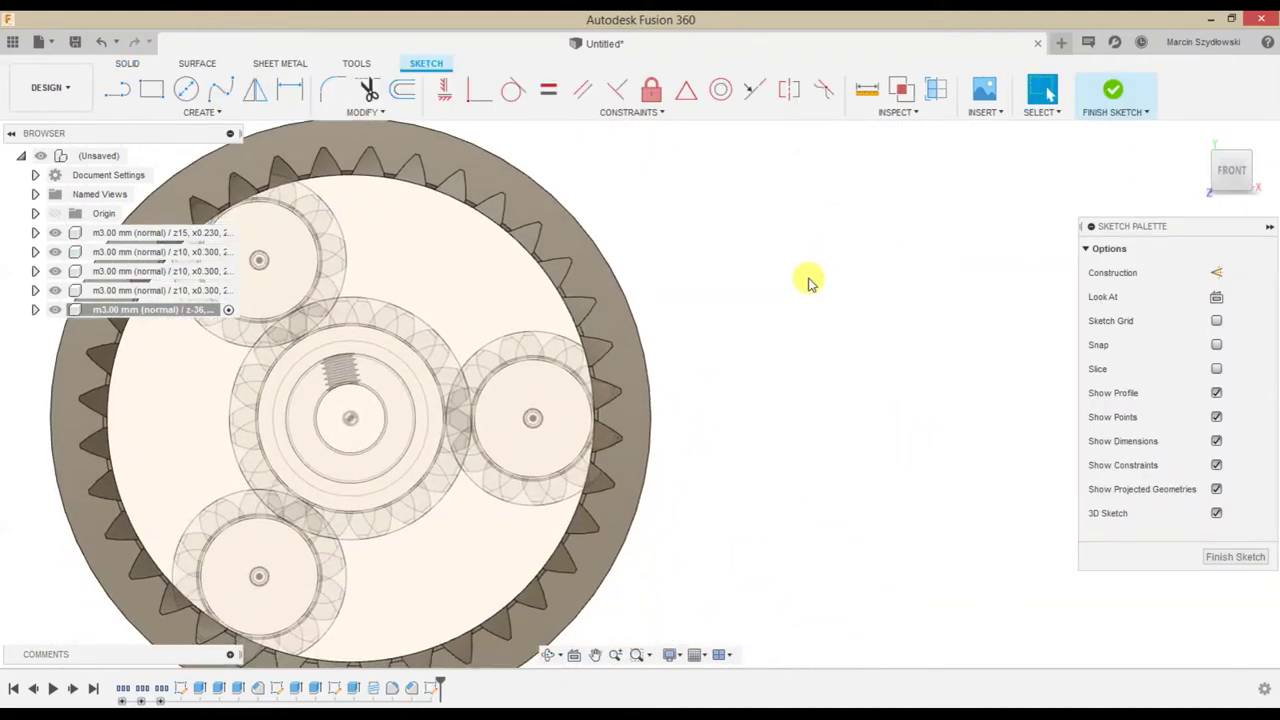
{"action": "key", "text": "p"}
{"action": "left_click", "coordinate": [628, 298]}
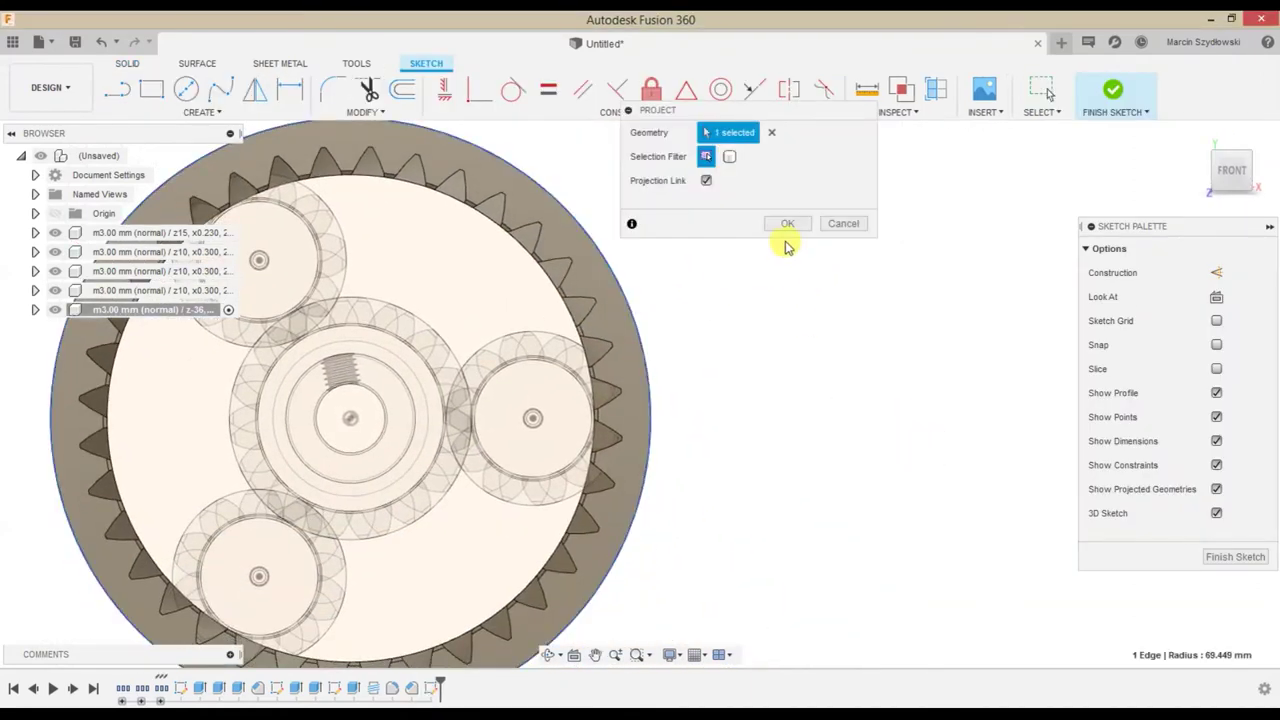
{"action": "left_click", "coordinate": [787, 223]}
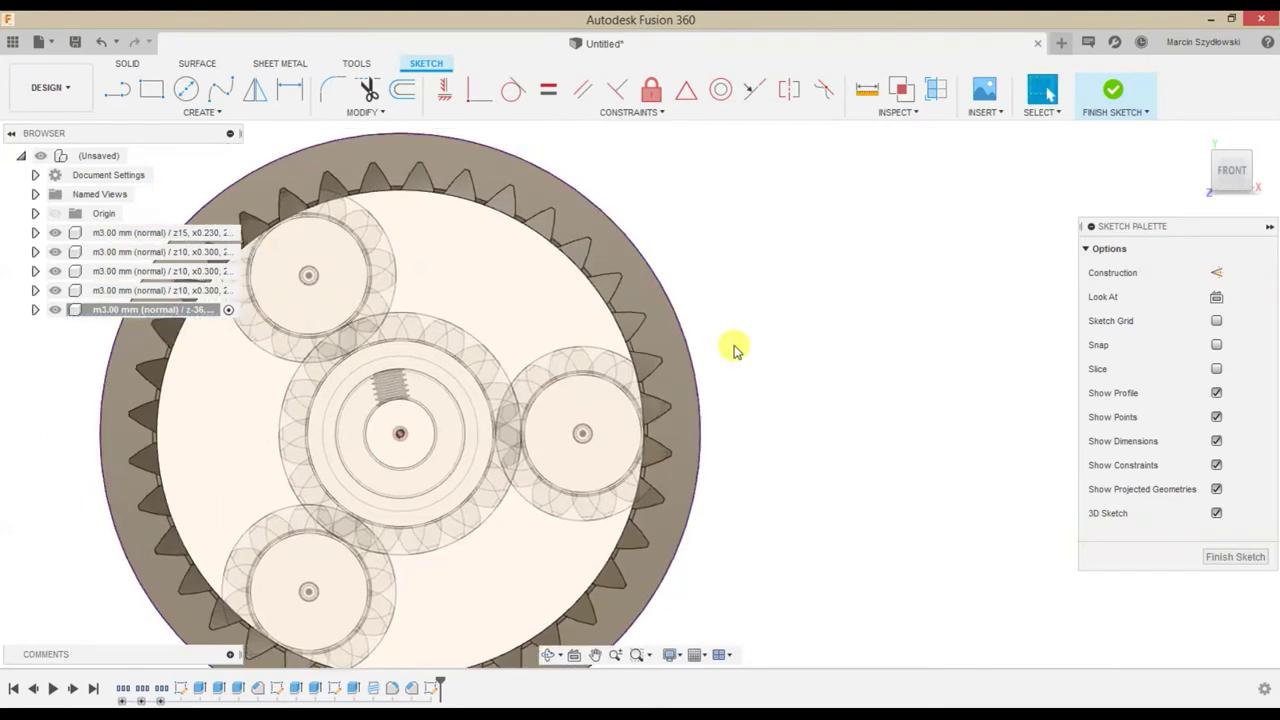
Offset the projected outer circle inward by -5 mm
{"action": "key", "text": "o"}
{"action": "left_click", "coordinate": [682, 333]}
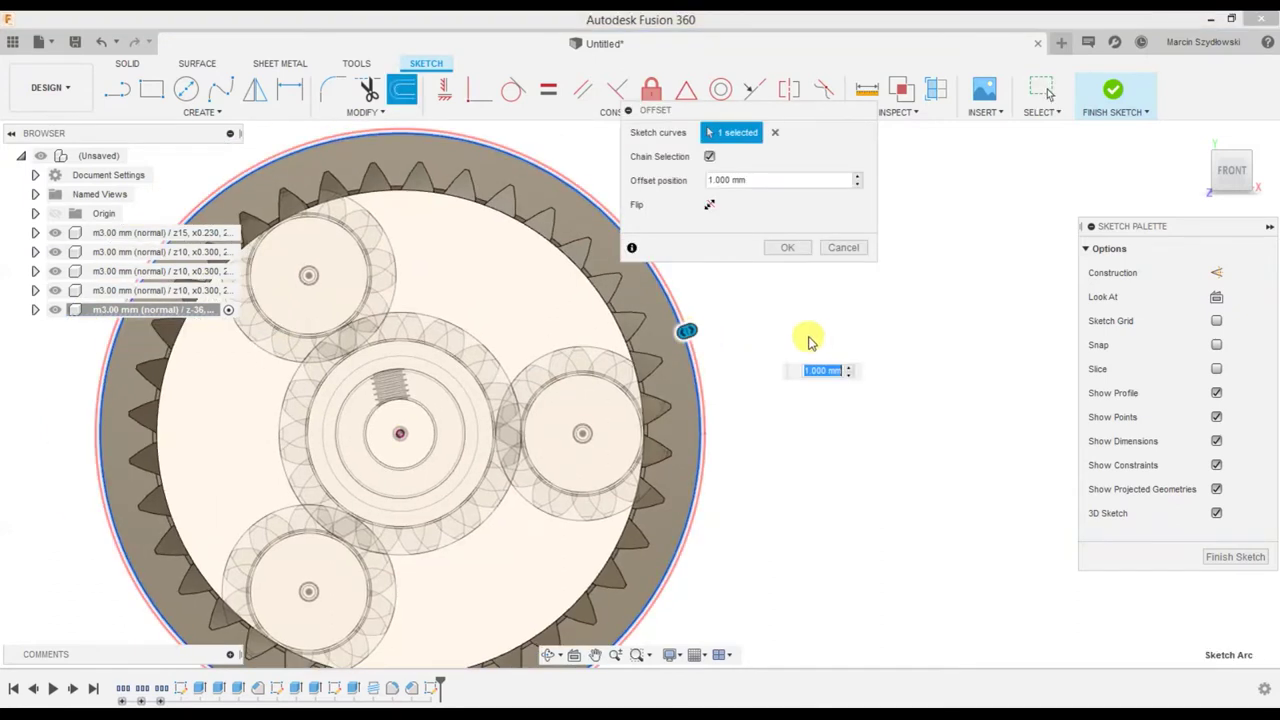
{"action": "type", "text": "-5"}
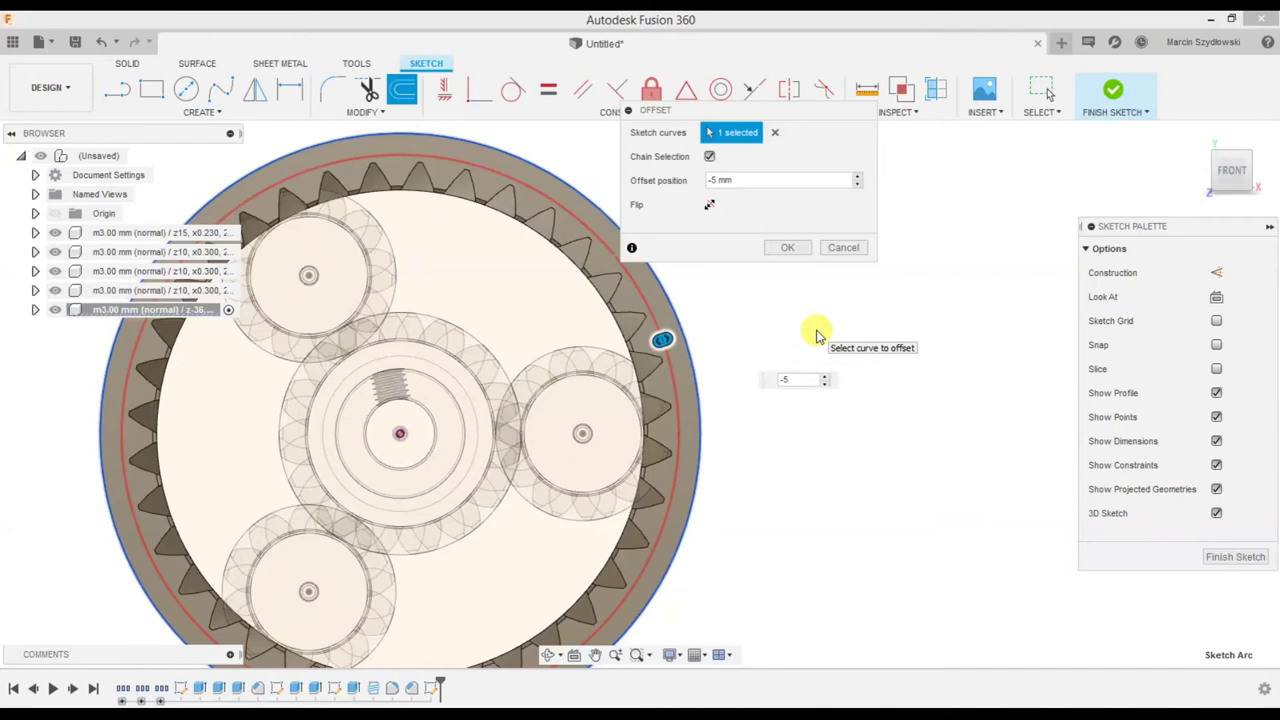
{"action": "key", "text": "Return"}
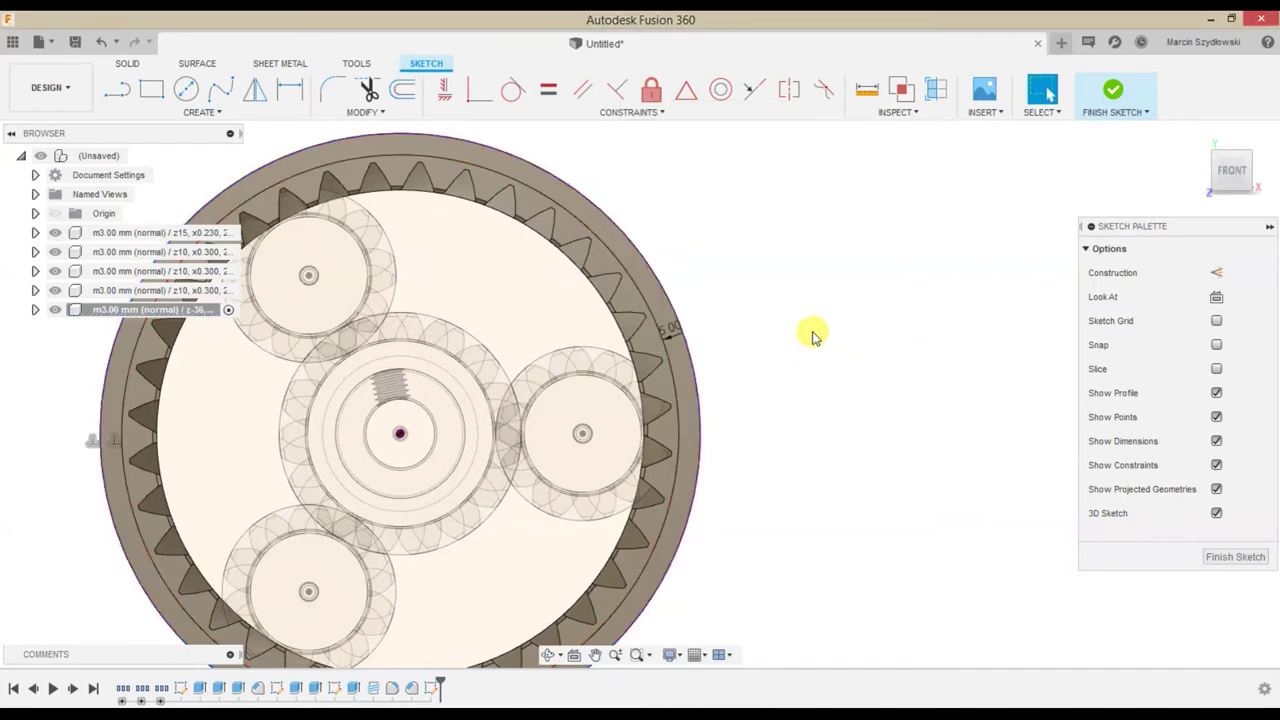
Extrude the thin ring between the two circles 7 mm
{"action": "key", "text": "e"}
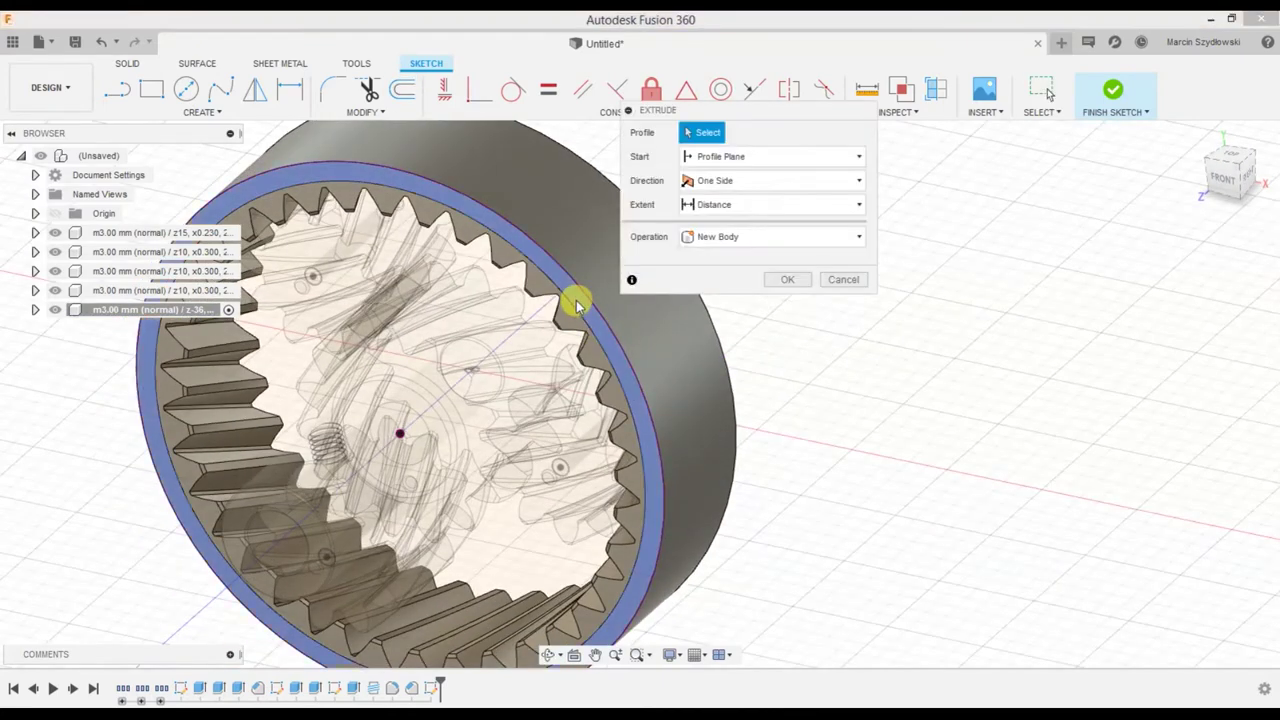
{"action": "left_click", "coordinate": [577, 302]}
{"action": "type", "text": "7"}
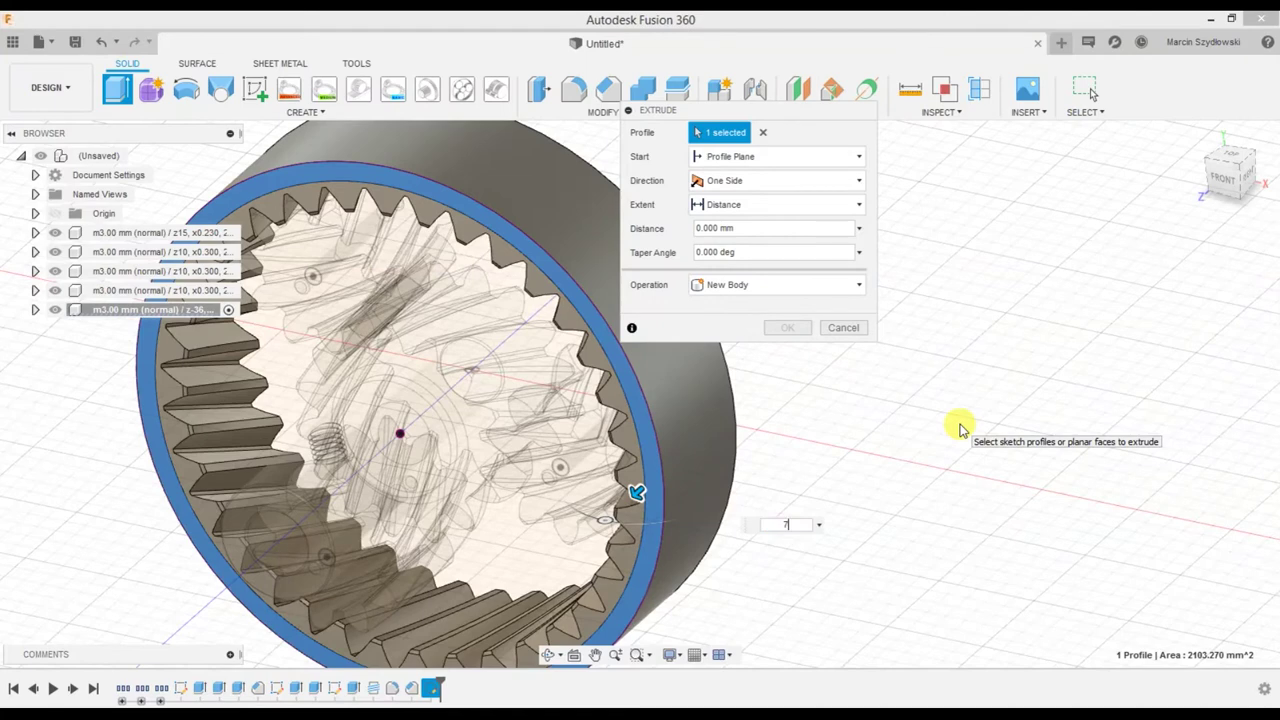
{"action": "key", "text": "Return"}
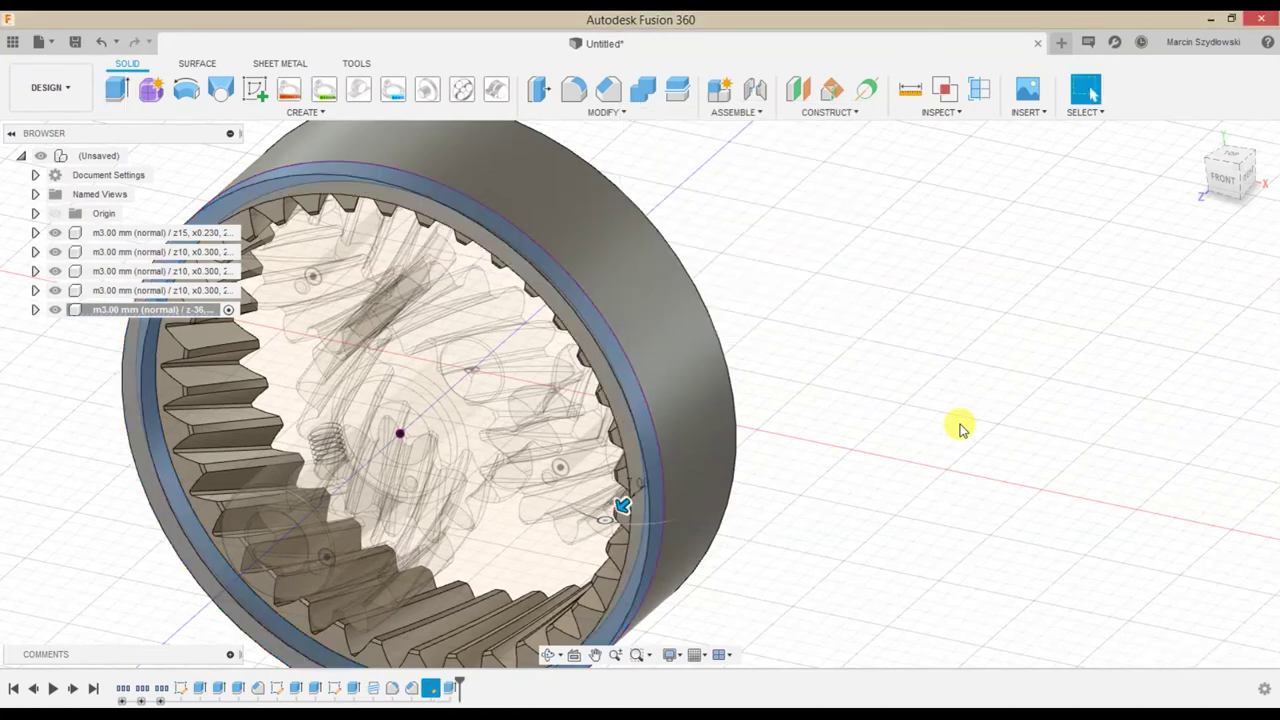
{"action": "mouse_move", "coordinate": [848, 538]}
{"action": "middle_mouse_down"}
{"action": "mouse_move", "coordinate": [894, 457]}
{"action": "mouse_move", "coordinate": [903, 476]}
{"action": "middle_mouse_up"}
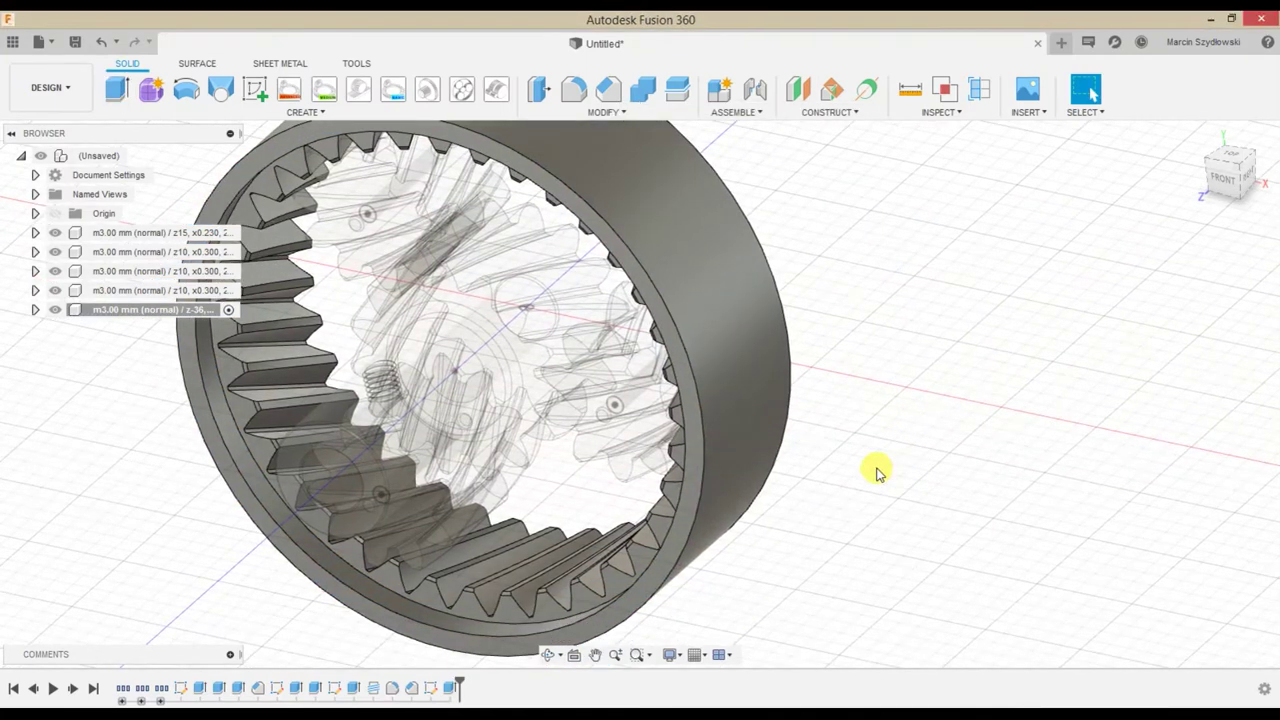
{"action": "left_click", "coordinate": [255, 89]}
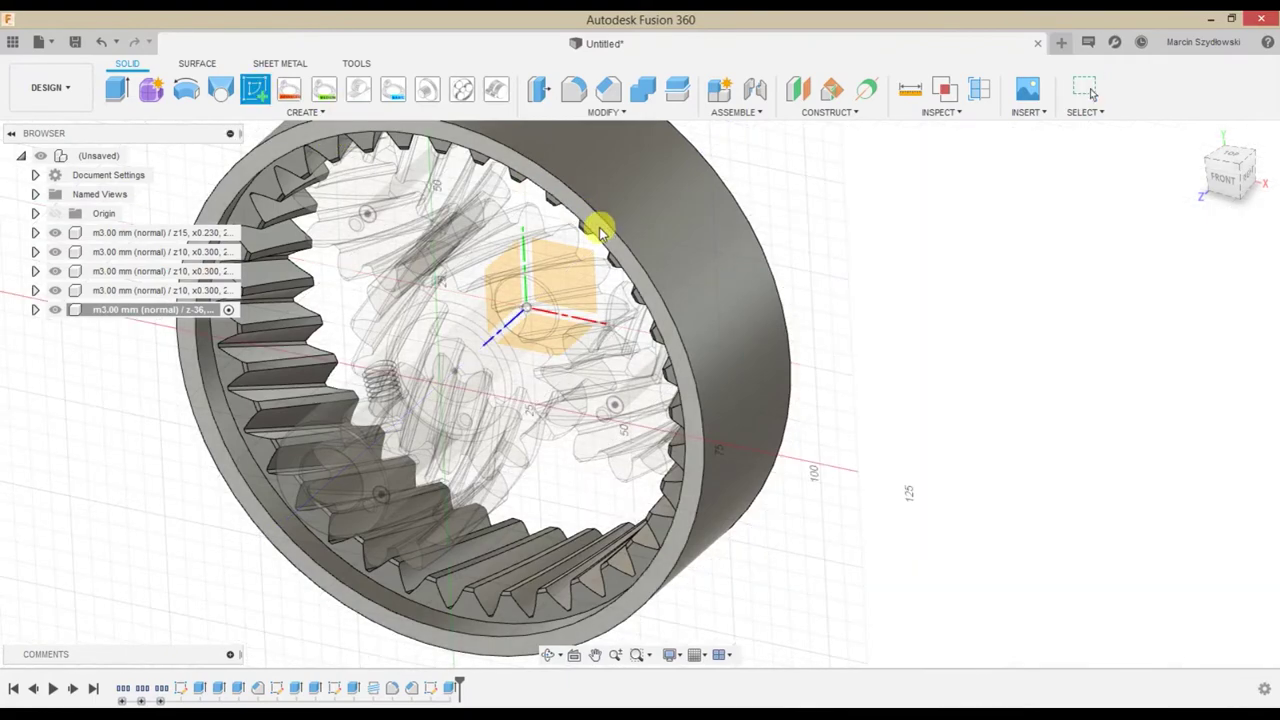
Sketch on the front plane and project the right planet gear's centre point
{"action": "left_click", "coordinate": [601, 232]}
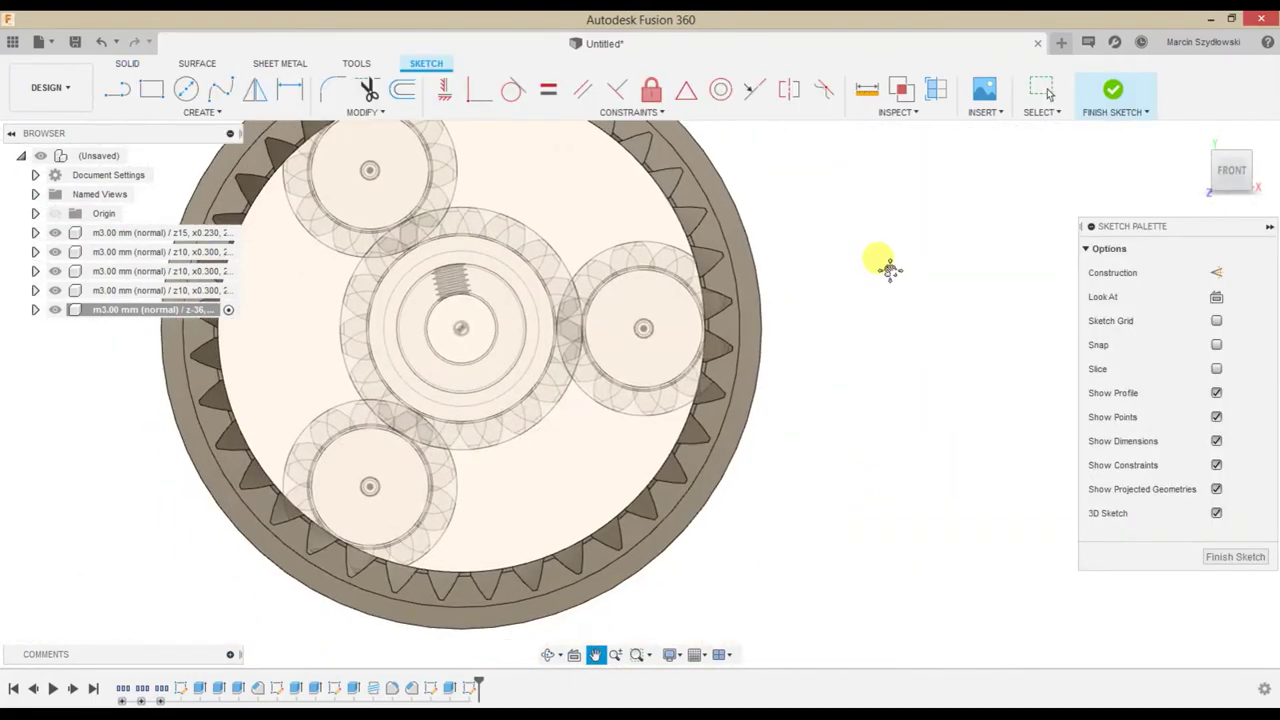
{"action": "scroll", "coordinate": [694, 323], "scroll_direction": "up", "scroll_amount": 3}
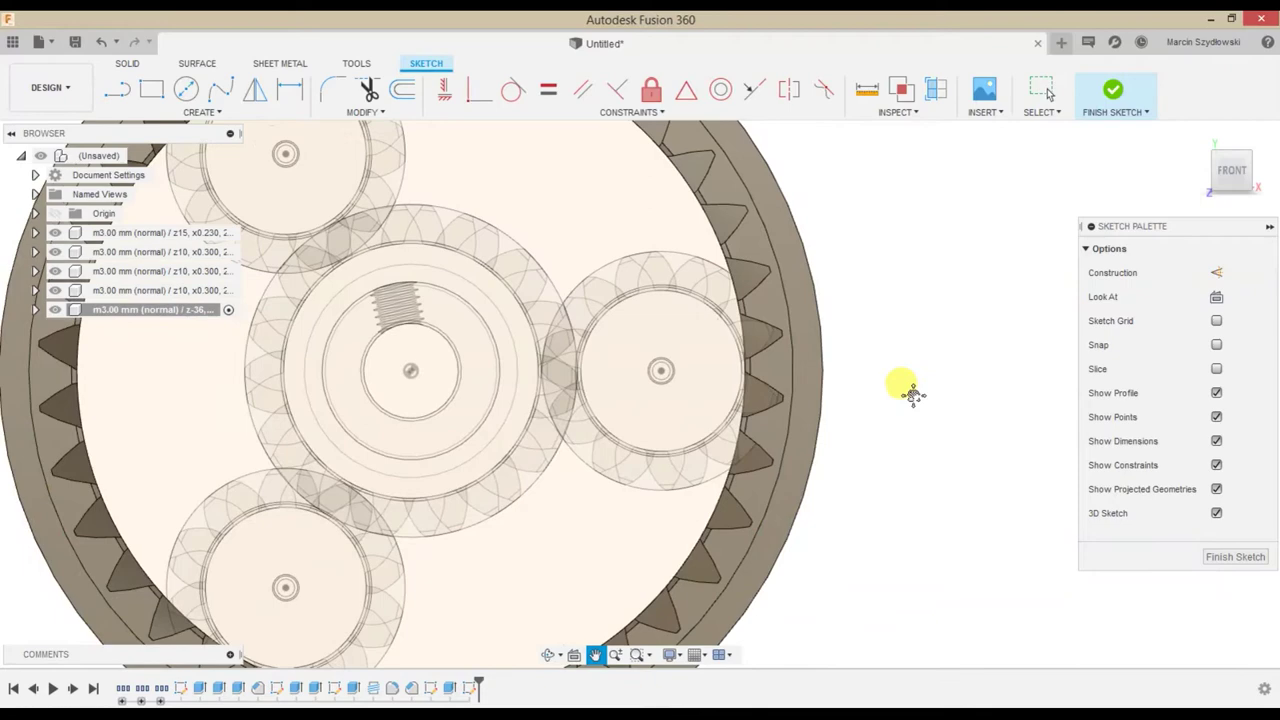
{"action": "key", "text": "c"}
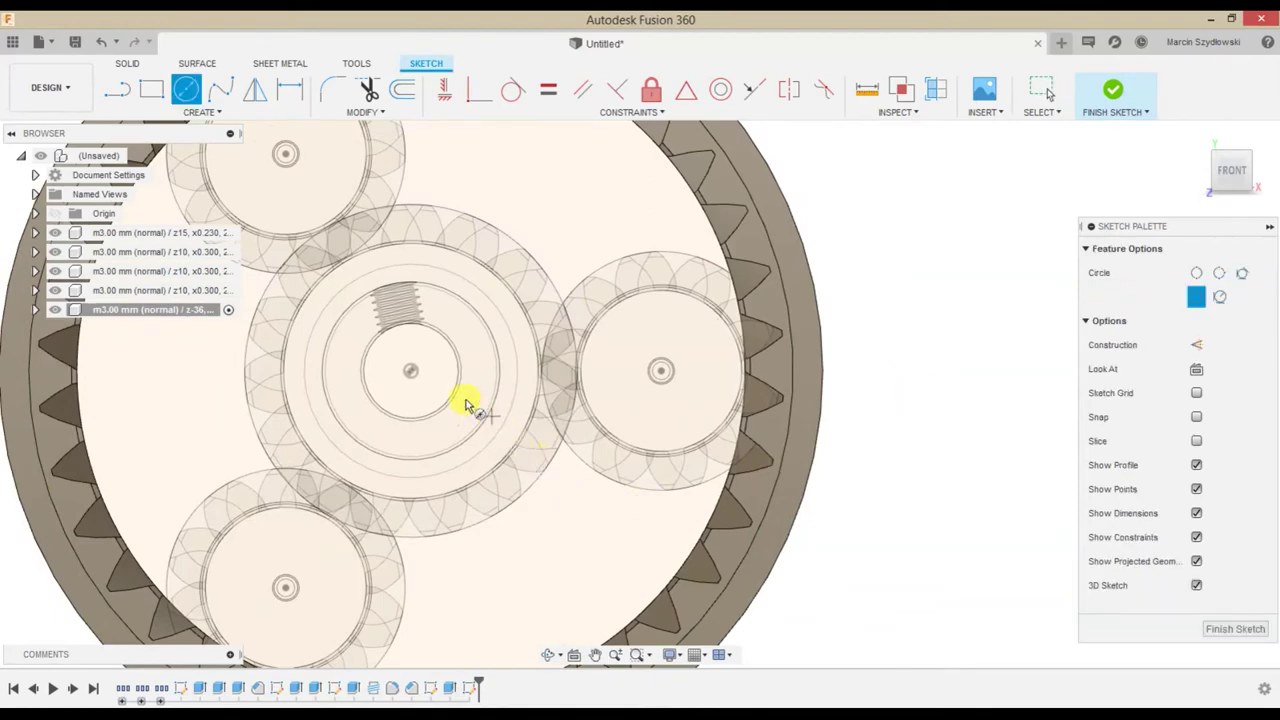
{"action": "key", "text": "p"}
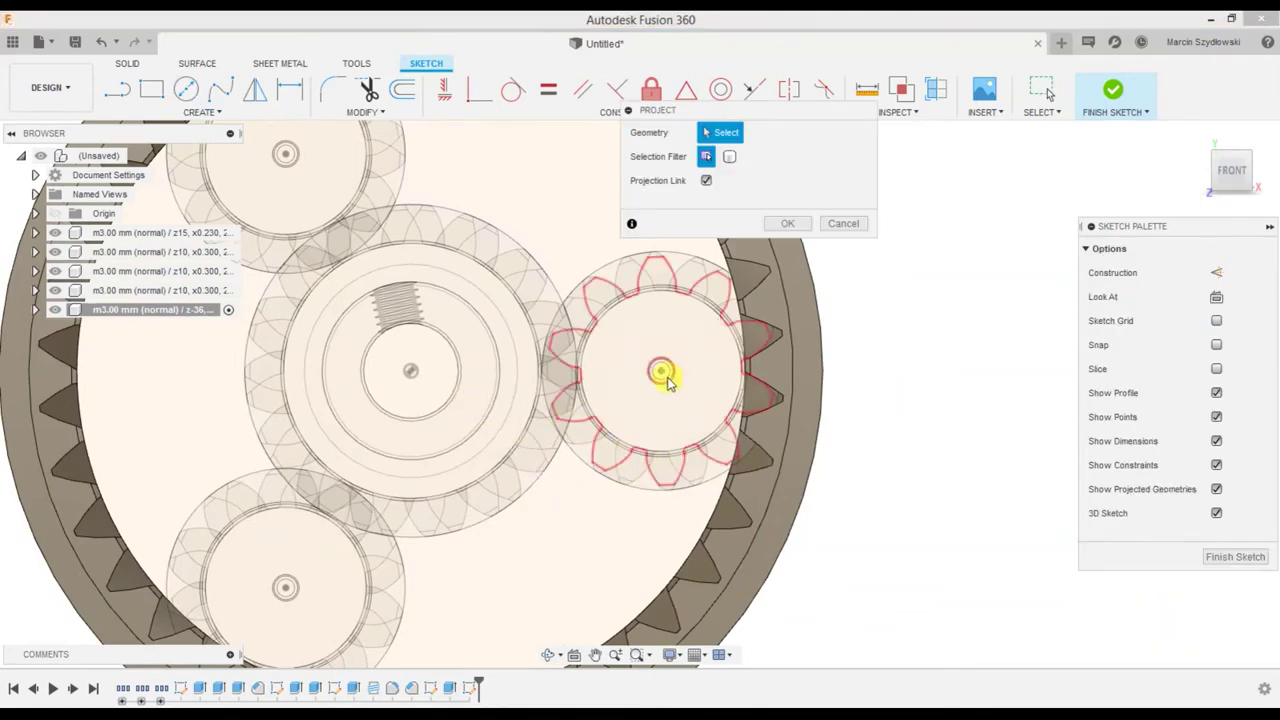
{"action": "left_click", "coordinate": [660, 371]}
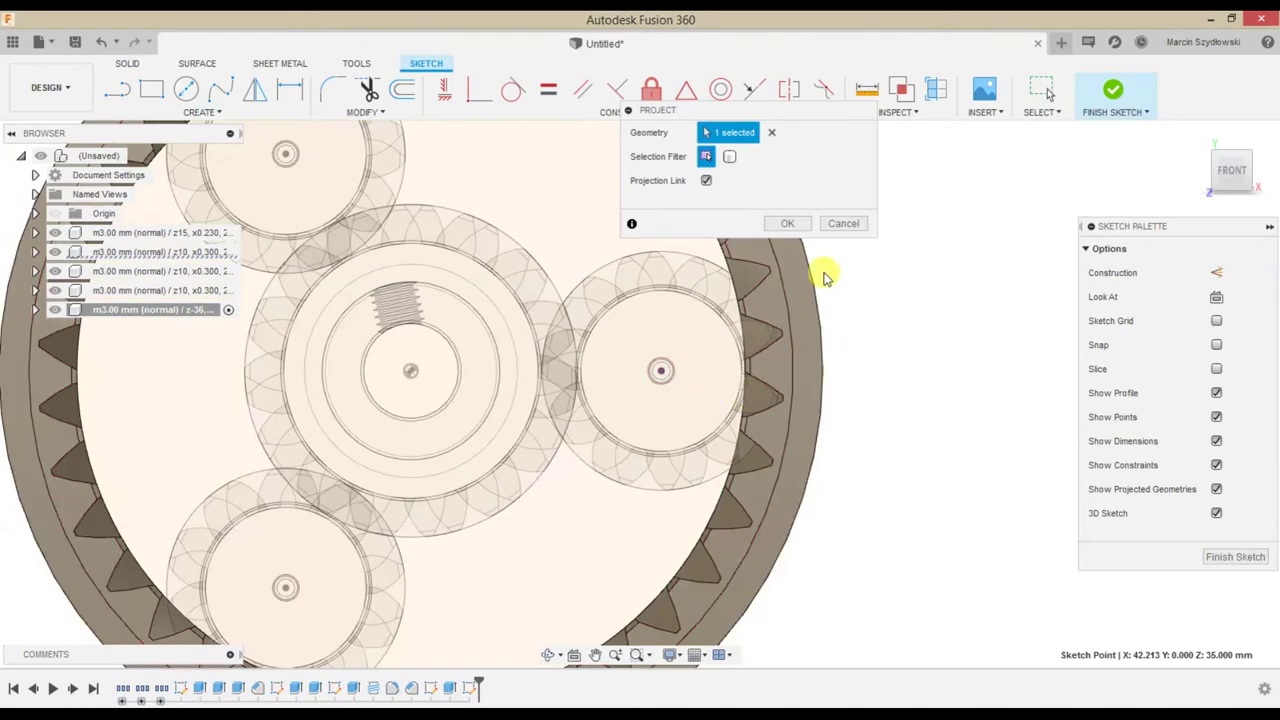
{"action": "left_click", "coordinate": [790, 224]}
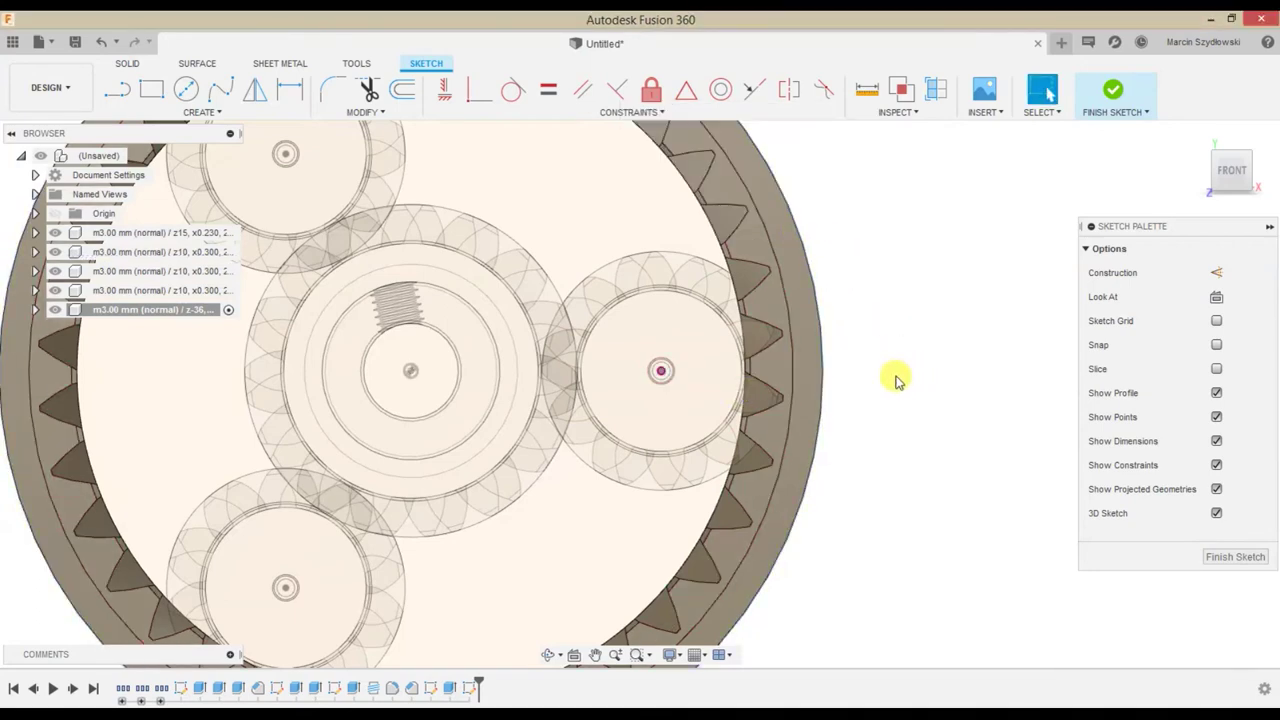
{"action": "left_click", "coordinate": [750, 402]}
Draw a construction circle from the central gear's centre through the planet centre
{"action": "key", "text": "c"}
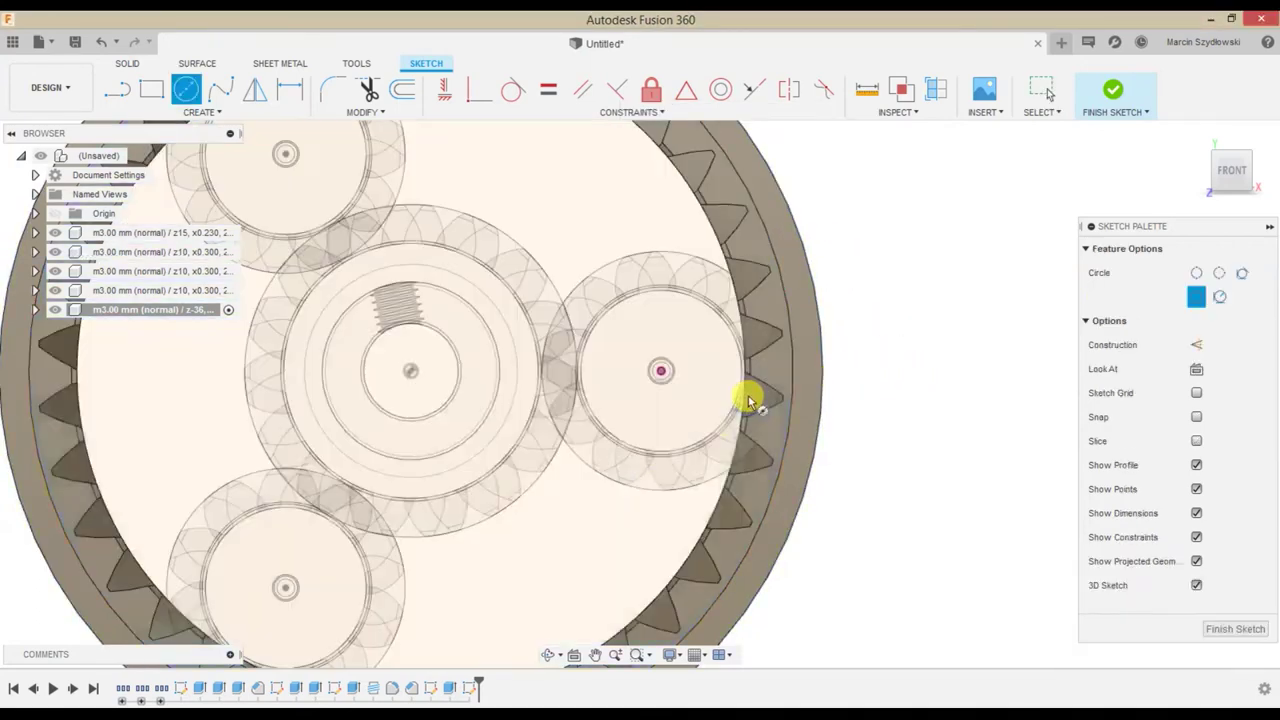
{"action": "left_click", "coordinate": [410, 371]}
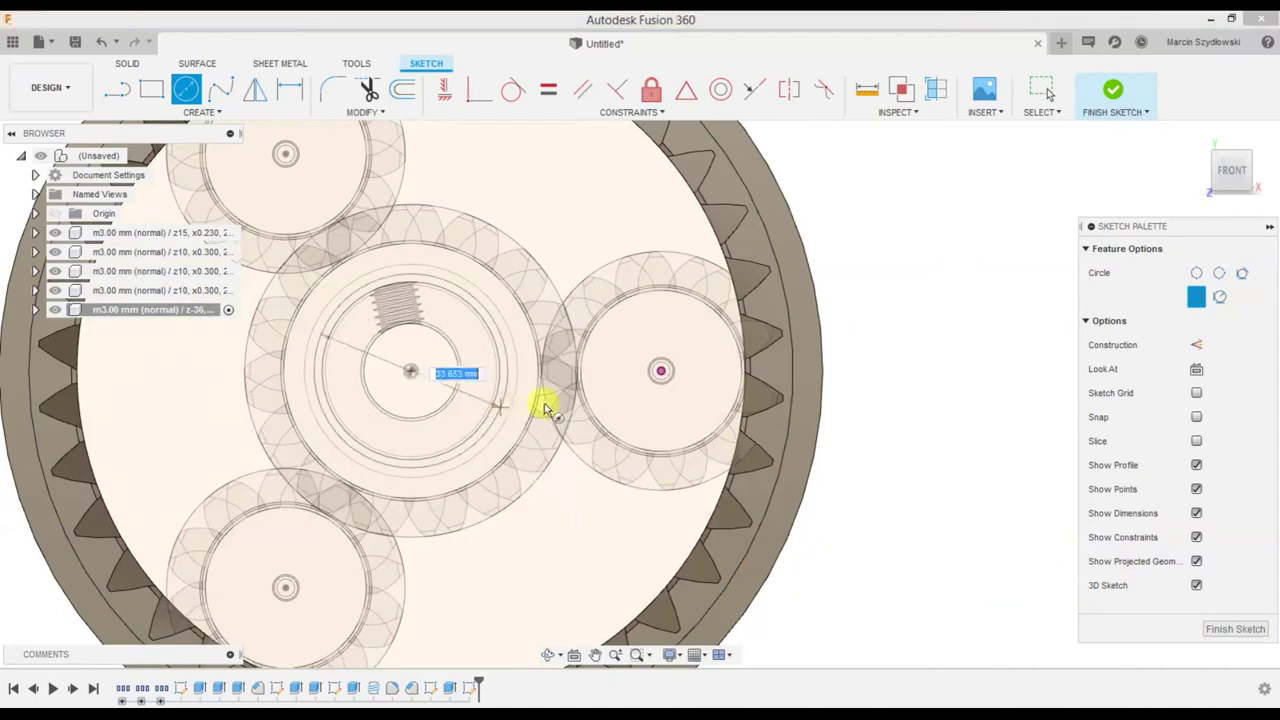
{"action": "left_click", "coordinate": [660, 372]}
{"action": "key", "text": "Escape"}
{"action": "left_click", "coordinate": [660, 333]}
{"action": "key", "text": "x"}
{"action": "key", "text": "o"}
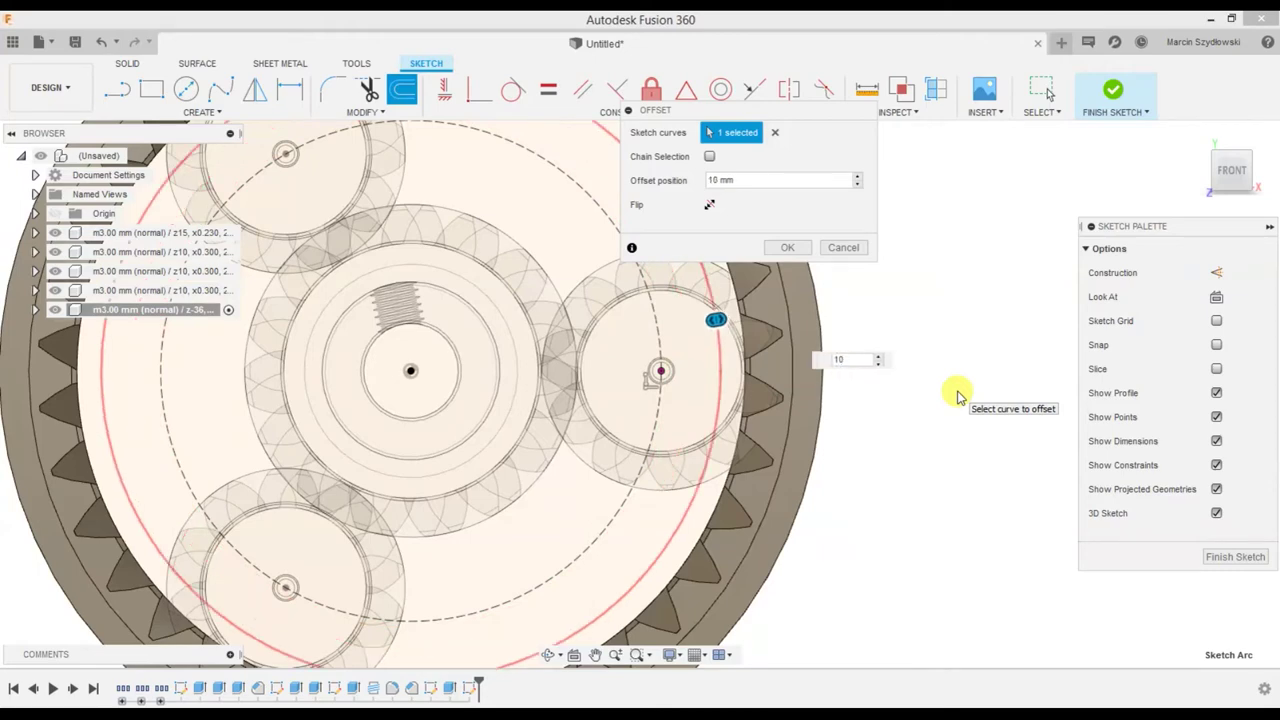
Offset the construction circle 10 mm outward and 10 mm inward
{"action": "key", "text": "Return"}
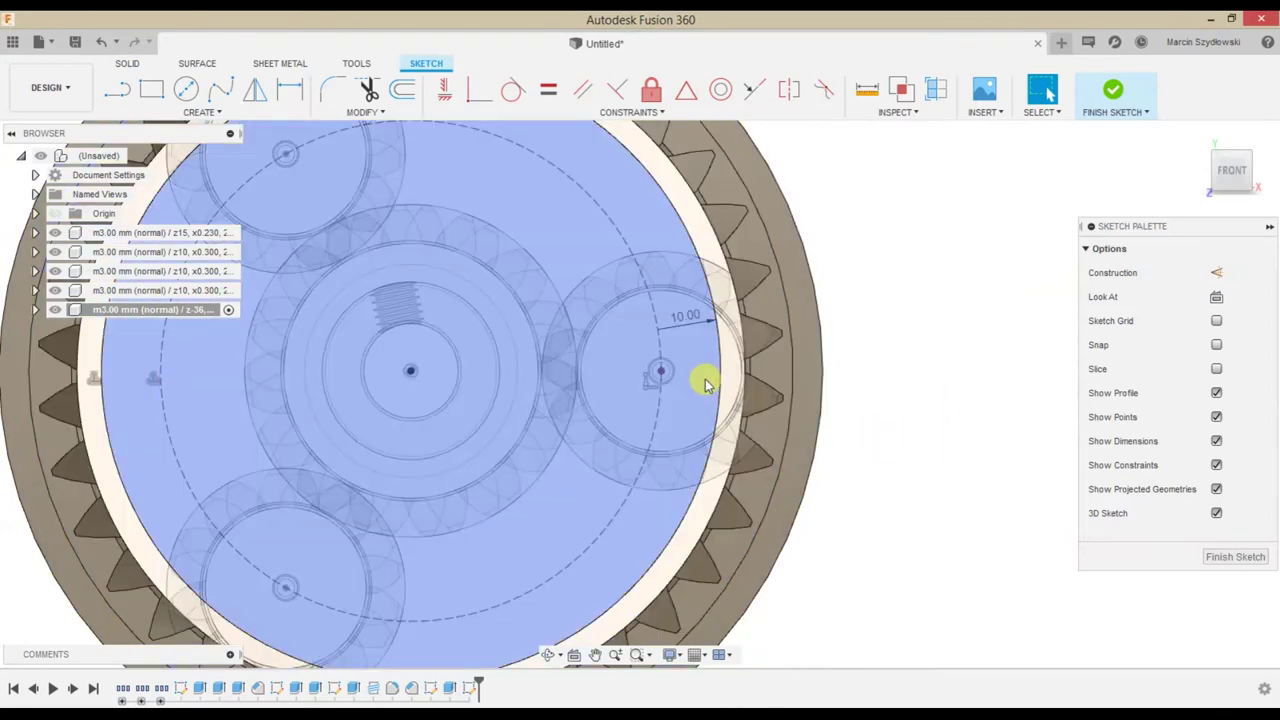
{"action": "left_click", "coordinate": [654, 434]}
{"action": "key", "text": "o"}
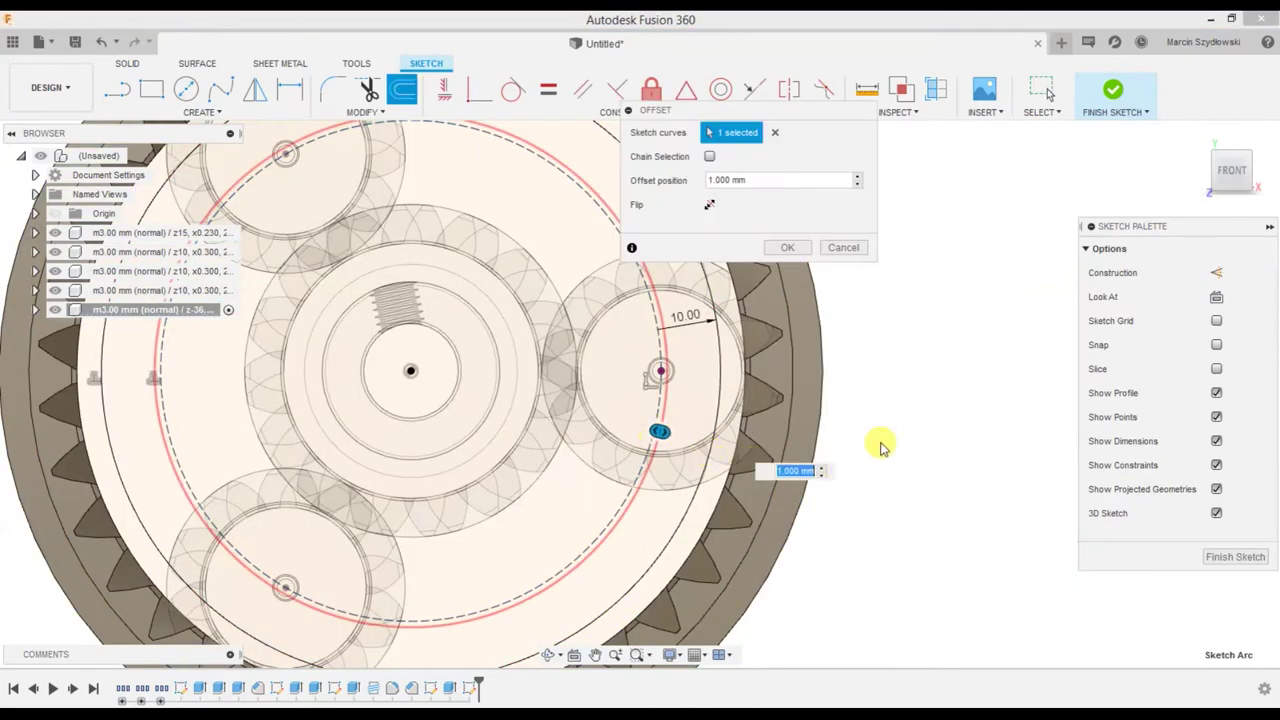
{"action": "key", "text": "Return"}
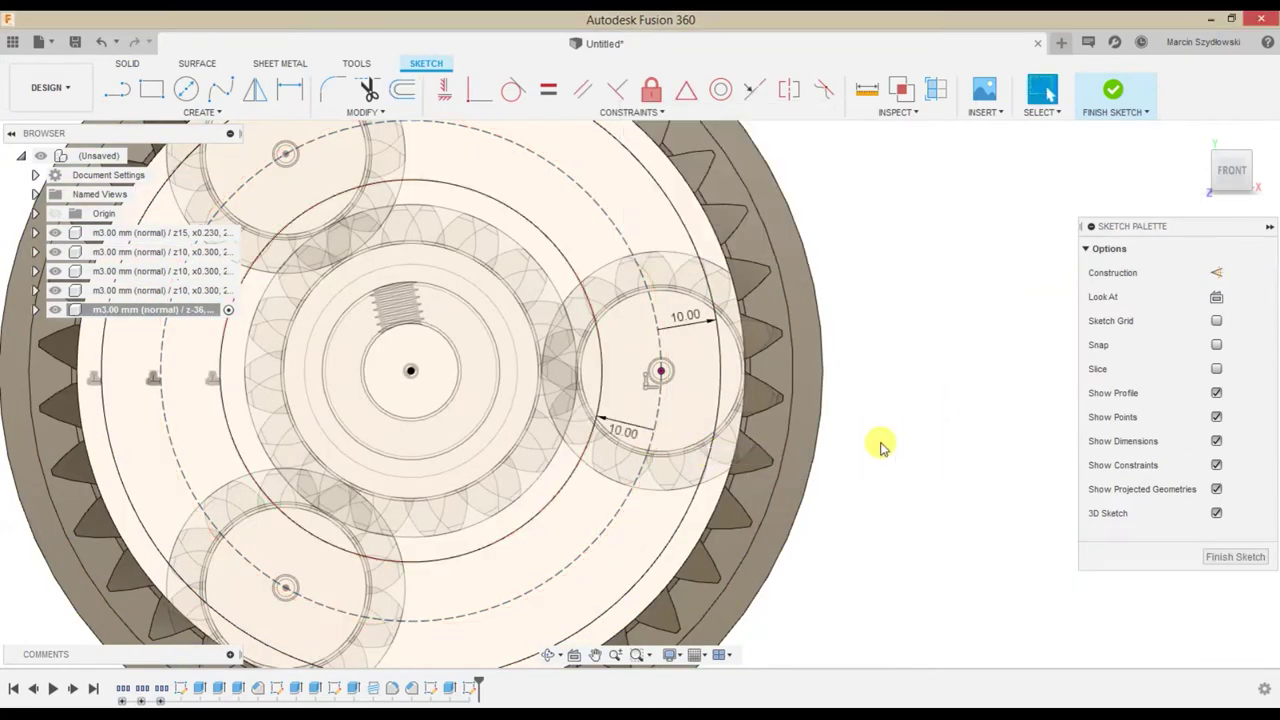
{"action": "scroll", "coordinate": [865, 355], "scroll_direction": "down", "scroll_amount": 3}
{"action": "scroll", "coordinate": [830, 348], "scroll_direction": "up", "scroll_amount": 2}
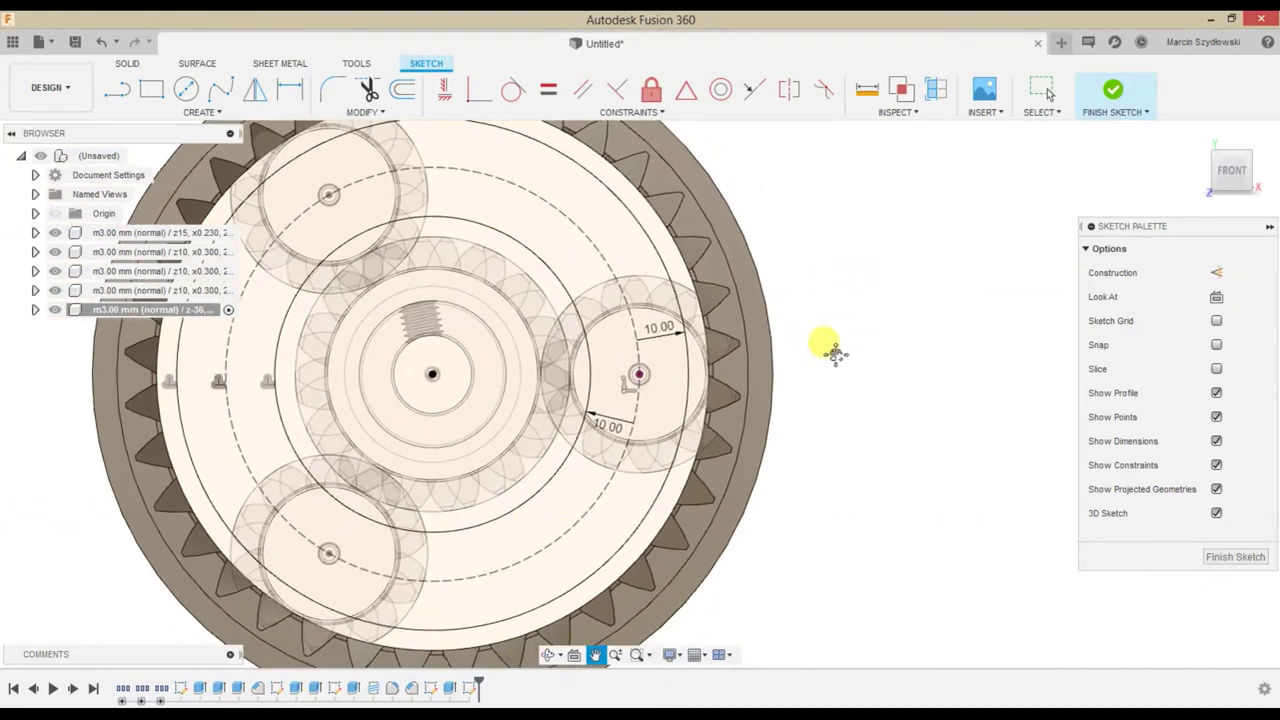
Change both the outer and inner offset distances from 10 to 8 mm
{"action": "double_click", "coordinate": [663, 329]}
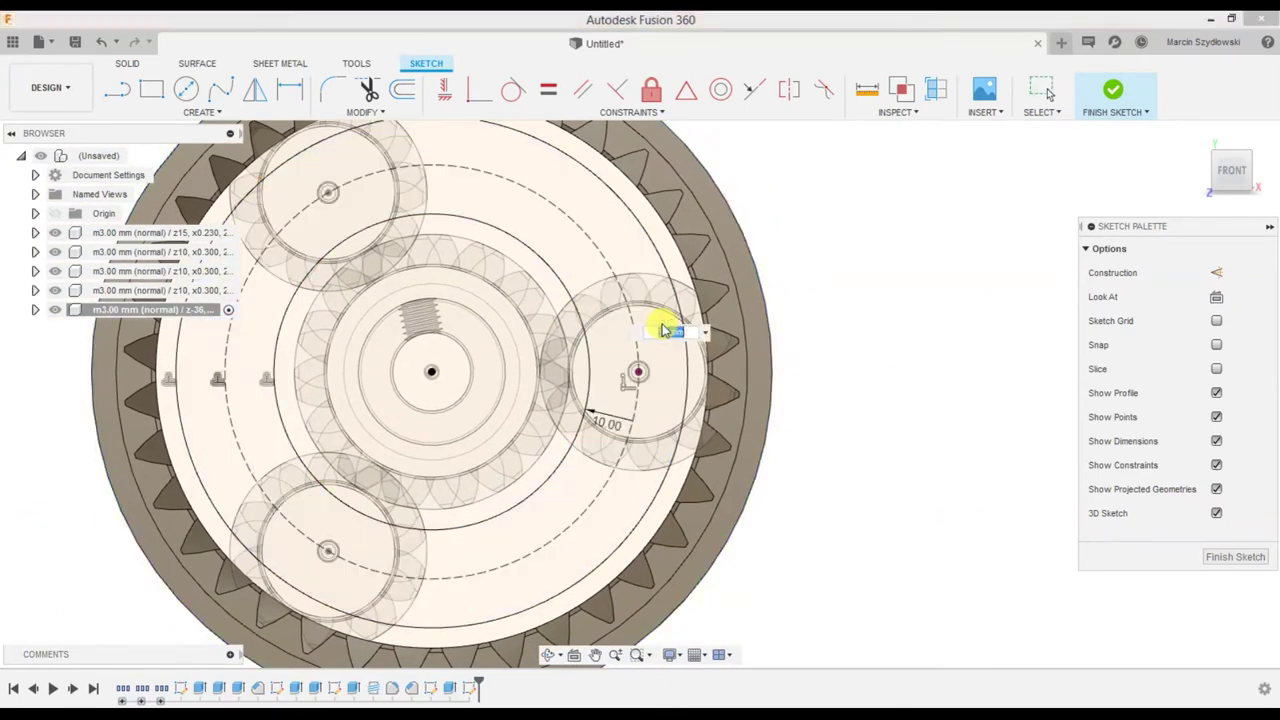
{"action": "key", "text": "Return"}
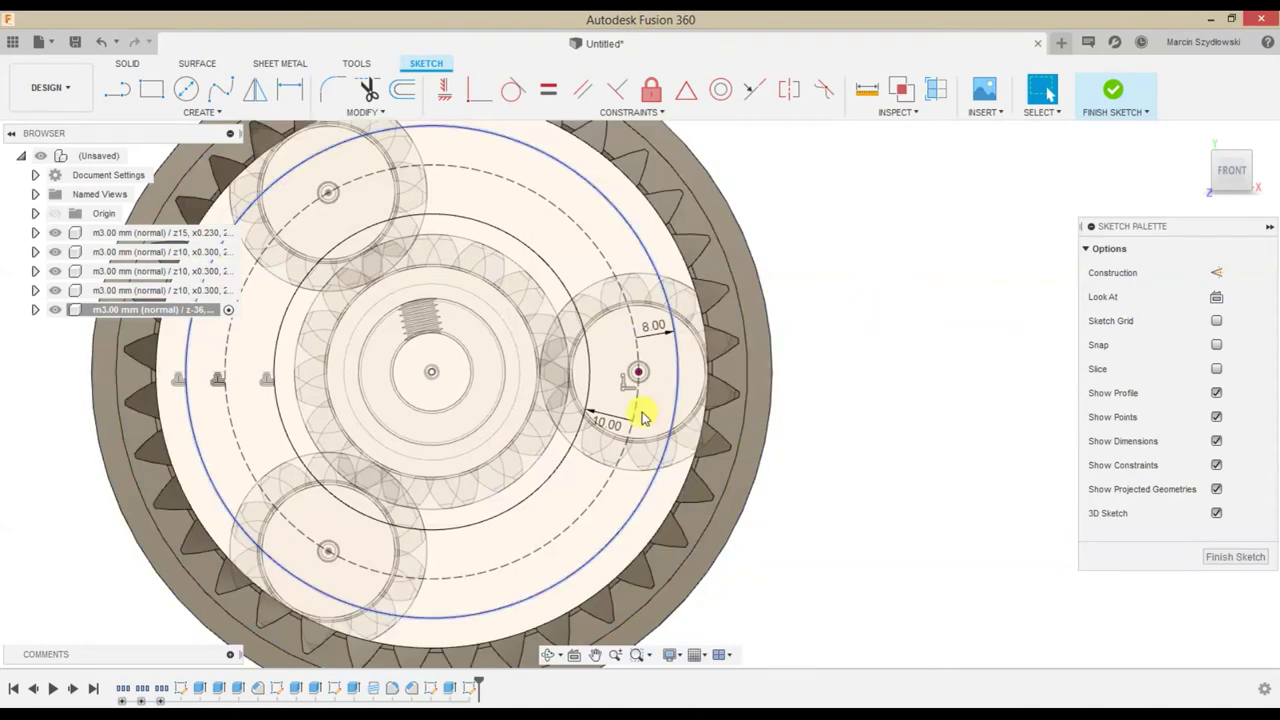
{"action": "double_click", "coordinate": [607, 424]}
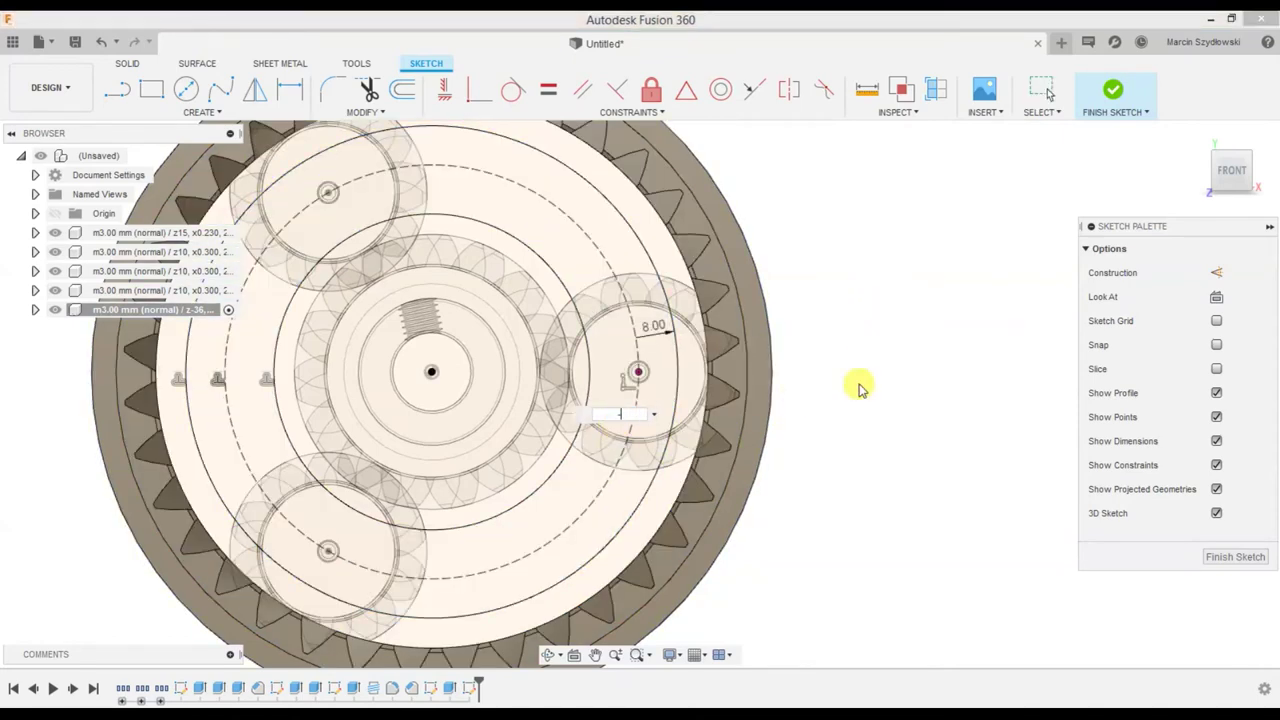
{"action": "type", "text": "3"}
{"action": "key", "text": "Return"}
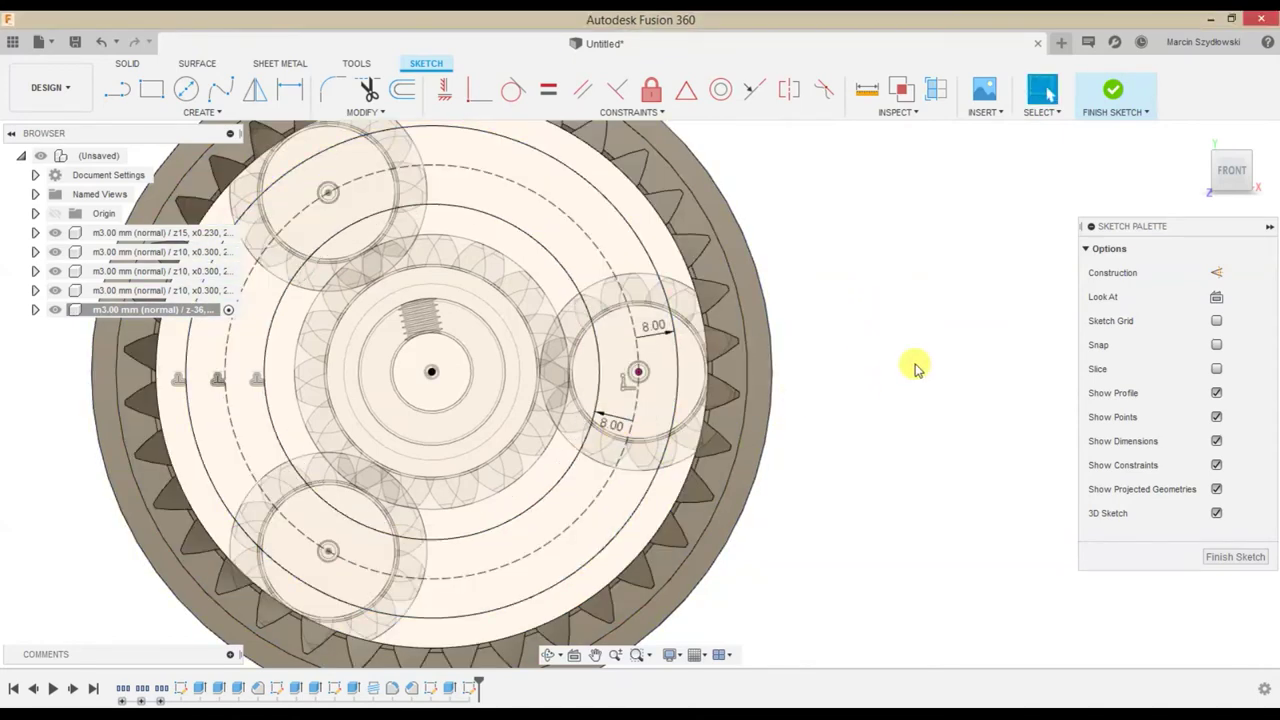
{"action": "scroll", "coordinate": [850, 372], "scroll_direction": "up", "scroll_amount": 2}
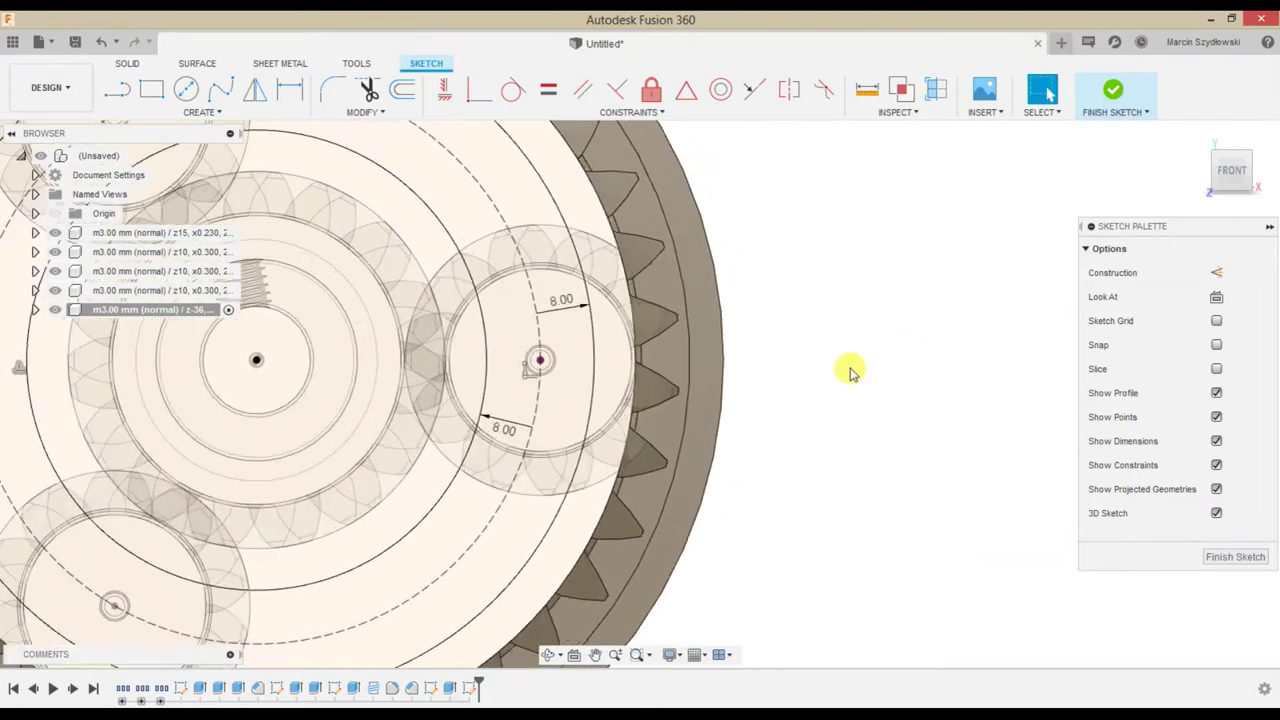
{"action": "scroll", "coordinate": [850, 372], "scroll_direction": "up", "scroll_amount": 1}
{"action": "scroll", "coordinate": [875, 325], "scroll_direction": "up", "scroll_amount": 1}
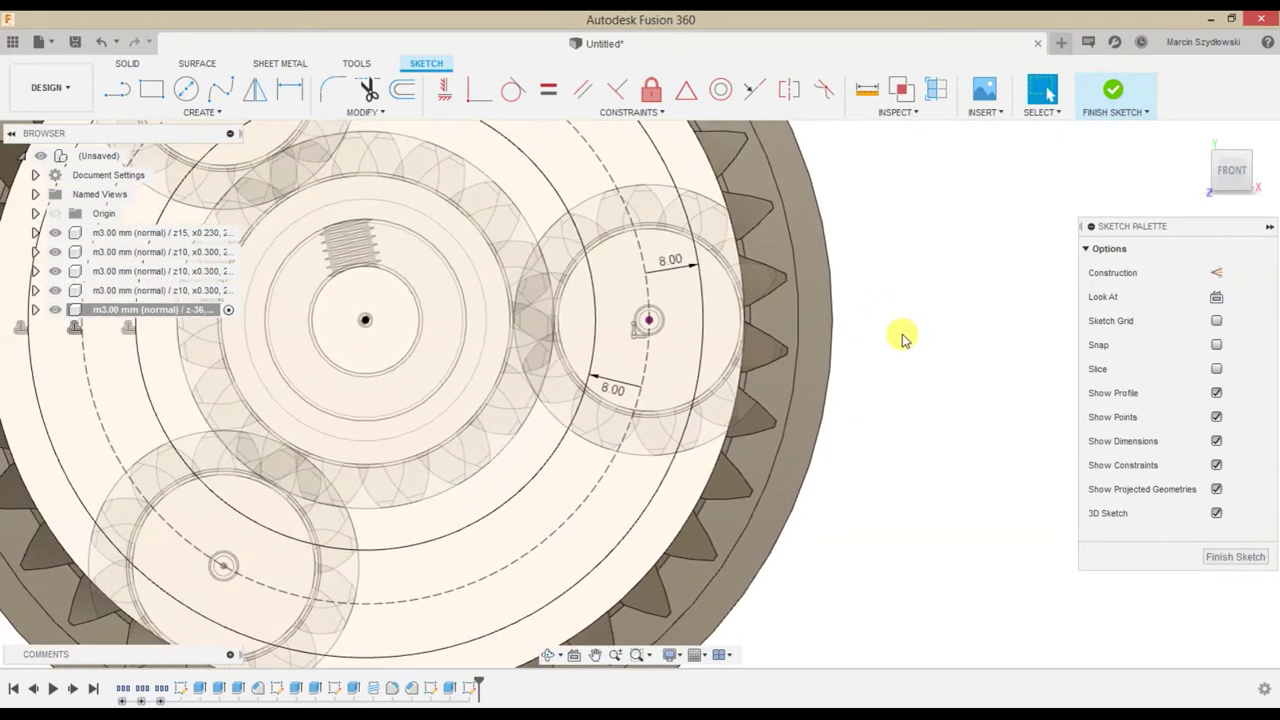
{"action": "scroll", "coordinate": [899, 345], "scroll_direction": "up", "scroll_amount": 1}
{"action": "scroll", "coordinate": [903, 348], "scroll_direction": "up", "scroll_amount": 1}
{"action": "scroll", "coordinate": [920, 350], "scroll_direction": "up", "scroll_amount": 1}
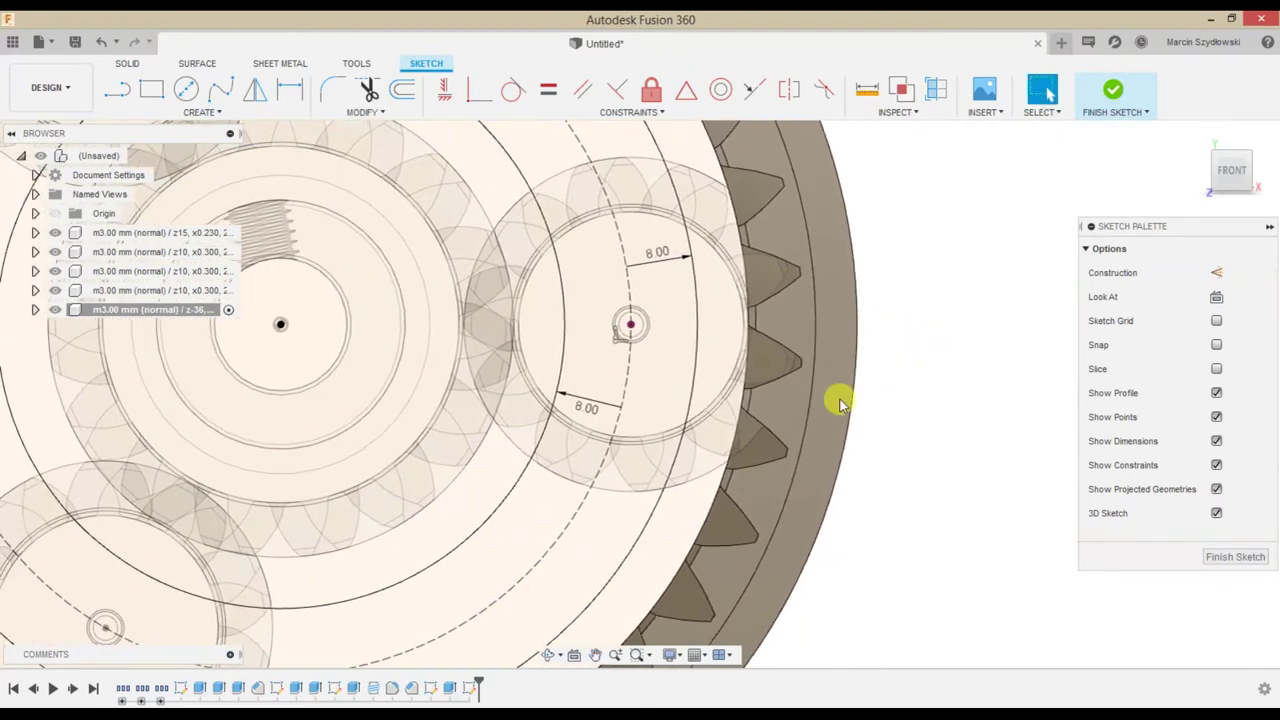
{"action": "key", "text": "l"}
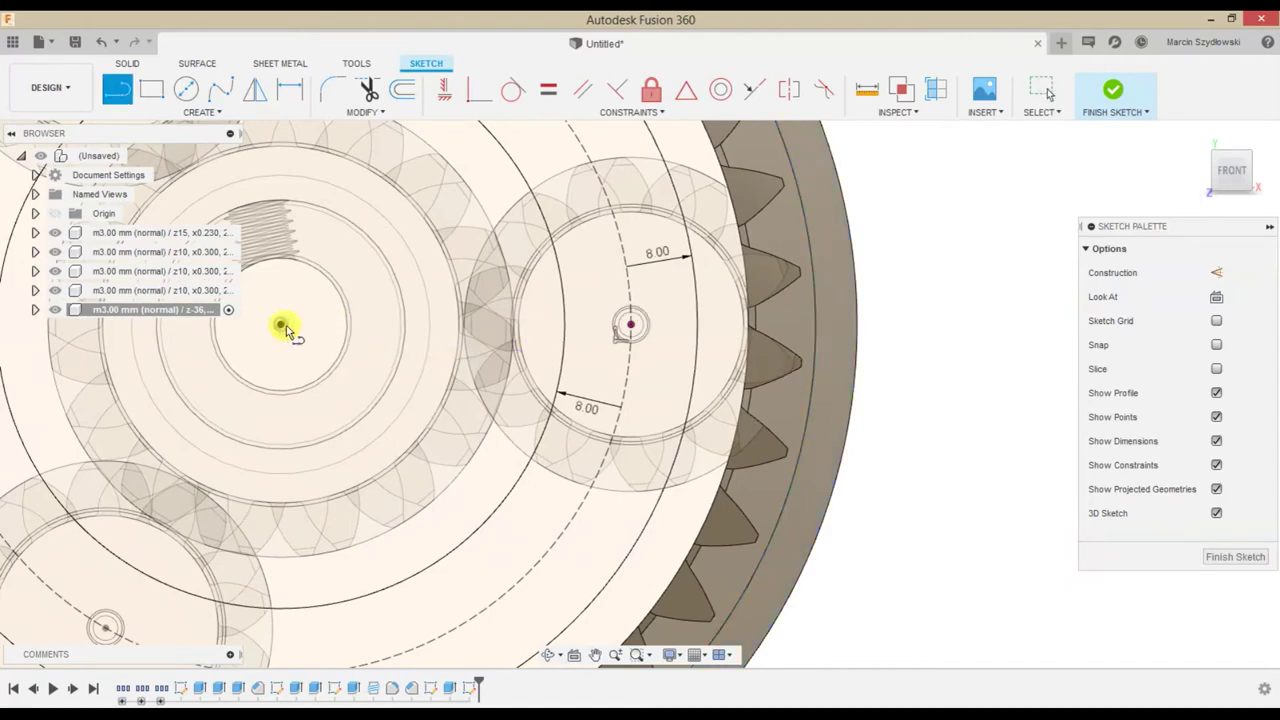
Draw a horizontal line from the outer offset circle to the ring's edge
{"action": "left_click", "coordinate": [702, 323]}
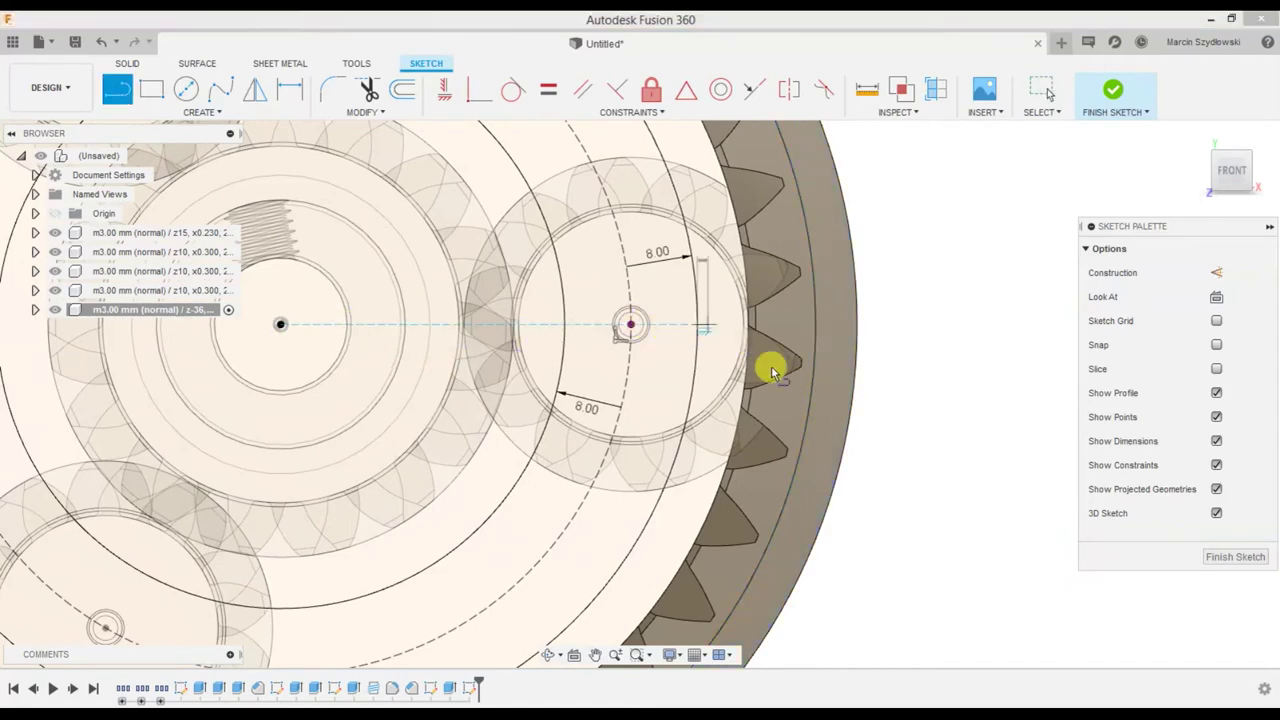
{"action": "left_click", "coordinate": [858, 328]}
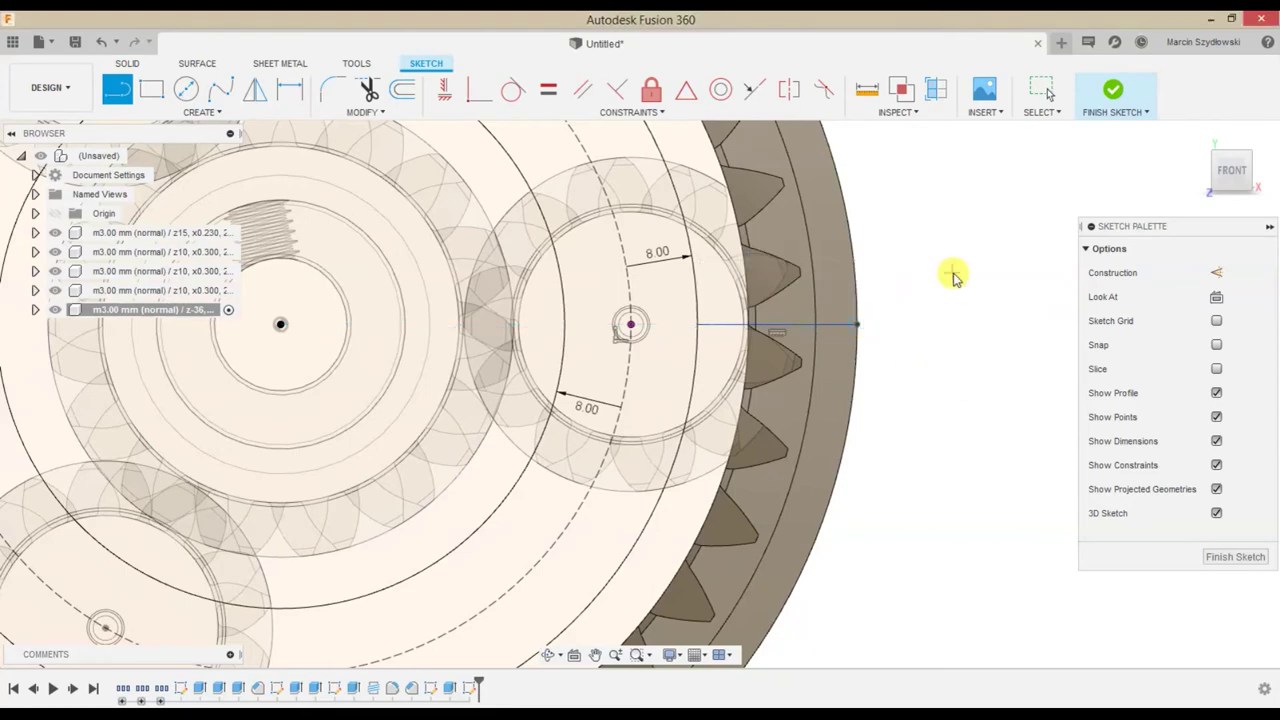
{"action": "key", "text": "Escape"}
{"action": "middle_click_drag", "start_coordinate": [931, 297], "coordinate": [926, 337]}
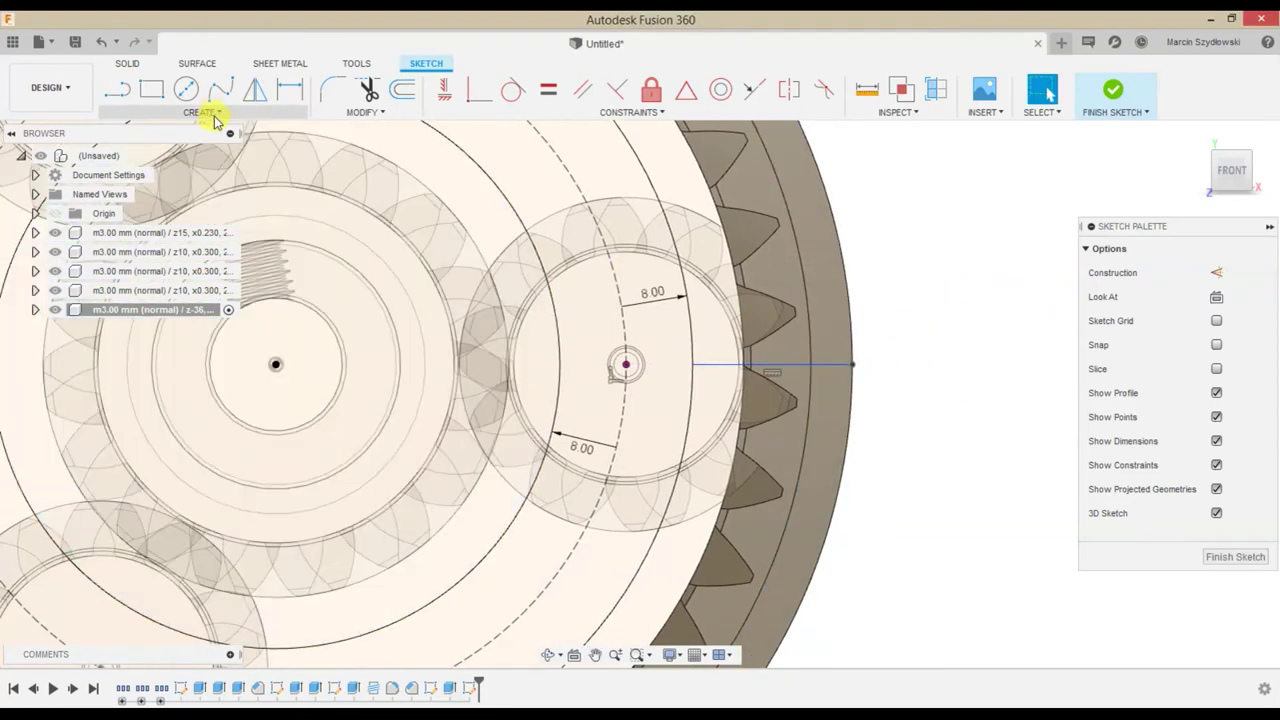
Draw a small circle above the line and make it tangent to the outer arc
{"action": "key", "text": "c"}
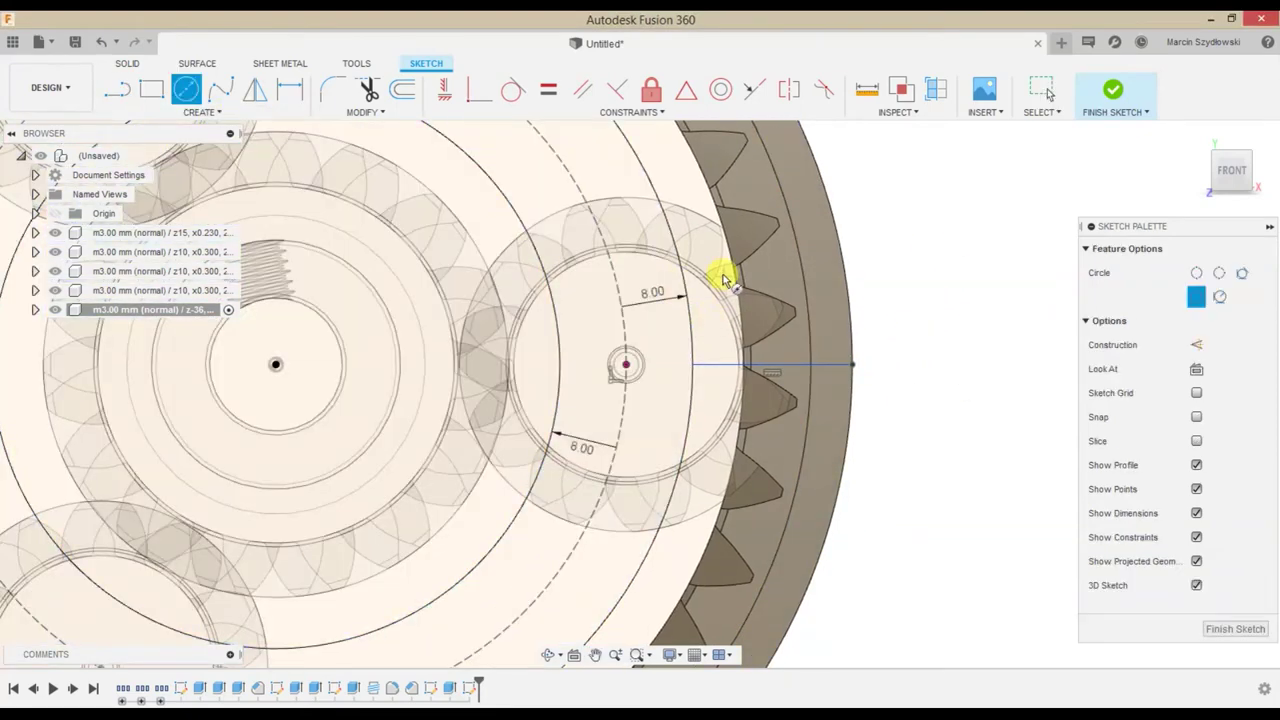
{"action": "left_click", "coordinate": [728, 280]}
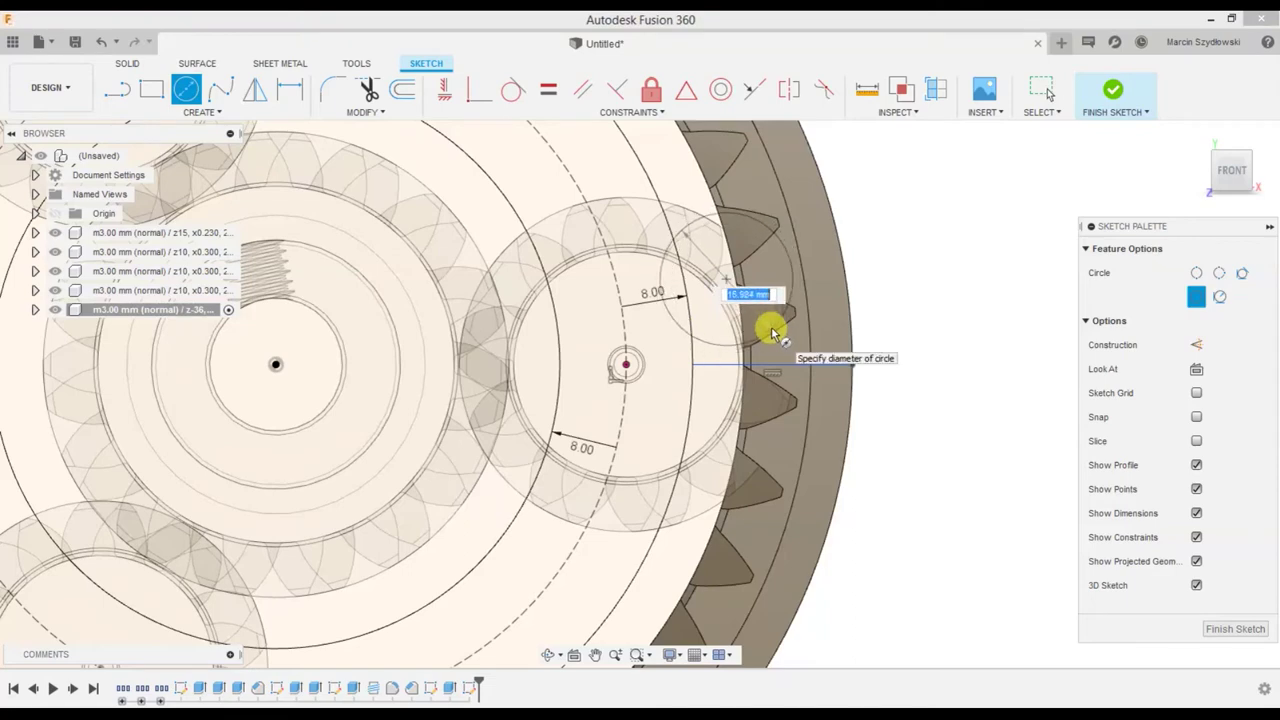
{"action": "left_click", "coordinate": [772, 333]}
{"action": "left_click", "coordinate": [528, 95]}
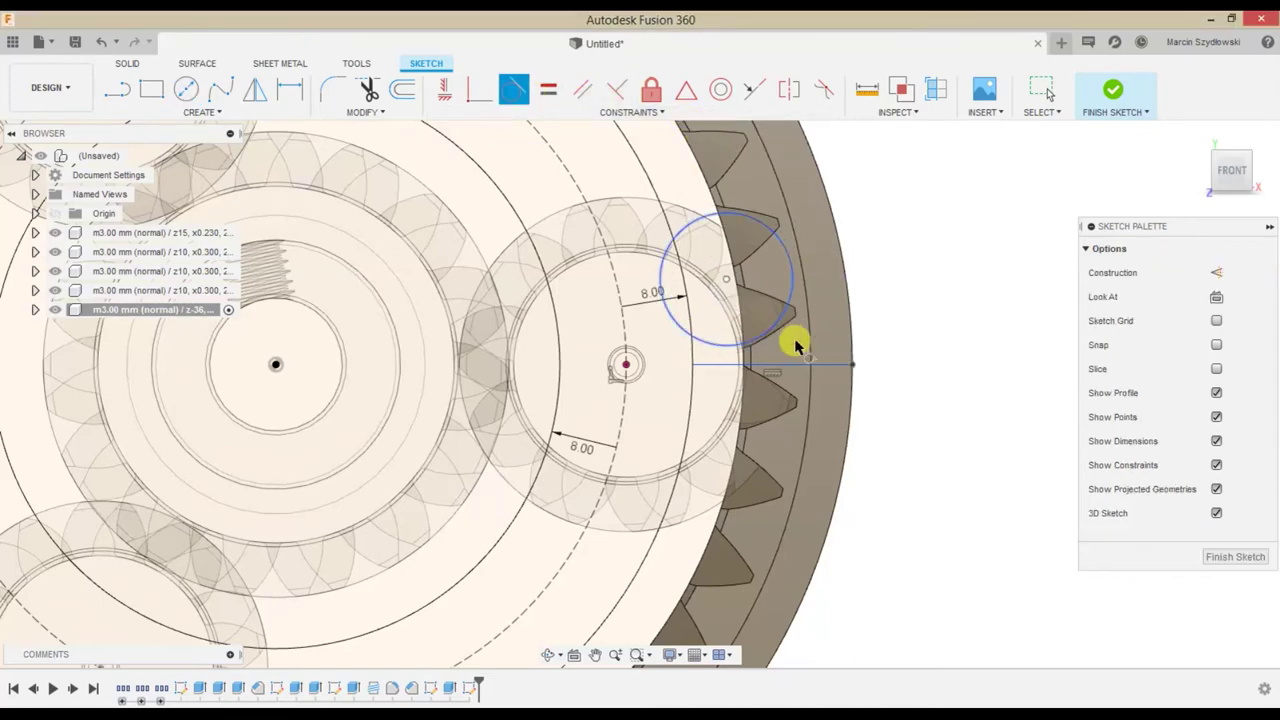
{"action": "left_click", "coordinate": [758, 350]}
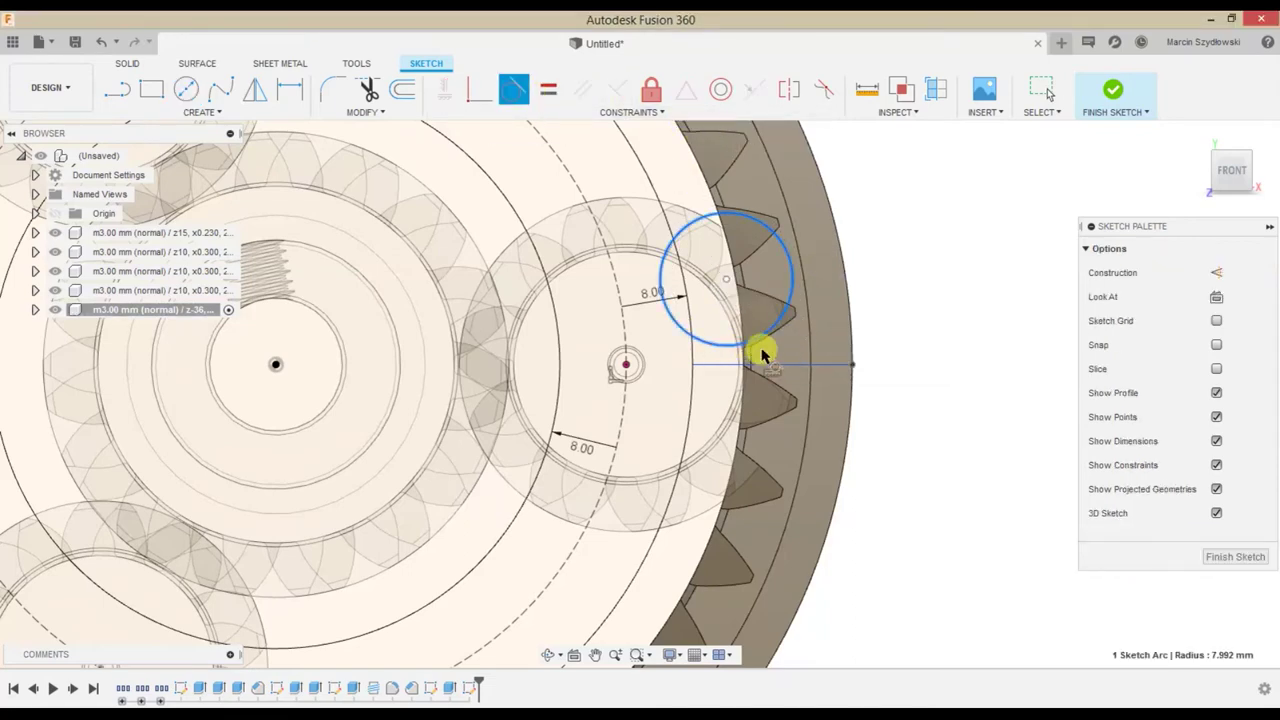
{"action": "left_click", "coordinate": [806, 277]}
{"action": "left_click", "coordinate": [686, 286]}
Reapply tangency between the small circle and the large arc, sliding it toward the line
{"action": "middle_click_drag", "start_coordinate": [894, 294], "coordinate": [884, 306]}
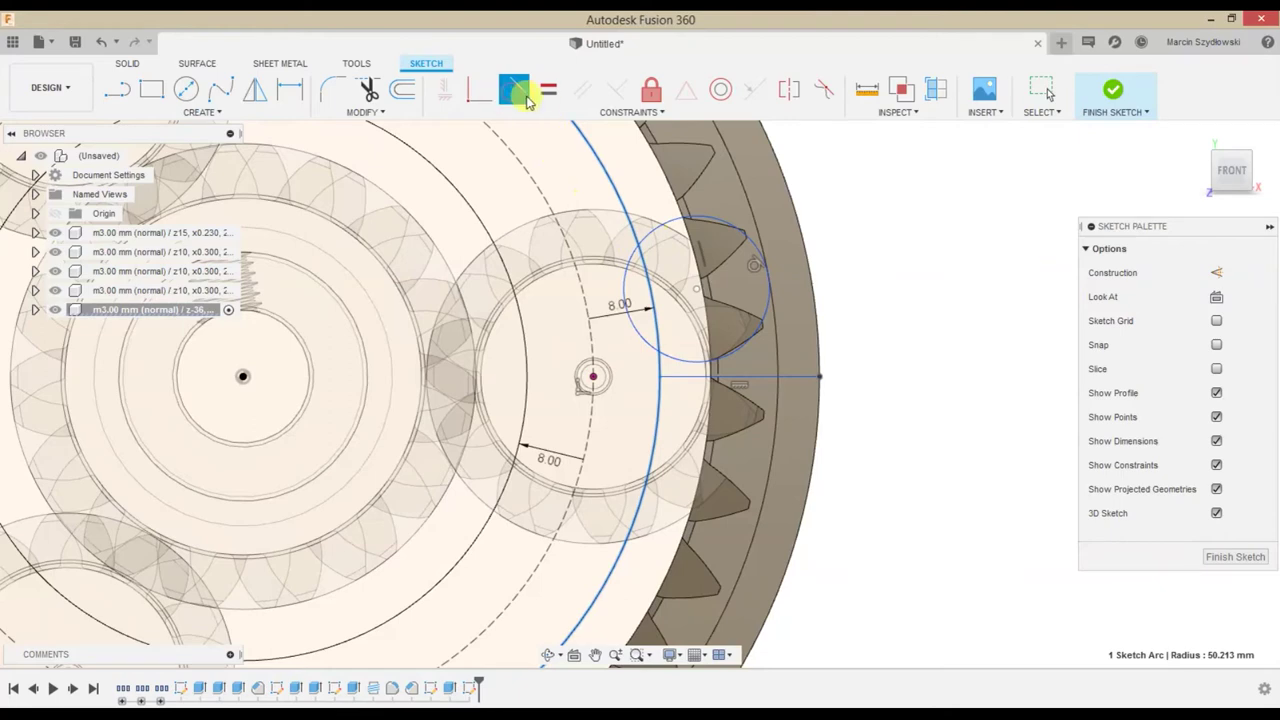
{"action": "key", "text": "Escape"}
{"action": "left_click", "coordinate": [515, 92]}
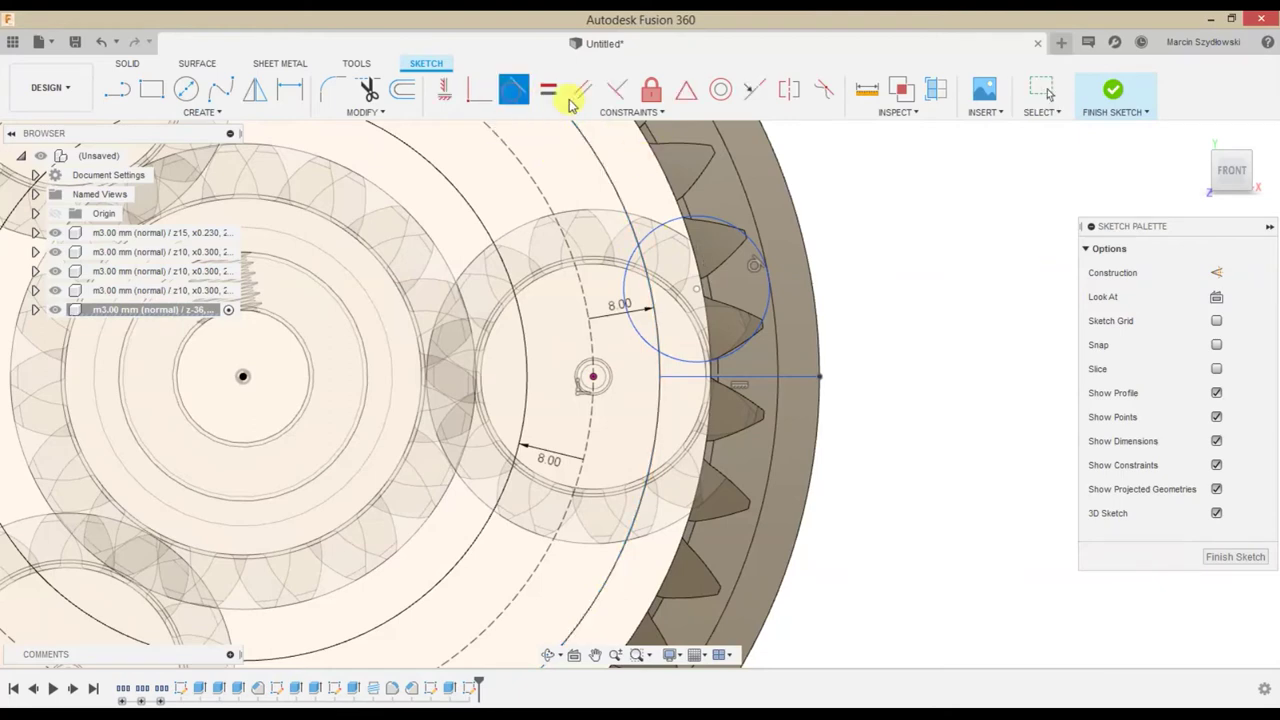
{"action": "left_click", "coordinate": [660, 233]}
{"action": "left_click", "coordinate": [630, 233]}
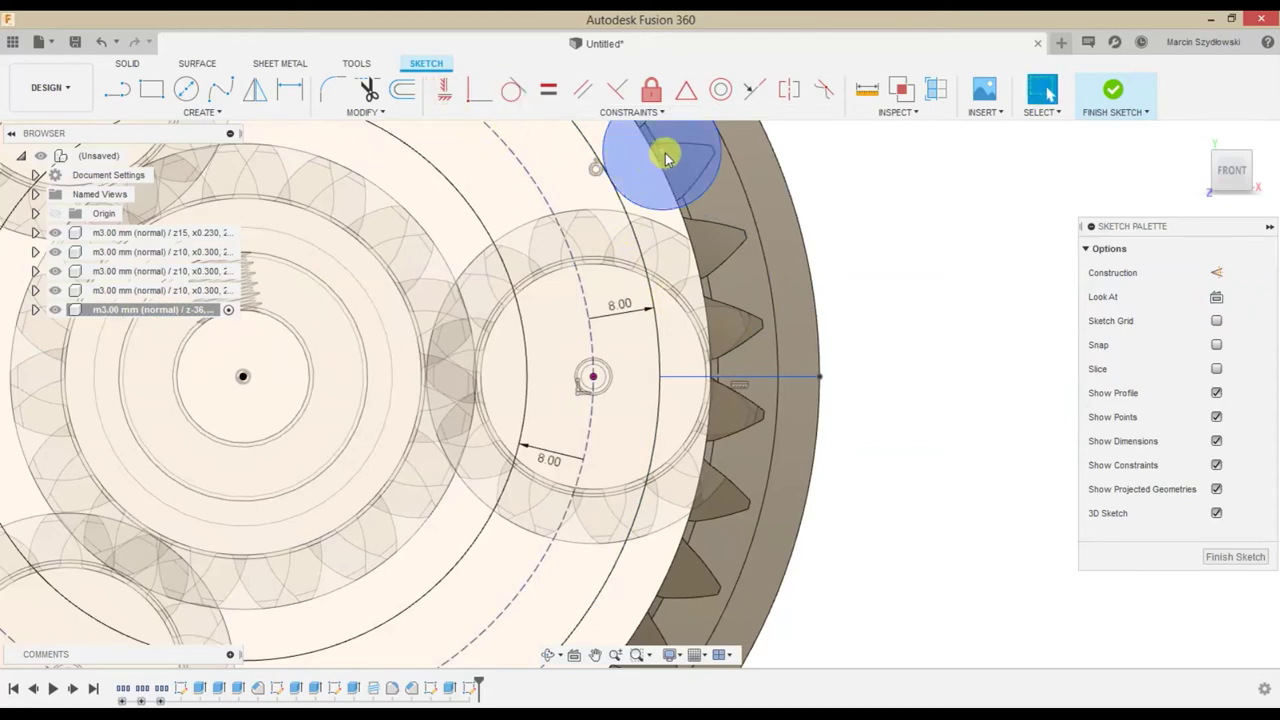
{"action": "mouse_move", "coordinate": [663, 160]}
{"action": "left_mouse_down"}
{"action": "mouse_move", "coordinate": [712, 270]}
{"action": "mouse_move", "coordinate": [700, 250]}
{"action": "left_mouse_up"}
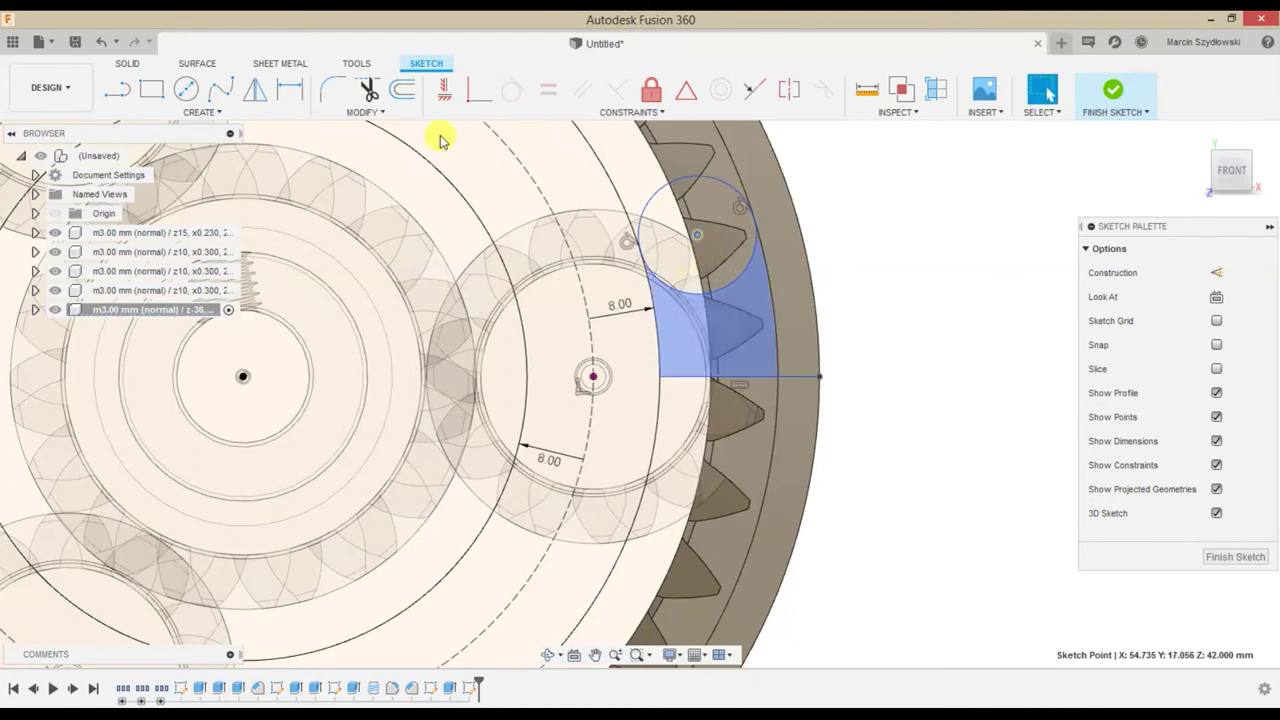
Mirror the tangent small circle across the horizontal line
{"action": "left_click", "coordinate": [250, 91]}
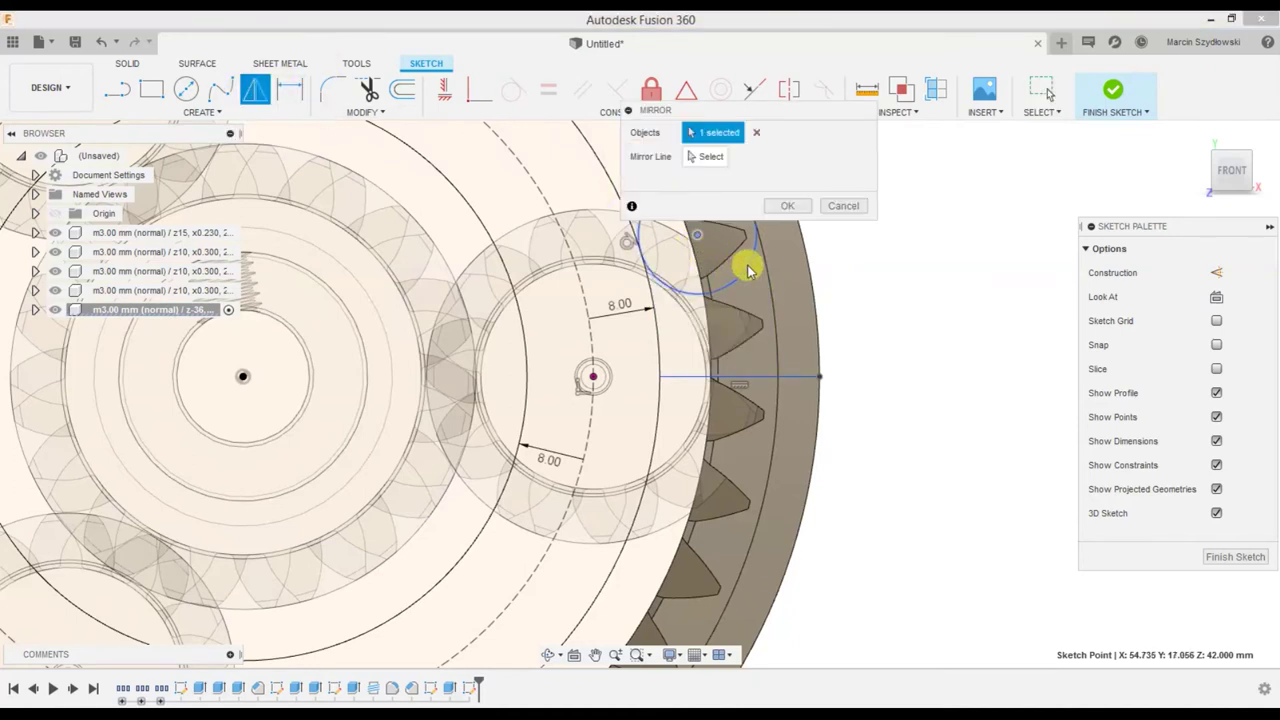
{"action": "left_click", "coordinate": [747, 269]}
{"action": "left_click", "coordinate": [708, 156]}
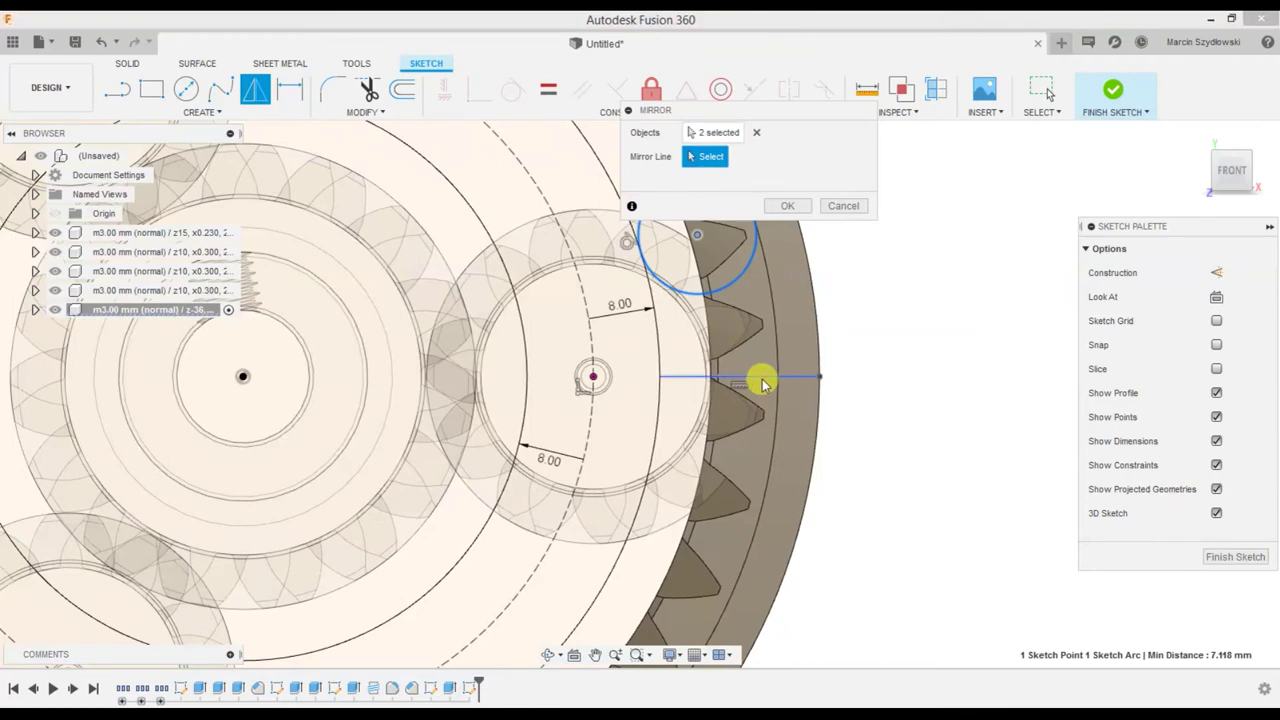
{"action": "left_click", "coordinate": [761, 378]}
{"action": "left_click", "coordinate": [788, 205]}
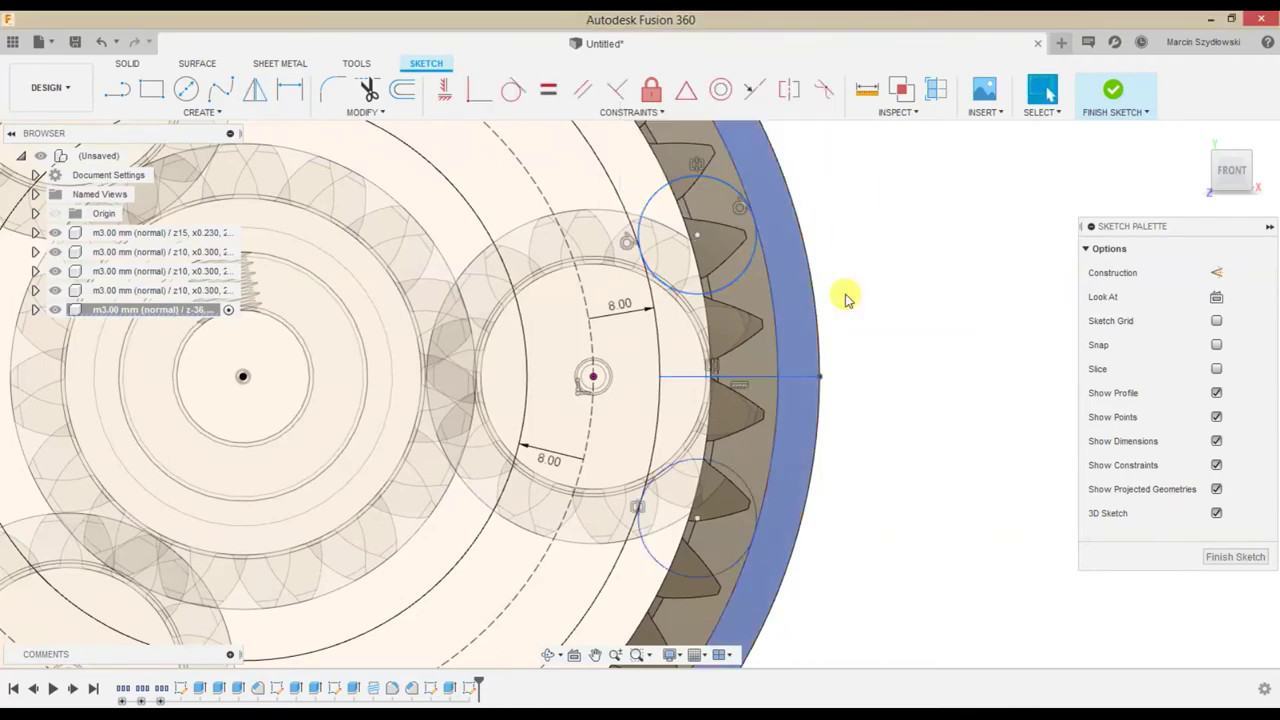
{"action": "scroll", "coordinate": [846, 343], "scroll_direction": "down", "scroll_amount": 3}
{"action": "mouse_move", "coordinate": [846, 343]}
{"action": "middle_mouse_down"}
{"action": "mouse_move", "coordinate": [903, 373]}
{"action": "mouse_move", "coordinate": [866, 374]}
{"action": "middle_mouse_up"}
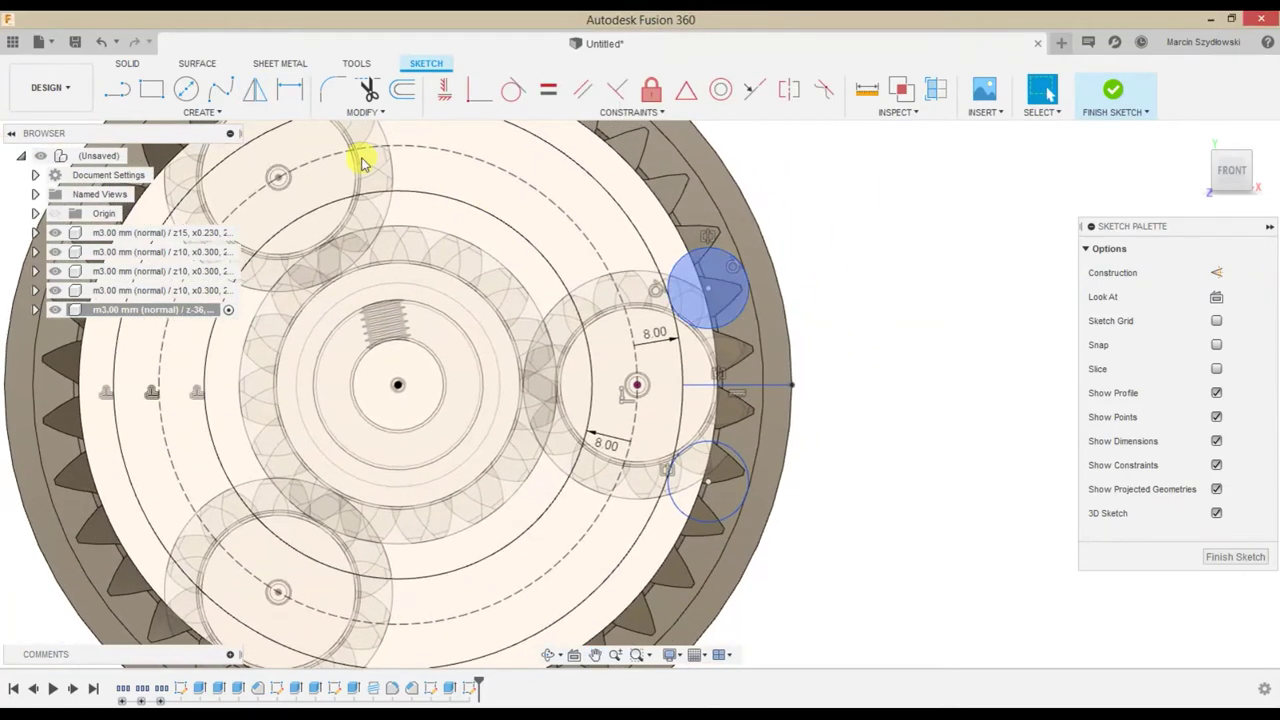
Circular-pattern both small circles three times around the gearbox centre
{"action": "left_click", "coordinate": [205, 112]}
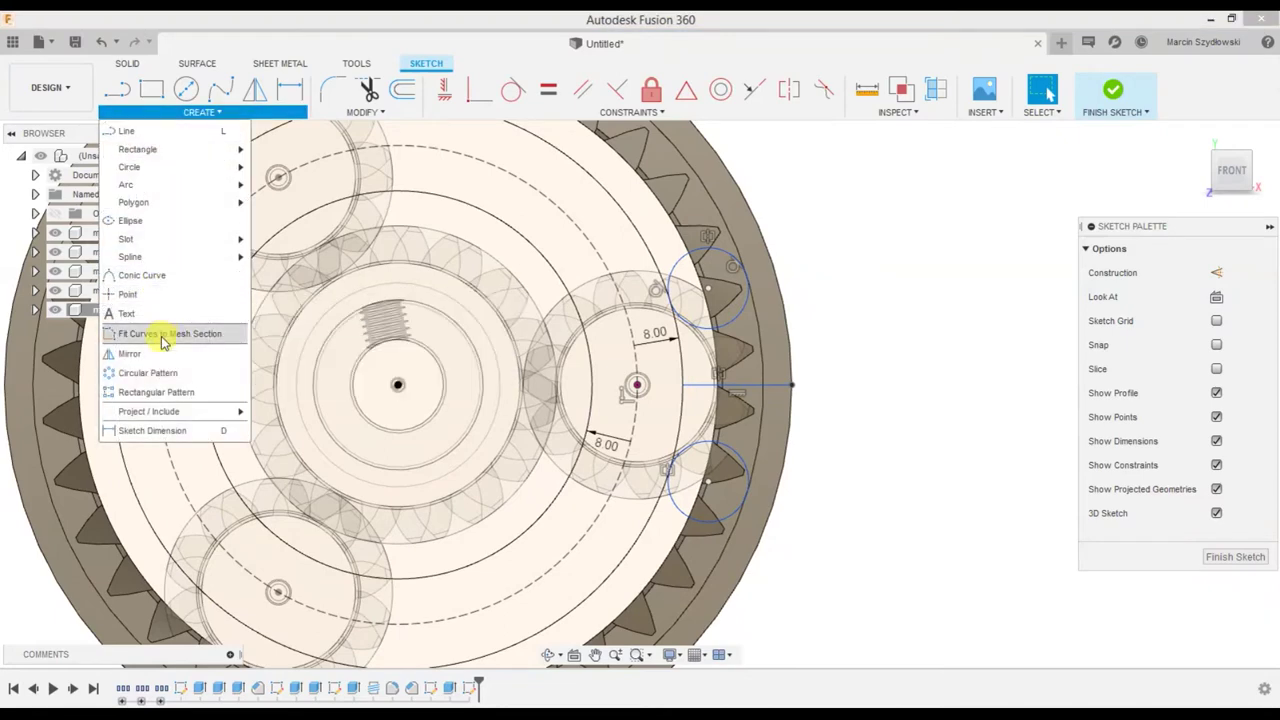
{"action": "left_click", "coordinate": [155, 372]}
{"action": "left_click", "coordinate": [737, 314]}
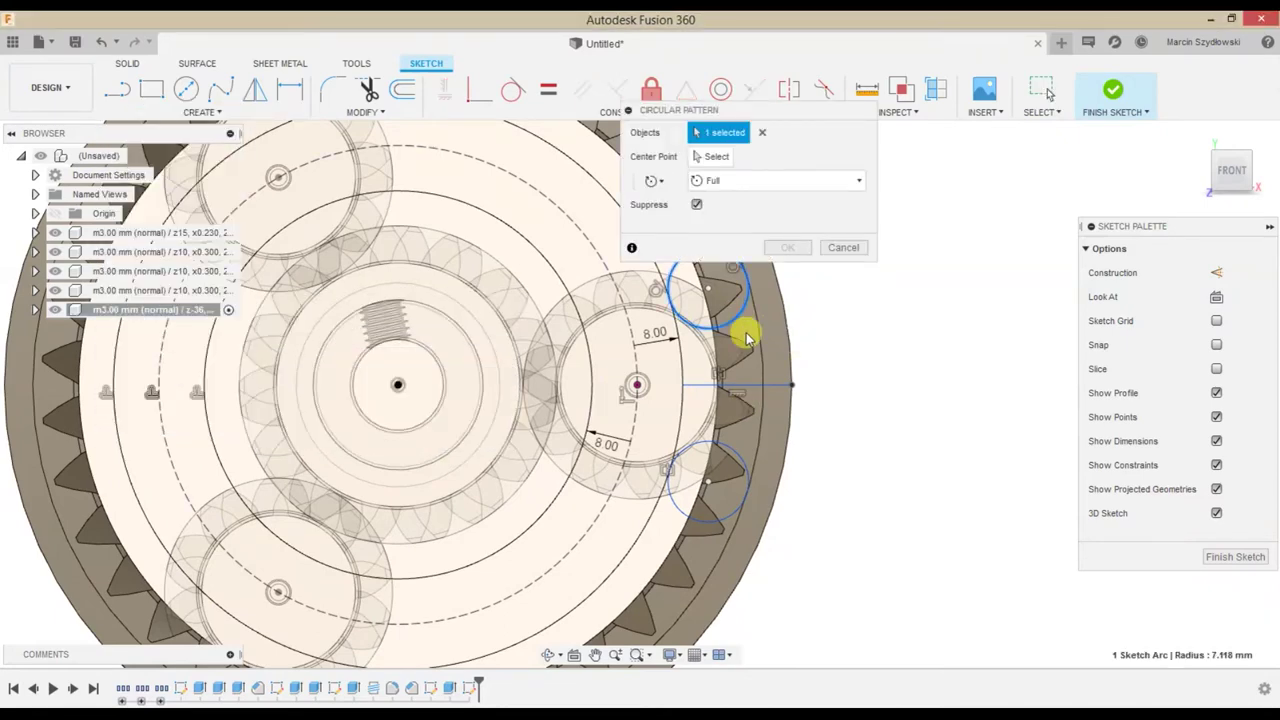
{"action": "left_click", "coordinate": [730, 445]}
{"action": "left_click", "coordinate": [714, 157]}
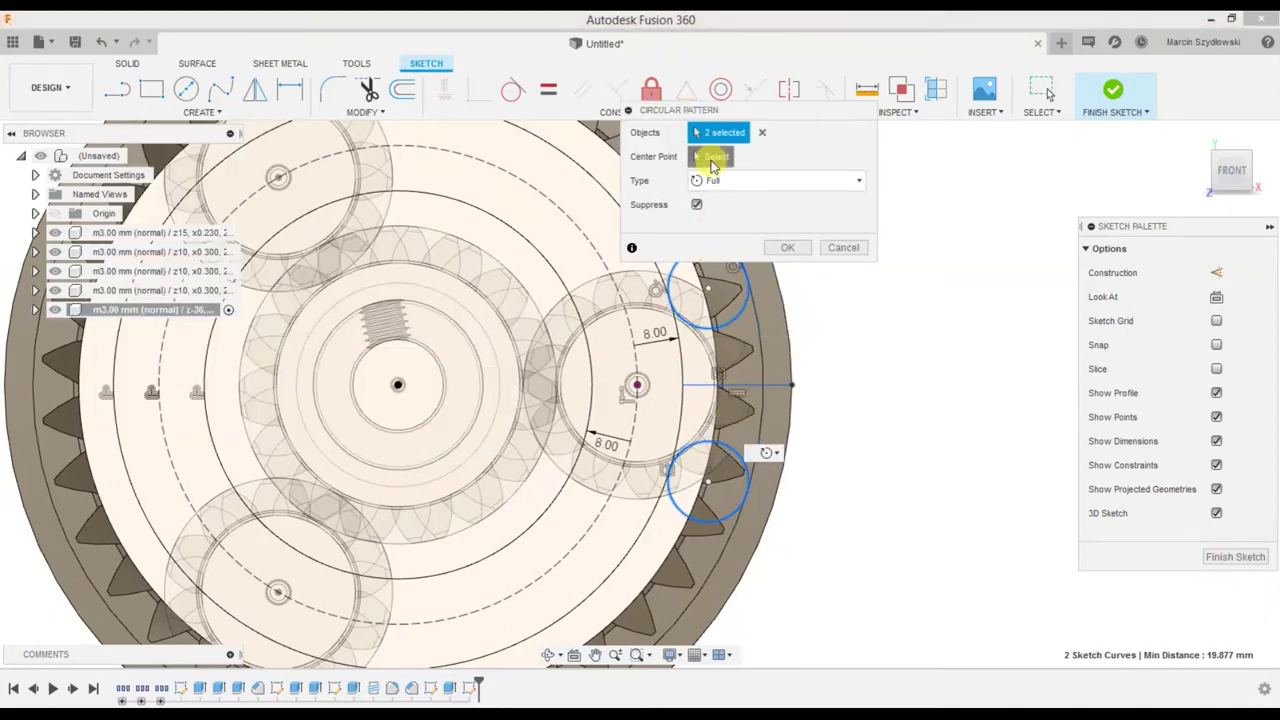
{"action": "left_click", "coordinate": [398, 387]}
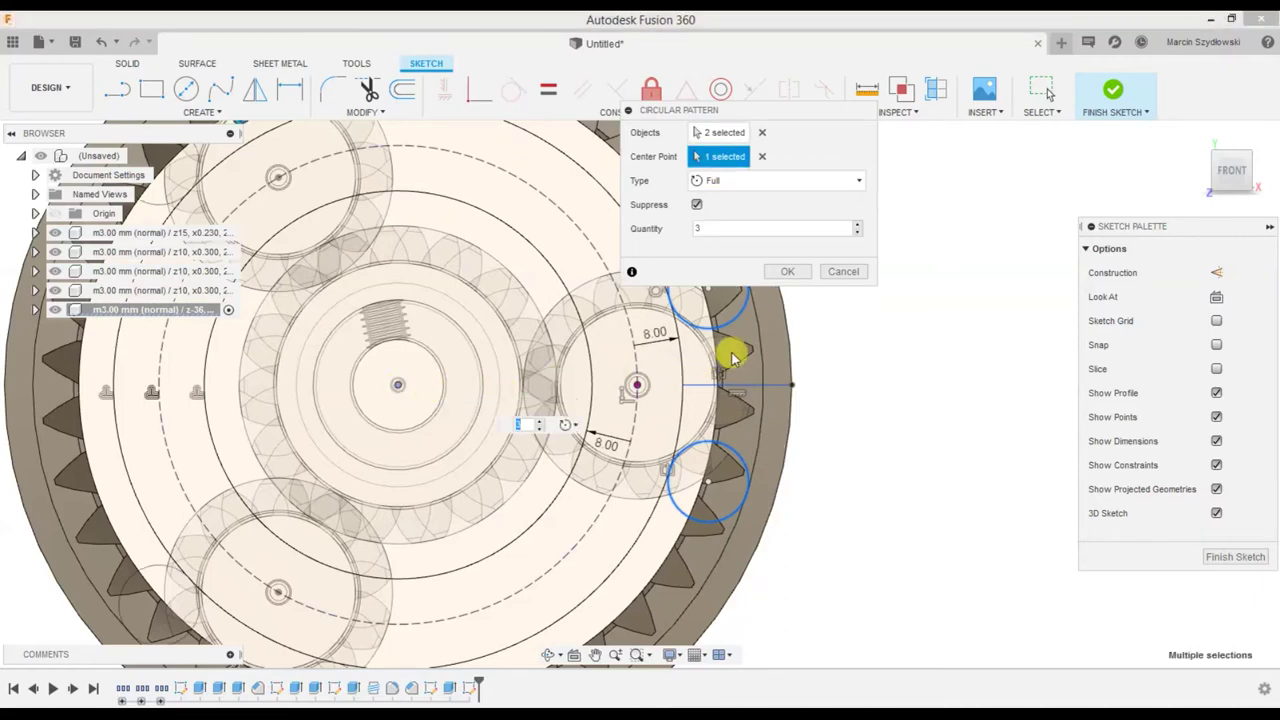
{"action": "left_click", "coordinate": [787, 273]}
{"action": "scroll", "coordinate": [808, 334], "scroll_direction": "down", "scroll_amount": 3}
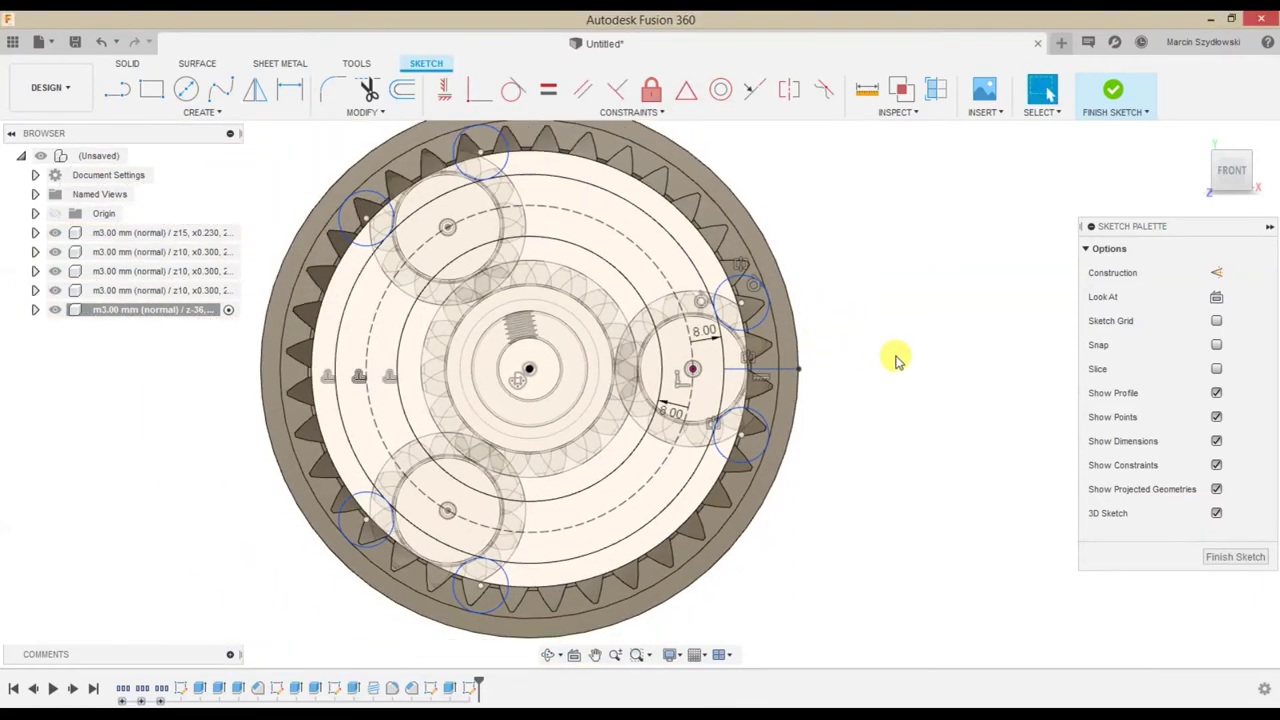
{"action": "middle_click_drag", "start_coordinate": [894, 357], "coordinate": [845, 368], "text": "shift"}
Extrude the band and rim ring profiles 5 mm into a slotted plate
{"action": "key", "text": "e"}
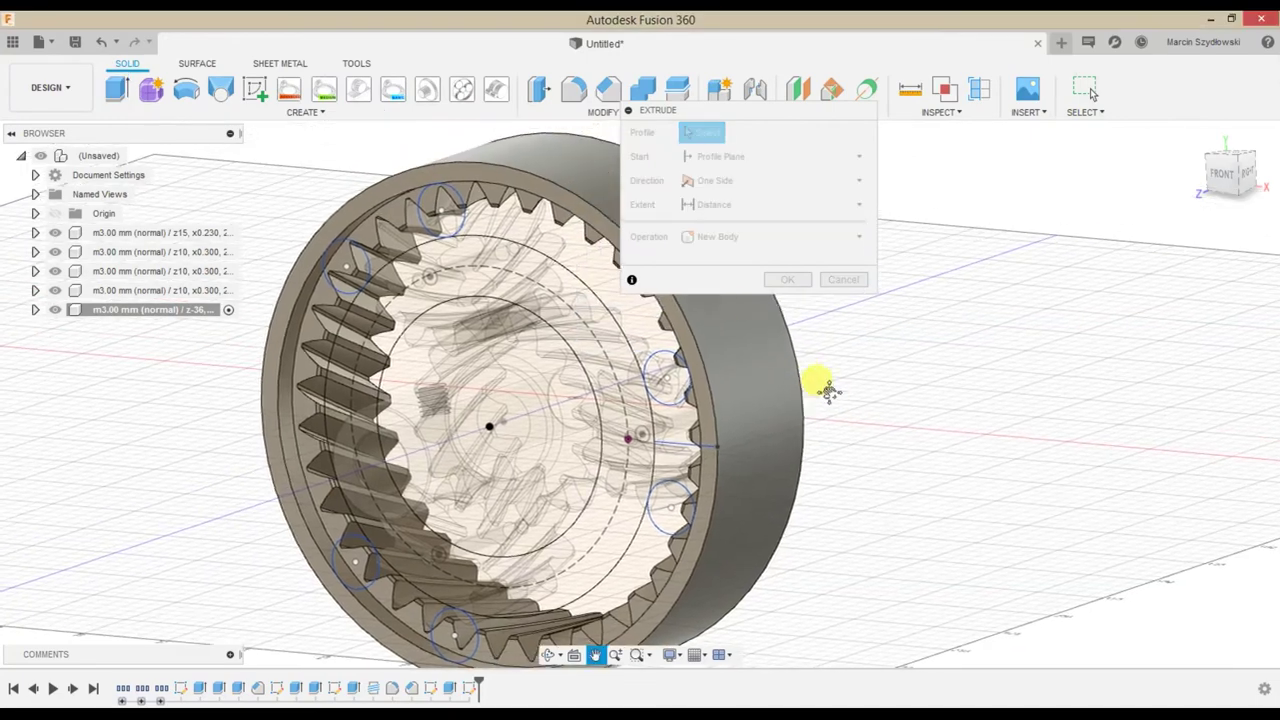
{"action": "left_click", "coordinate": [625, 440]}
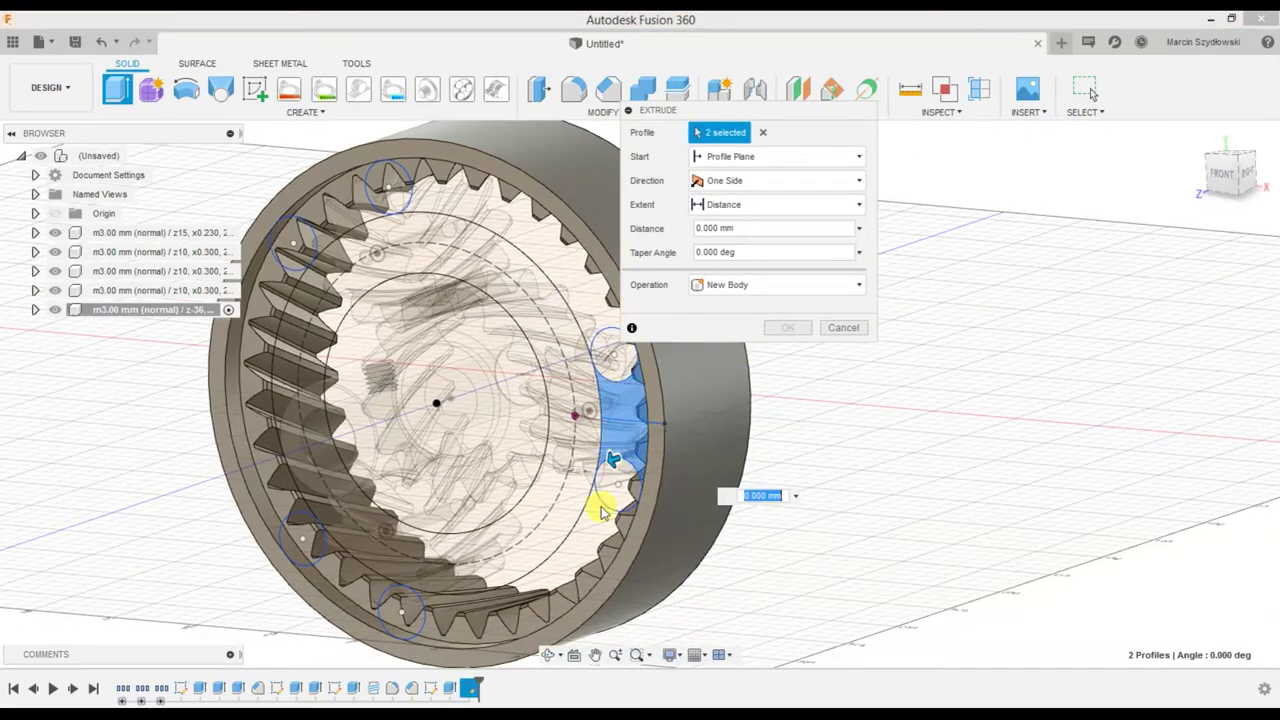
{"action": "left_click", "coordinate": [360, 585]}
{"action": "left_click", "coordinate": [322, 210]}
{"action": "left_click", "coordinate": [390, 237]}
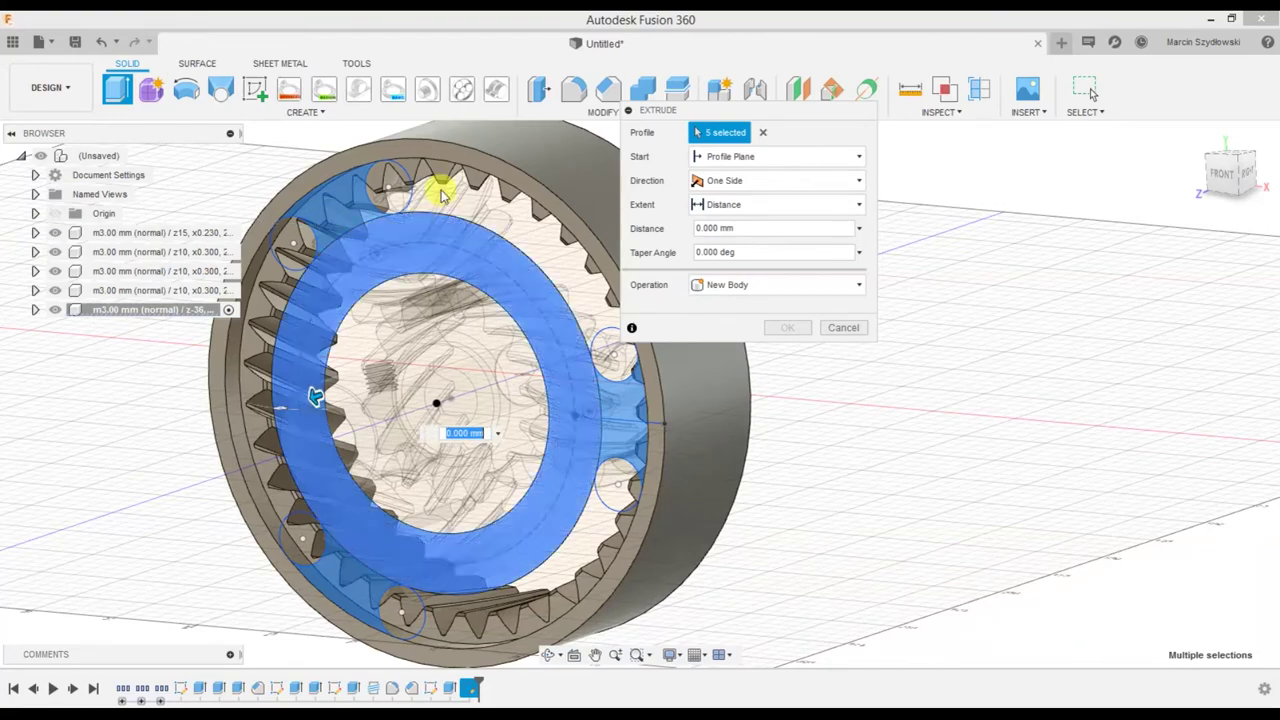
{"action": "left_click", "coordinate": [420, 155]}
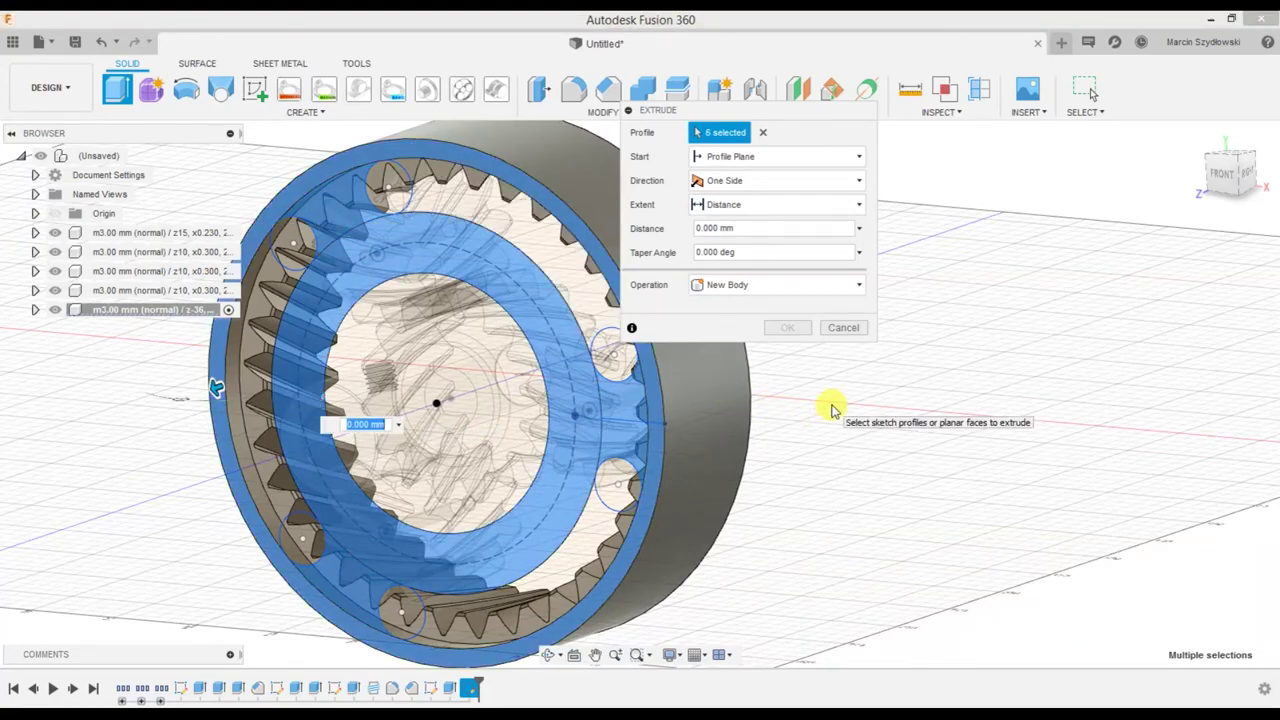
{"action": "type", "text": "5"}
{"action": "key", "text": "Return"}
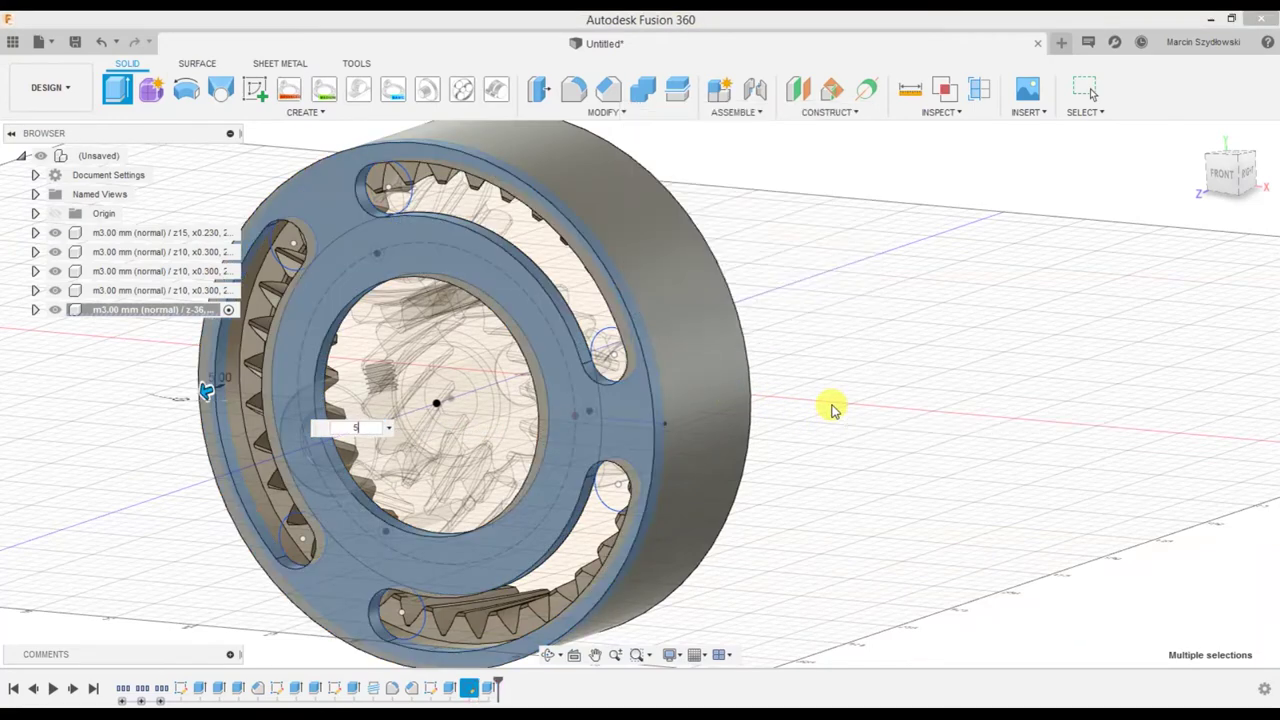
{"action": "middle_click_drag", "start_coordinate": [891, 506], "coordinate": [967, 448]}
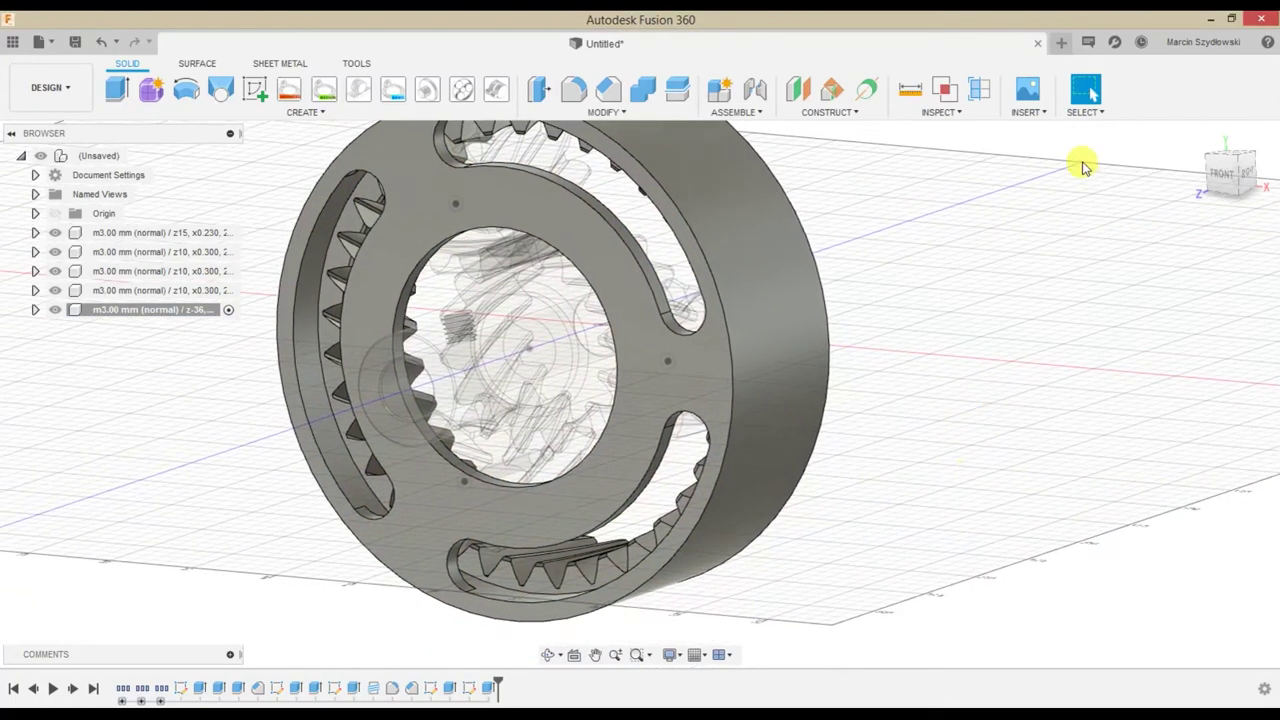
Sketch on the plate's front face and project the planet centre point
{"action": "left_click", "coordinate": [251, 96]}
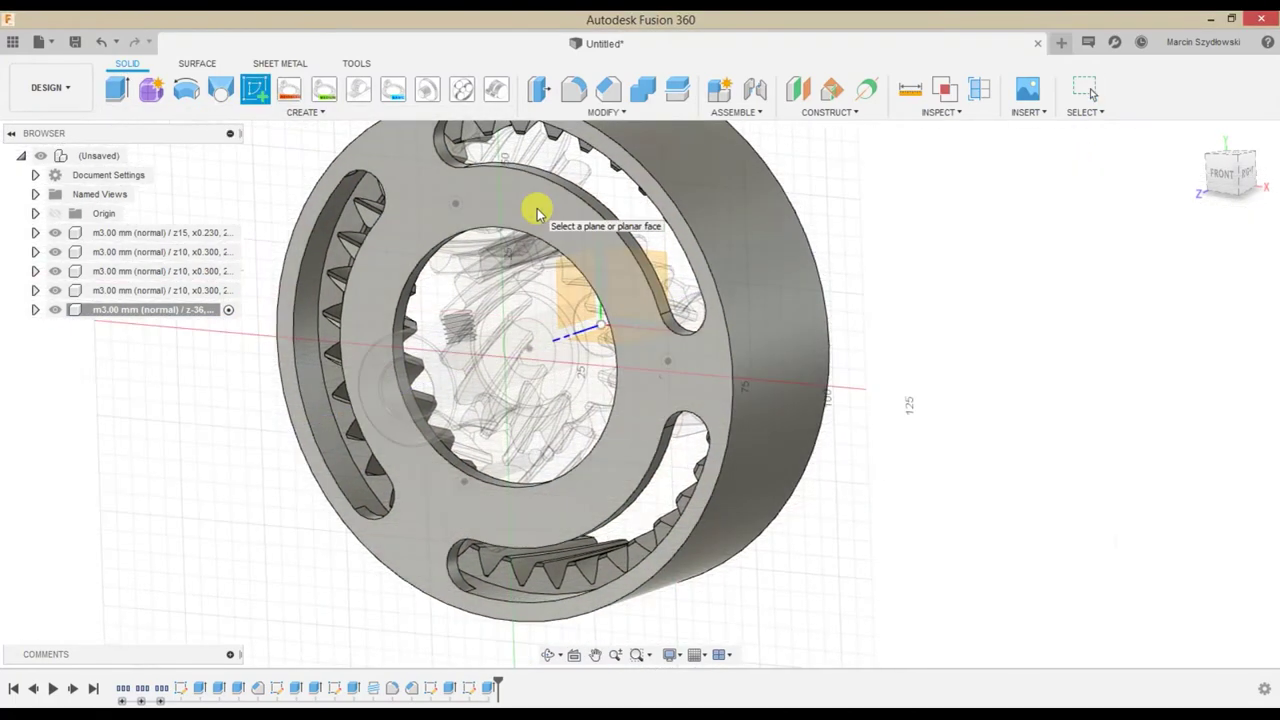
{"action": "left_click", "coordinate": [682, 334]}
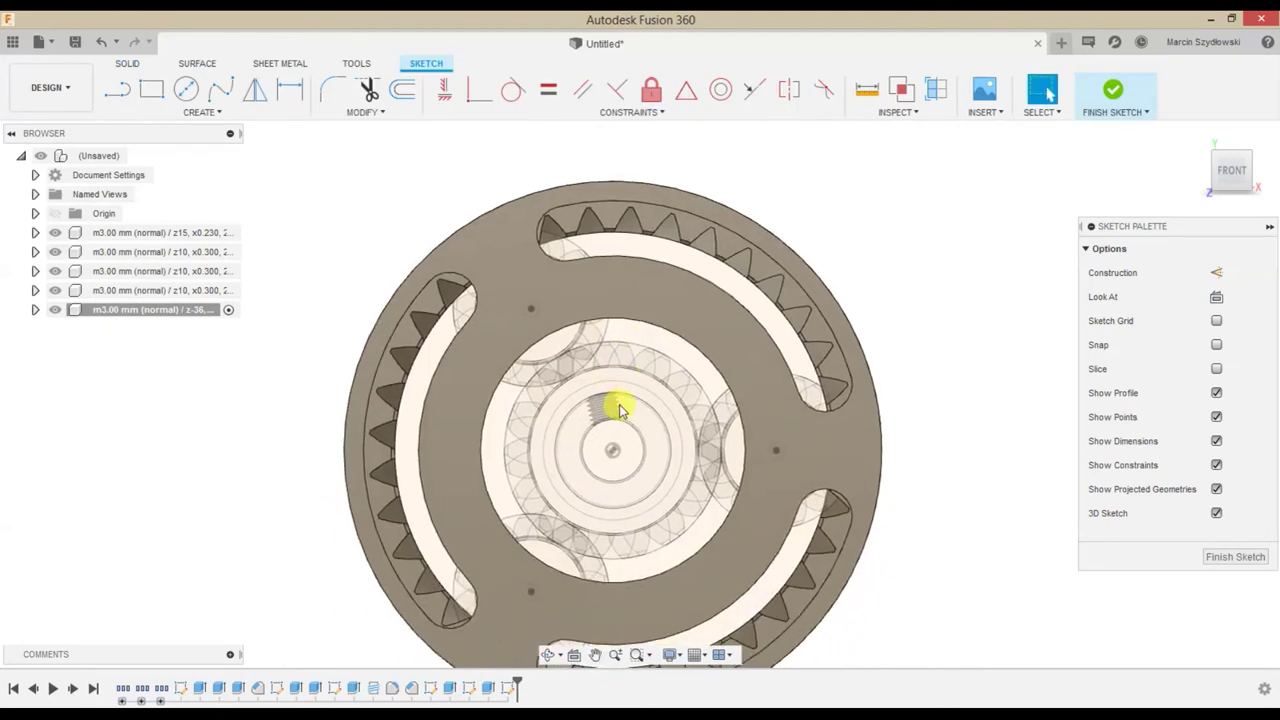
{"action": "key", "text": "c"}
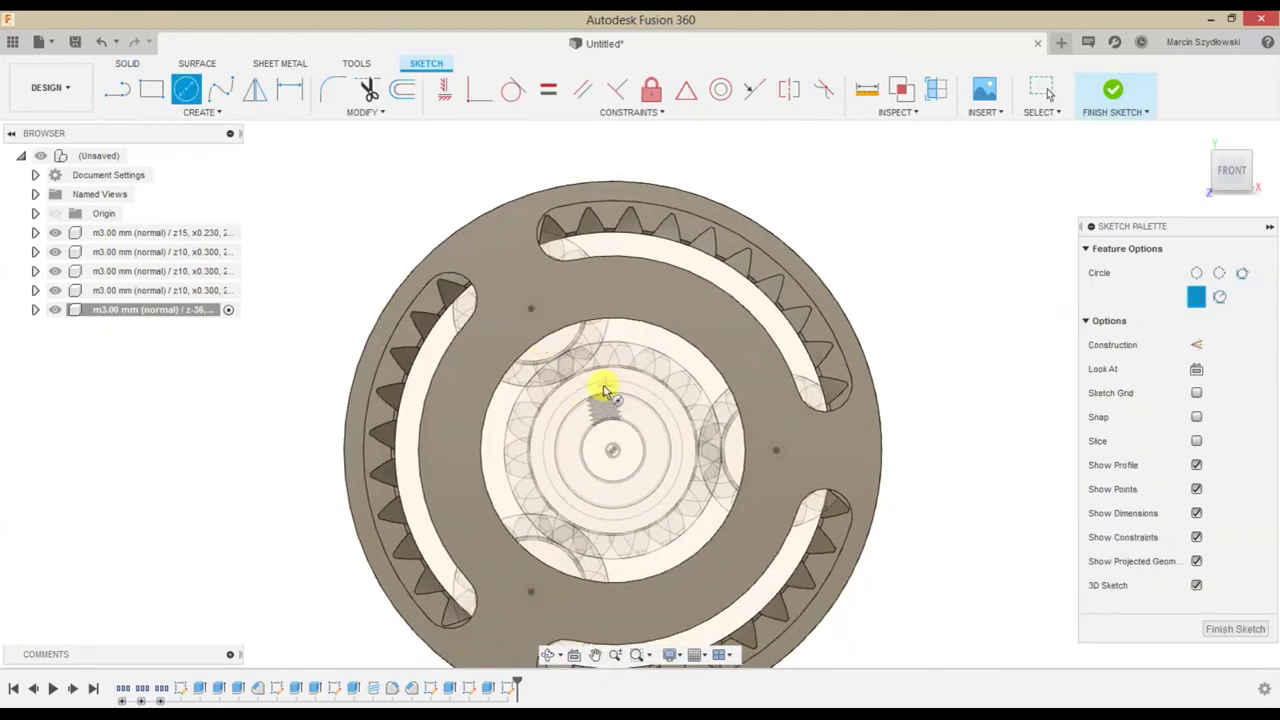
{"action": "key", "text": "p"}
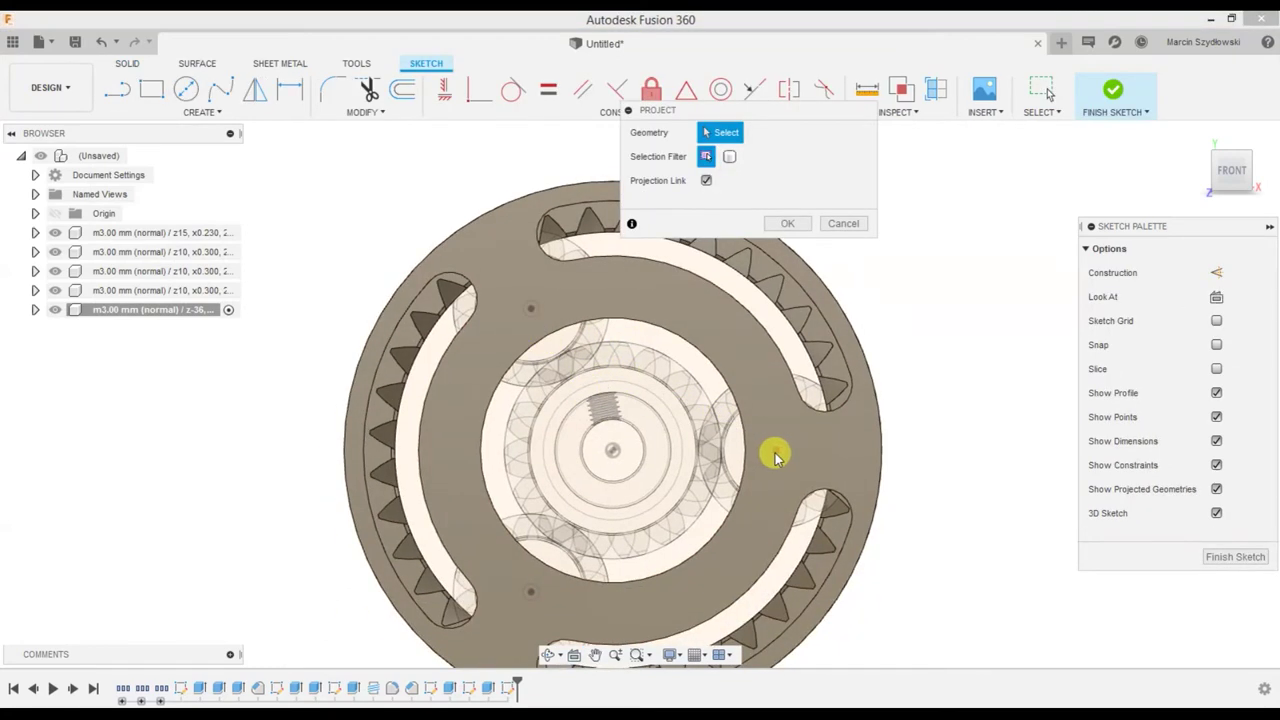
{"action": "left_click", "coordinate": [776, 450]}
{"action": "left_click", "coordinate": [787, 223]}
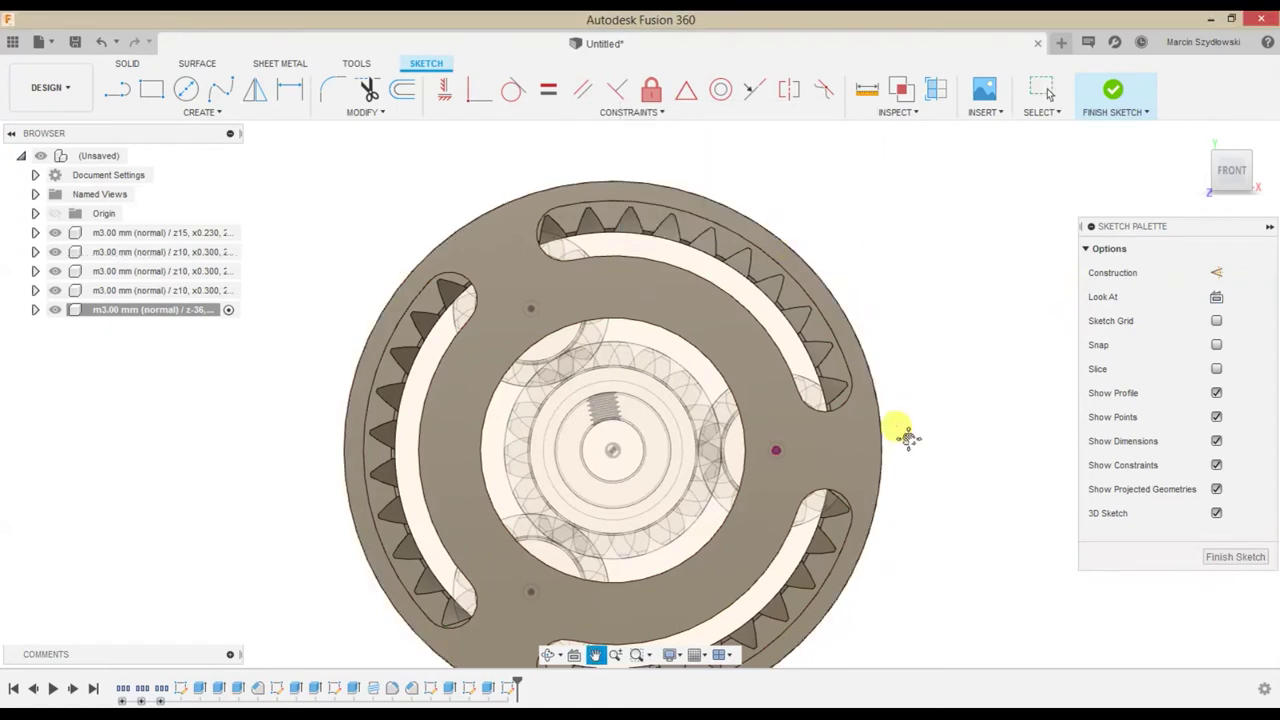
{"action": "middle_click_drag", "start_coordinate": [903, 434], "coordinate": [789, 366]}
Draw a Ø45 circle on the projected point and pattern it three times about the centre
{"action": "key", "text": "c"}
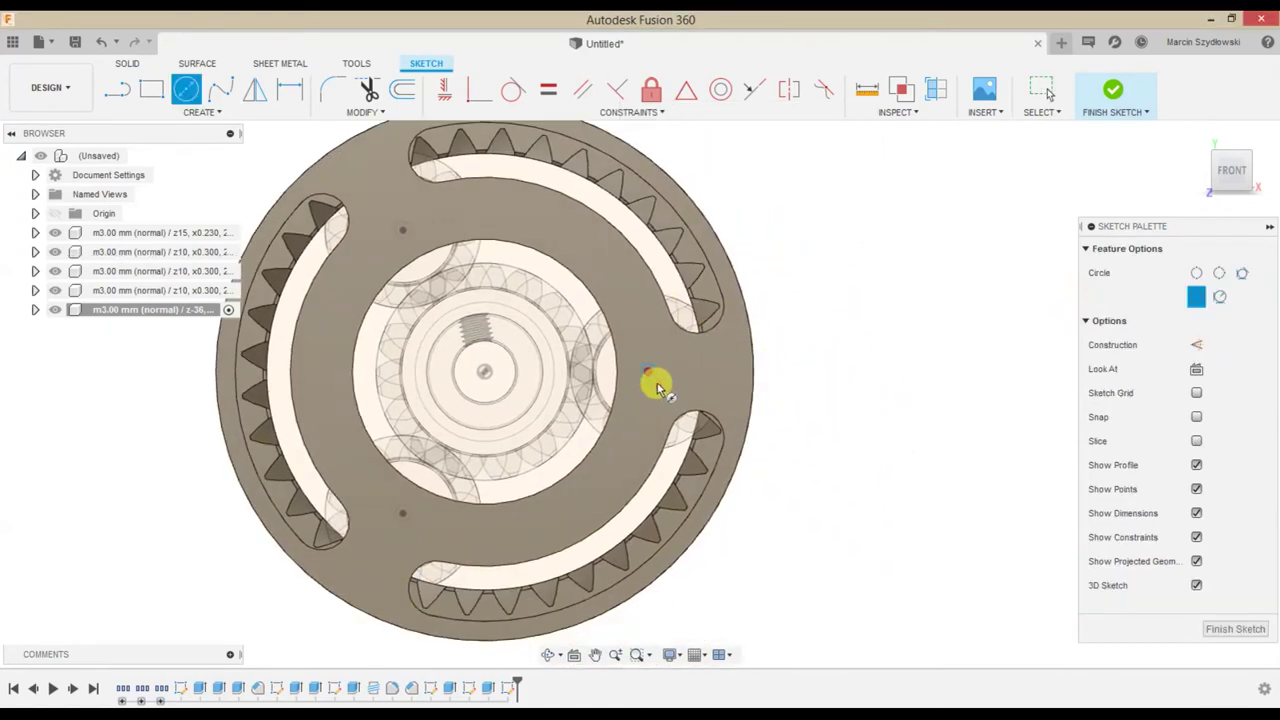
{"action": "left_click", "coordinate": [657, 383]}
{"action": "type", "text": "45"}
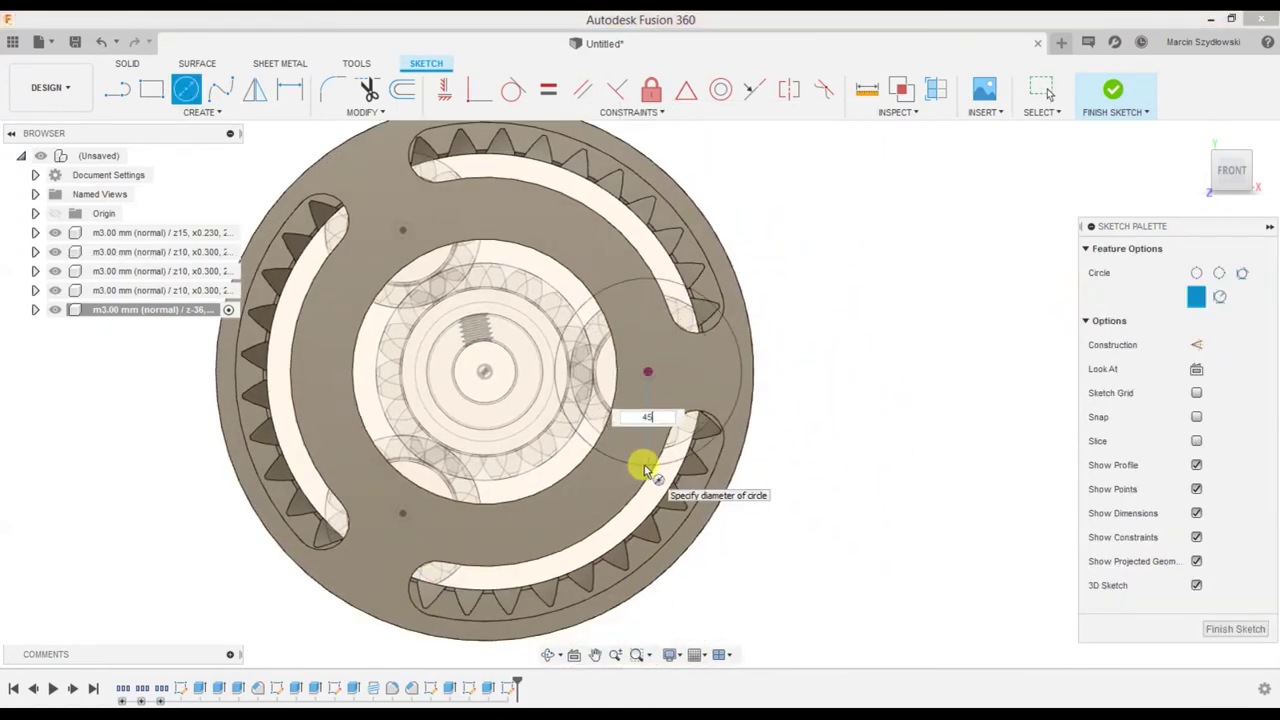
{"action": "key", "text": "Return"}
{"action": "key", "text": "Escape"}
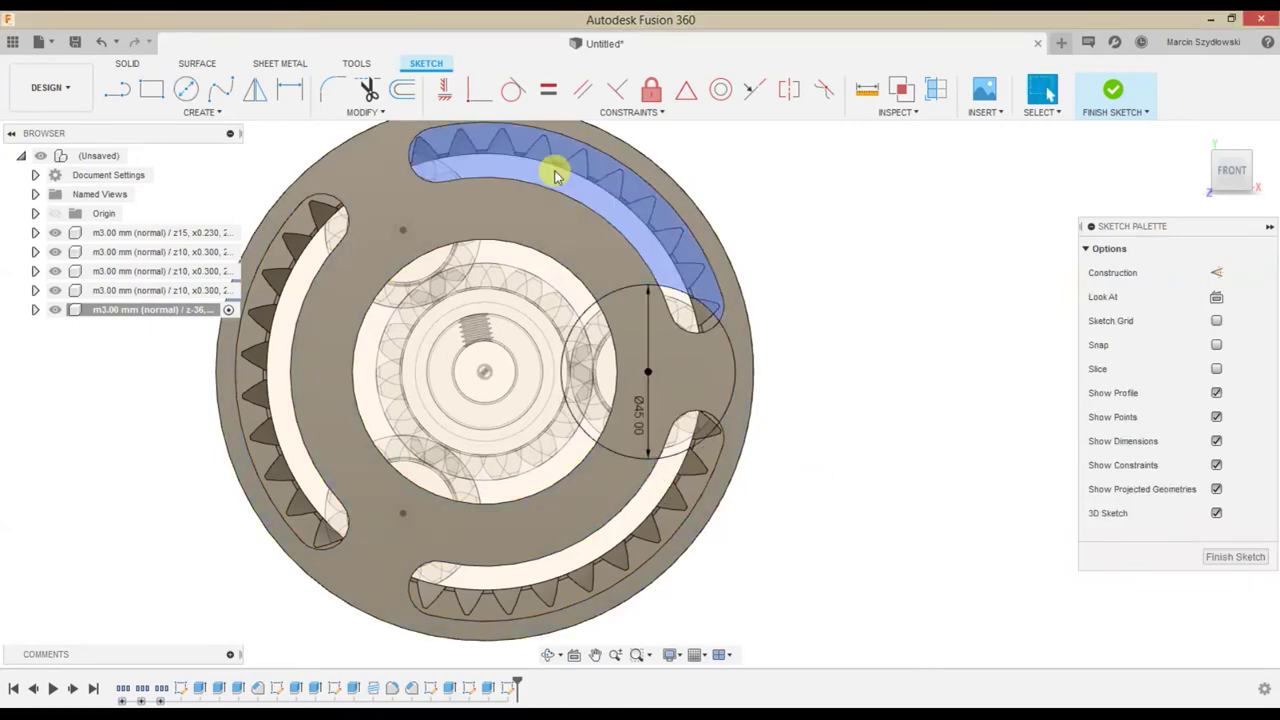
{"action": "left_click", "coordinate": [206, 110]}
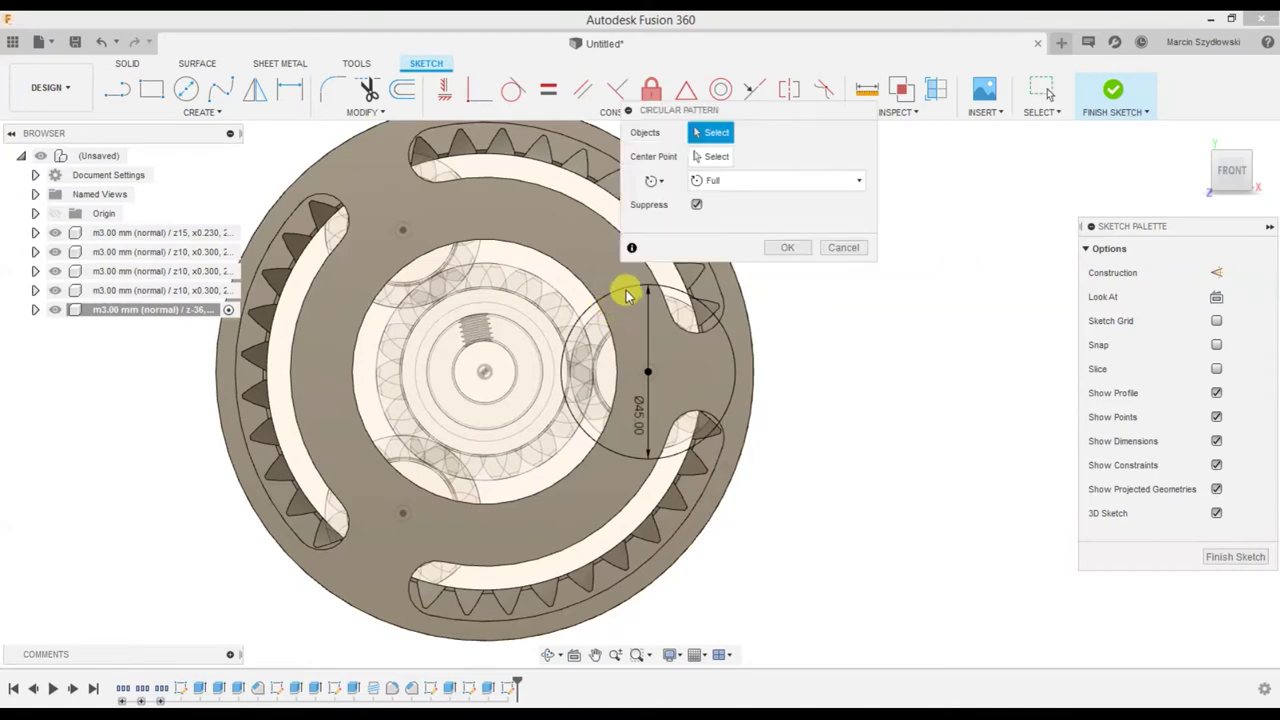
{"action": "left_click", "coordinate": [630, 290]}
{"action": "left_click", "coordinate": [710, 157]}
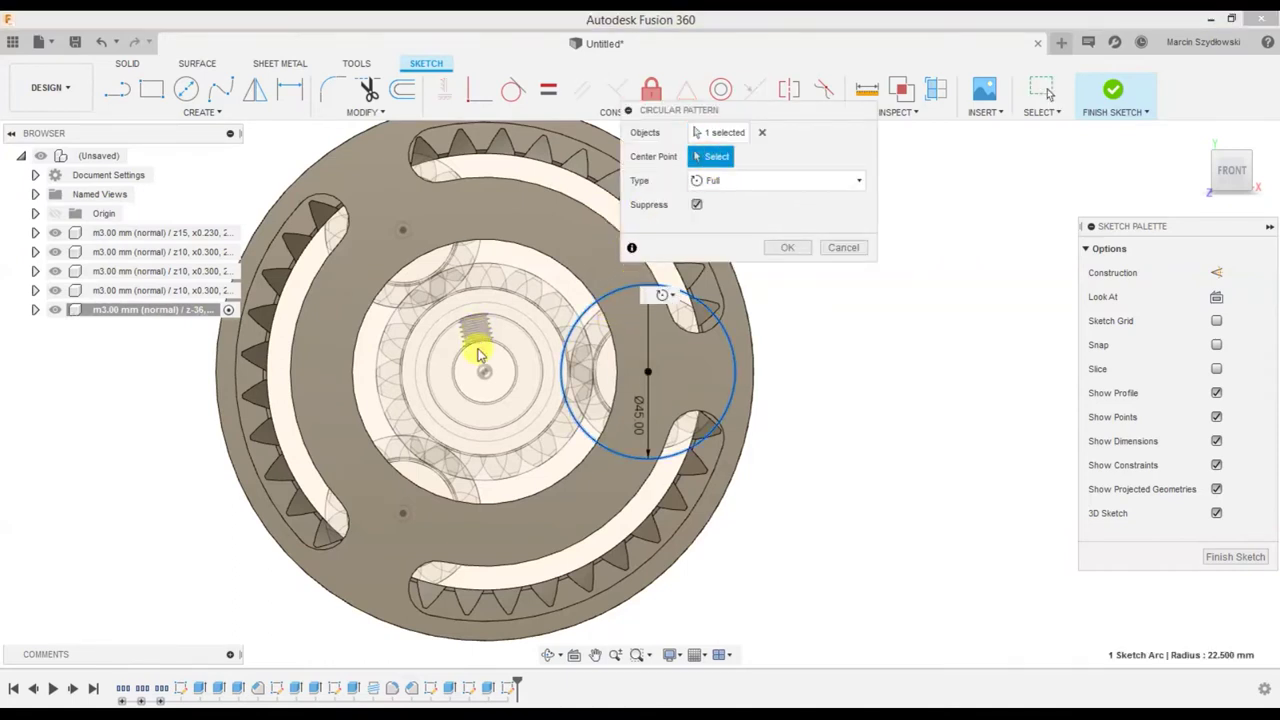
{"action": "left_click", "coordinate": [484, 372]}
{"action": "left_click", "coordinate": [797, 281]}
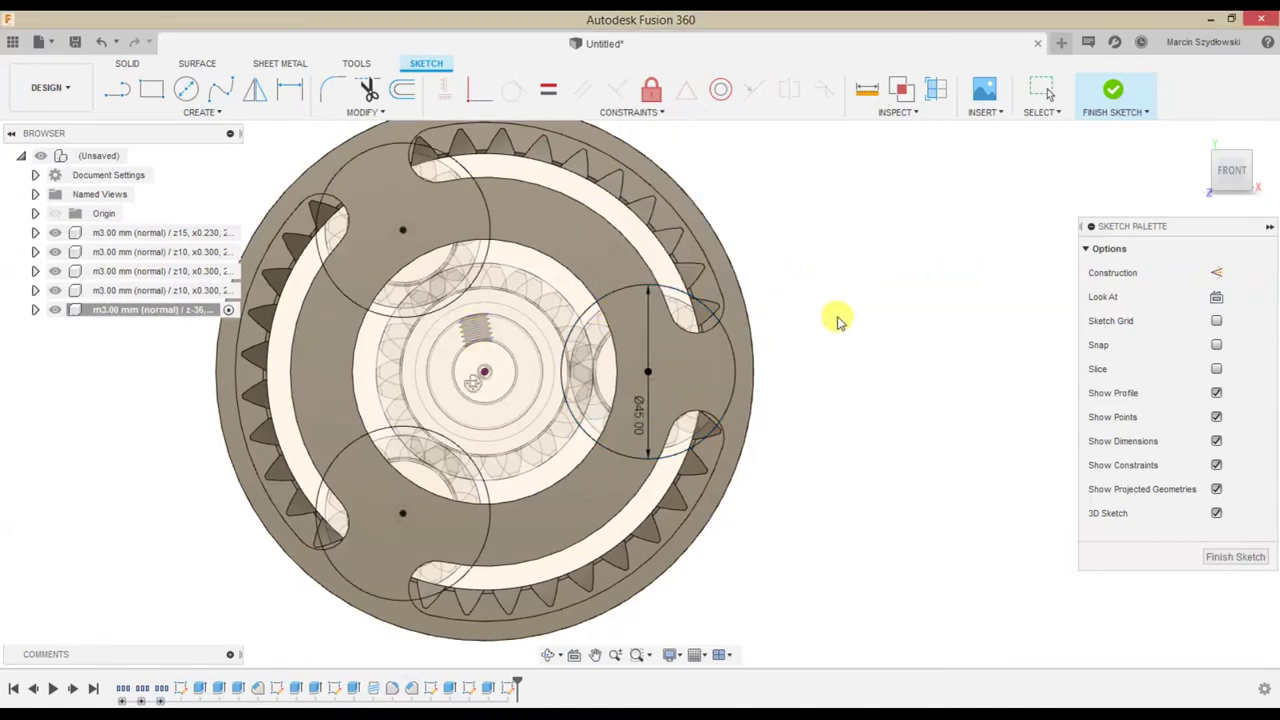
Extrude the three ring segments between the Ø45 circles 37 mm into lobes
{"action": "key", "text": "e"}
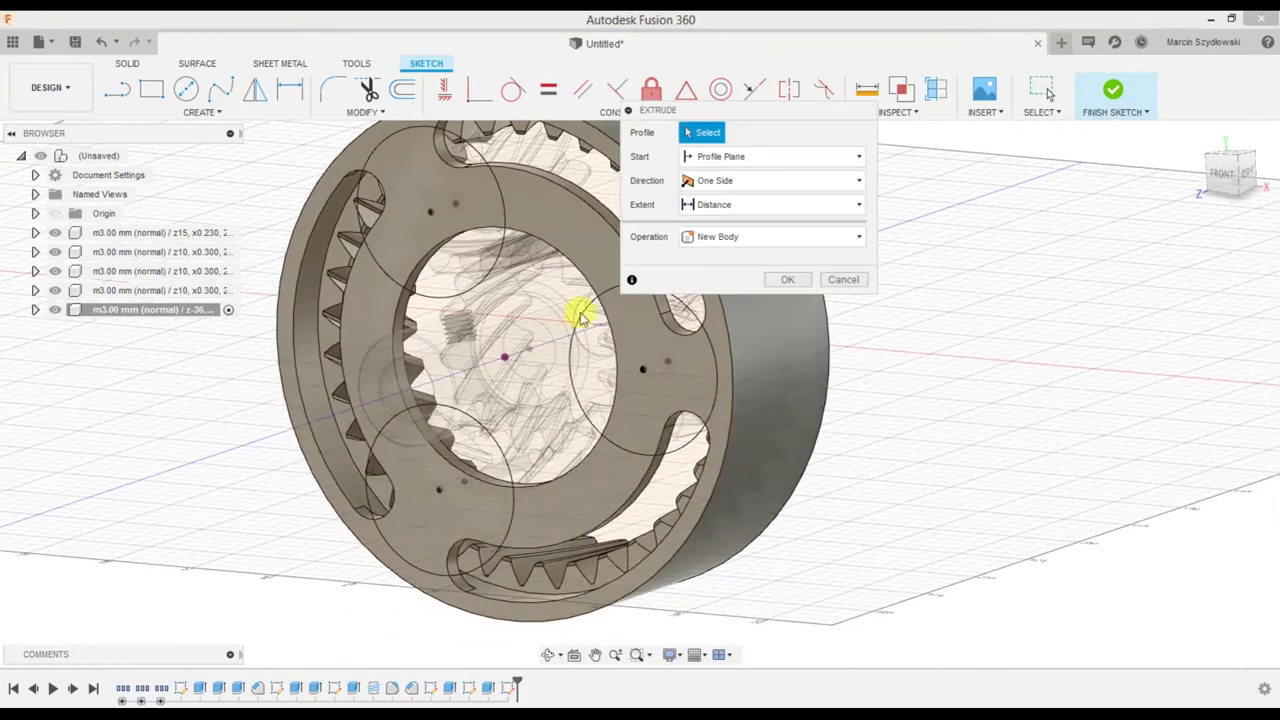
{"action": "left_click", "coordinate": [562, 229]}
{"action": "left_click", "coordinate": [376, 344]}
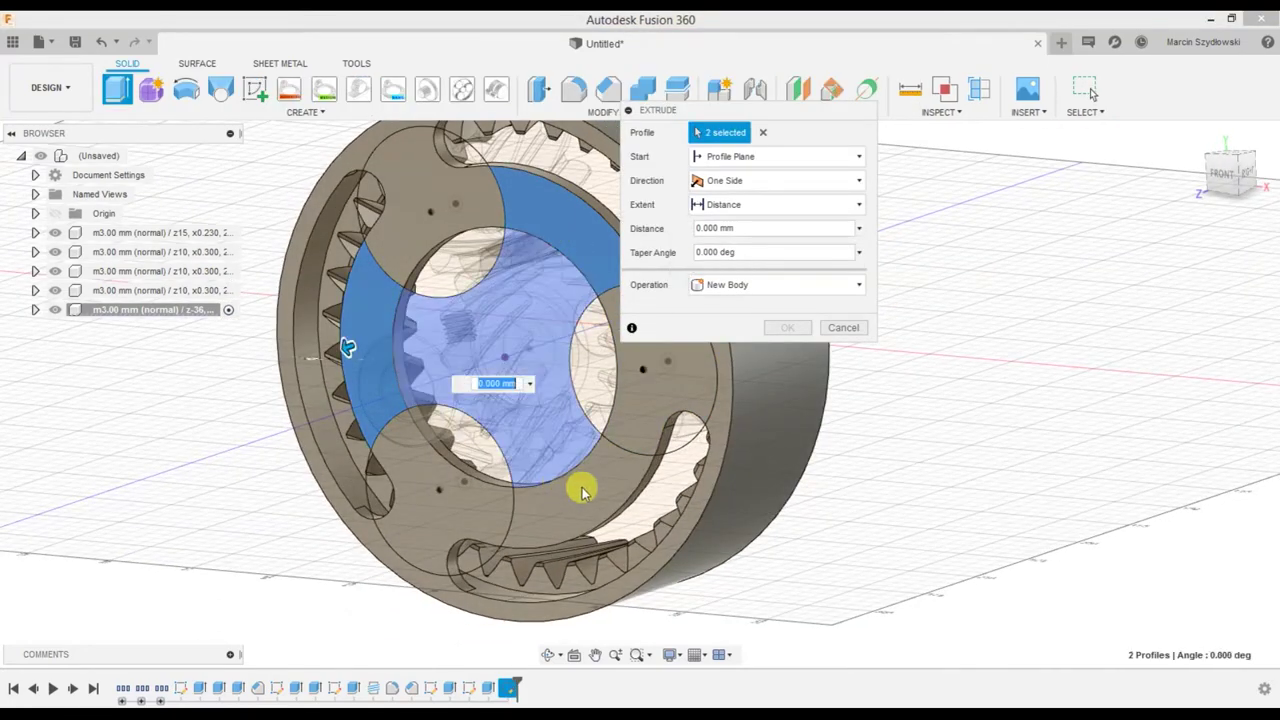
{"action": "left_click", "coordinate": [584, 495]}
{"action": "middle_click_drag", "start_coordinate": [894, 480], "coordinate": [870, 497]}
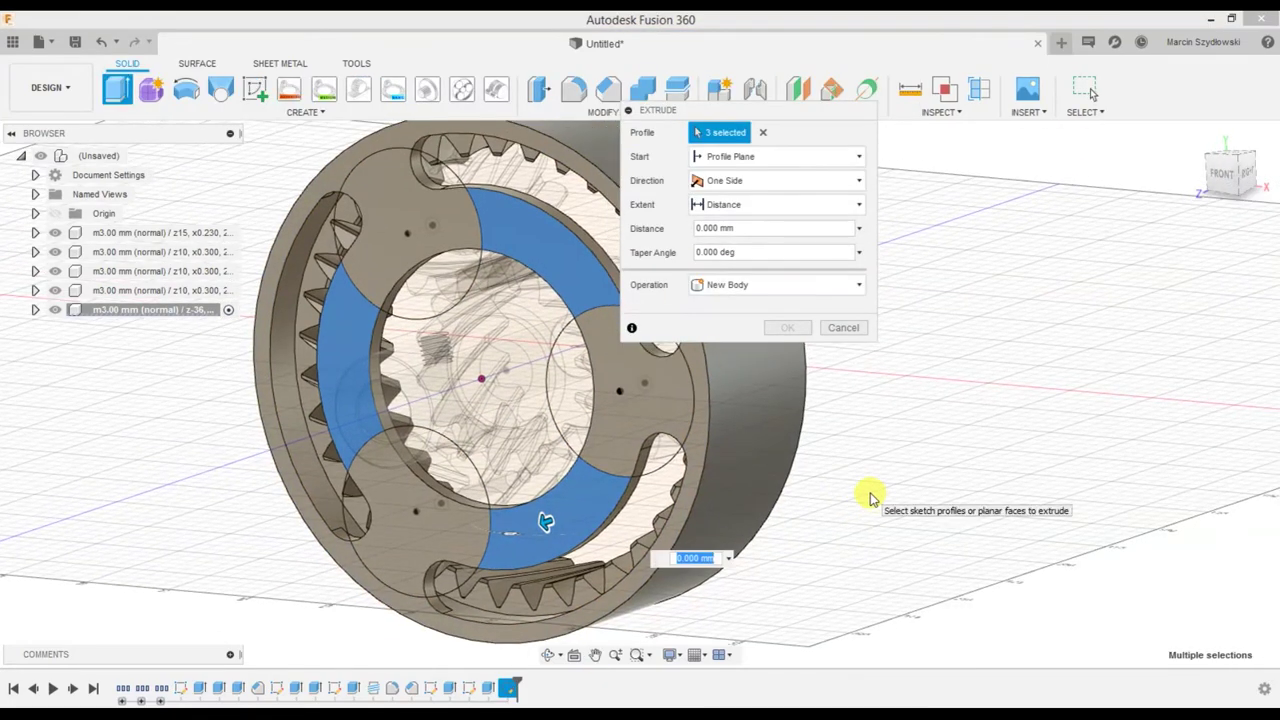
{"action": "type", "text": "37"}
{"action": "key", "text": "Return"}
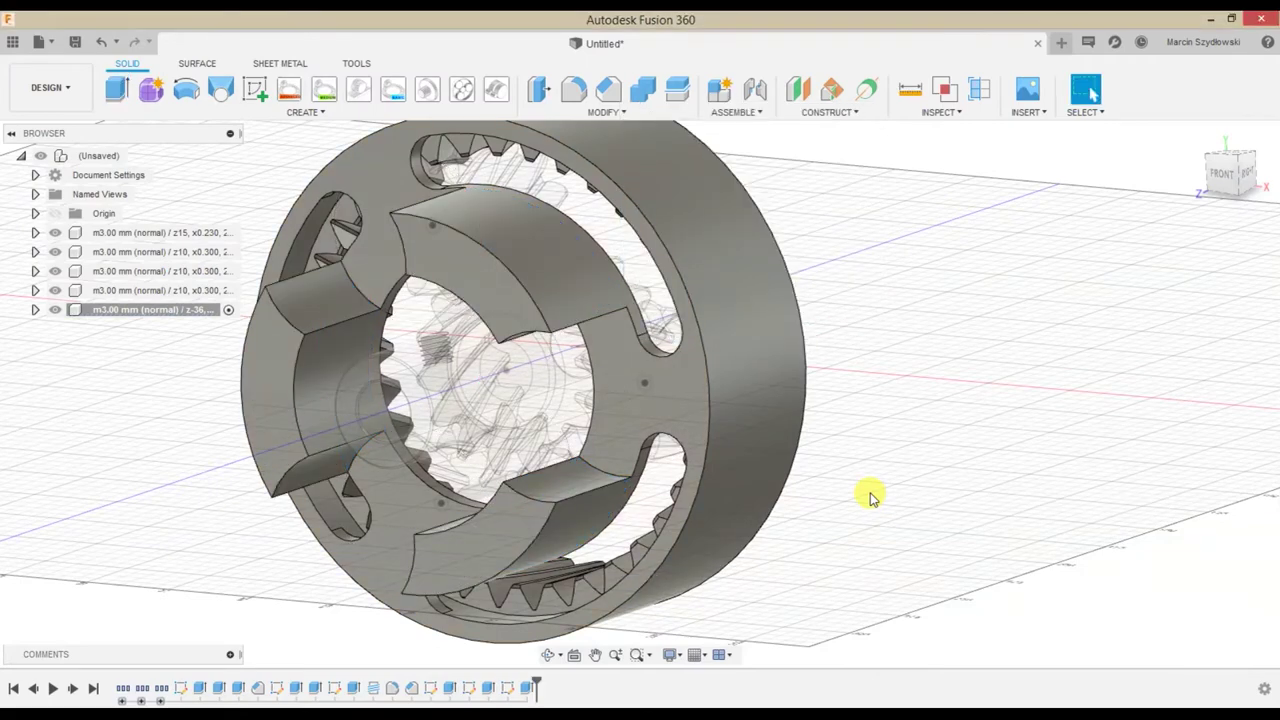
{"action": "mouse_move", "coordinate": [810, 508]}
{"action": "middle_mouse_down", "text": "shift"}
{"action": "mouse_move", "coordinate": [794, 486]}
{"action": "mouse_move", "coordinate": [838, 524]}
{"action": "middle_mouse_up", "text": "shift"}
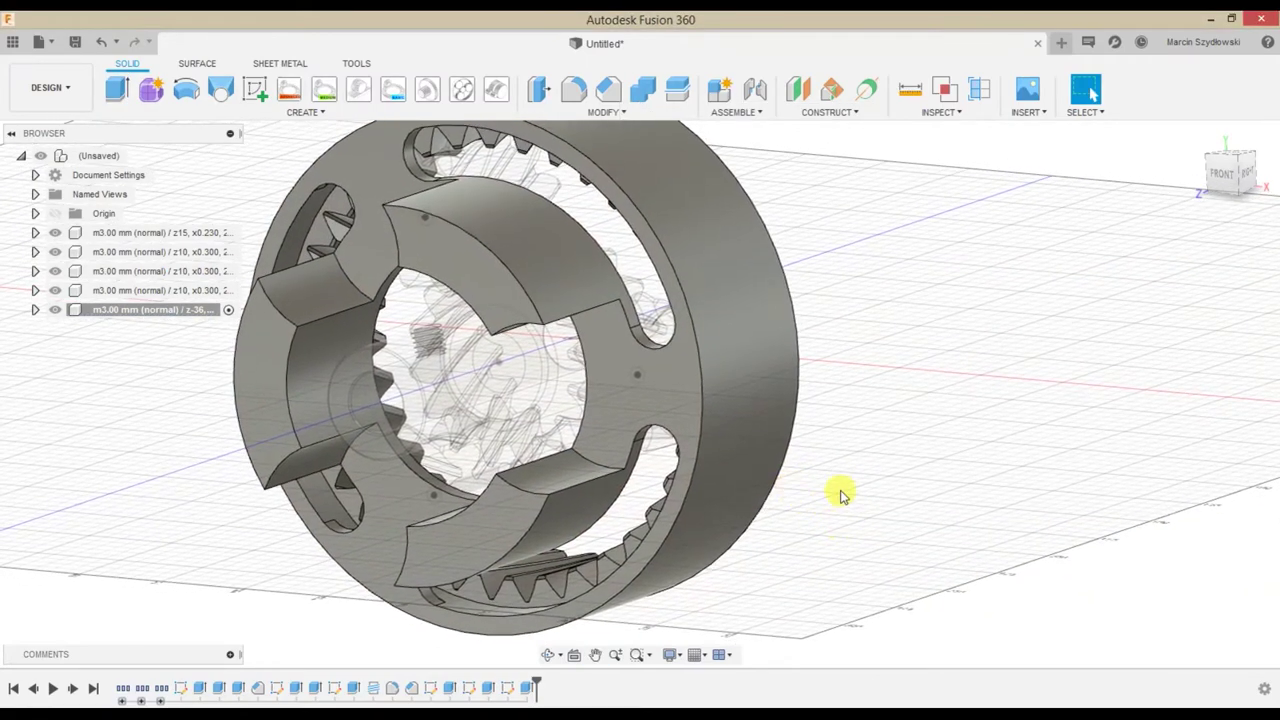
{"action": "left_click", "coordinate": [583, 395]}
Draw two concentric circles at the gearbox centre and extrude the ring between them 5 mm
{"action": "key", "text": "c"}
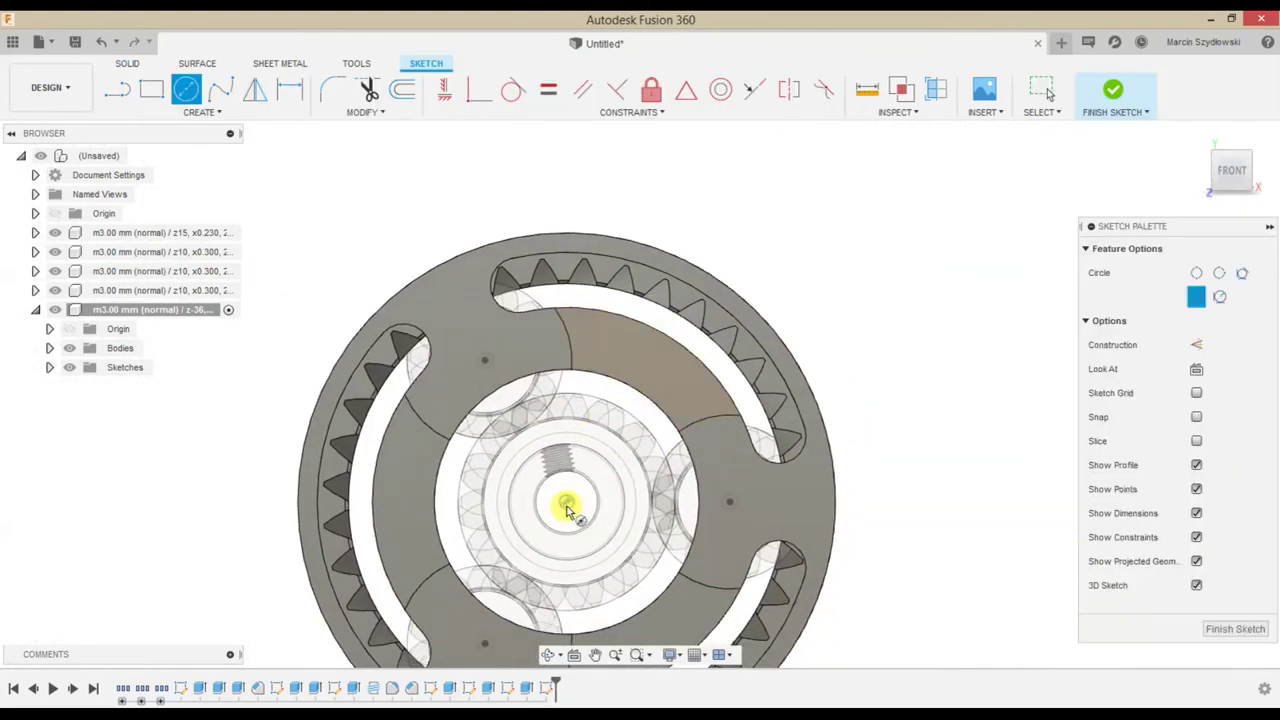
{"action": "left_click", "coordinate": [566, 503]}
{"action": "left_click", "coordinate": [648, 399]}
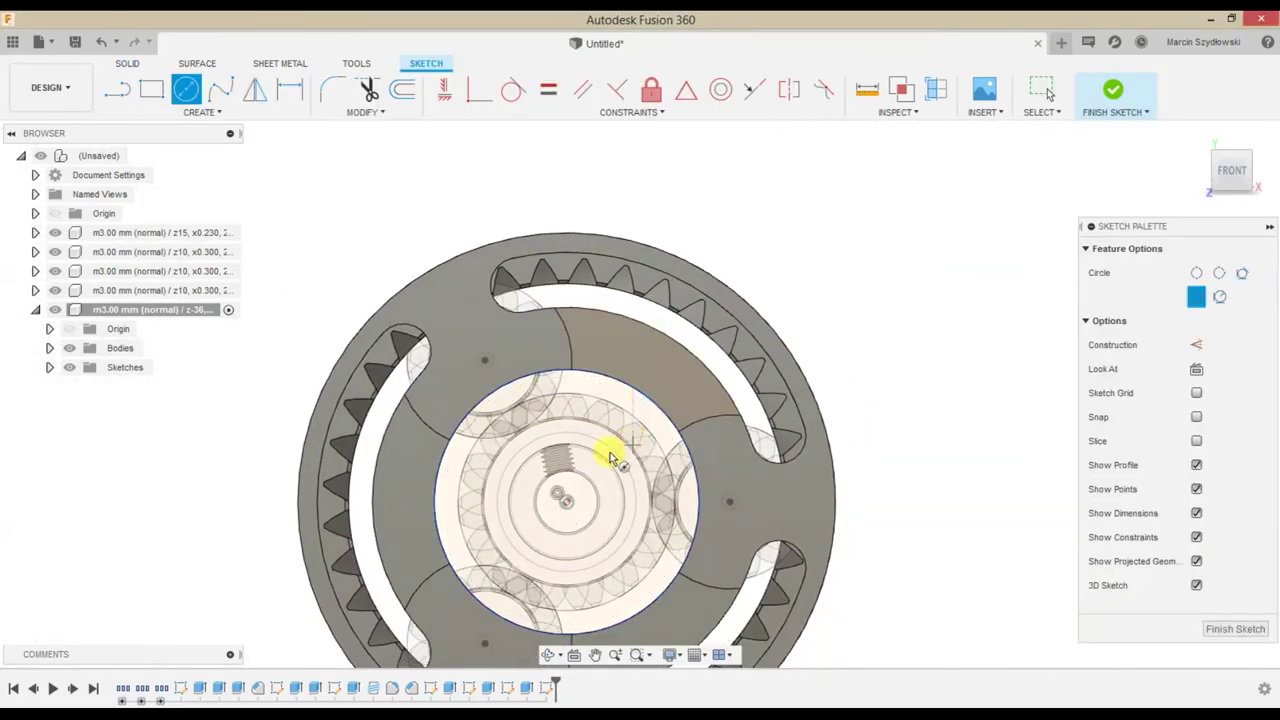
{"action": "left_click", "coordinate": [698, 360]}
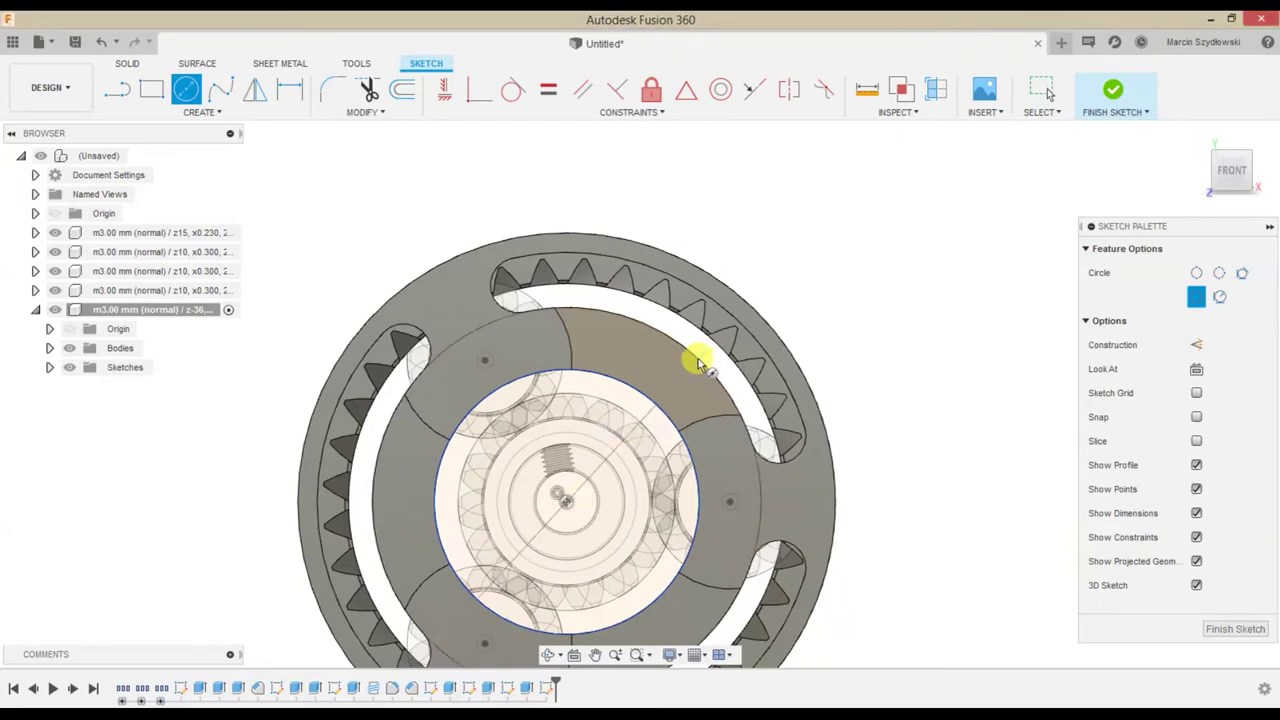
{"action": "mouse_move", "coordinate": [865, 270]}
{"action": "middle_mouse_down", "text": "shift"}
{"action": "mouse_move", "coordinate": [849, 271]}
{"action": "mouse_move", "coordinate": [789, 409]}
{"action": "middle_mouse_up", "text": "shift"}
{"action": "key", "text": "e"}
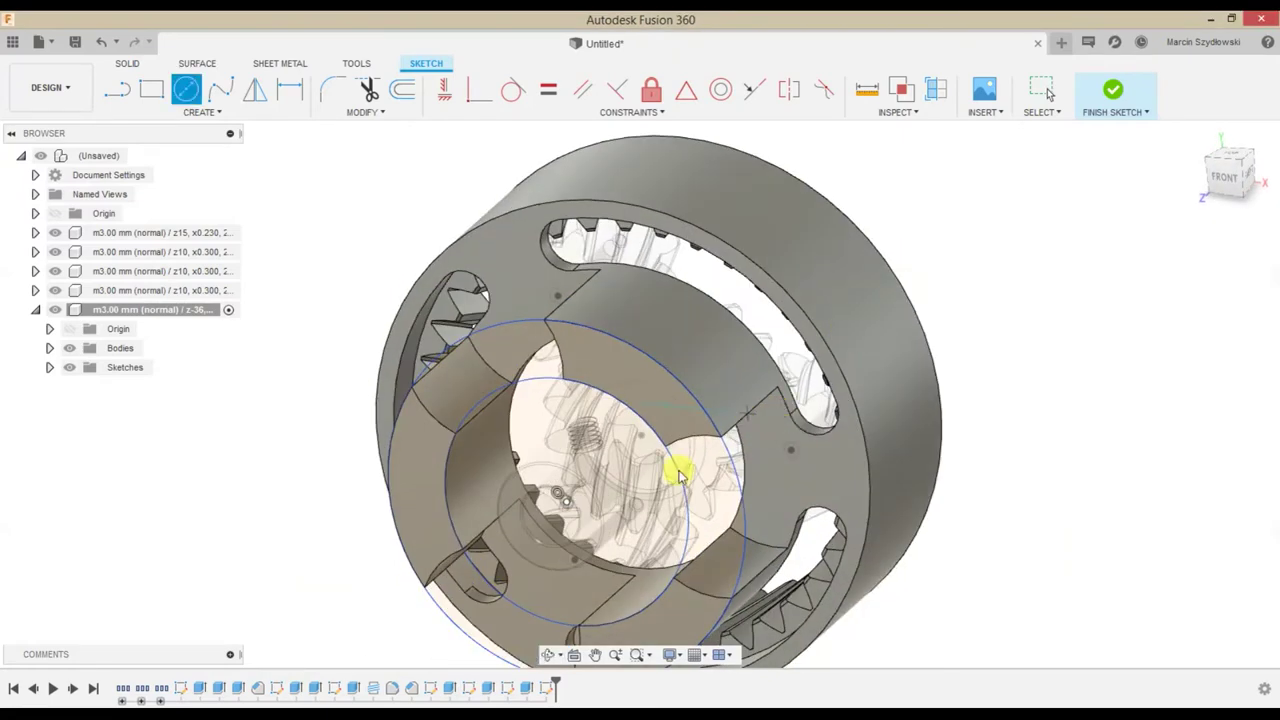
{"action": "left_click", "coordinate": [627, 390]}
{"action": "left_click", "coordinate": [523, 363]}
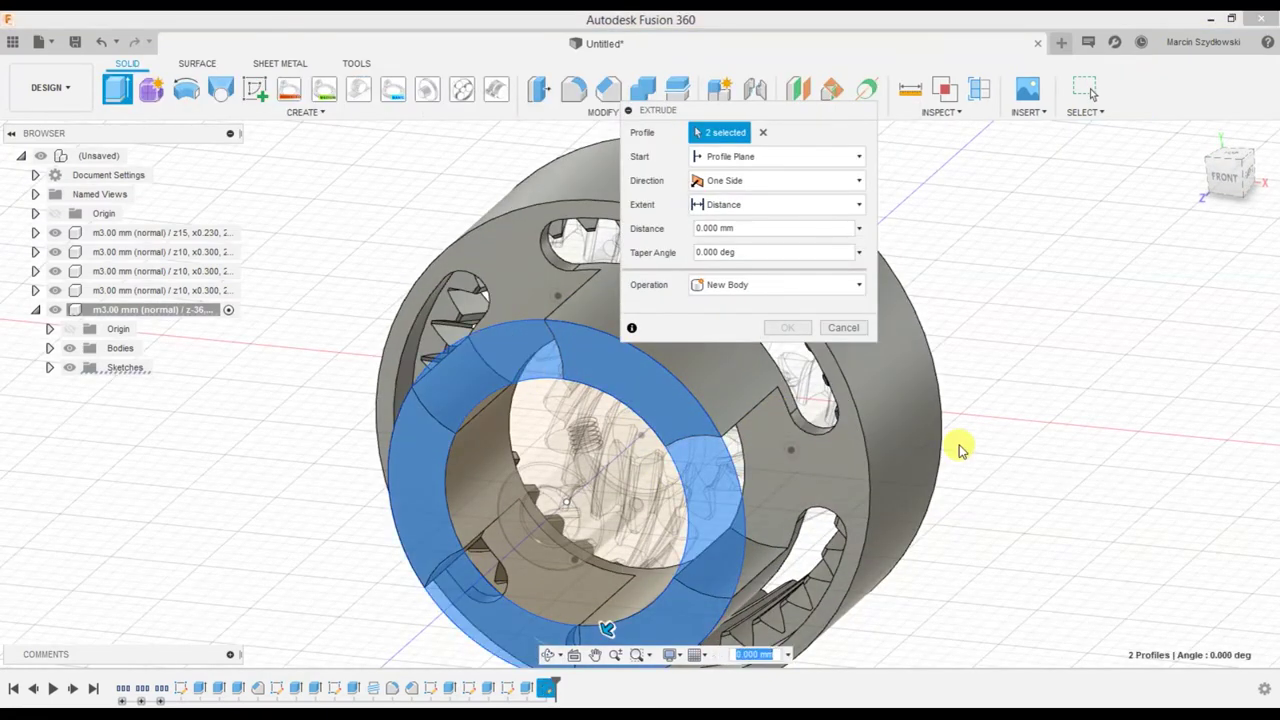
{"action": "key", "text": "Return"}
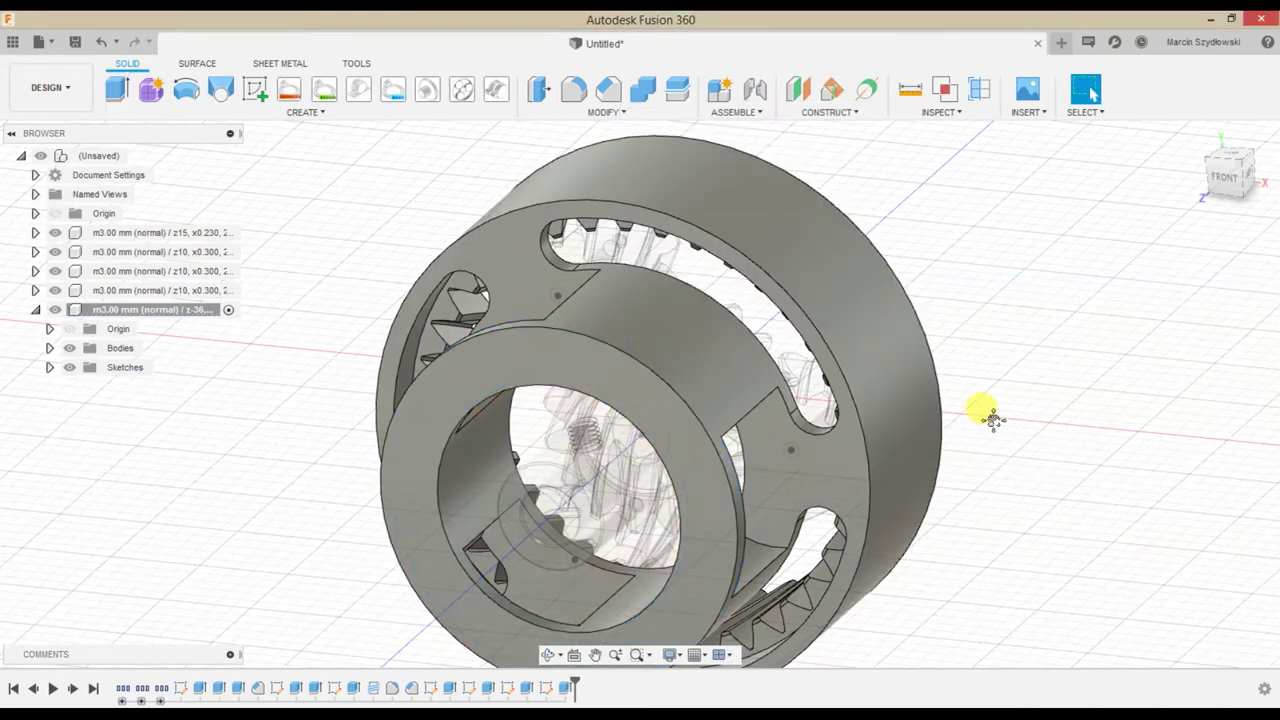
{"action": "middle_click_drag", "start_coordinate": [986, 414], "coordinate": [895, 303]}
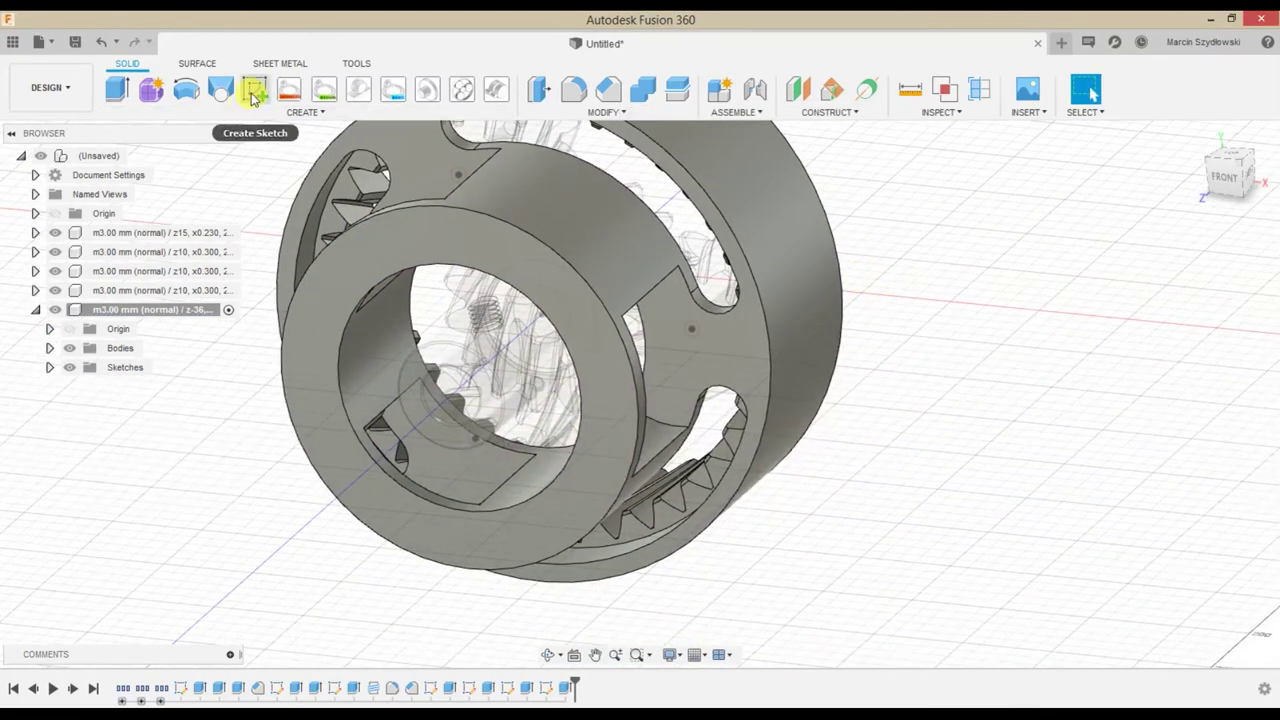
Start a sketch on the collar ring's front face and project the 2.25 mm hole circle into it
{"action": "left_click", "coordinate": [407, 243]}
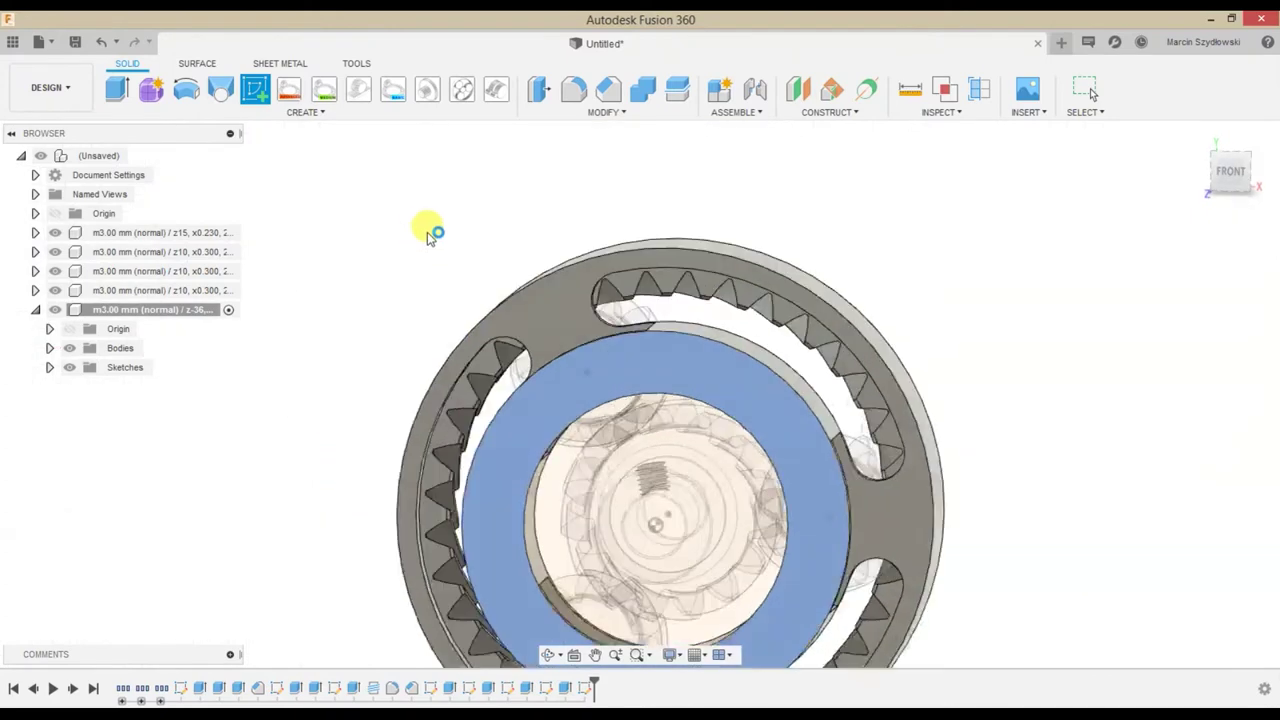
{"action": "key", "text": "p"}
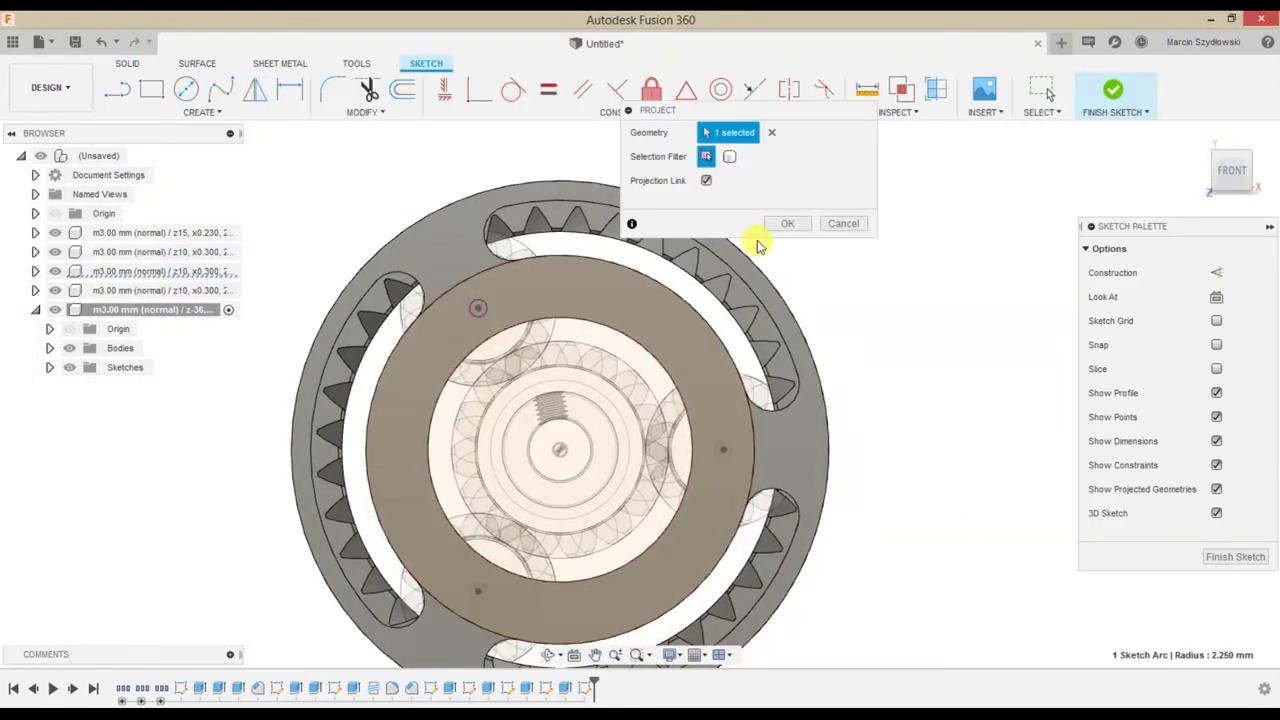
{"action": "left_click", "coordinate": [788, 223]}
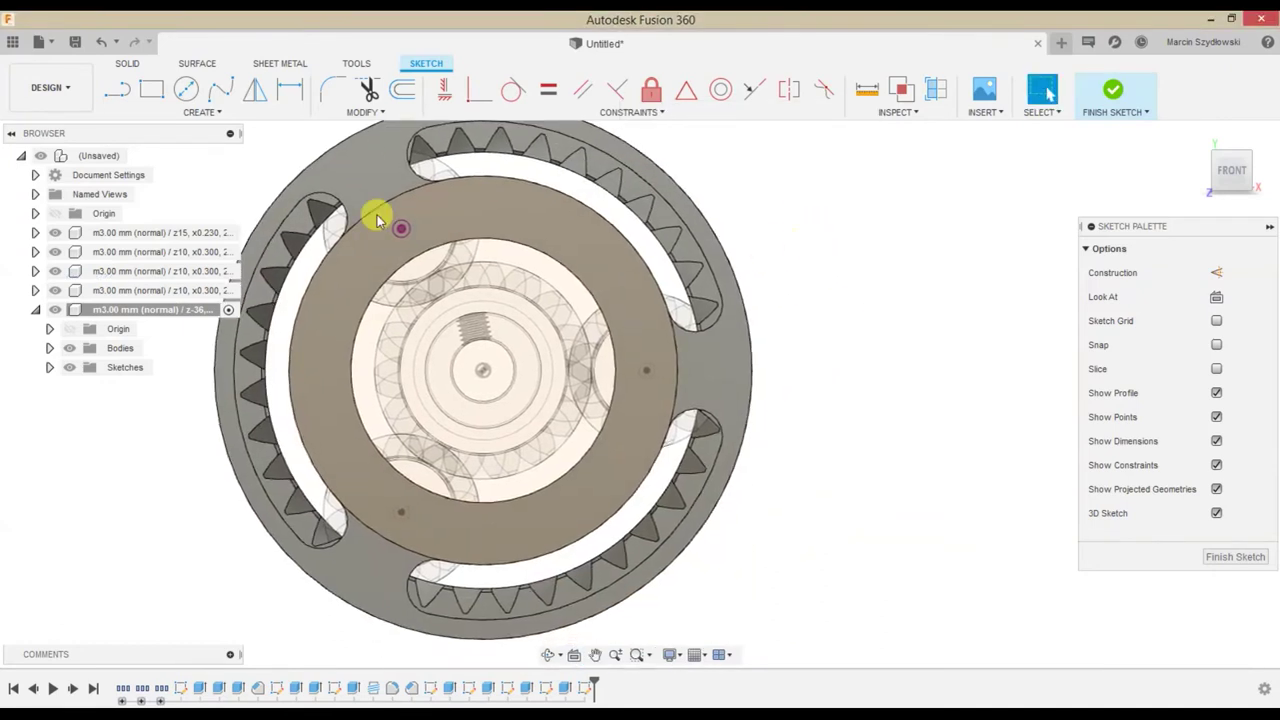
Circular-pattern the small hole circle three times around the model centre
{"action": "left_click", "coordinate": [200, 112]}
{"action": "left_click", "coordinate": [153, 369]}
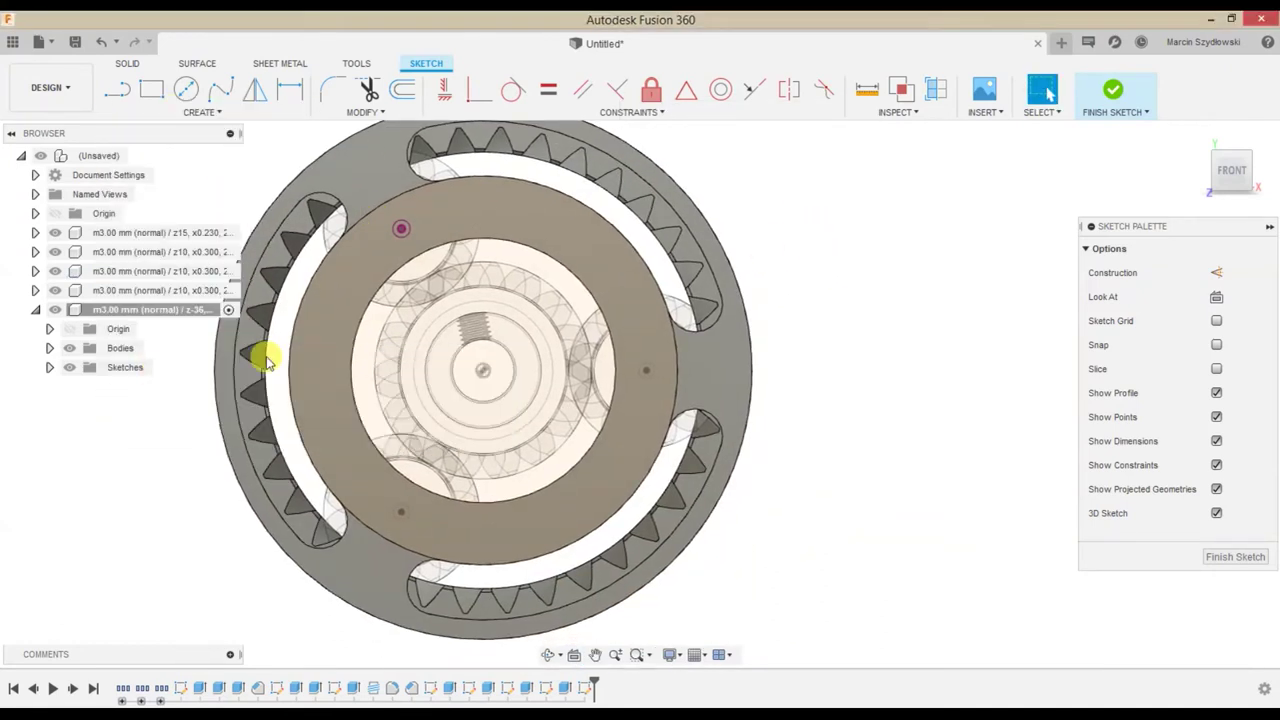
{"action": "left_click", "coordinate": [404, 230]}
{"action": "left_click", "coordinate": [714, 156]}
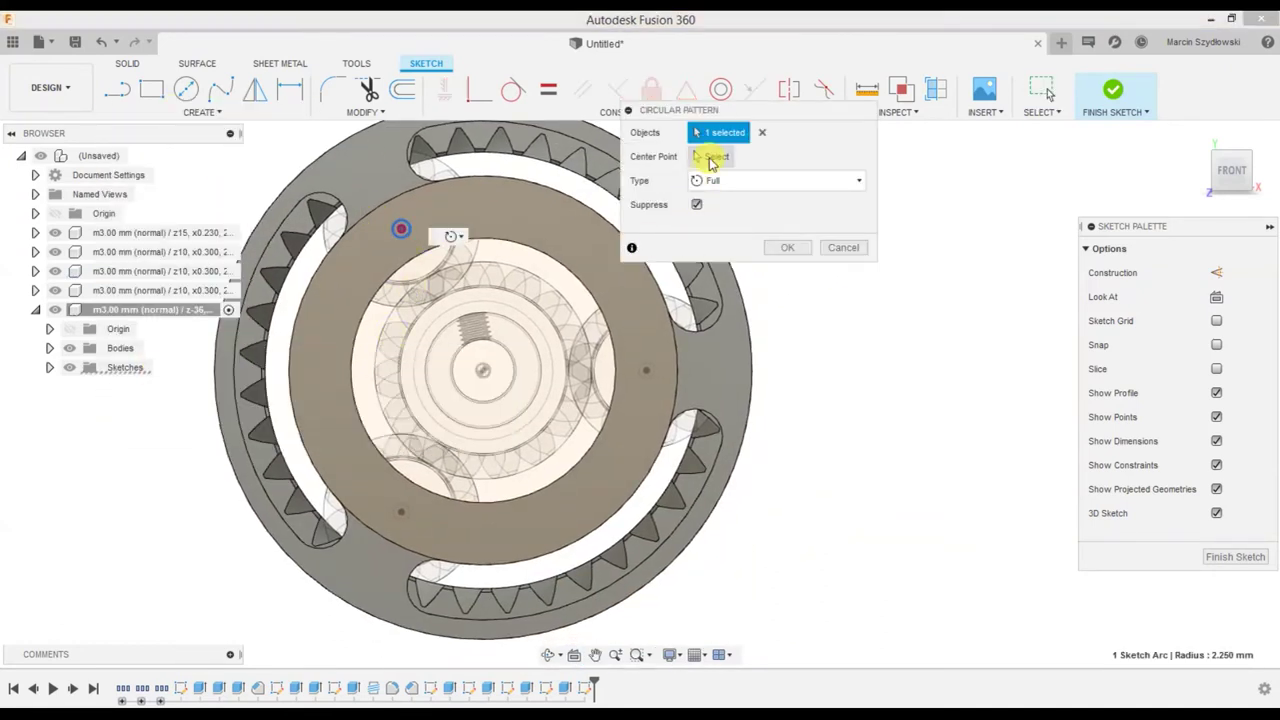
{"action": "left_click", "coordinate": [483, 373]}
{"action": "left_click", "coordinate": [782, 271]}
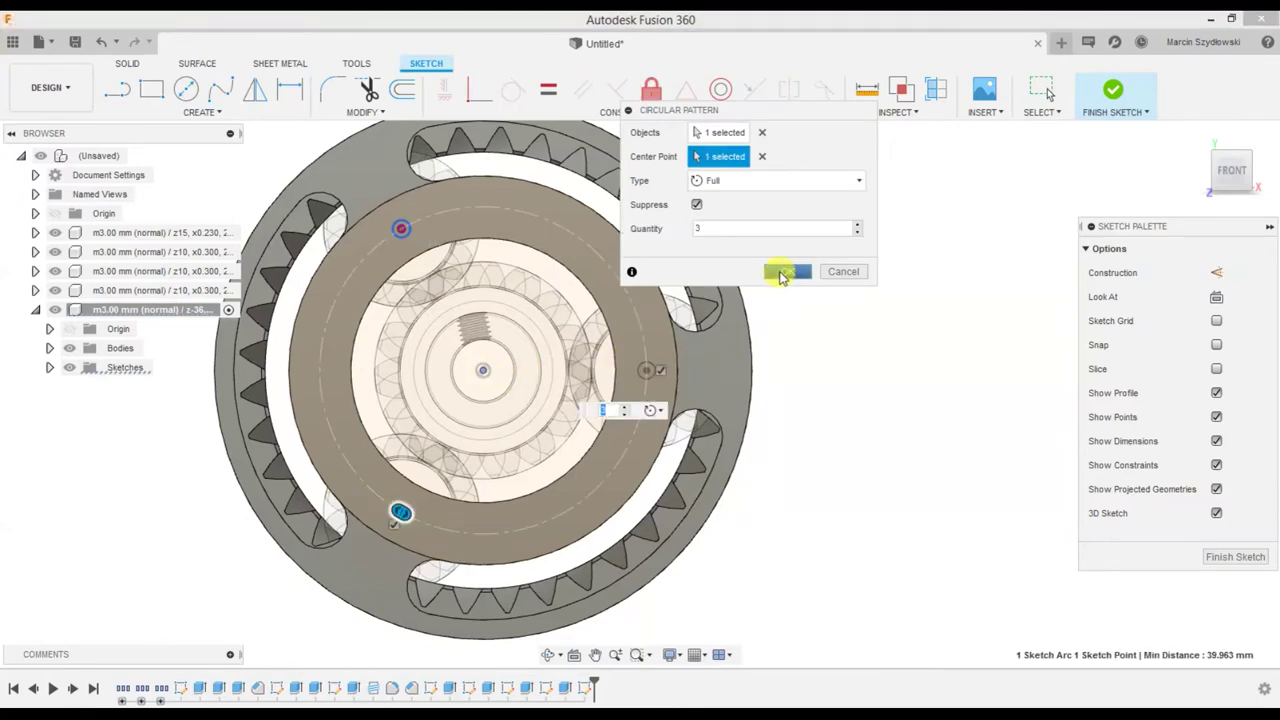
{"action": "mouse_move", "coordinate": [843, 320]}
{"action": "middle_mouse_down", "text": "shift"}
{"action": "mouse_move", "coordinate": [808, 298]}
{"action": "mouse_move", "coordinate": [811, 323]}
{"action": "middle_mouse_up", "text": "shift"}
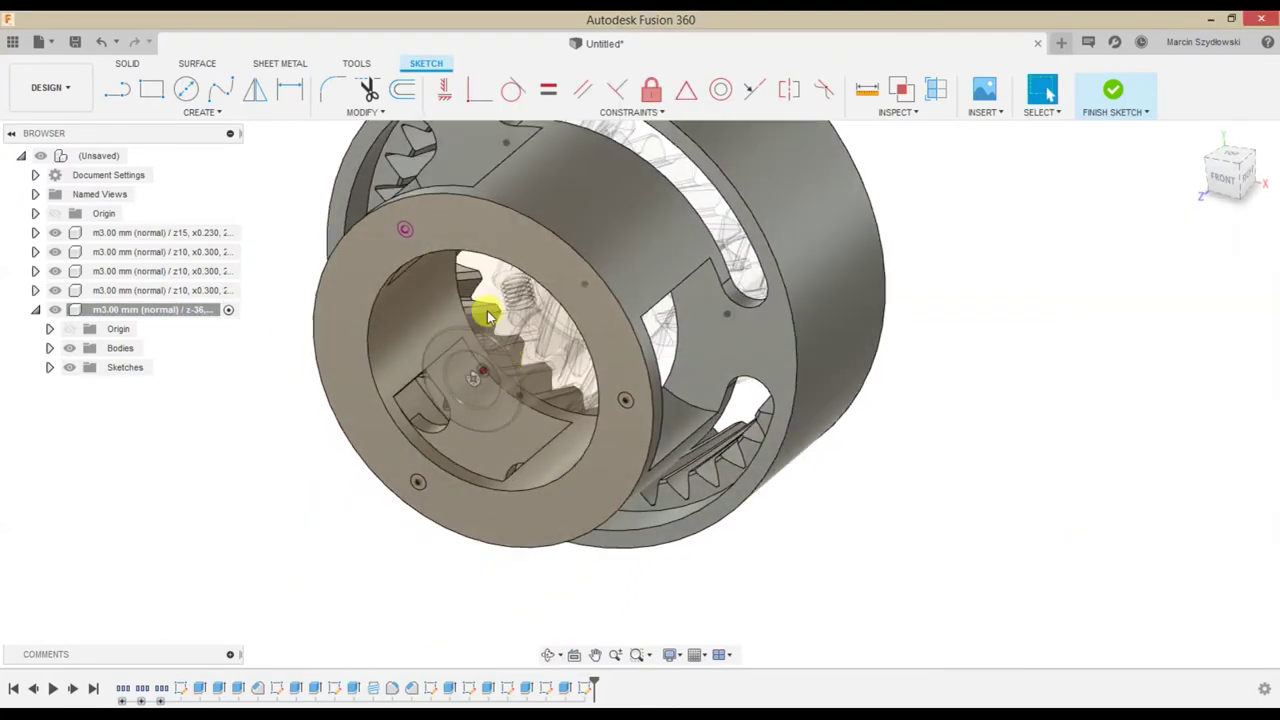
Start an extrusion and select the three bolt-hole profiles
{"action": "key", "text": "e"}
{"action": "left_click", "coordinate": [408, 237]}
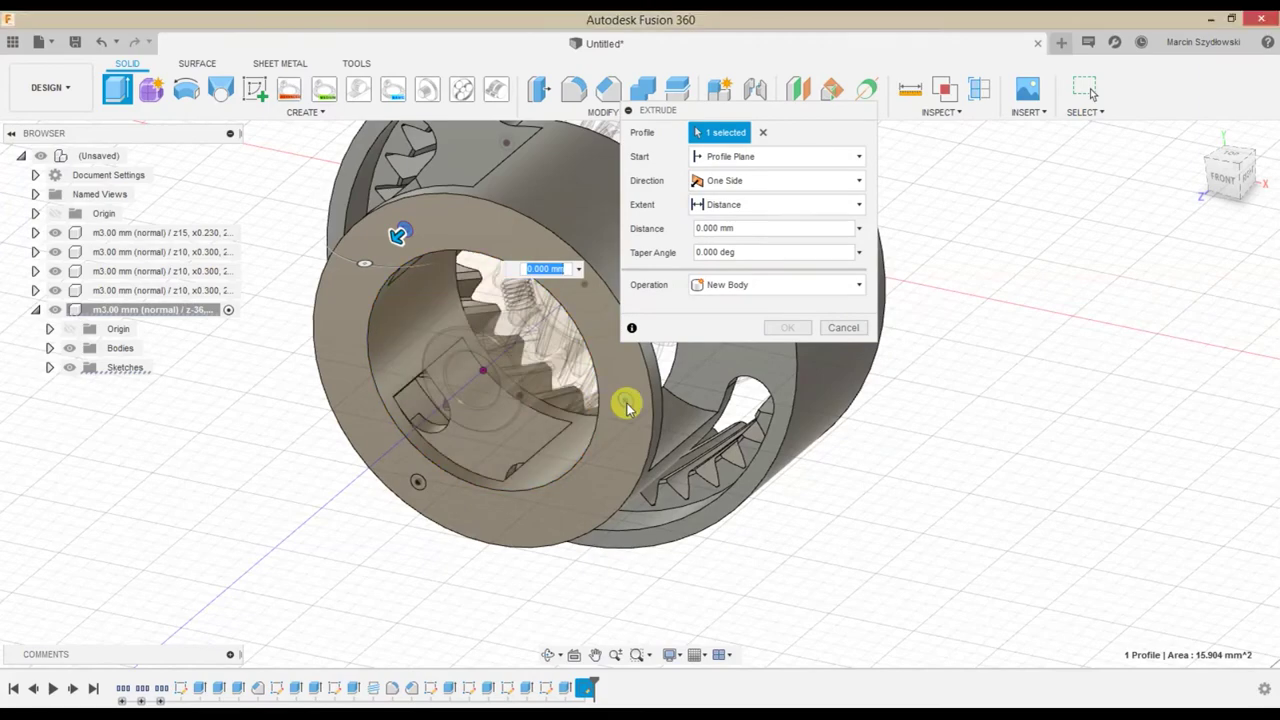
{"action": "left_click", "coordinate": [622, 400]}
{"action": "left_click", "coordinate": [421, 487]}
{"action": "middle_click_drag", "start_coordinate": [686, 509], "coordinate": [703, 474], "text": "shift"}
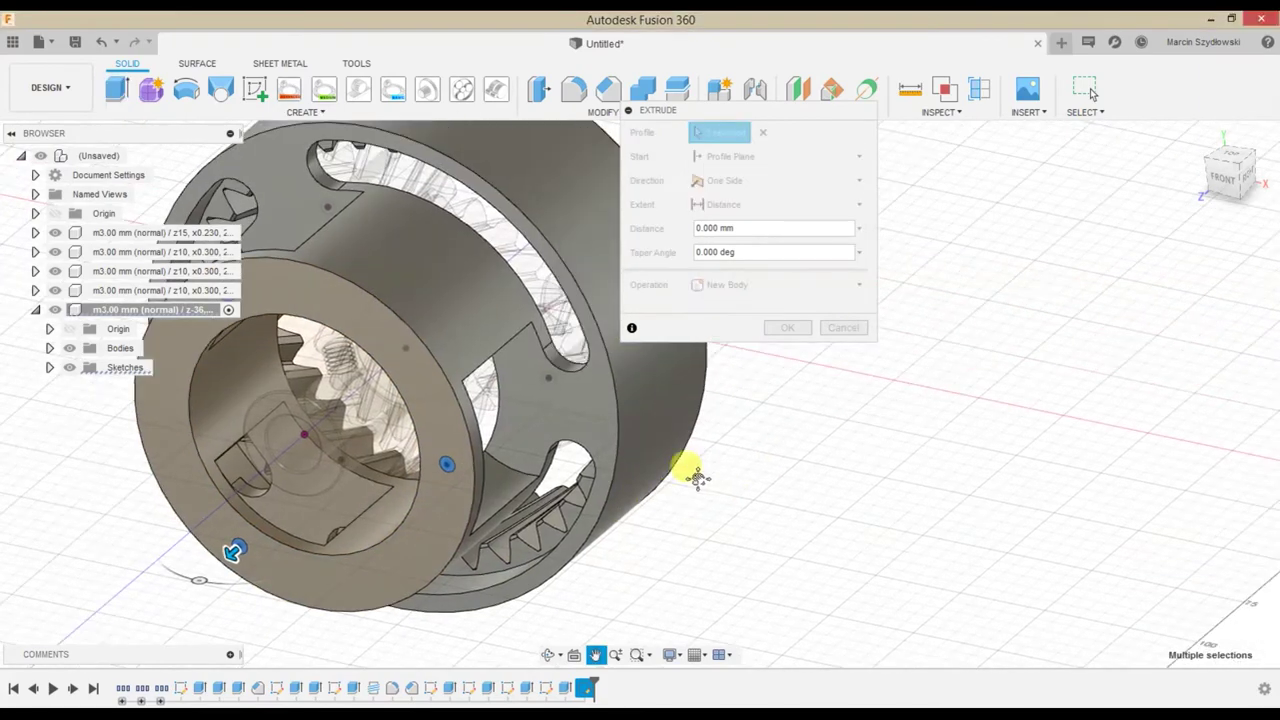
Cut the holes one side, To Object, up to the chosen gear-ring face
{"action": "left_click", "coordinate": [770, 184]}
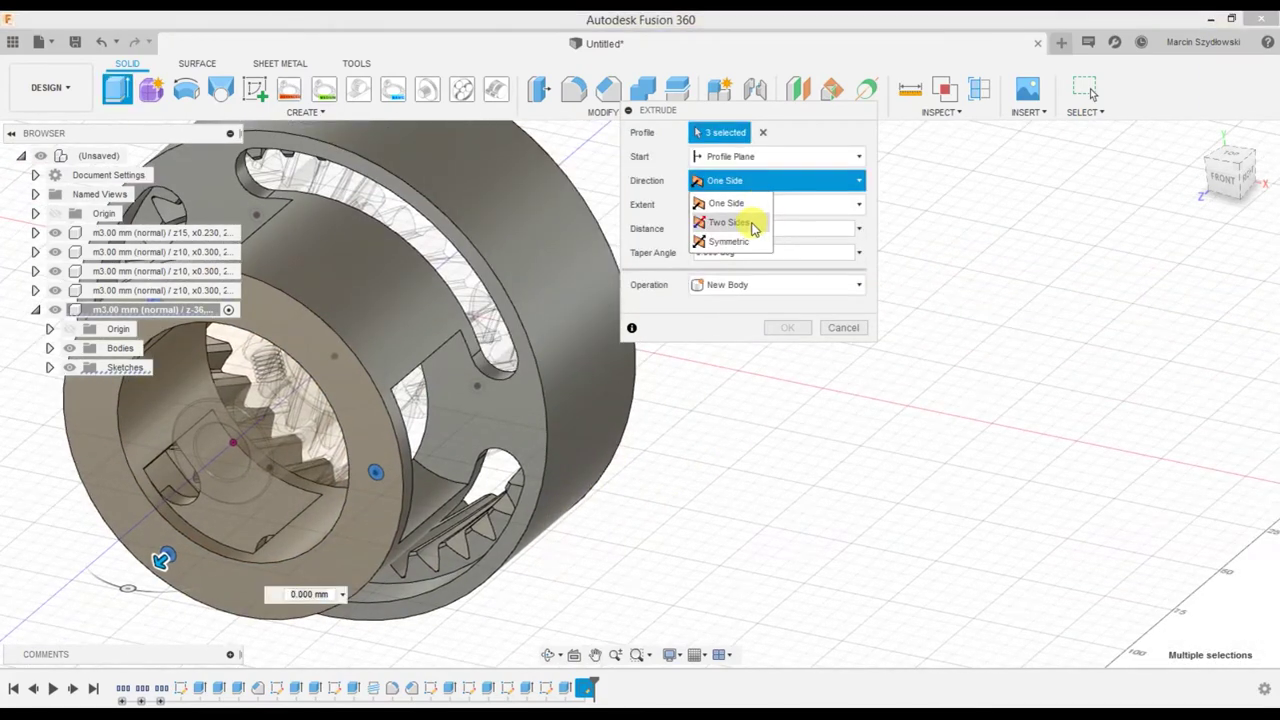
{"action": "left_click", "coordinate": [805, 205]}
{"action": "left_click", "coordinate": [737, 246]}
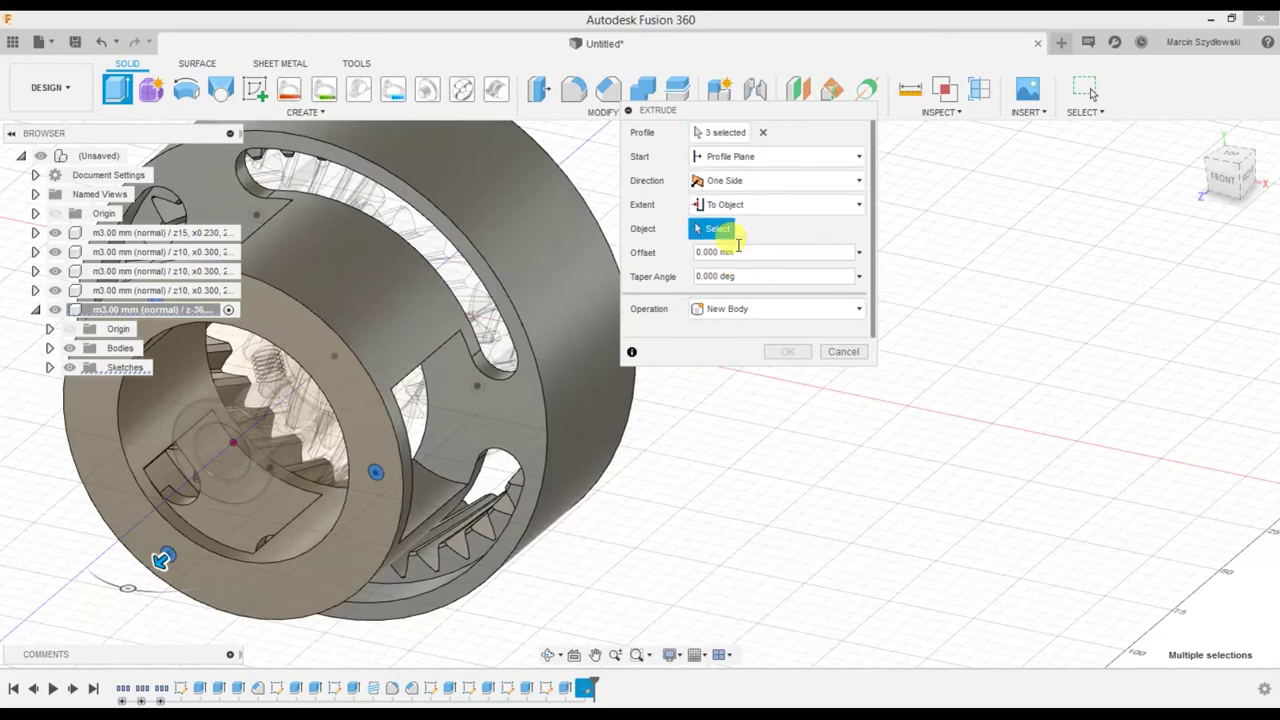
{"action": "mouse_move", "coordinate": [755, 428]}
{"action": "middle_mouse_down", "text": "shift"}
{"action": "mouse_move", "coordinate": [557, 514]}
{"action": "mouse_move", "coordinate": [334, 543]}
{"action": "middle_mouse_up", "text": "shift"}
{"action": "left_click", "coordinate": [367, 521]}
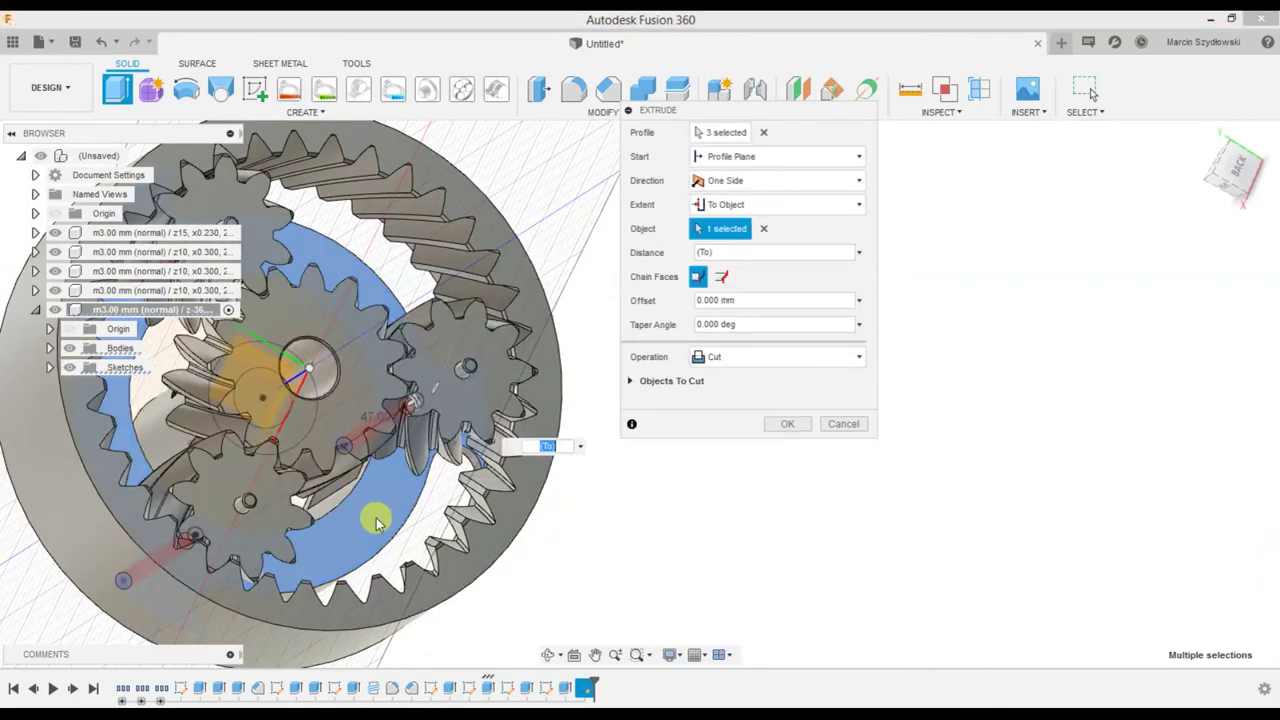
{"action": "mouse_move", "coordinate": [698, 572]}
{"action": "middle_mouse_down", "text": "shift"}
{"action": "mouse_move", "coordinate": [880, 491]}
{"action": "mouse_move", "coordinate": [849, 520]}
{"action": "mouse_move", "coordinate": [897, 514]}
{"action": "mouse_move", "coordinate": [905, 525]}
{"action": "middle_mouse_up", "text": "shift"}
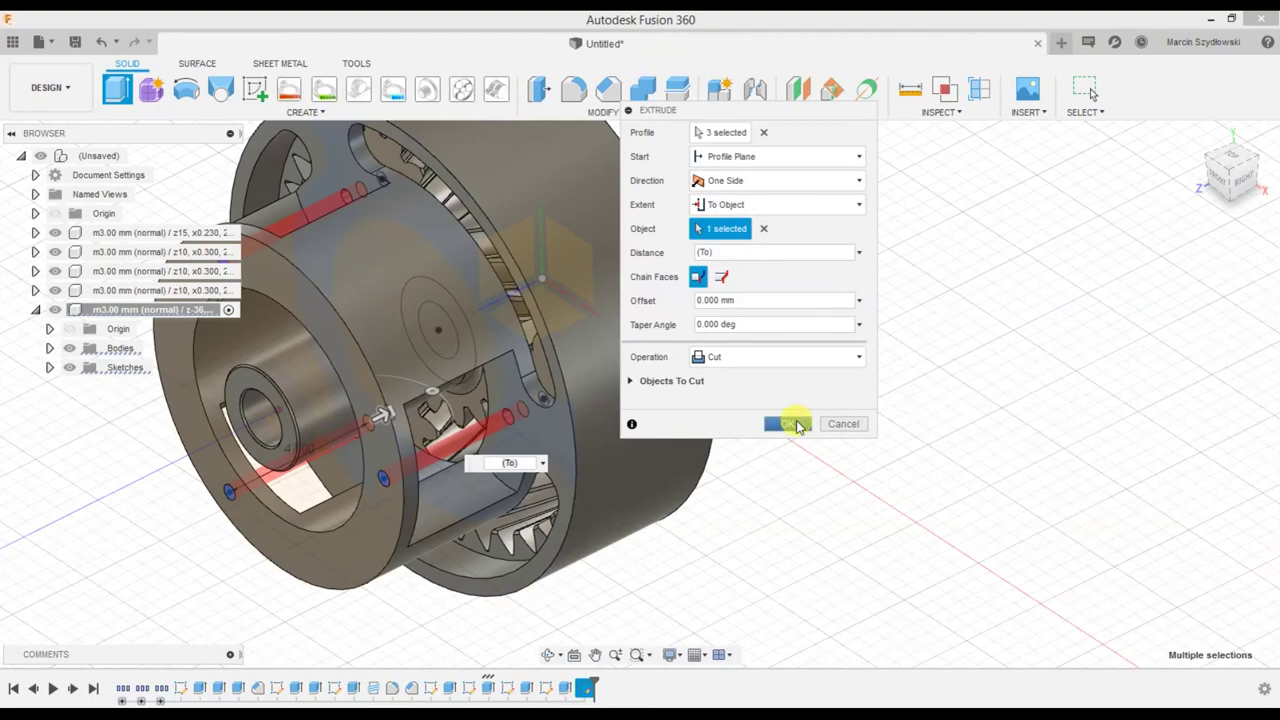
{"action": "left_click", "coordinate": [790, 424]}
{"action": "scroll", "coordinate": [709, 300], "scroll_direction": "down", "scroll_amount": 3}
{"action": "mouse_move", "coordinate": [709, 300]}
{"action": "middle_mouse_down", "text": "shift"}
{"action": "mouse_move", "coordinate": [823, 334]}
{"action": "mouse_move", "coordinate": [787, 343]}
{"action": "middle_mouse_up", "text": "shift"}
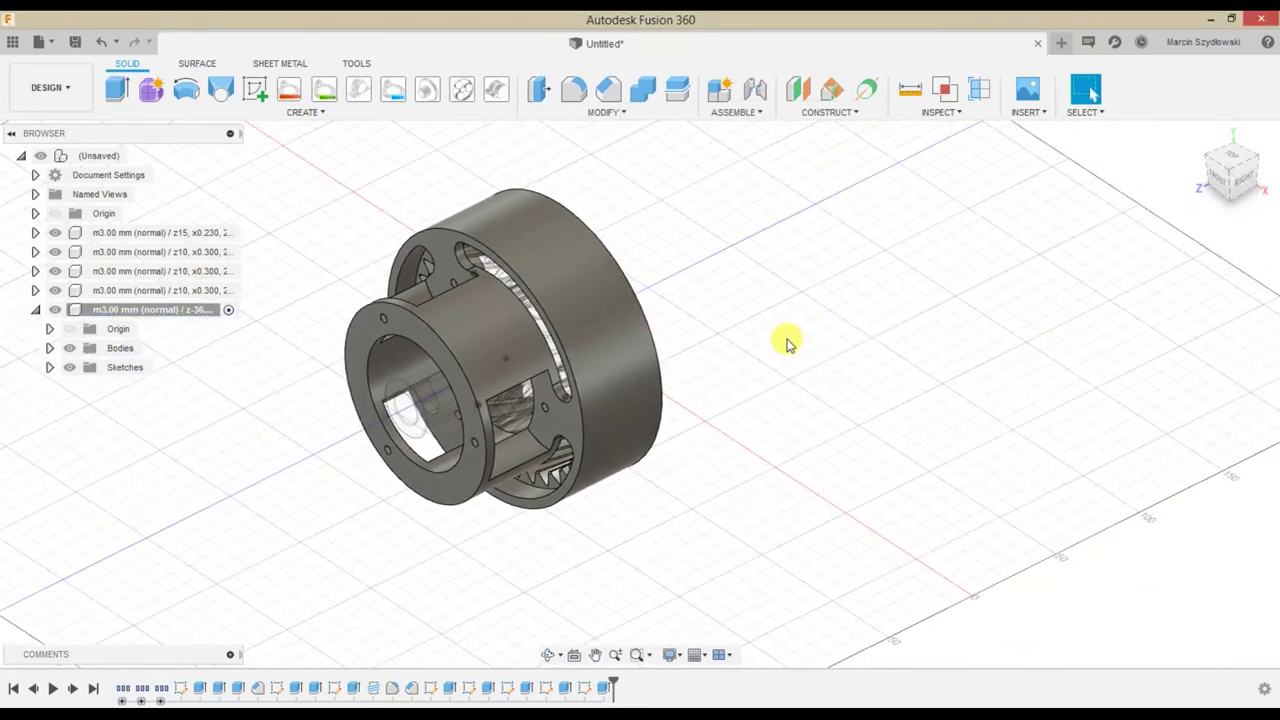
Activate the top-level (Unsaved) assembly and start a new sketch facing the open gear side
{"action": "scroll", "coordinate": [787, 343], "scroll_direction": "up", "scroll_amount": 3}
{"action": "mouse_move", "coordinate": [708, 357]}
{"action": "middle_mouse_down", "text": "shift"}
{"action": "mouse_move", "coordinate": [843, 363]}
{"action": "mouse_move", "coordinate": [808, 380]}
{"action": "mouse_move", "coordinate": [833, 398]}
{"action": "mouse_move", "coordinate": [755, 638]}
{"action": "middle_mouse_up", "text": "shift"}
{"action": "middle_click_drag", "start_coordinate": [732, 540], "coordinate": [731, 523]}
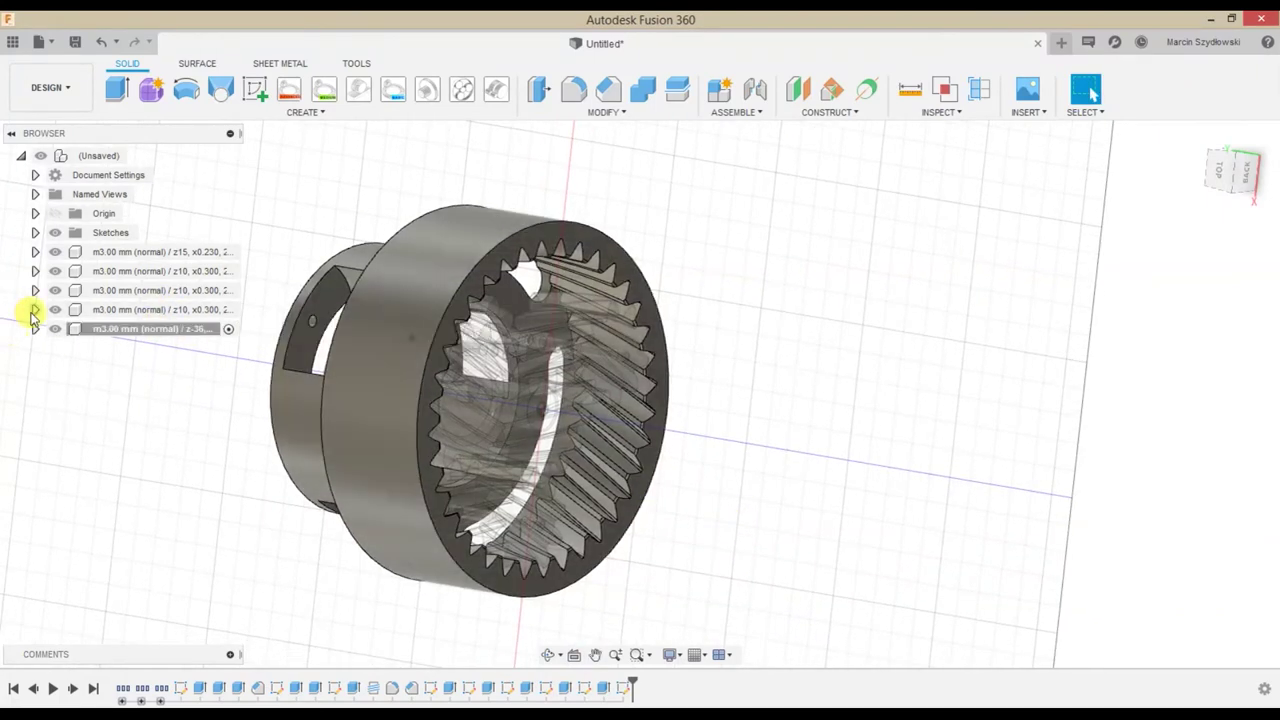
{"action": "left_click", "coordinate": [138, 156]}
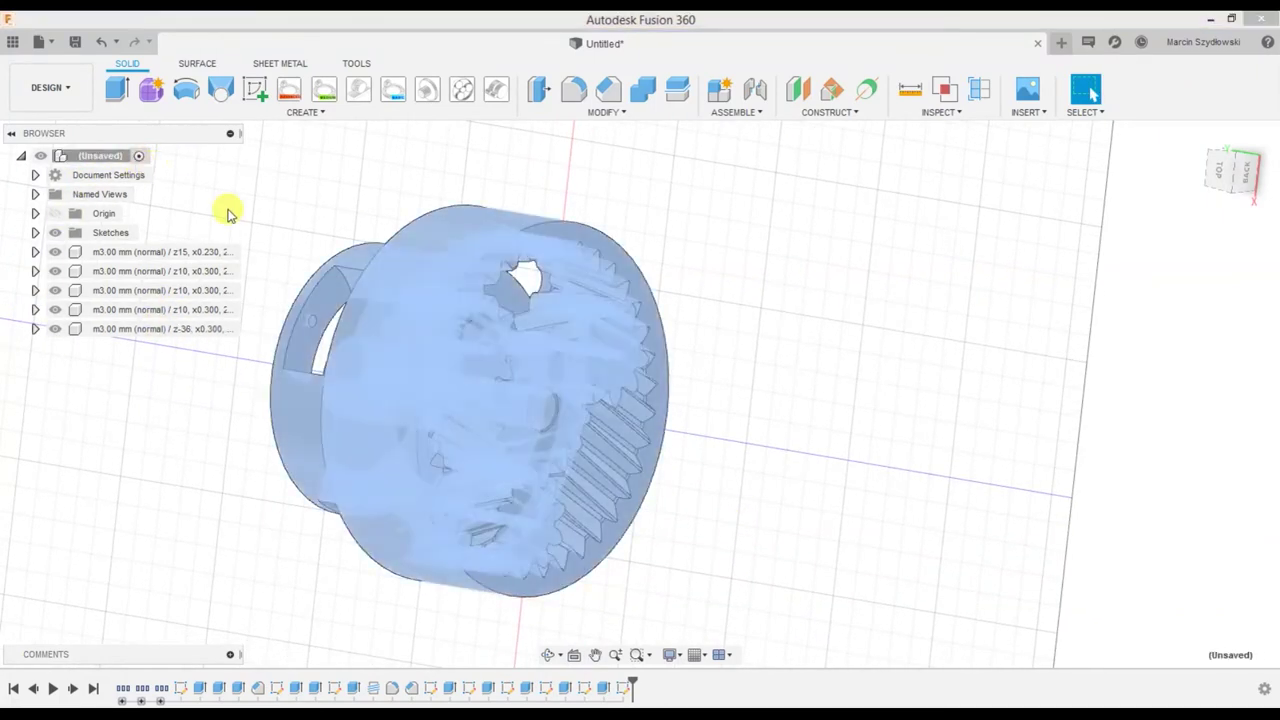
{"action": "mouse_move", "coordinate": [760, 570]}
{"action": "middle_mouse_down"}
{"action": "mouse_move", "coordinate": [790, 560]}
{"action": "mouse_move", "coordinate": [766, 543]}
{"action": "mouse_move", "coordinate": [771, 529]}
{"action": "middle_mouse_up"}
{"action": "left_click", "coordinate": [771, 529]}
{"action": "left_click", "coordinate": [257, 91]}
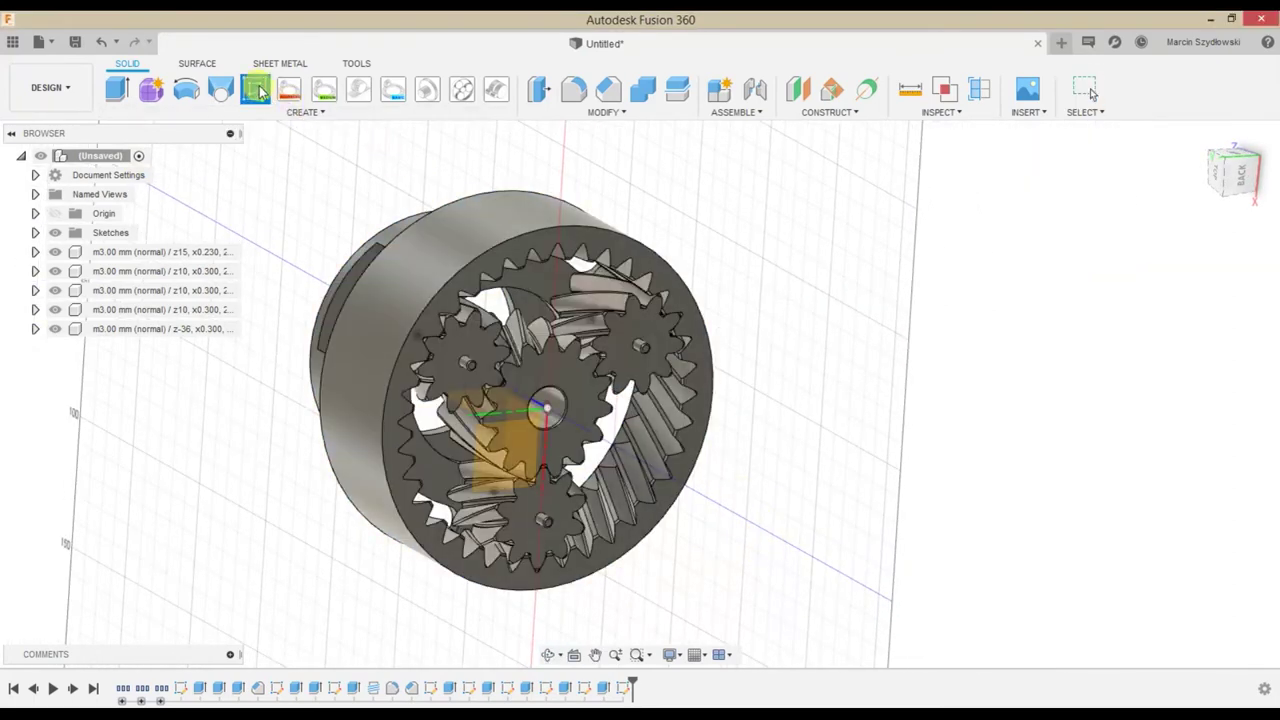
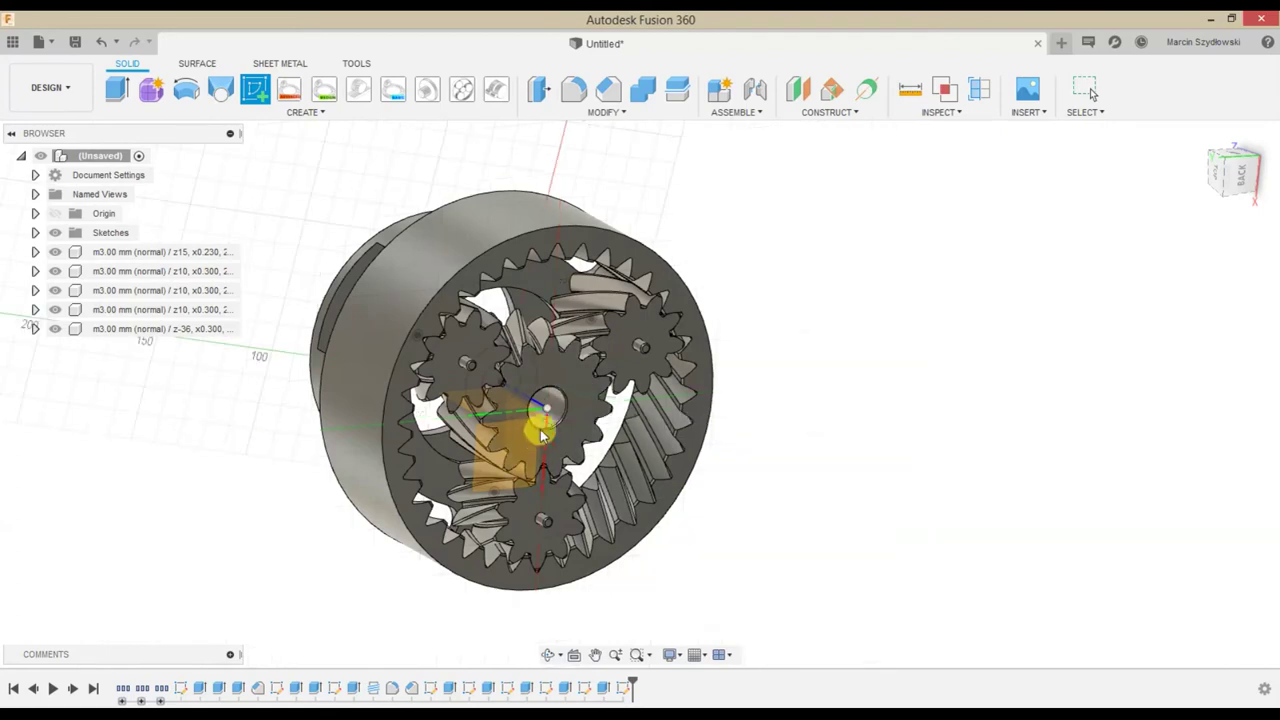
Sketch a circle on the central gear's face, centred on its hub axis around the bore
{"action": "left_click", "coordinate": [500, 480]}
{"action": "scroll", "coordinate": [600, 445], "scroll_direction": "up", "scroll_amount": 5}
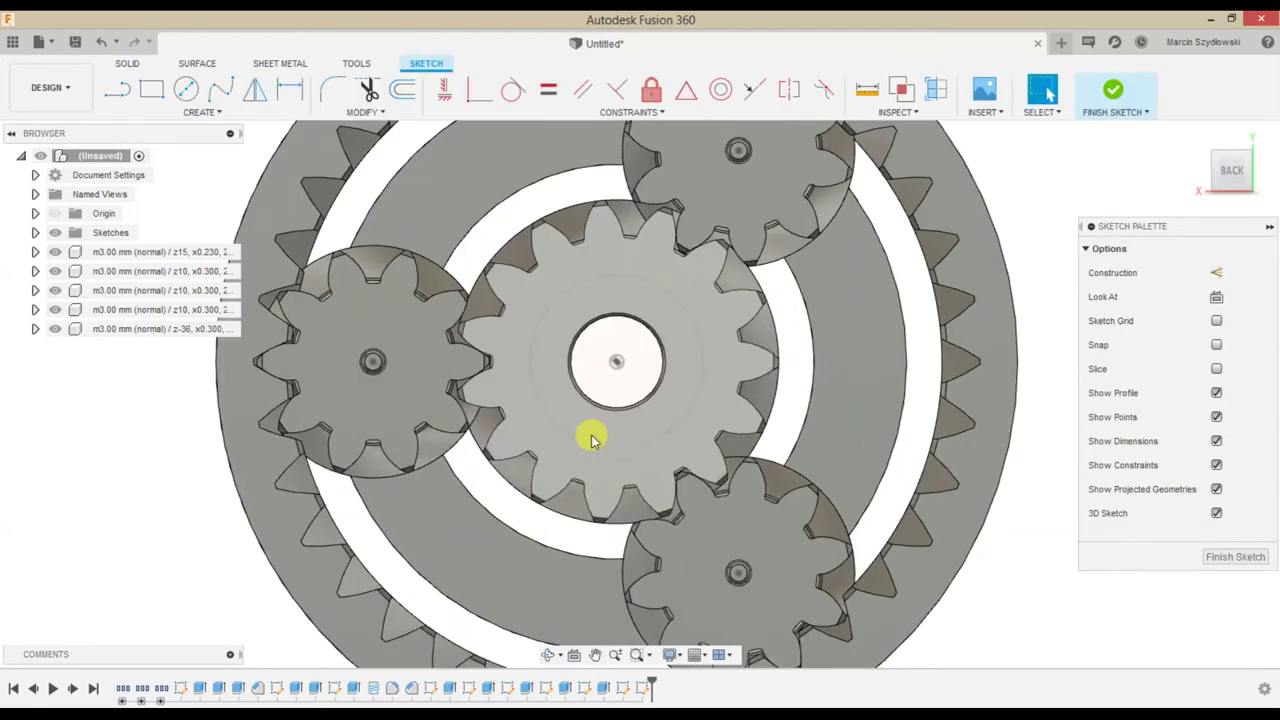
{"action": "scroll", "coordinate": [591, 438], "scroll_direction": "up", "scroll_amount": 3}
{"action": "key", "text": "c"}
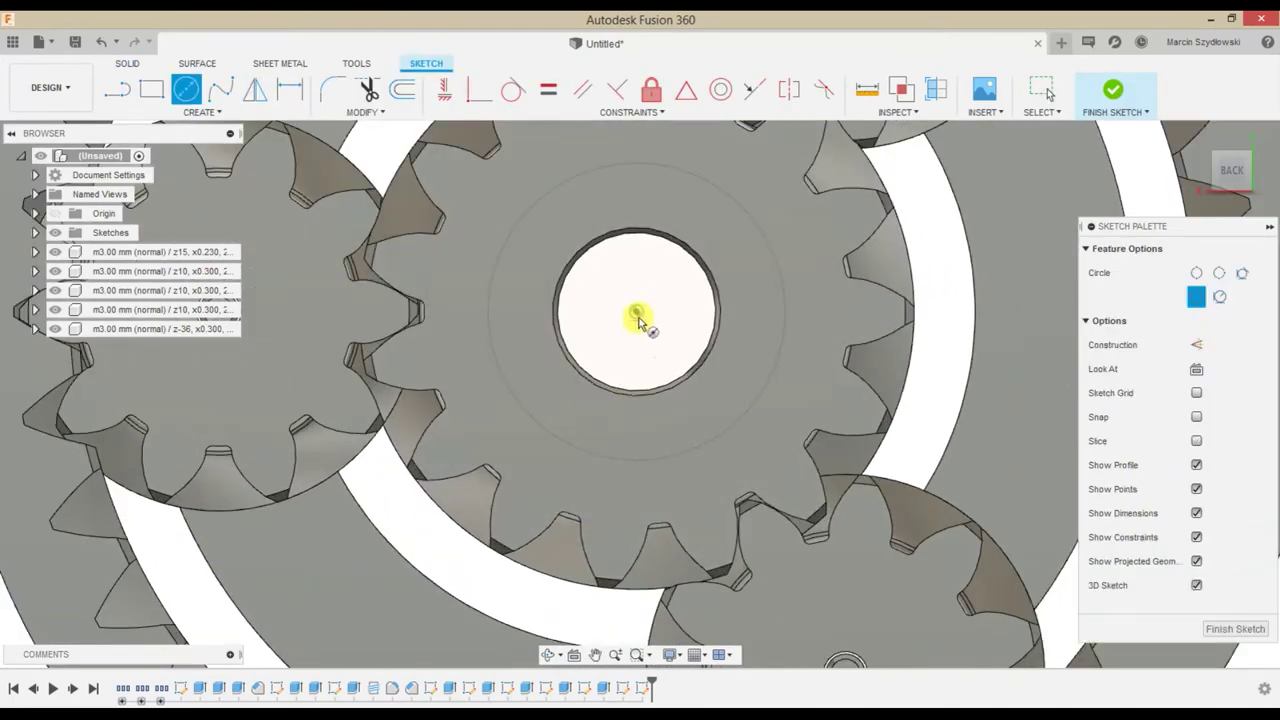
{"action": "left_click", "coordinate": [636, 312]}
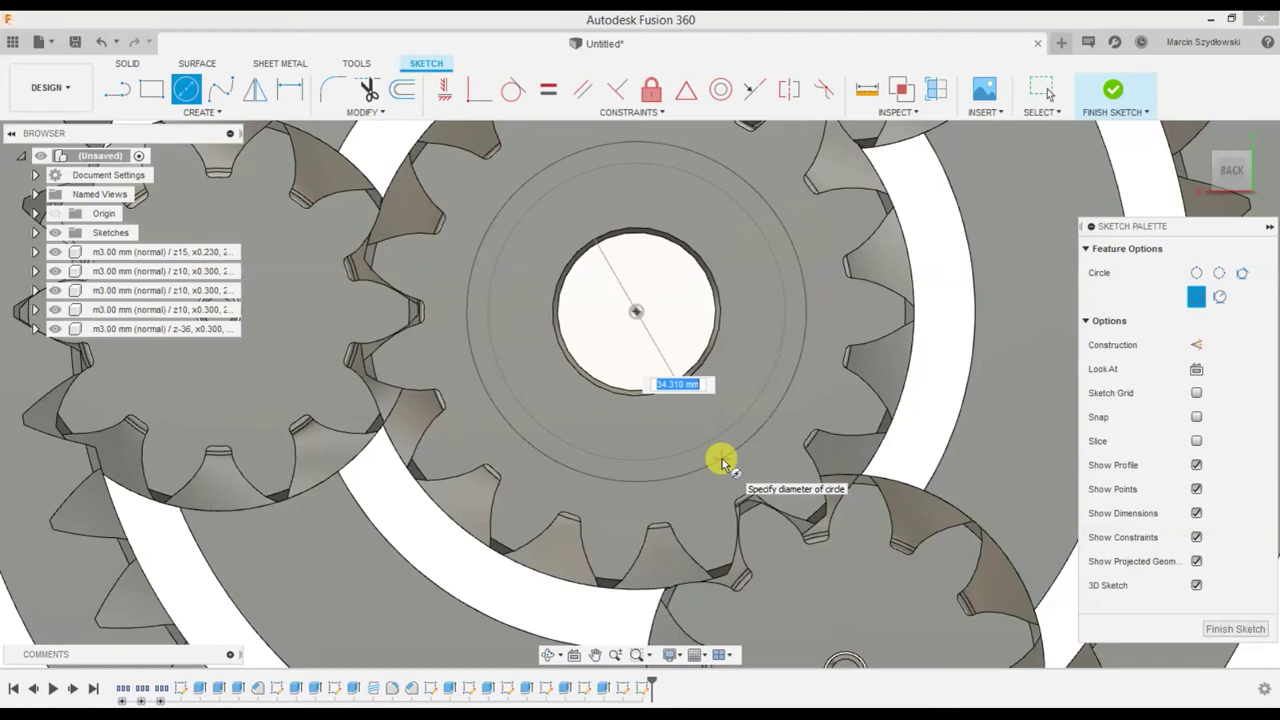
{"action": "key", "text": "Escape"}
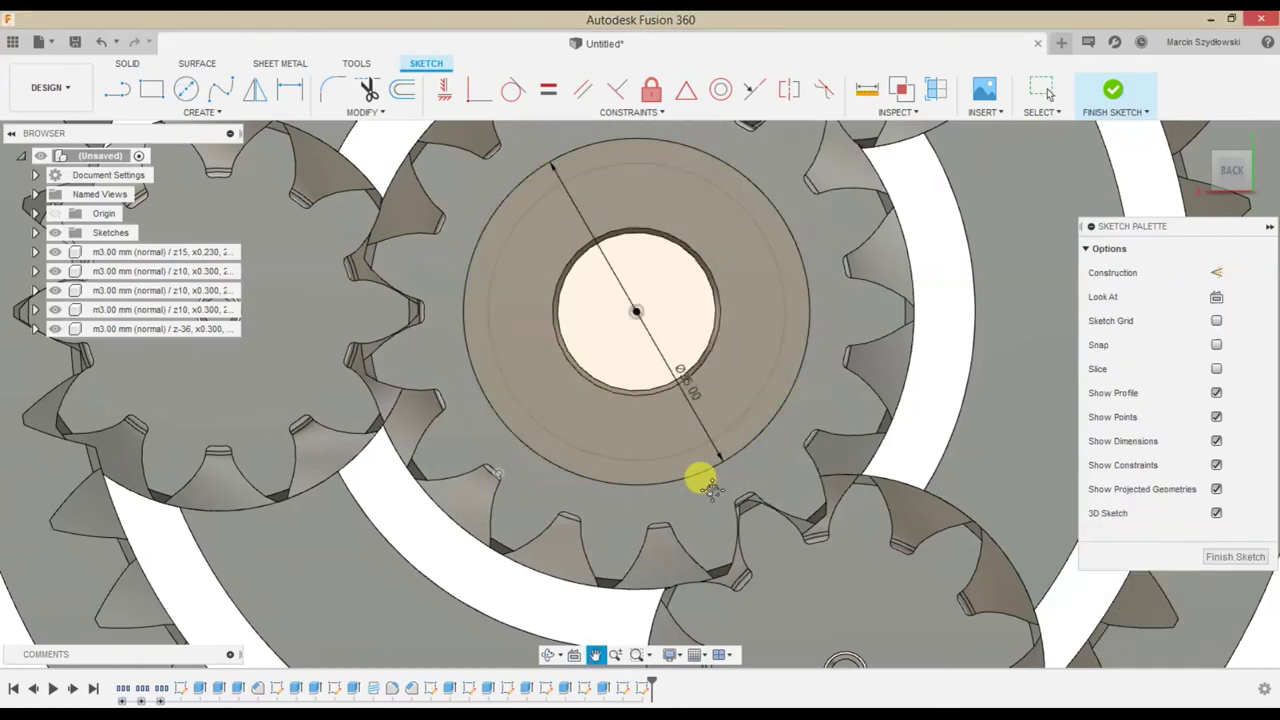
{"action": "middle_click_drag", "start_coordinate": [694, 471], "coordinate": [737, 480]}
{"action": "key", "text": "p"}
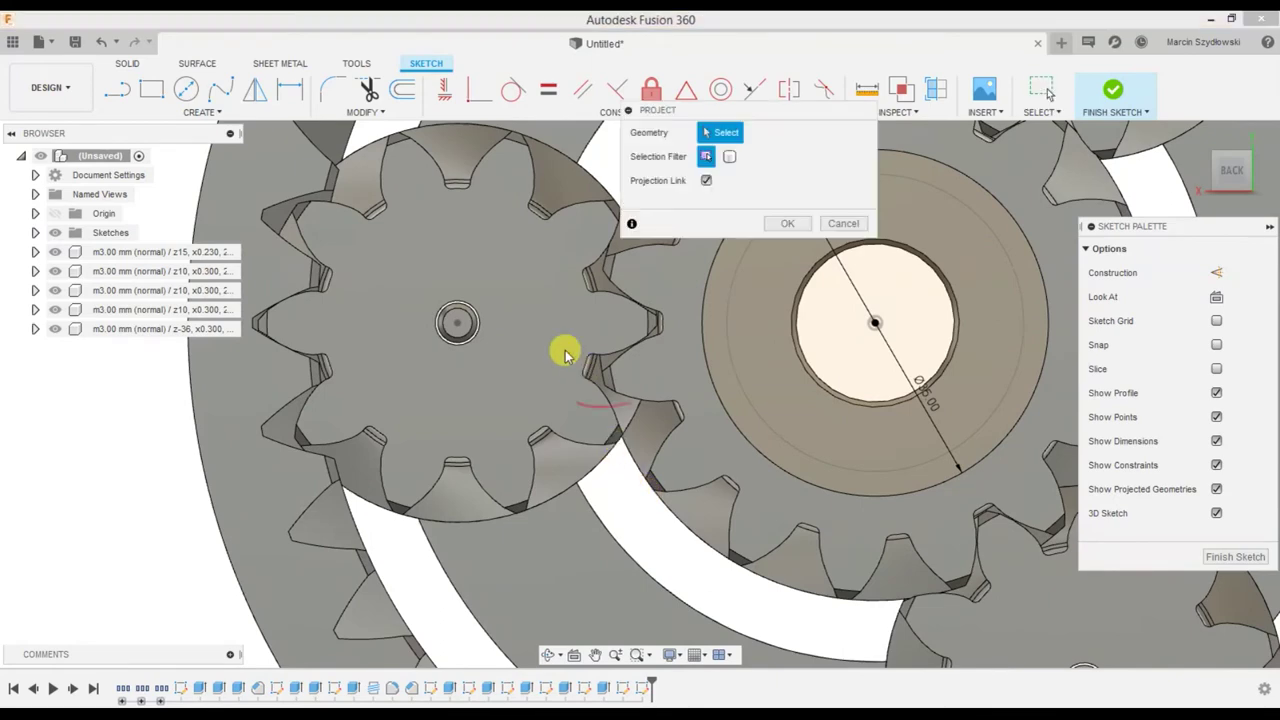
Project the small planet gear's centre circle into the sketch
{"action": "left_click", "coordinate": [479, 316]}
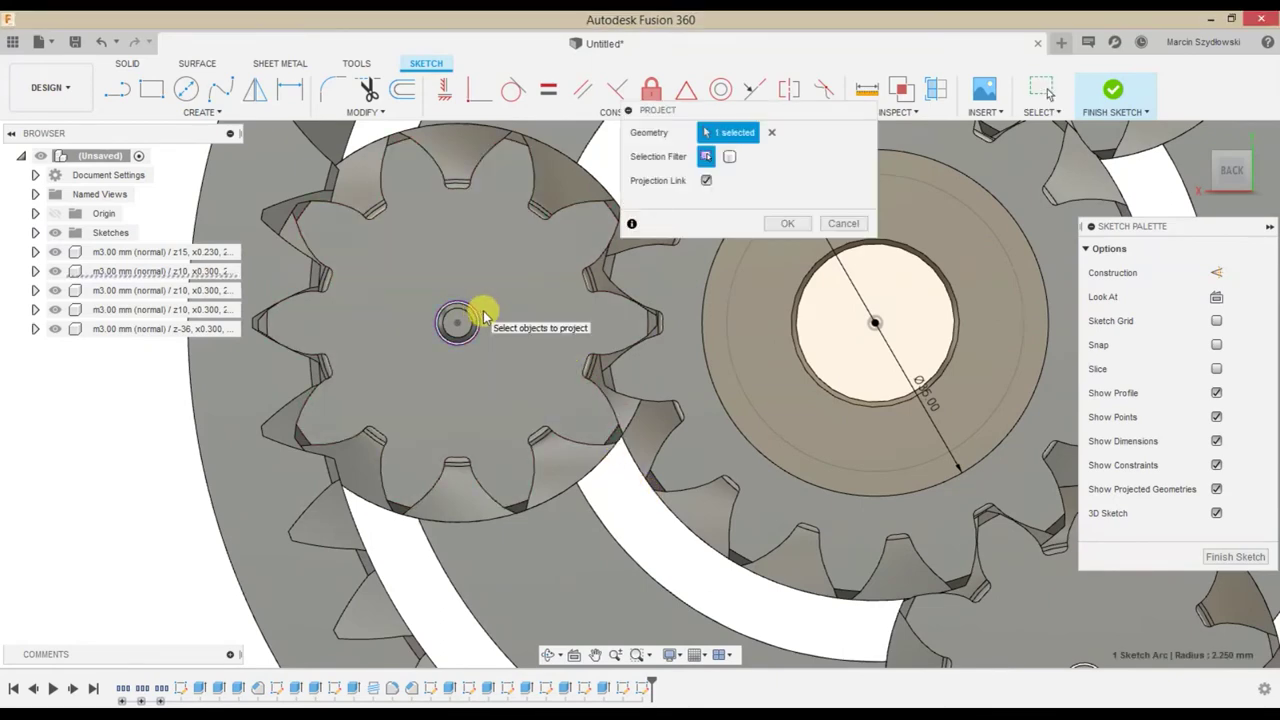
{"action": "left_click", "coordinate": [790, 225]}
{"action": "mouse_move", "coordinate": [560, 400]}
{"action": "middle_mouse_down", "text": "shift"}
{"action": "mouse_move", "coordinate": [565, 413]}
{"action": "mouse_move", "coordinate": [543, 386]}
{"action": "mouse_move", "coordinate": [566, 414]}
{"action": "middle_mouse_up", "text": "shift"}
Offset the projected centre circle to make an 8.00 mm circle on the planet gear
{"action": "key", "text": "o"}
{"action": "left_click", "coordinate": [470, 312]}
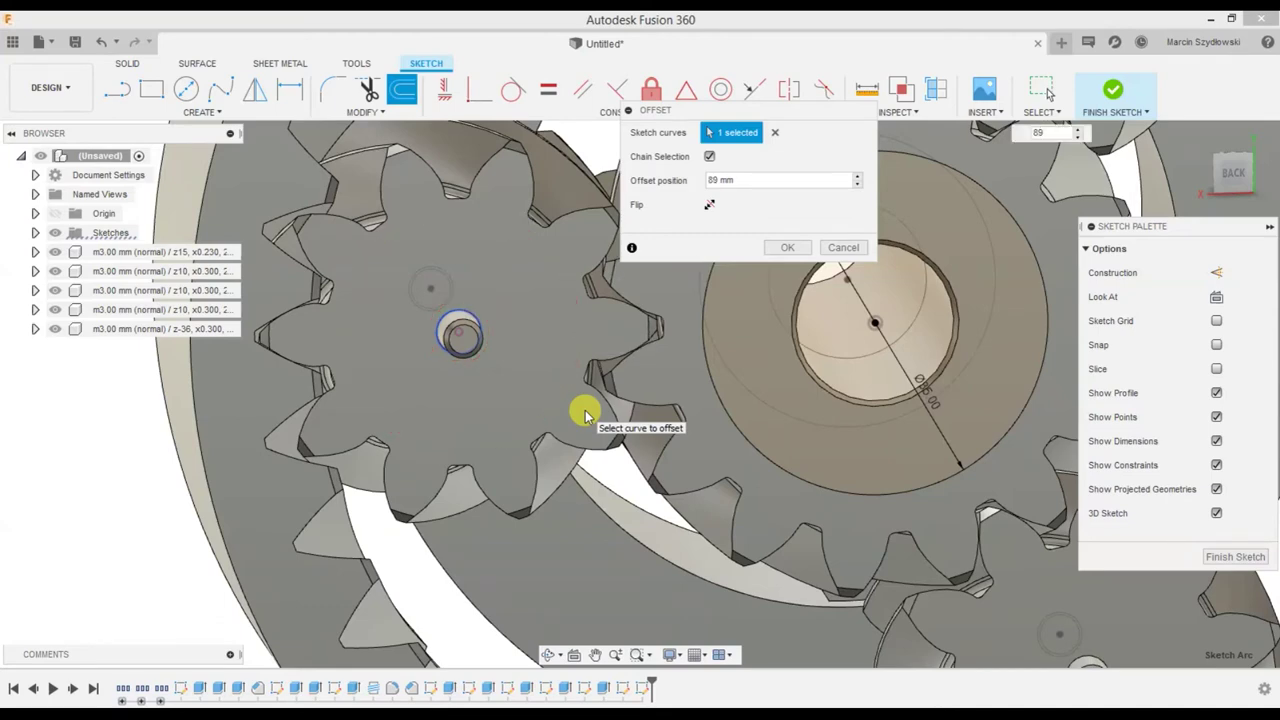
{"action": "key", "text": "Return"}
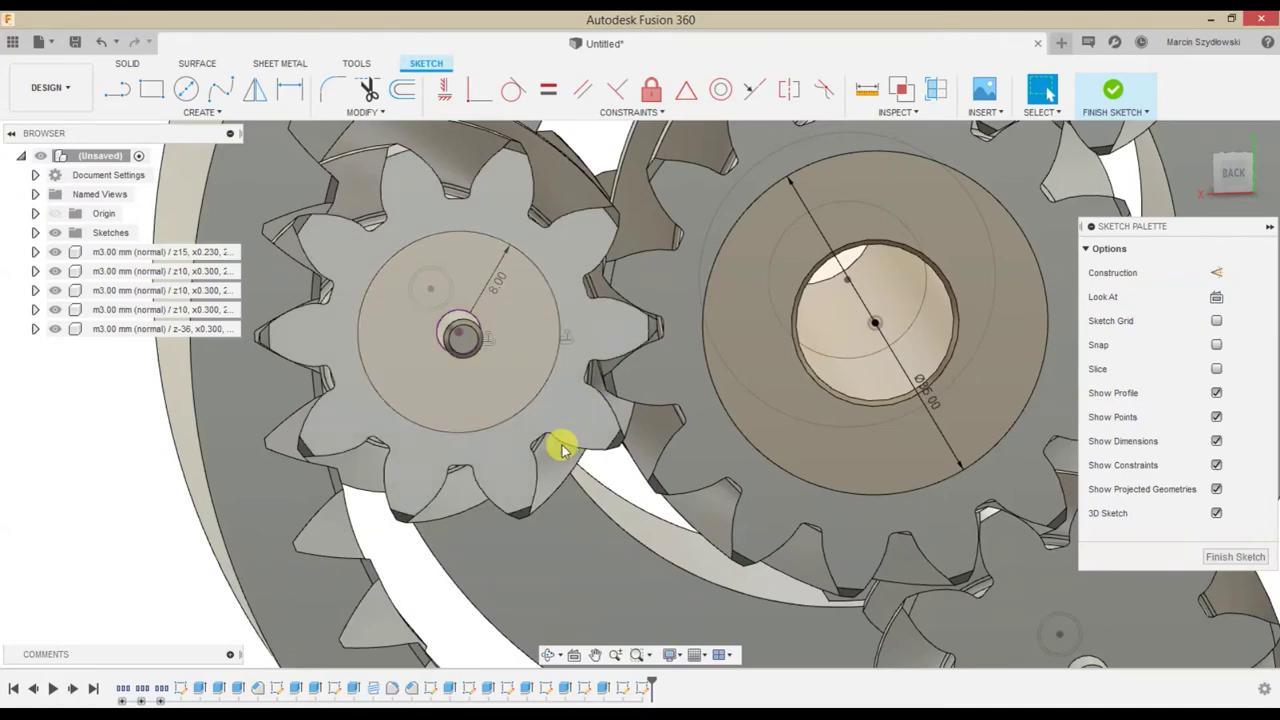
{"action": "scroll", "coordinate": [572, 440], "scroll_direction": "down", "scroll_amount": 3}
{"action": "scroll", "coordinate": [571, 500], "scroll_direction": "down", "scroll_amount": 3}
{"action": "scroll", "coordinate": [471, 400], "scroll_direction": "down", "scroll_amount": 1}
{"action": "middle_click_drag", "start_coordinate": [475, 415], "coordinate": [558, 432], "text": "shift"}
Inspect the second gear component's bodies in the browser and return to the Solid tools
{"action": "left_click", "coordinate": [36, 271]}
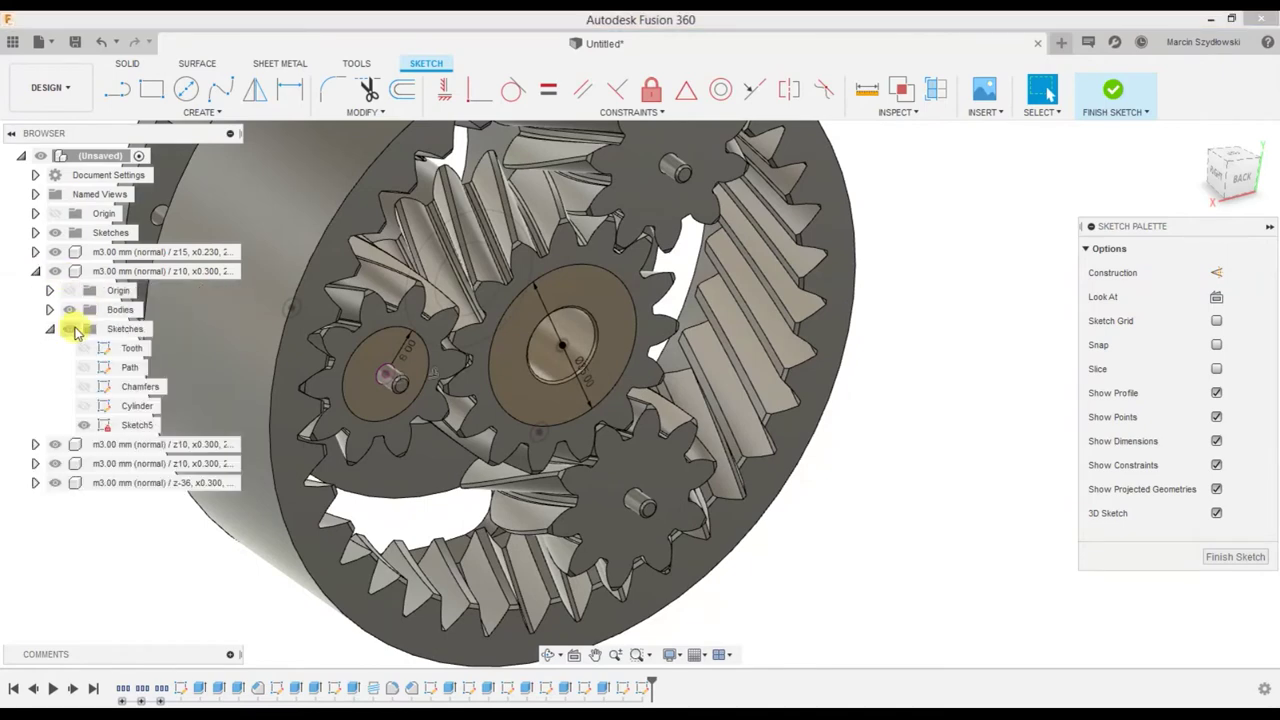
{"action": "left_click", "coordinate": [50, 310]}
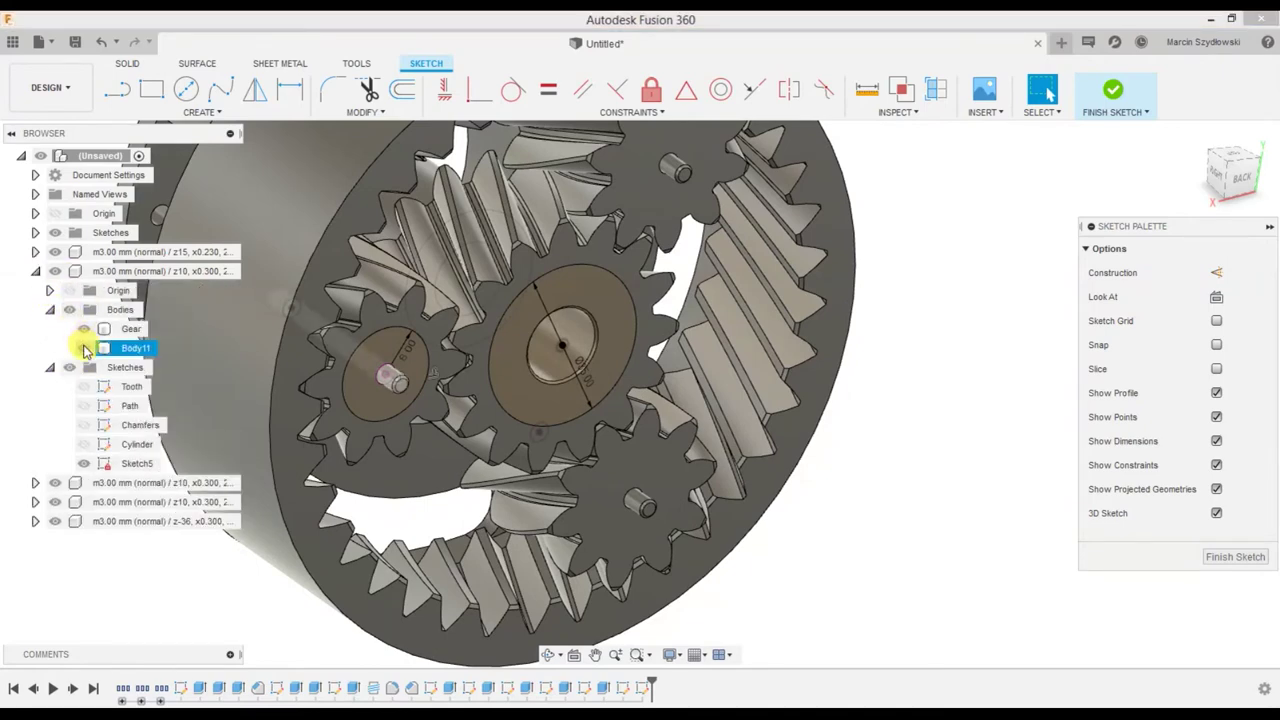
{"action": "left_click", "coordinate": [50, 310]}
{"action": "left_click", "coordinate": [36, 271]}
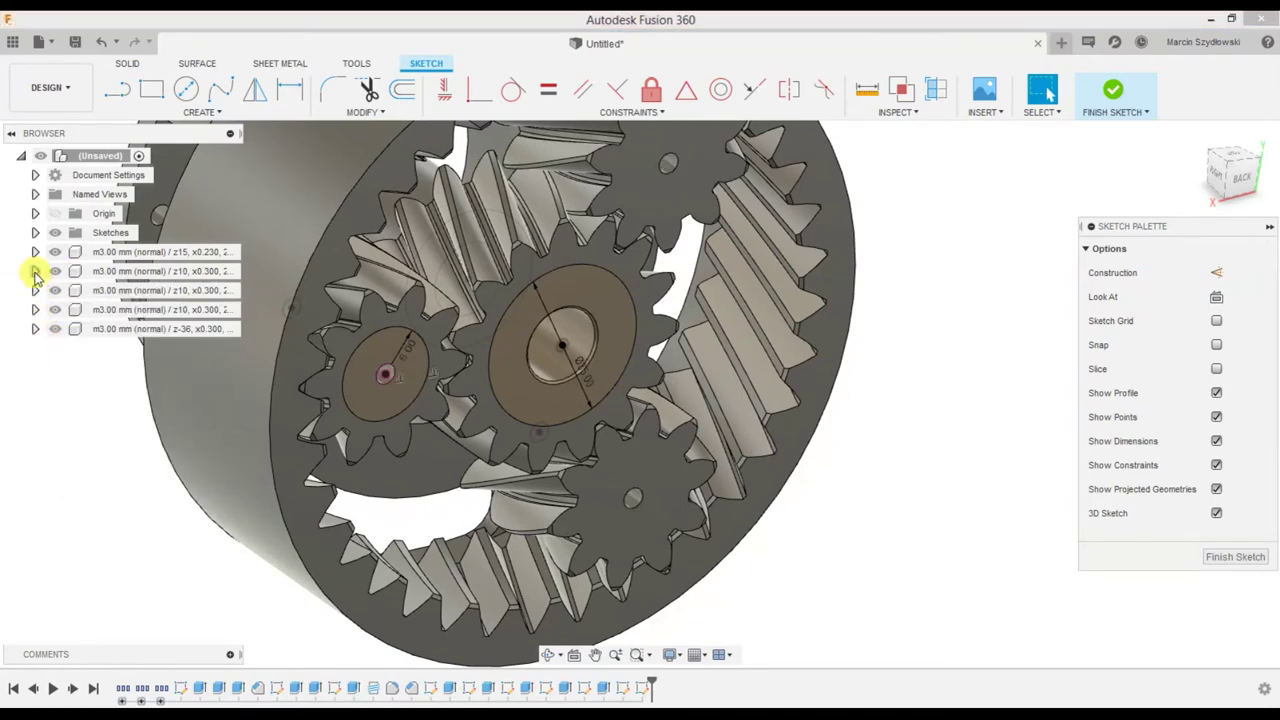
{"action": "middle_click_drag", "start_coordinate": [457, 411], "coordinate": [485, 440]}
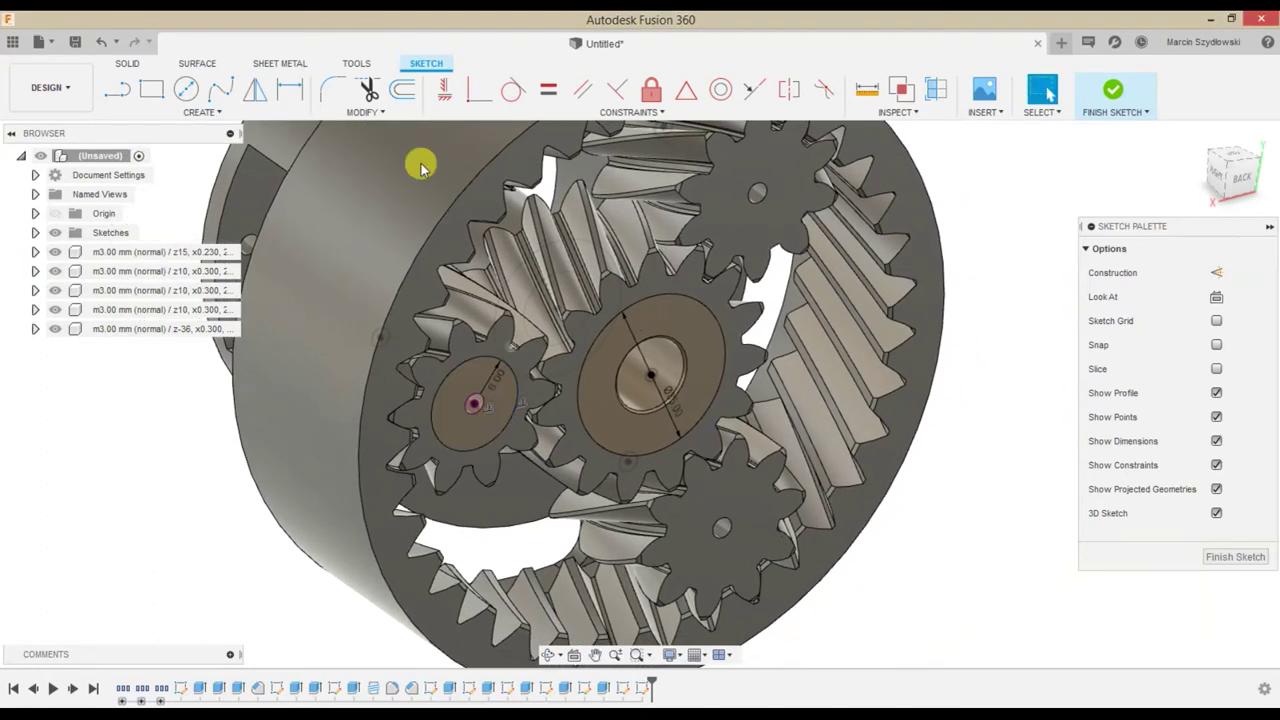
{"action": "left_click", "coordinate": [128, 63]}
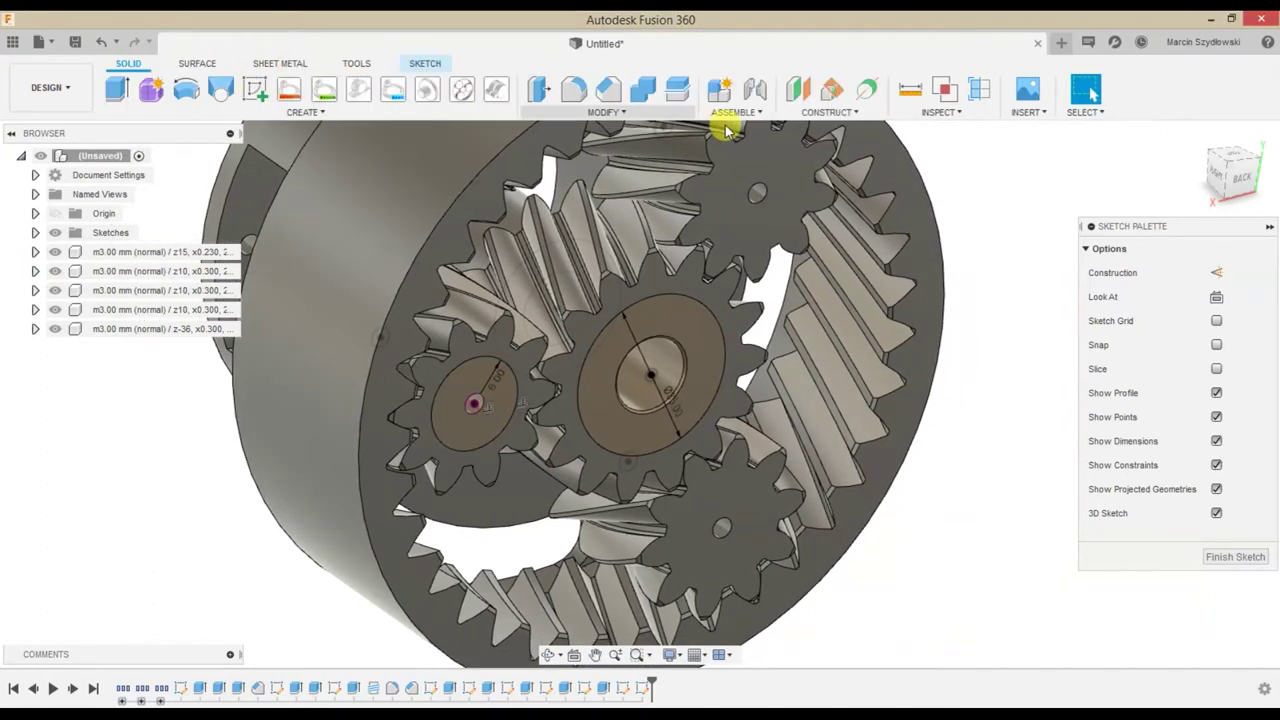
Create a revolute joint between the central gear hub and a second component
{"action": "left_click", "coordinate": [755, 92]}
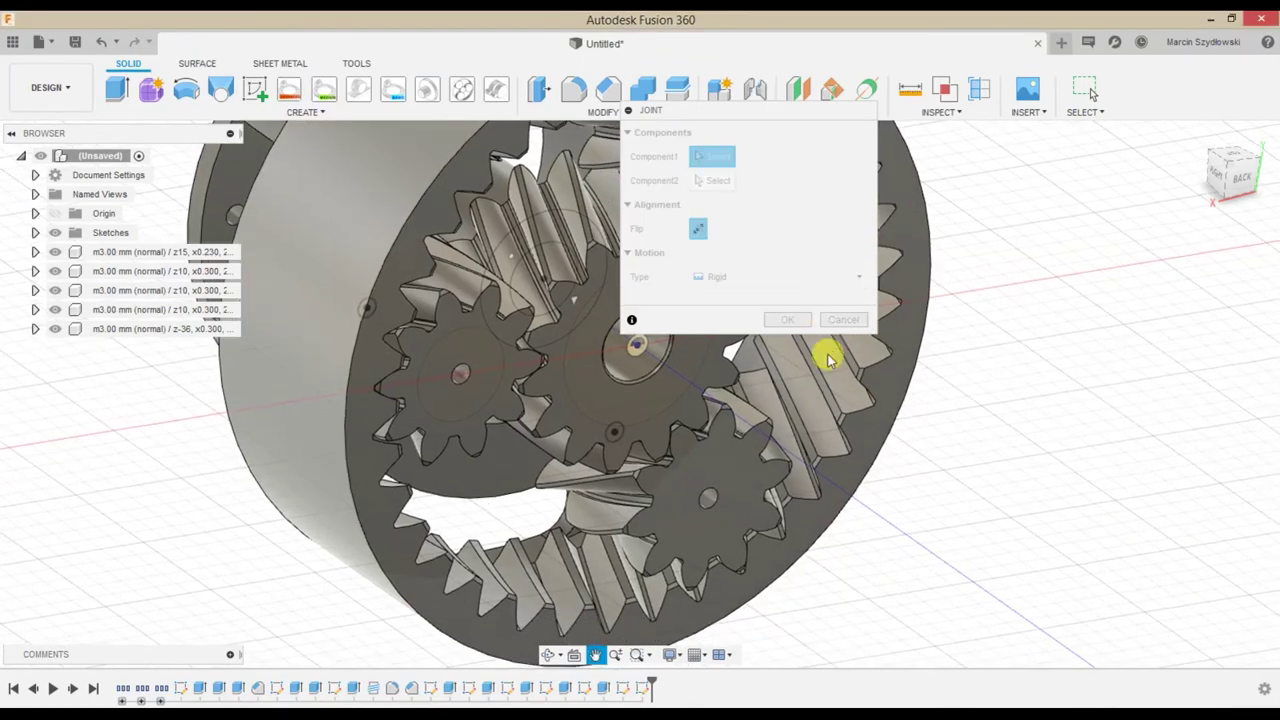
{"action": "left_click", "coordinate": [823, 277]}
{"action": "left_click", "coordinate": [721, 321]}
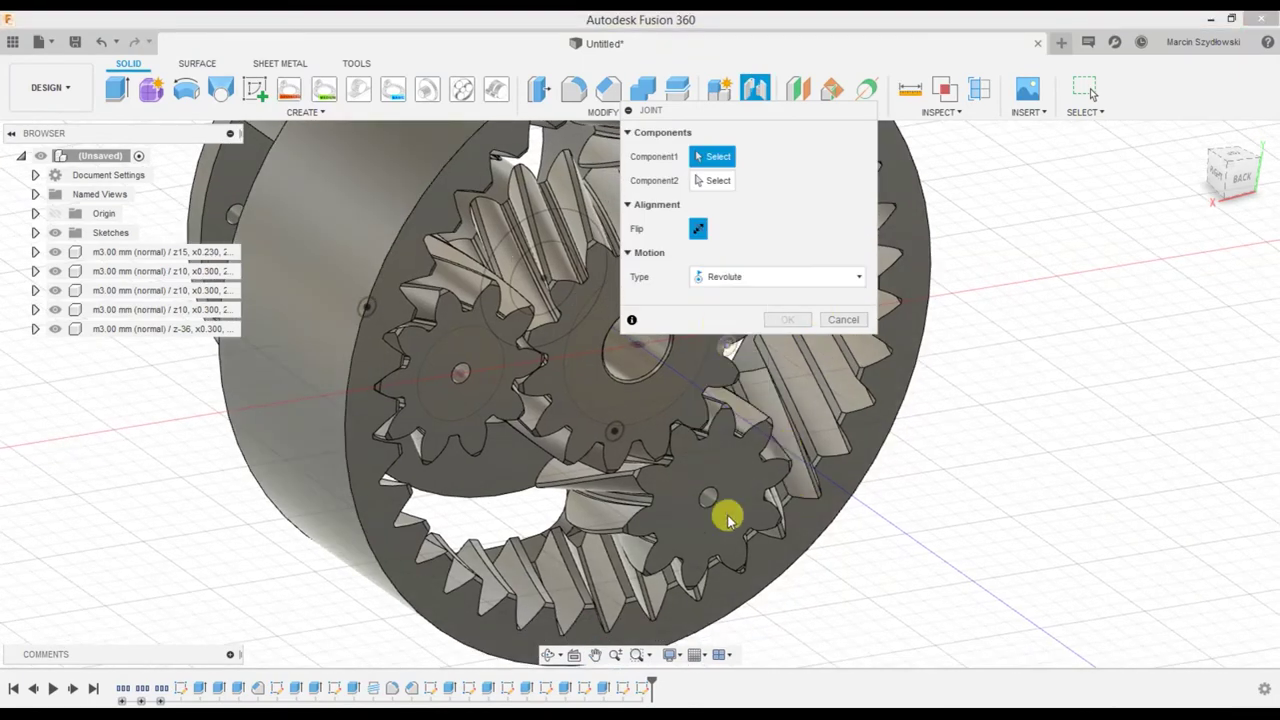
{"action": "scroll", "coordinate": [700, 518], "scroll_direction": "up", "scroll_amount": 3}
{"action": "scroll", "coordinate": [562, 347], "scroll_direction": "up", "scroll_amount": 2}
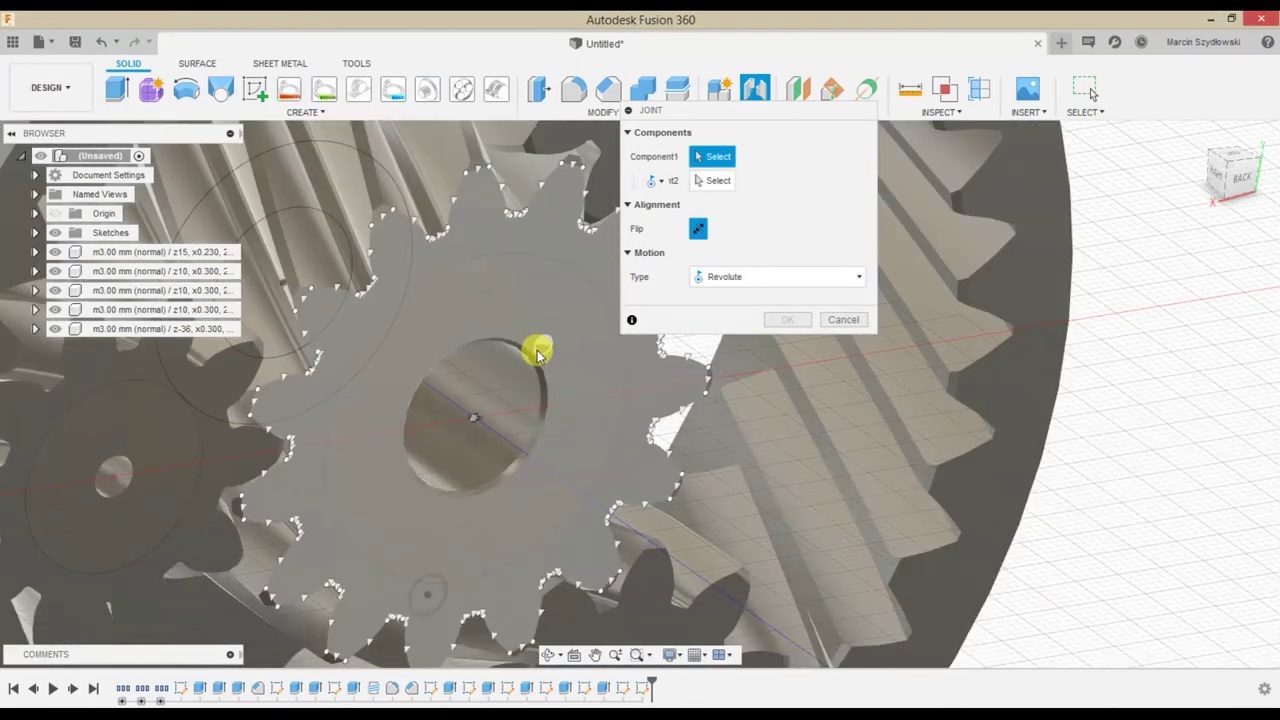
{"action": "scroll", "coordinate": [545, 360], "scroll_direction": "up", "scroll_amount": 1}
{"action": "left_click", "coordinate": [538, 366]}
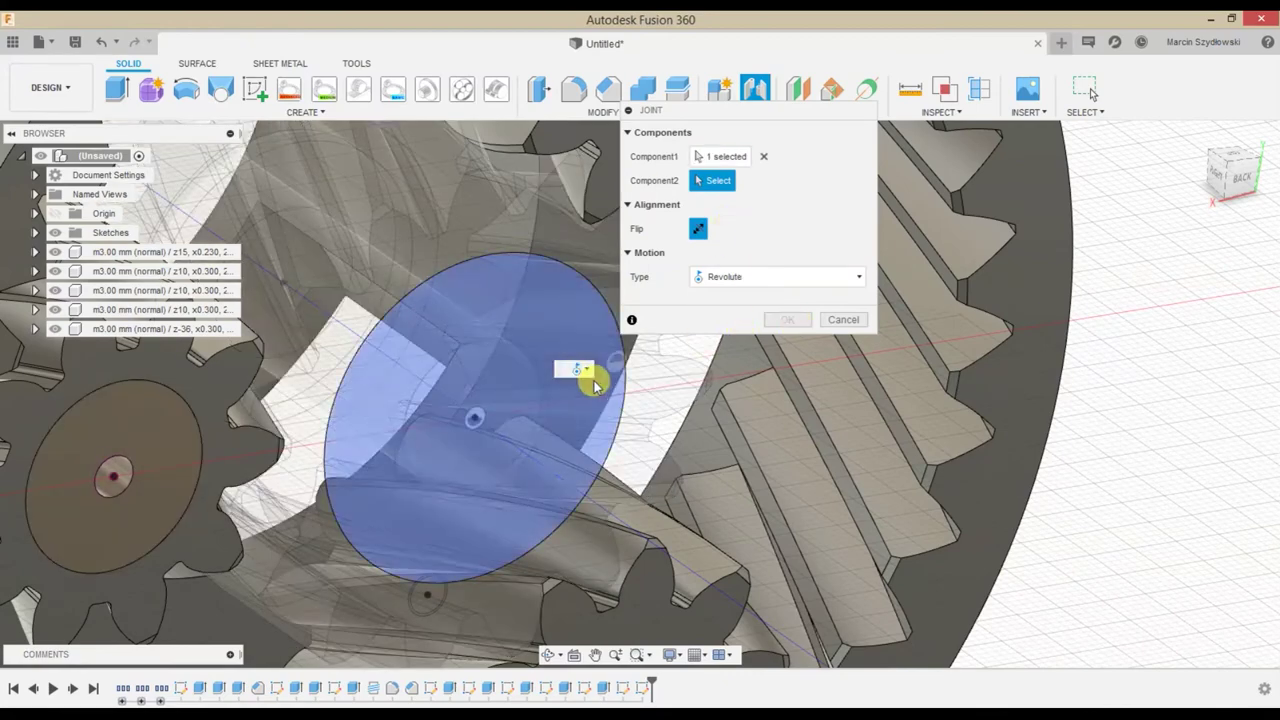
{"action": "left_click", "coordinate": [625, 380]}
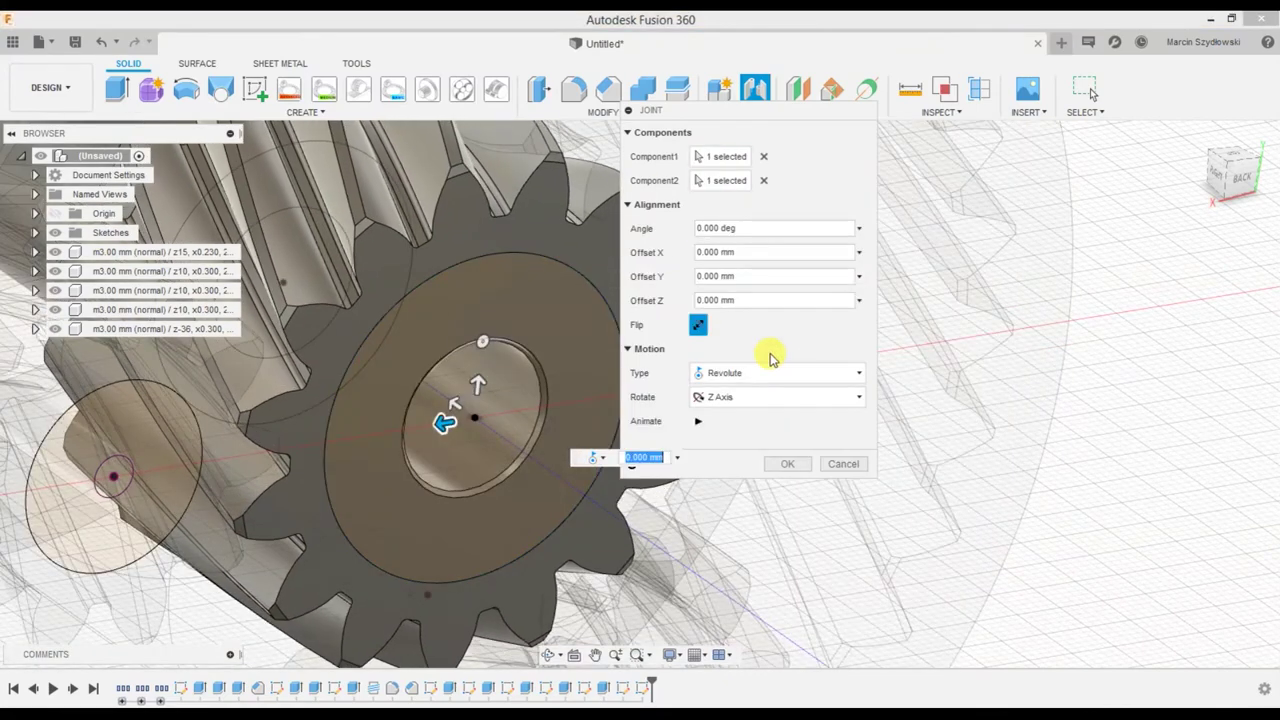
{"action": "left_click", "coordinate": [786, 464]}
Turn the central gear's revolute joint by 180/15 degrees
{"action": "scroll", "coordinate": [780, 455], "scroll_direction": "up", "scroll_amount": 3}
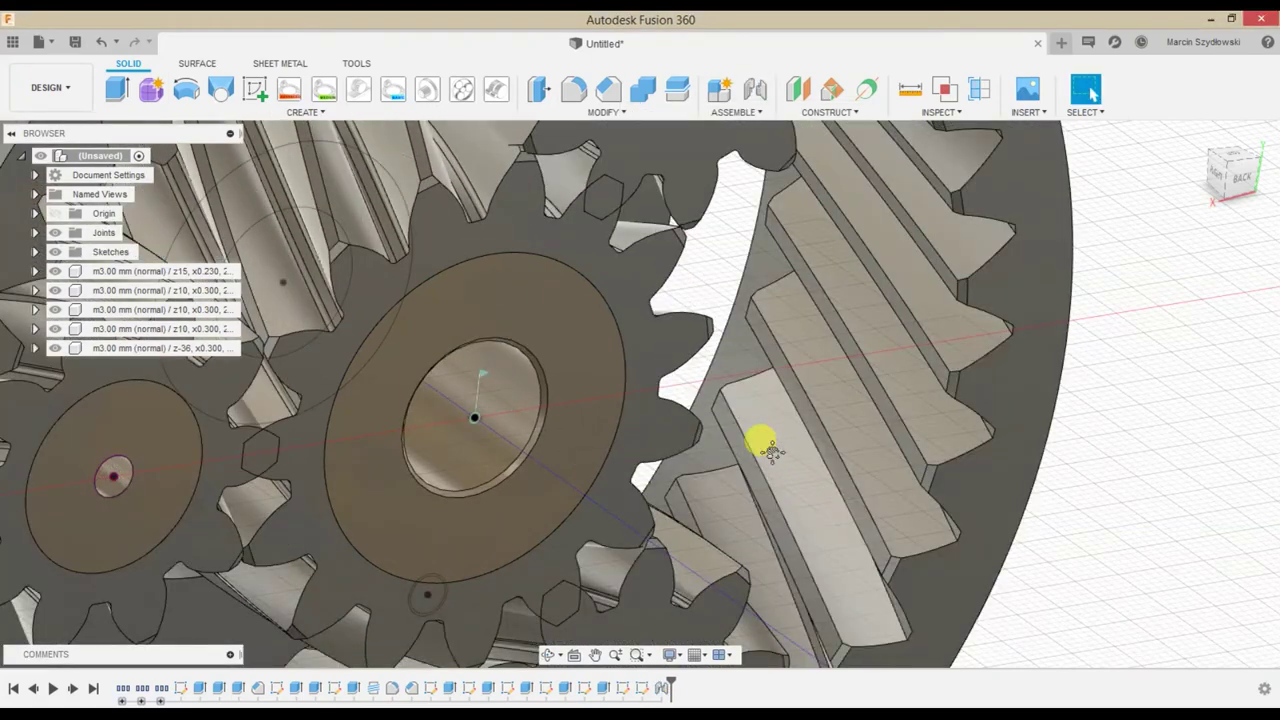
{"action": "middle_click_drag", "start_coordinate": [771, 449], "coordinate": [820, 371]}
{"action": "scroll", "coordinate": [700, 350], "scroll_direction": "up", "scroll_amount": 2}
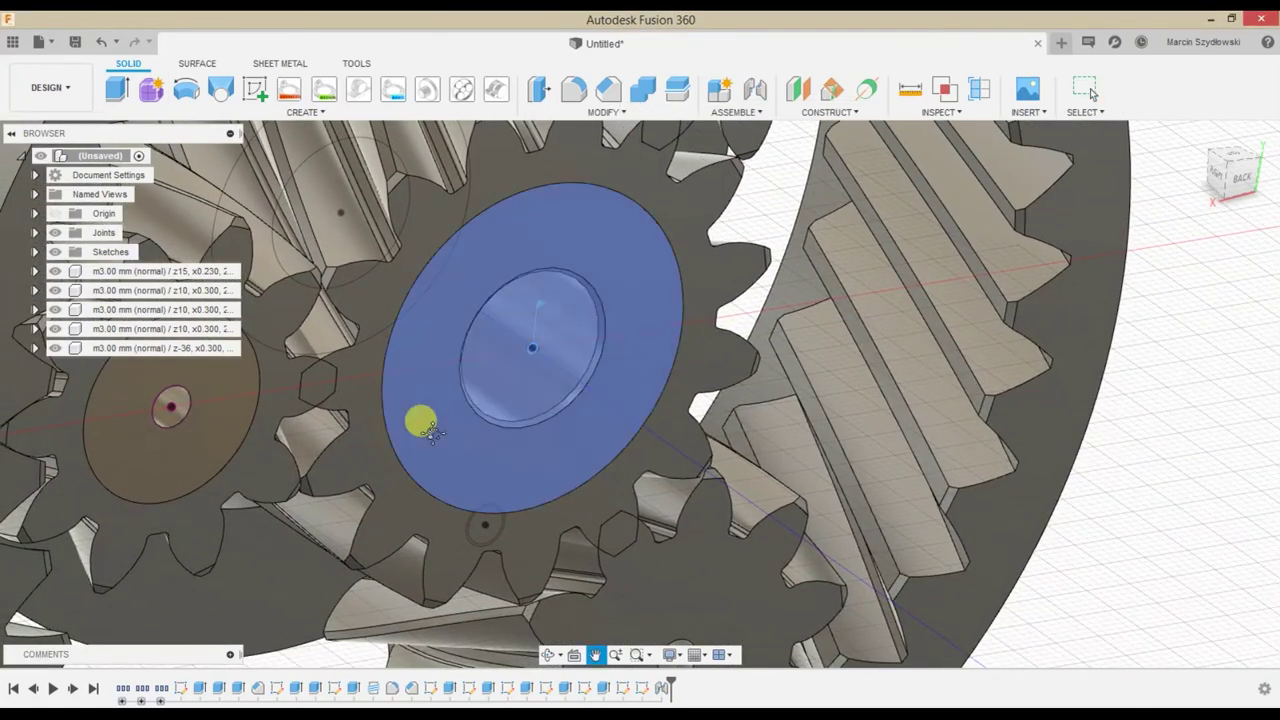
{"action": "middle_click_drag", "start_coordinate": [423, 423], "coordinate": [508, 435]}
{"action": "left_click_drag", "start_coordinate": [500, 432], "coordinate": [462, 430]}
{"action": "key", "text": "Escape"}
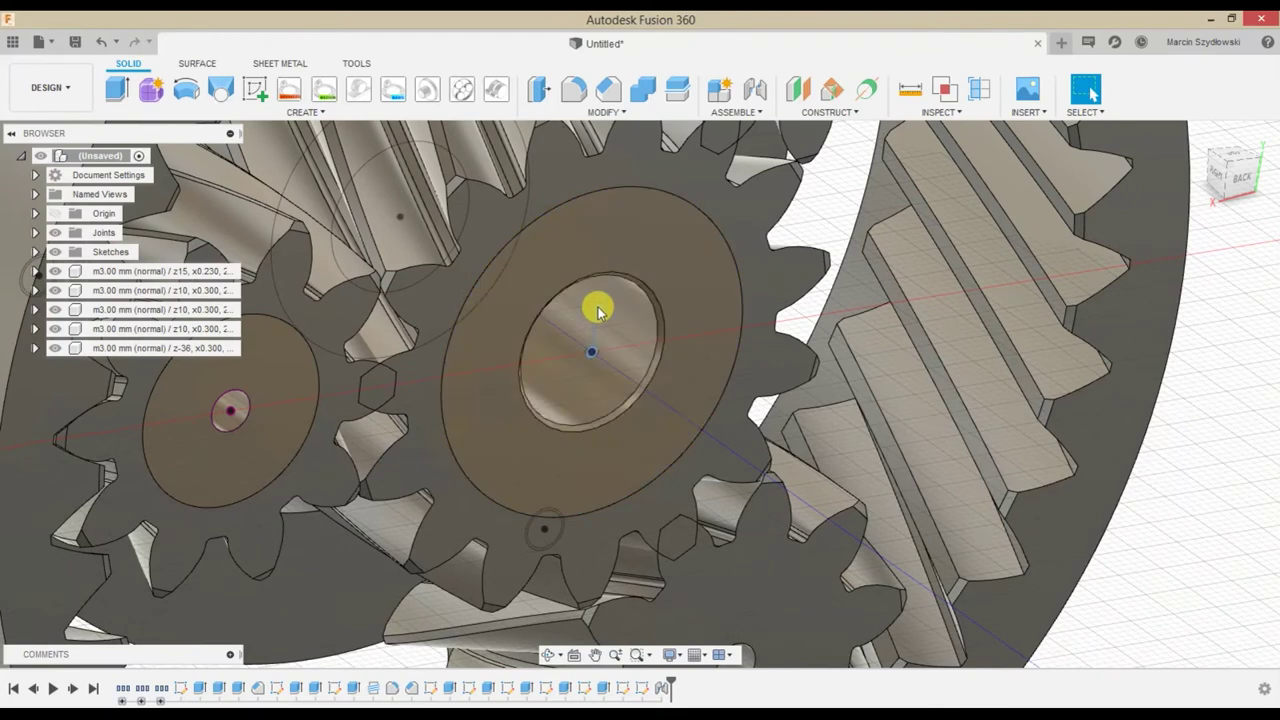
{"action": "key", "text": "j"}
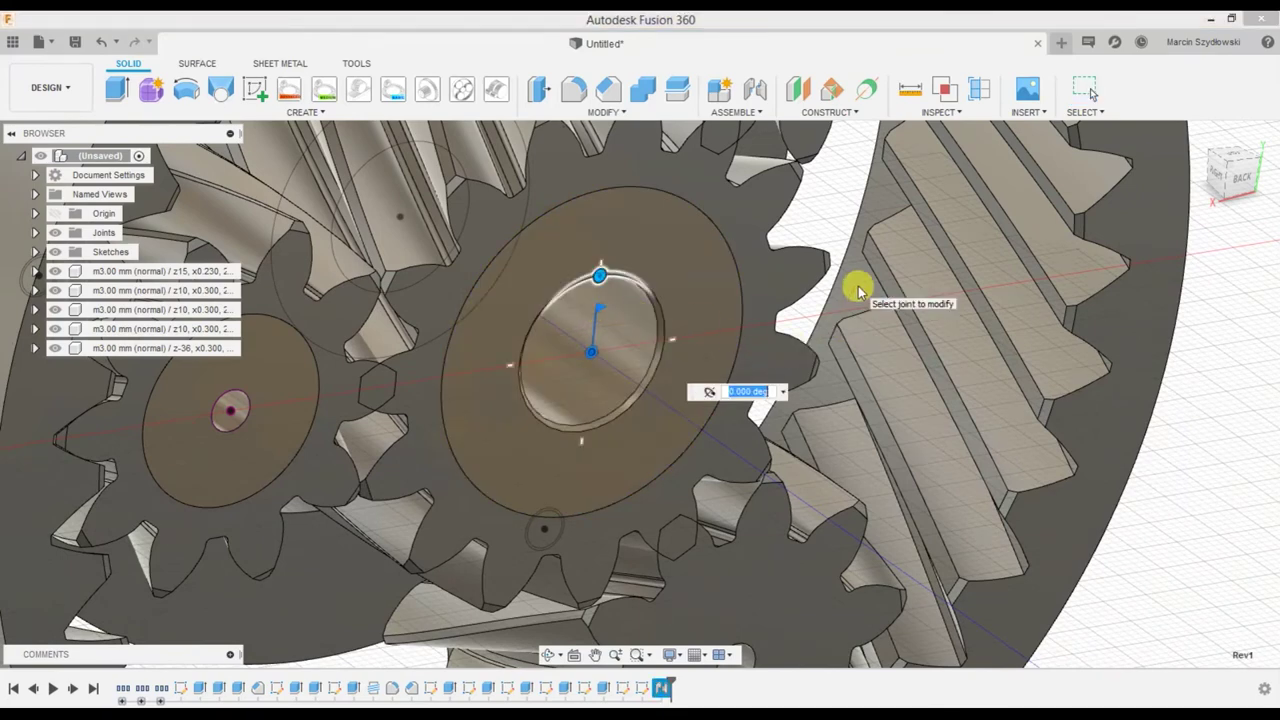
{"action": "type", "text": "180/15"}
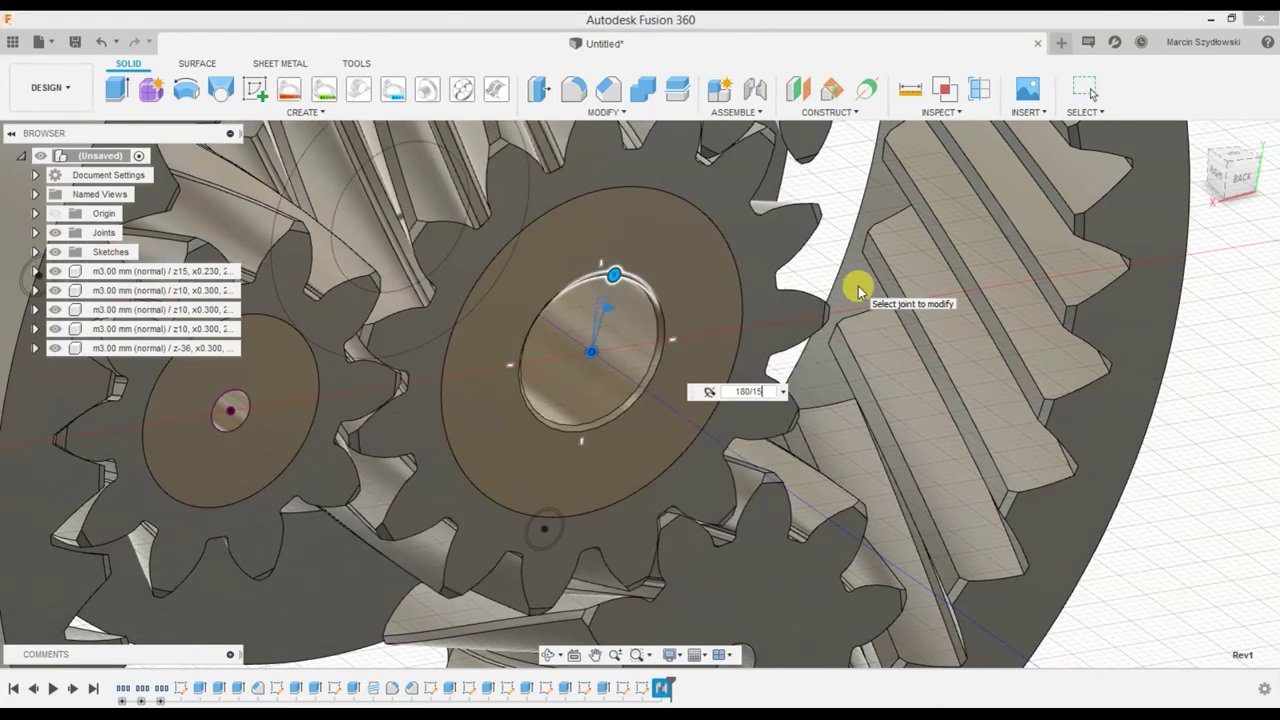
{"action": "key", "text": "Return"}
Start another joint, continuing past the moved-components prompt
{"action": "scroll", "coordinate": [750, 360], "scroll_direction": "down", "scroll_amount": 3}
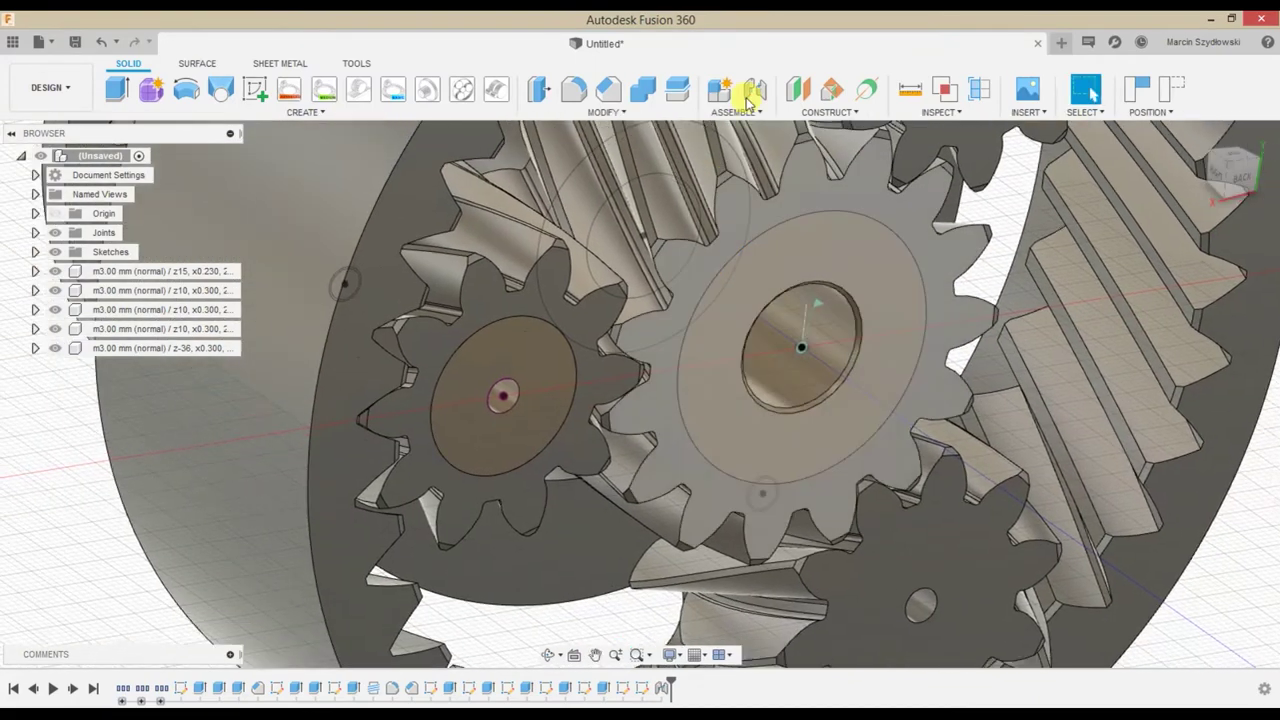
{"action": "left_click", "coordinate": [752, 92]}
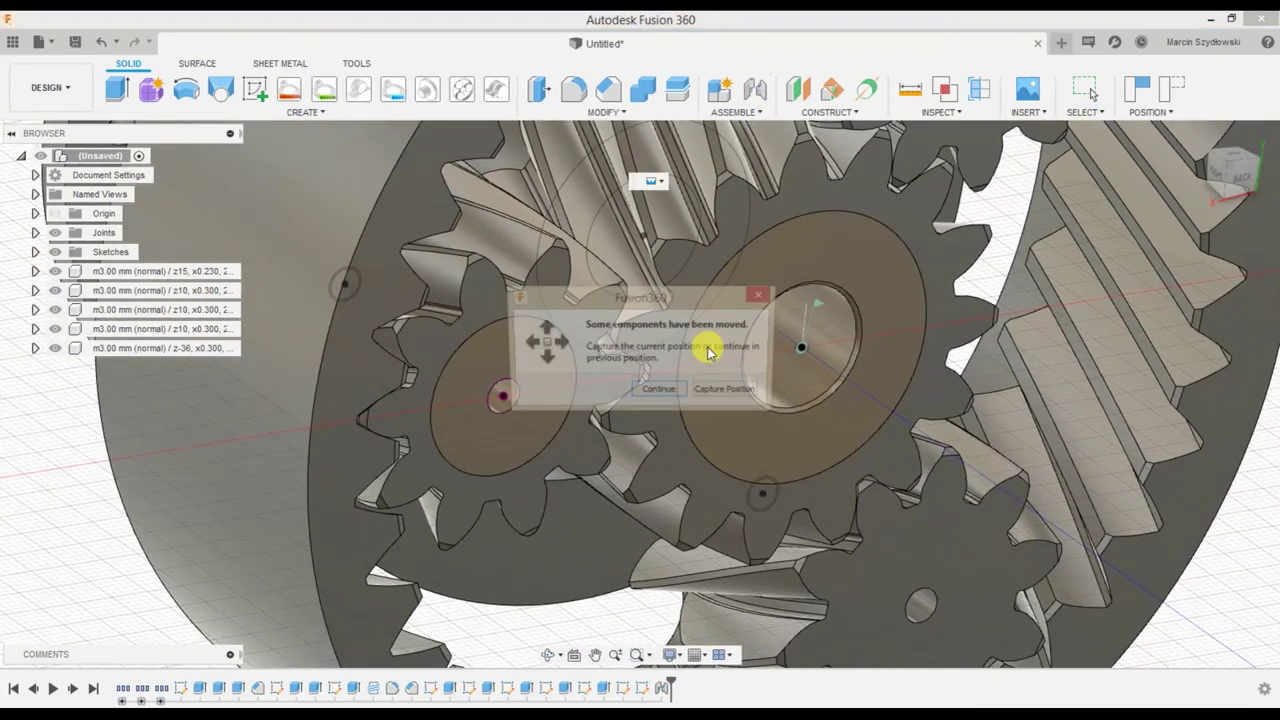
{"action": "left_click", "coordinate": [727, 392]}
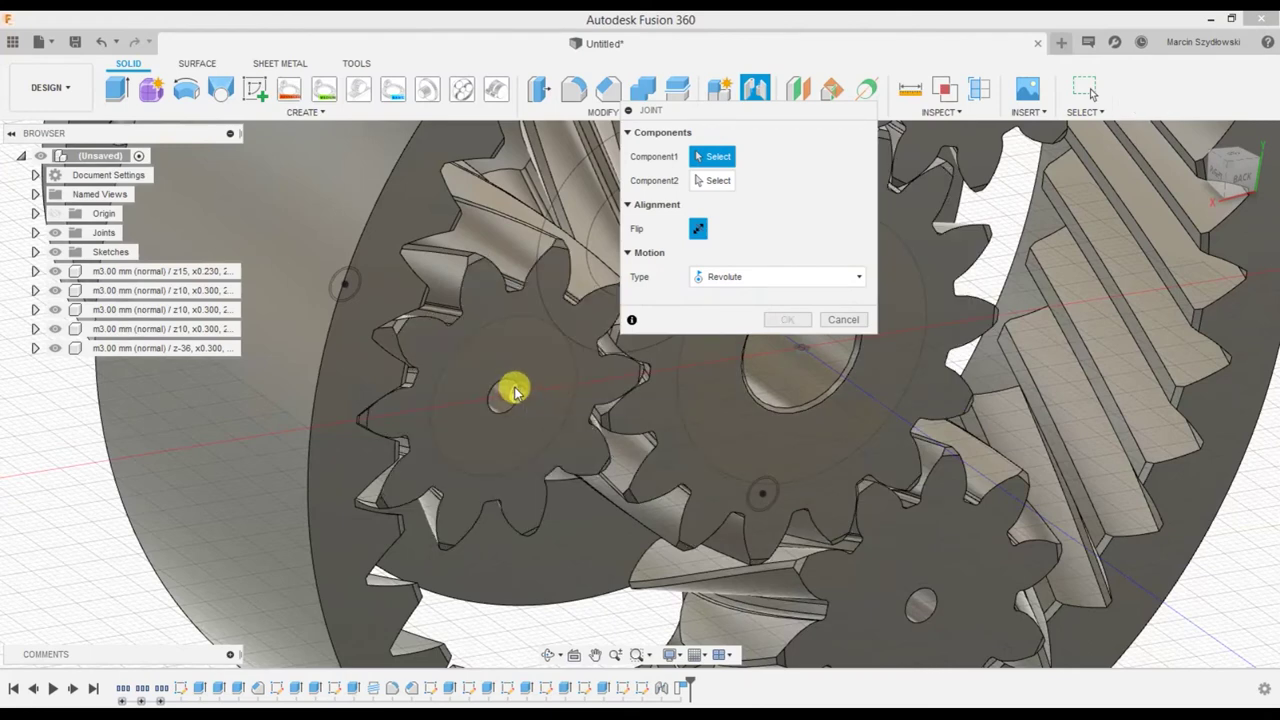
Join the planet gear to its second component with a revolute joint
{"action": "left_click", "coordinate": [510, 392]}
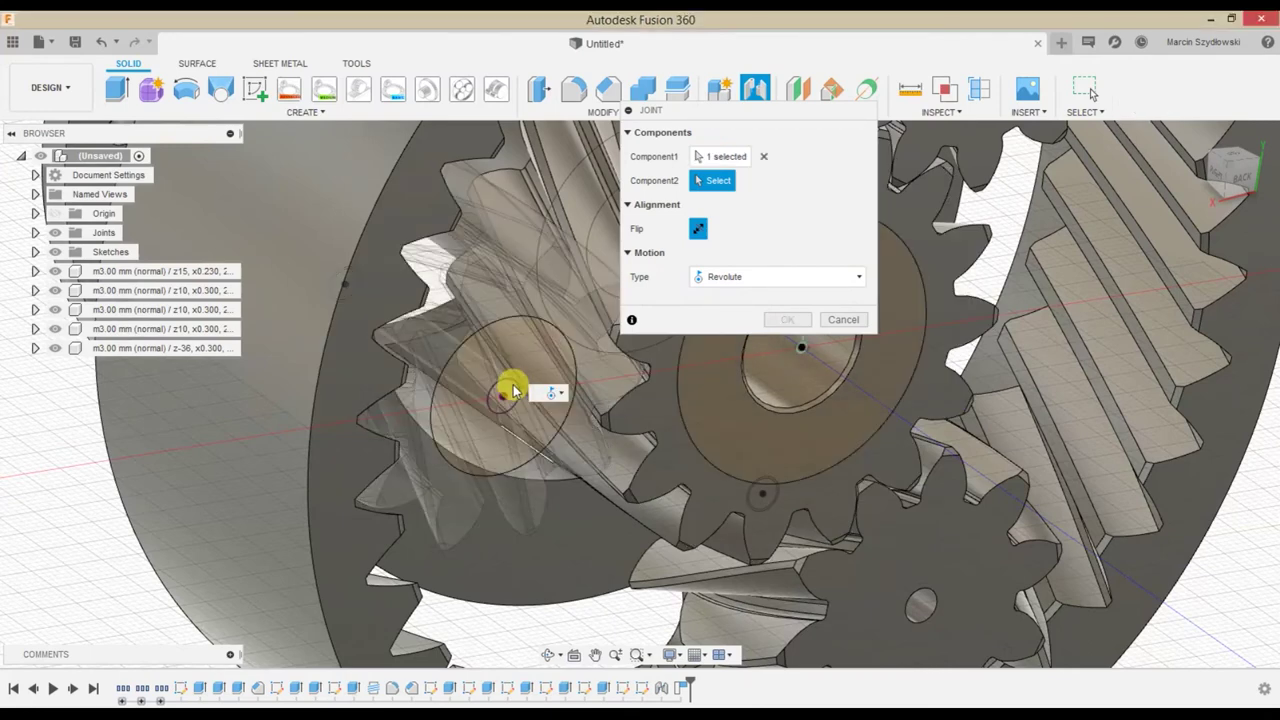
{"action": "left_click", "coordinate": [567, 423]}
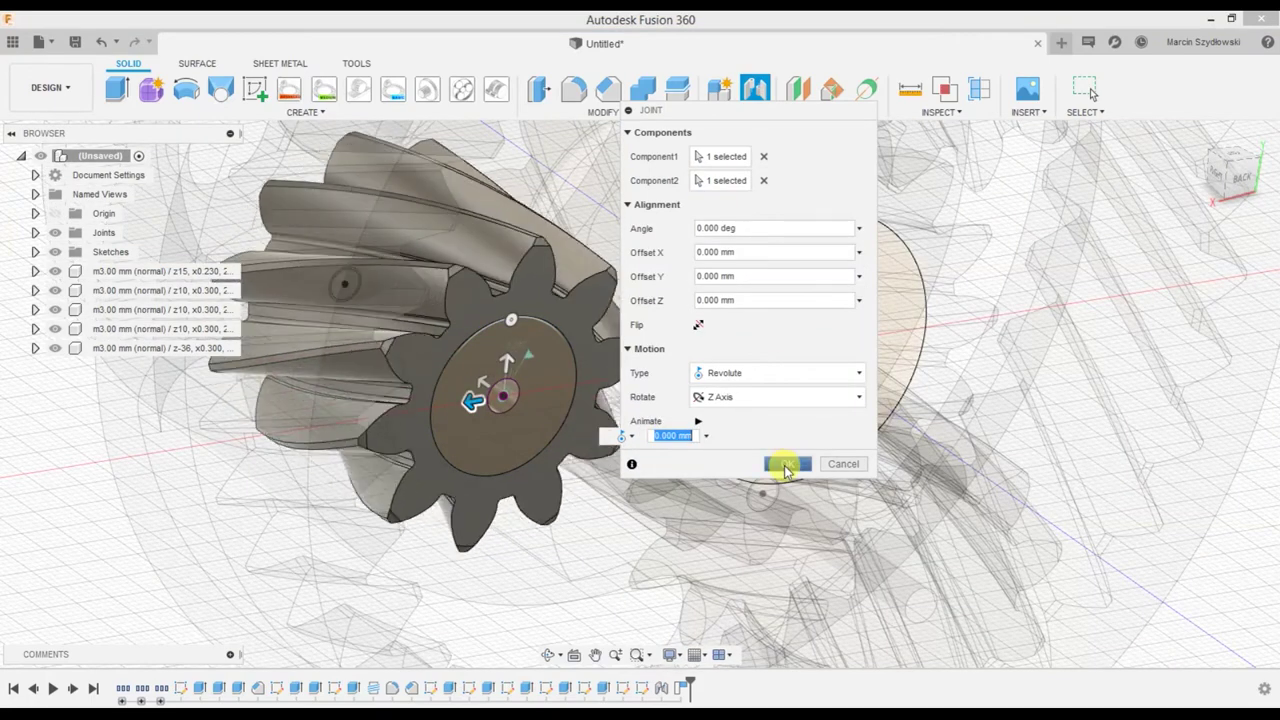
{"action": "left_click", "coordinate": [779, 463]}
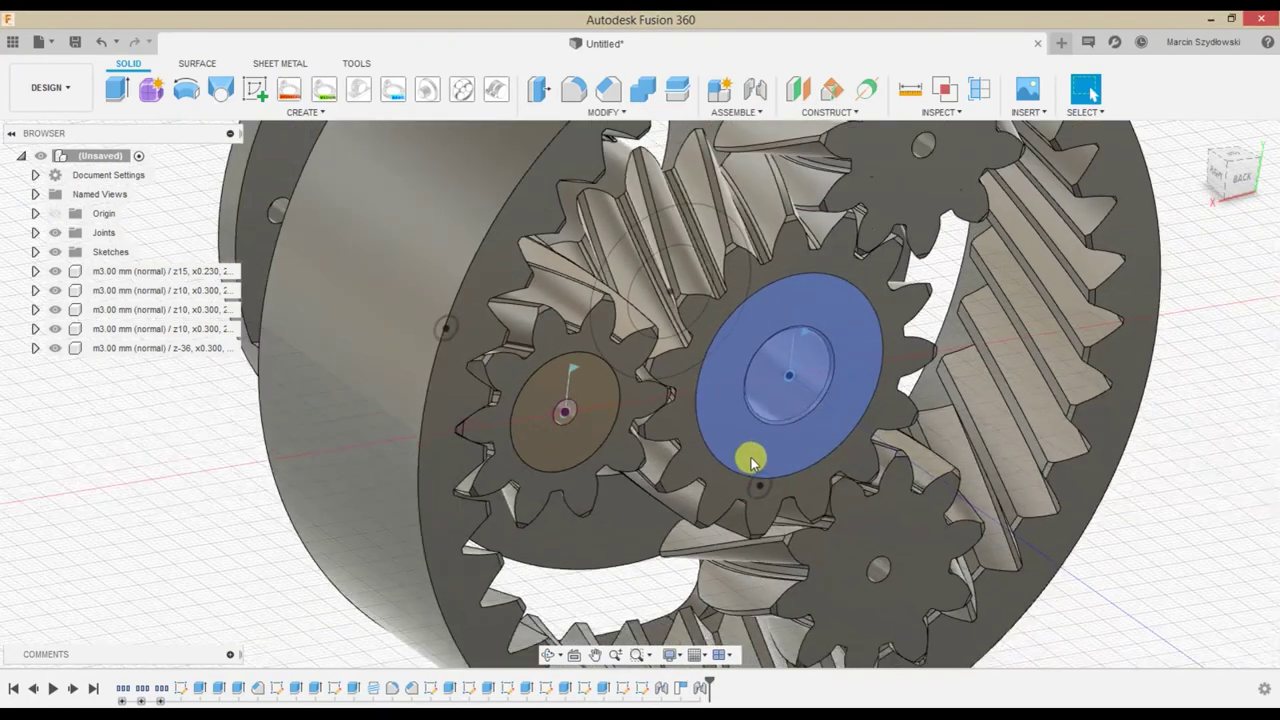
{"action": "mouse_move", "coordinate": [752, 462]}
{"action": "middle_mouse_down"}
{"action": "mouse_move", "coordinate": [680, 457]}
{"action": "mouse_move", "coordinate": [857, 480]}
{"action": "mouse_move", "coordinate": [829, 500]}
{"action": "middle_mouse_up"}
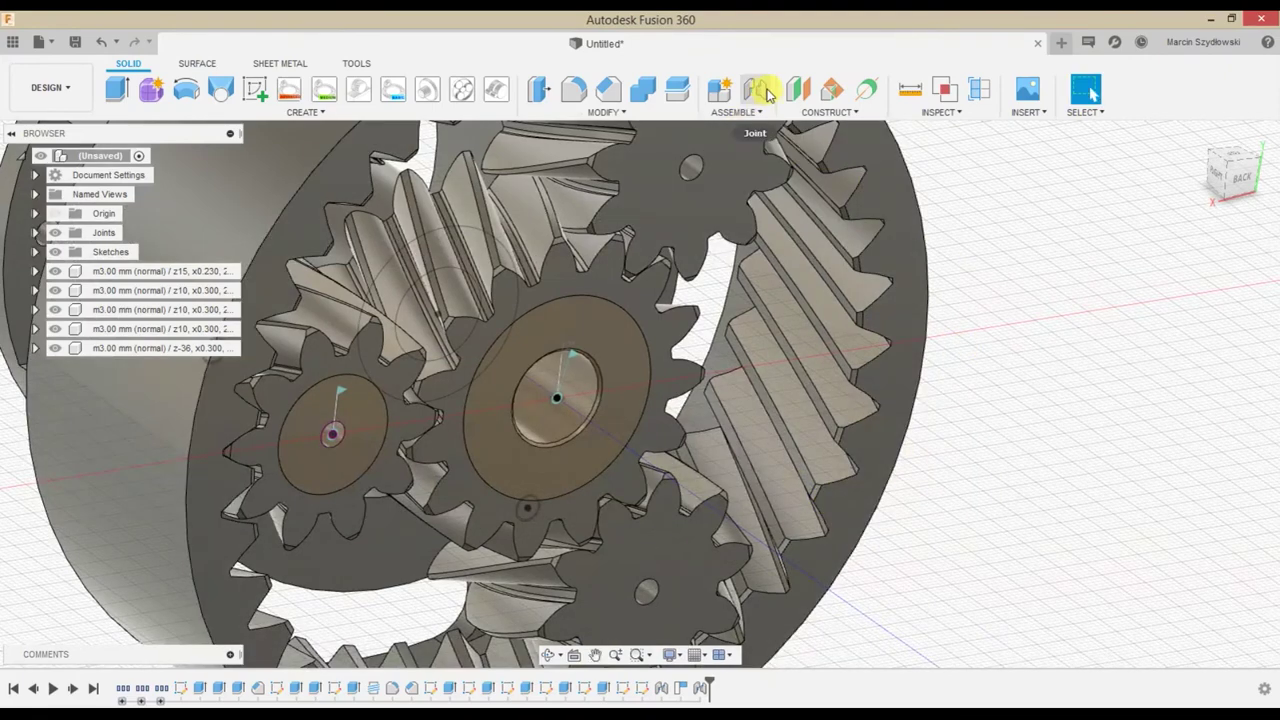
Add a revolute joint on the outer ring gear about the gear centre, showing Rev1–Rev3
{"action": "left_click", "coordinate": [760, 91]}
{"action": "left_click", "coordinate": [921, 358]}
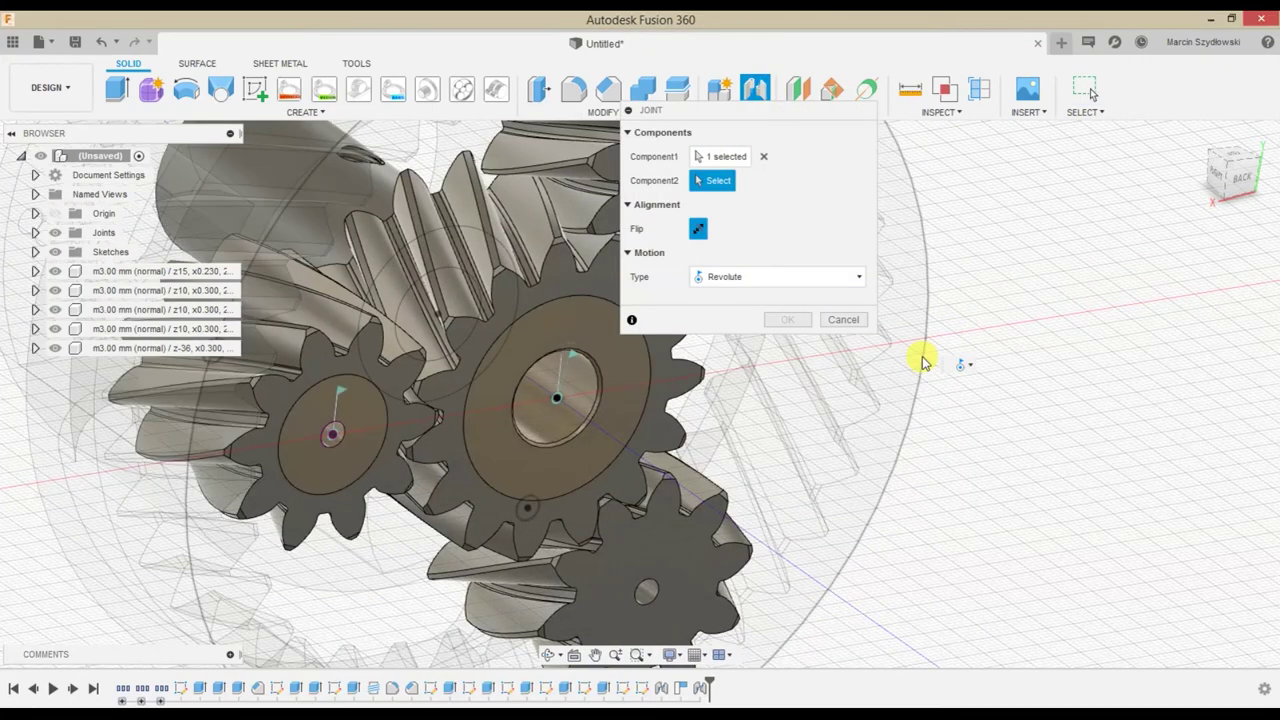
{"action": "left_click", "coordinate": [647, 375]}
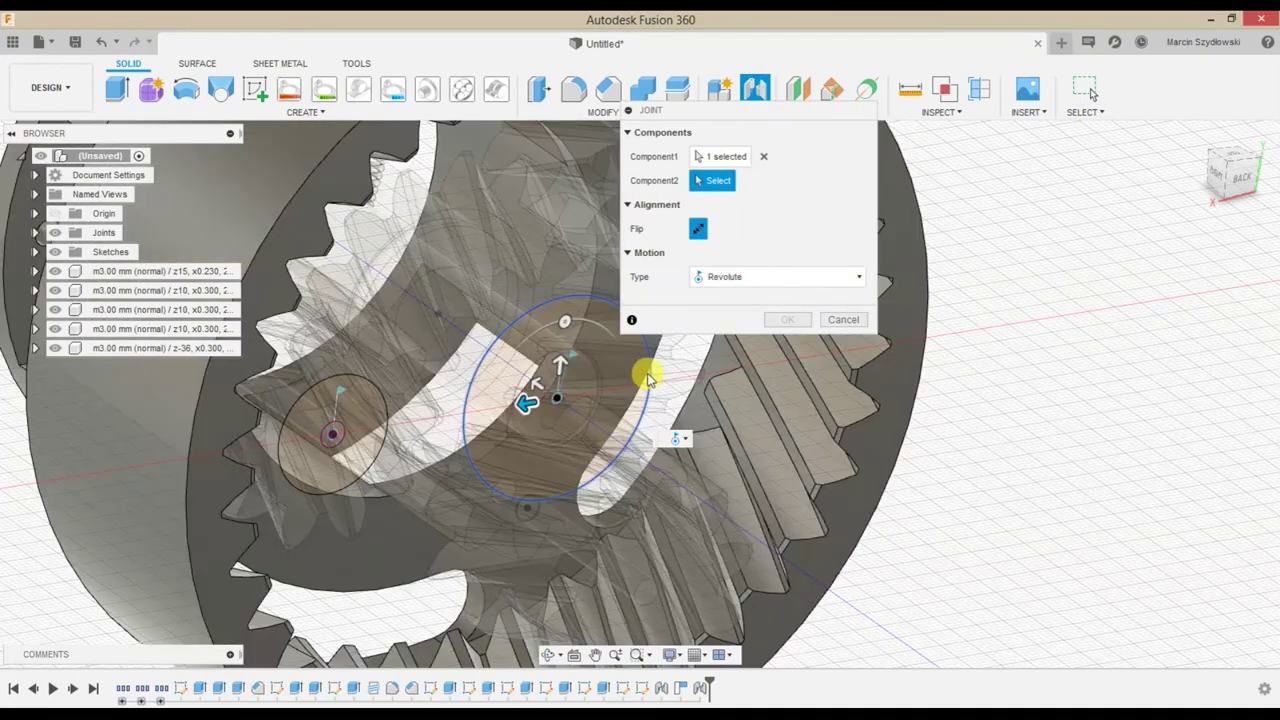
{"action": "left_click", "coordinate": [793, 465]}
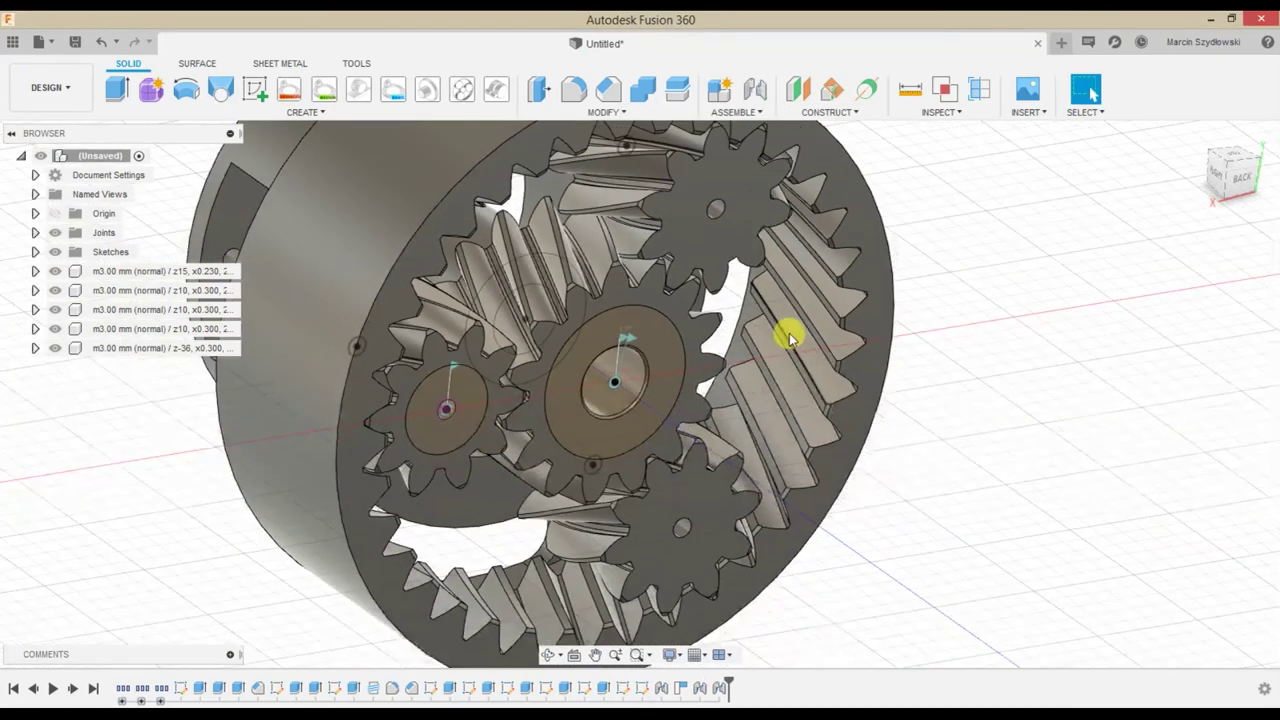
{"action": "mouse_move", "coordinate": [791, 334]}
{"action": "middle_mouse_down"}
{"action": "mouse_move", "coordinate": [958, 436]}
{"action": "mouse_move", "coordinate": [925, 428]}
{"action": "middle_mouse_up"}
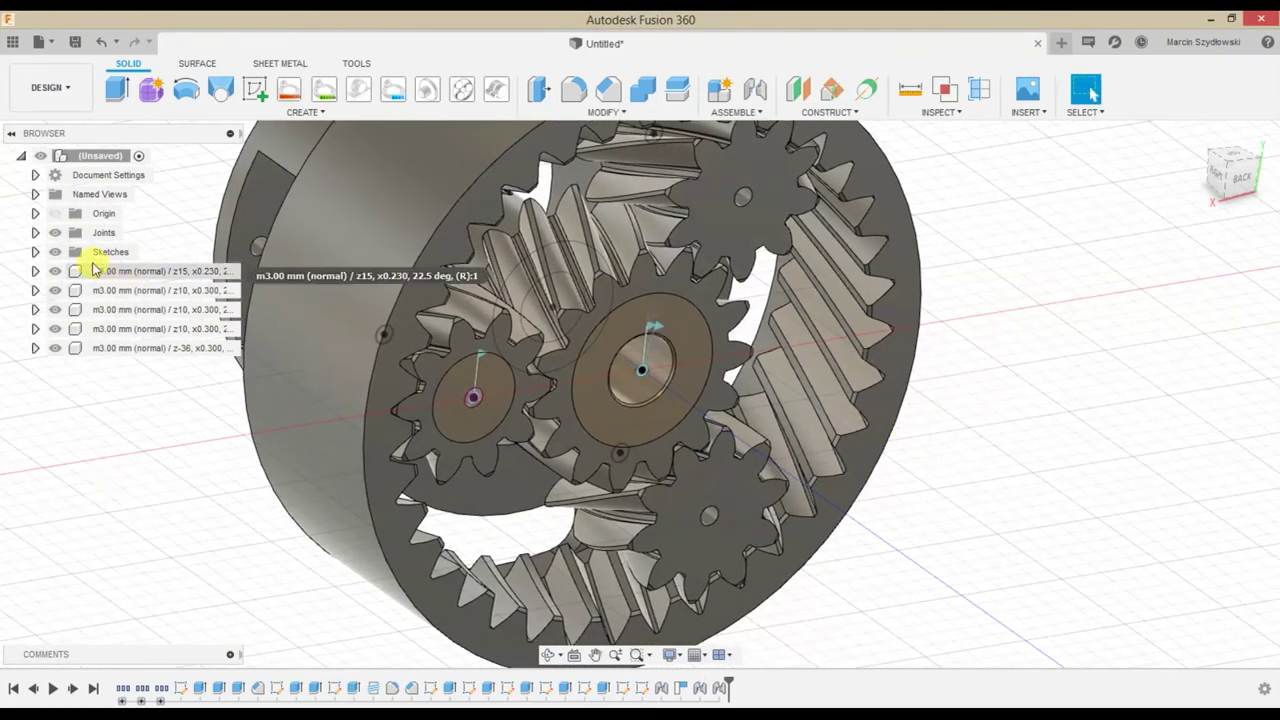
{"action": "left_click", "coordinate": [35, 232]}
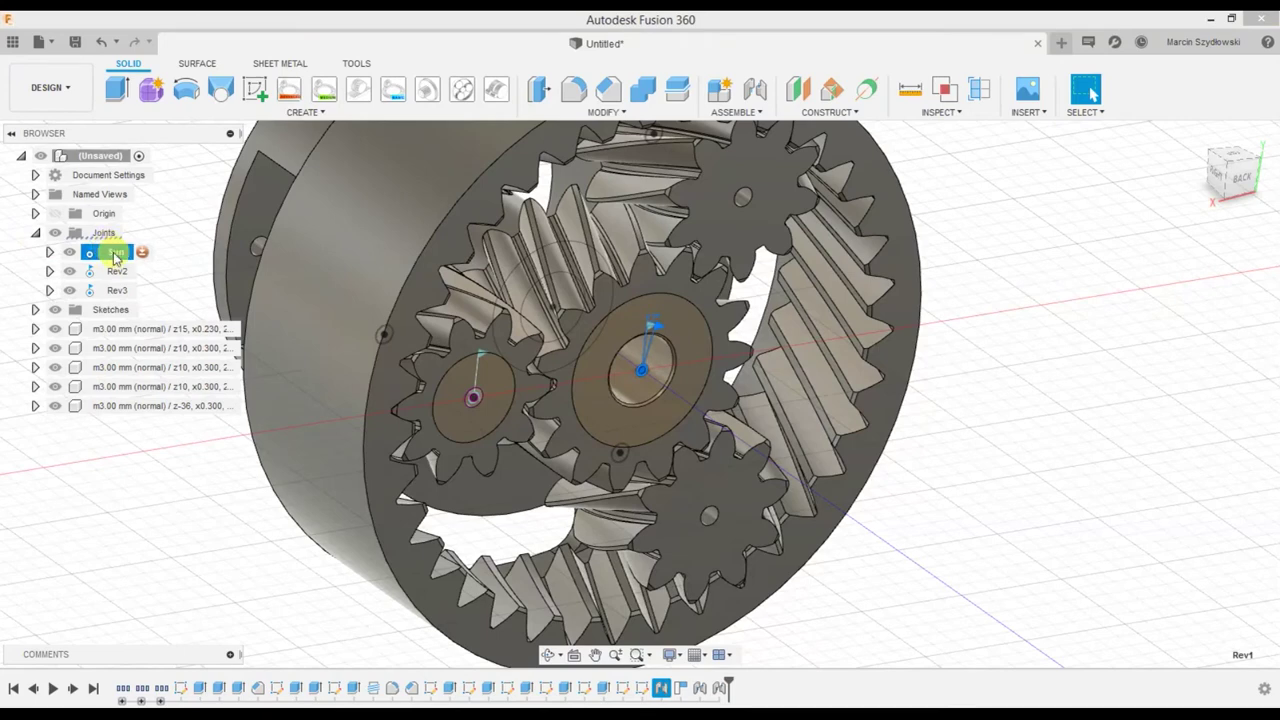
{"action": "type", "text": "Sun"}
Rename joint Rev2 to 'Planet' and begin renaming Rev3
{"action": "double_click", "coordinate": [118, 271]}
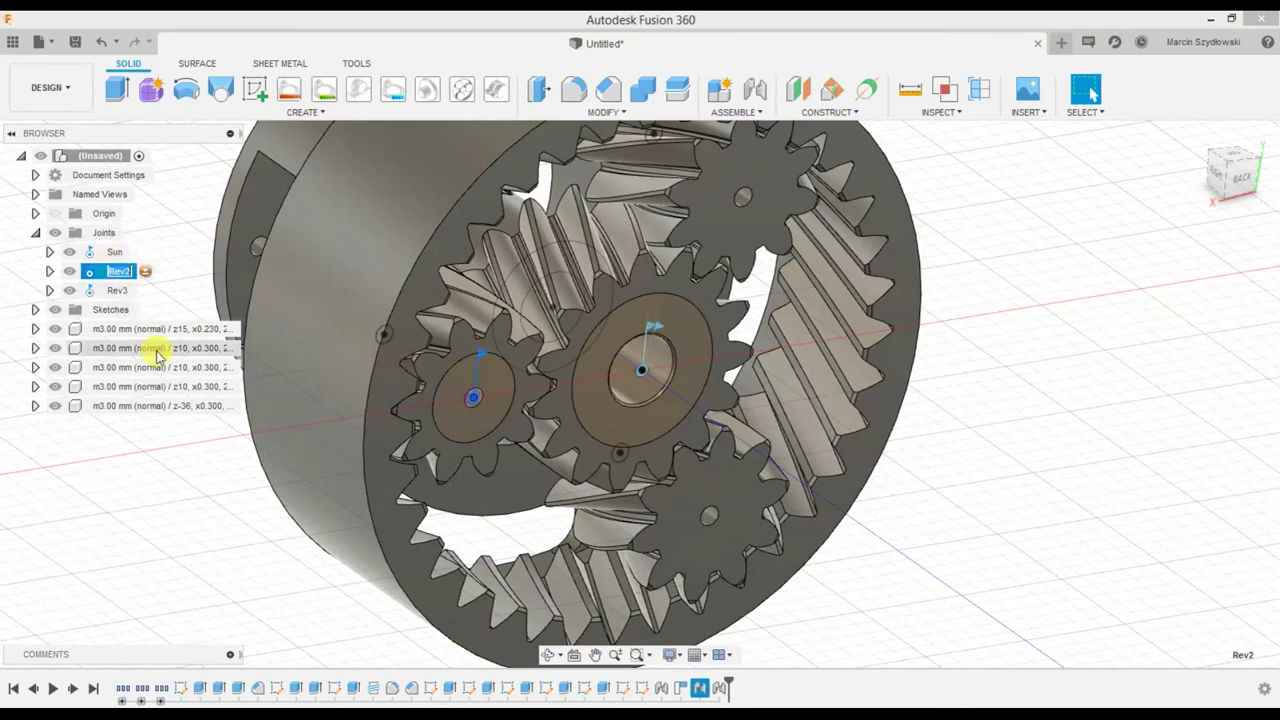
{"action": "type", "text": "Planet"}
{"action": "key", "text": "Return"}
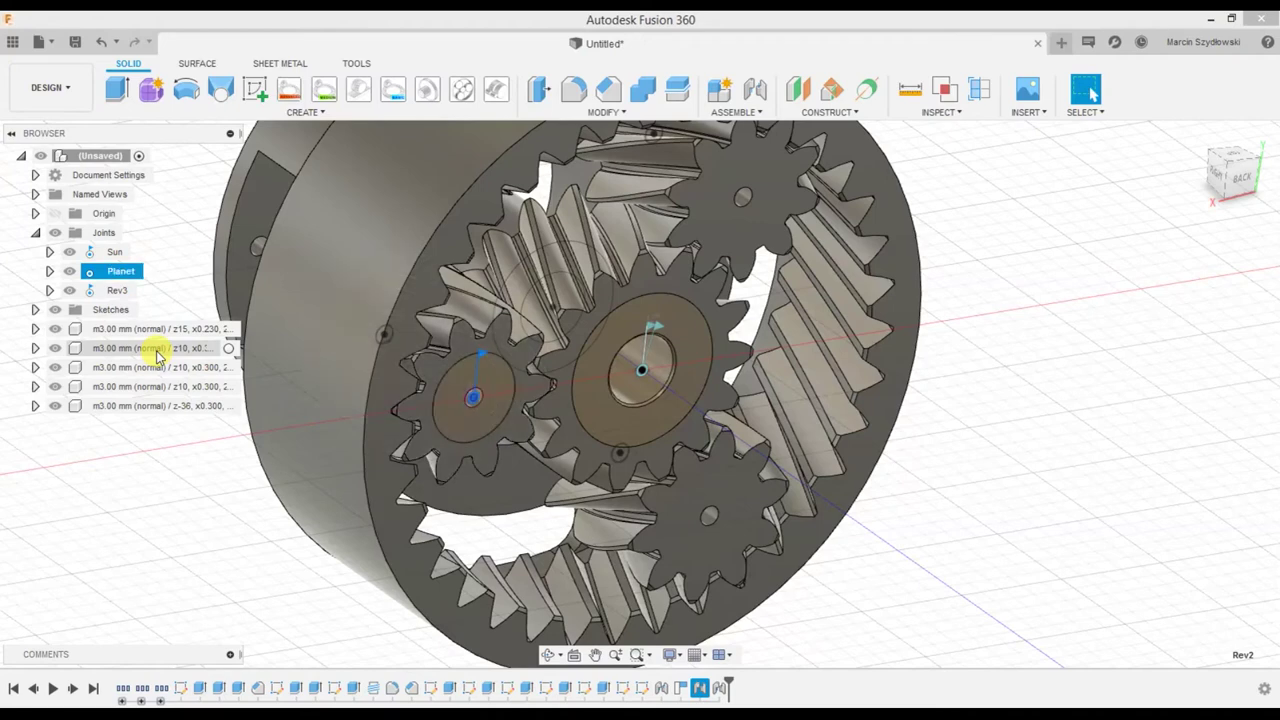
{"action": "double_click", "coordinate": [117, 290]}
{"action": "type", "text": "Ring"}
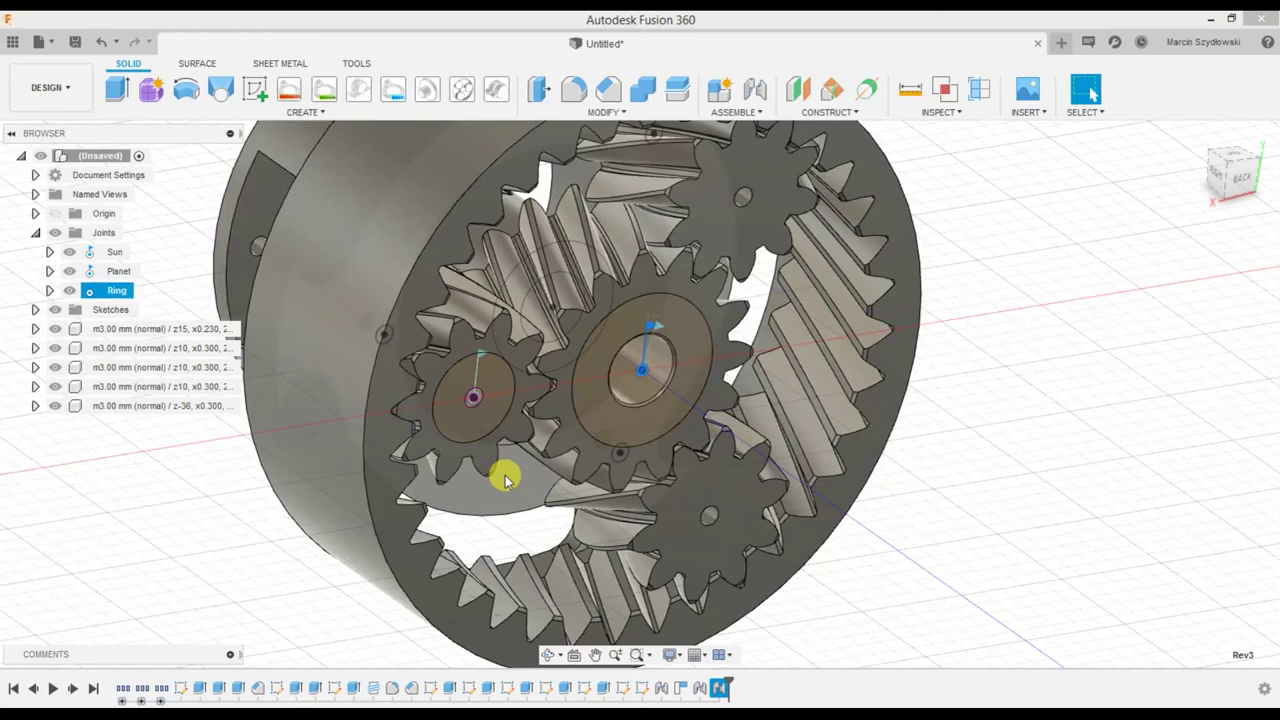
Motion-link the Sun and Planet joints, reversed, with Planet at 15/10*360 degrees
{"action": "key", "text": "ctrl+z"}
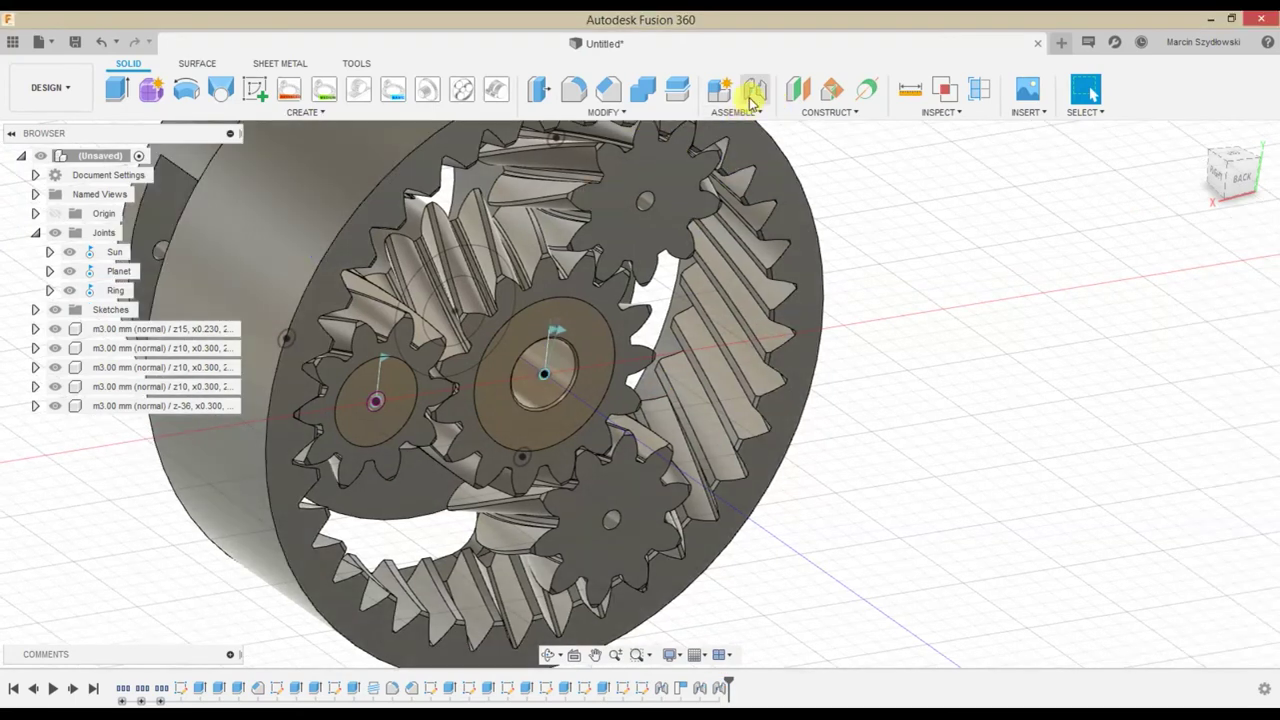
{"action": "left_click", "coordinate": [749, 114]}
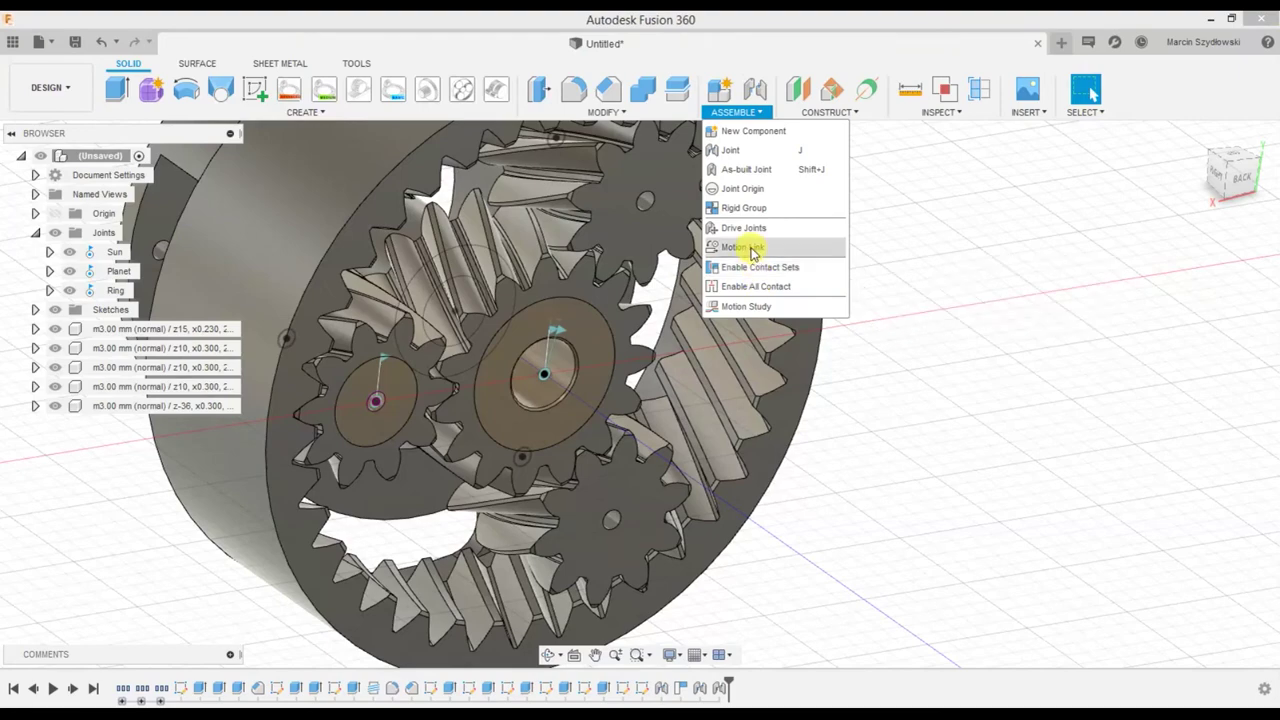
{"action": "left_click", "coordinate": [749, 249]}
{"action": "left_click", "coordinate": [114, 253]}
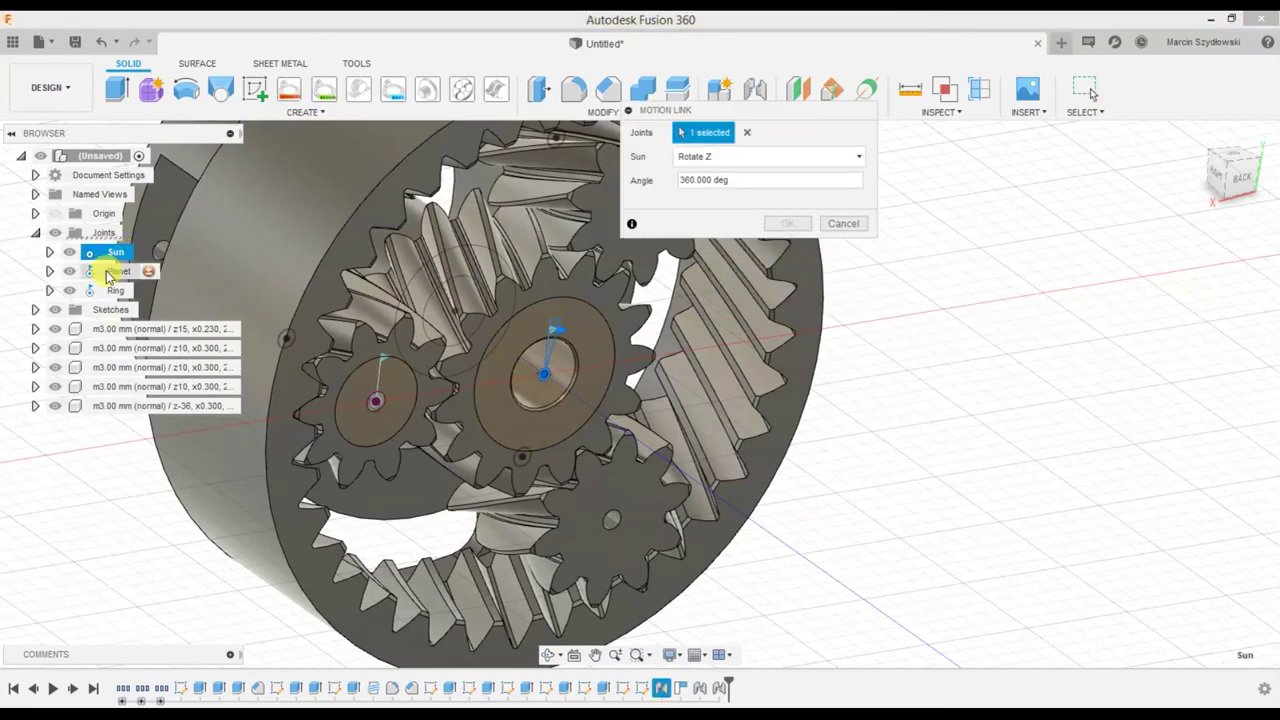
{"action": "left_click", "coordinate": [117, 271]}
{"action": "left_click", "coordinate": [683, 253]}
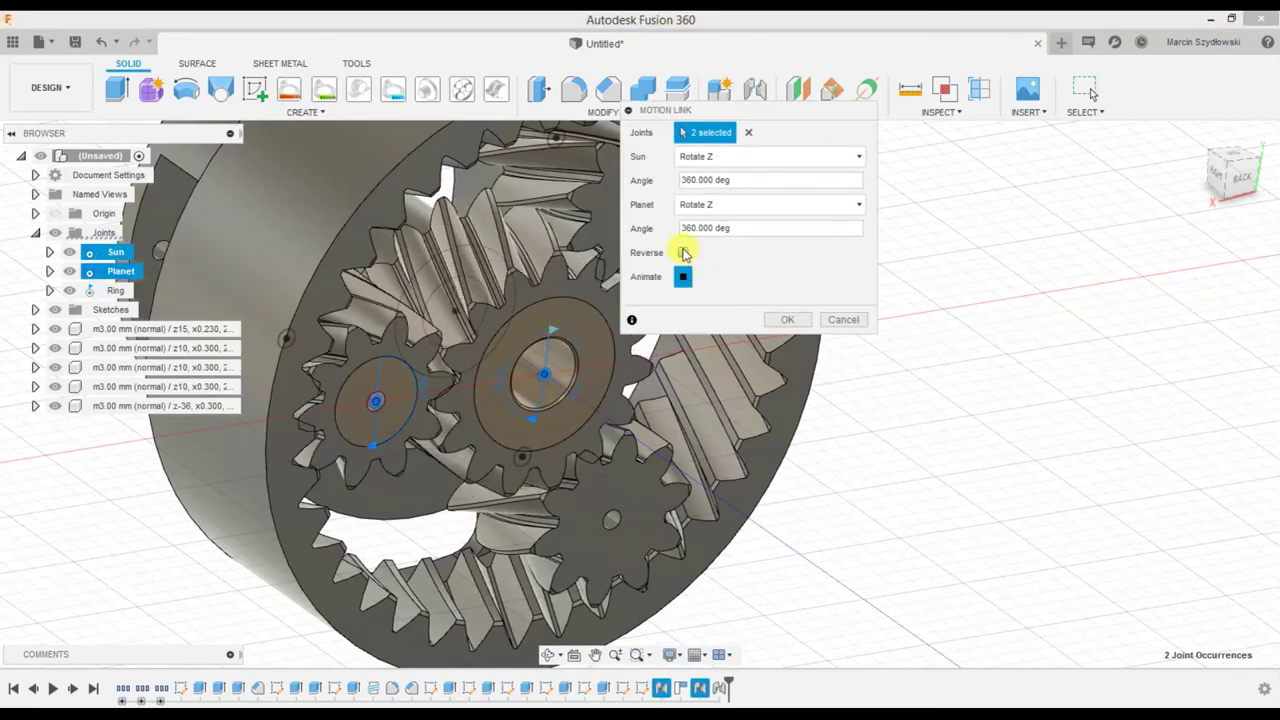
{"action": "left_click", "coordinate": [688, 228]}
{"action": "type", "text": "15/10*"}
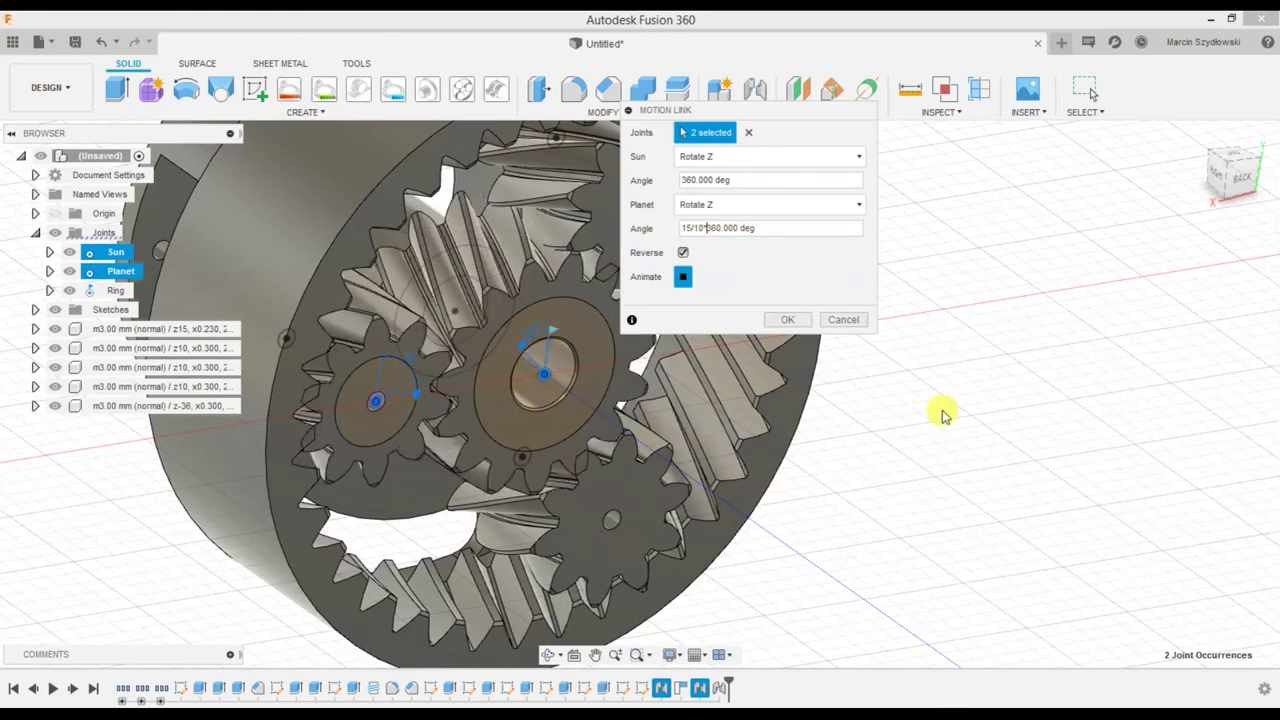
{"action": "left_click", "coordinate": [787, 320]}
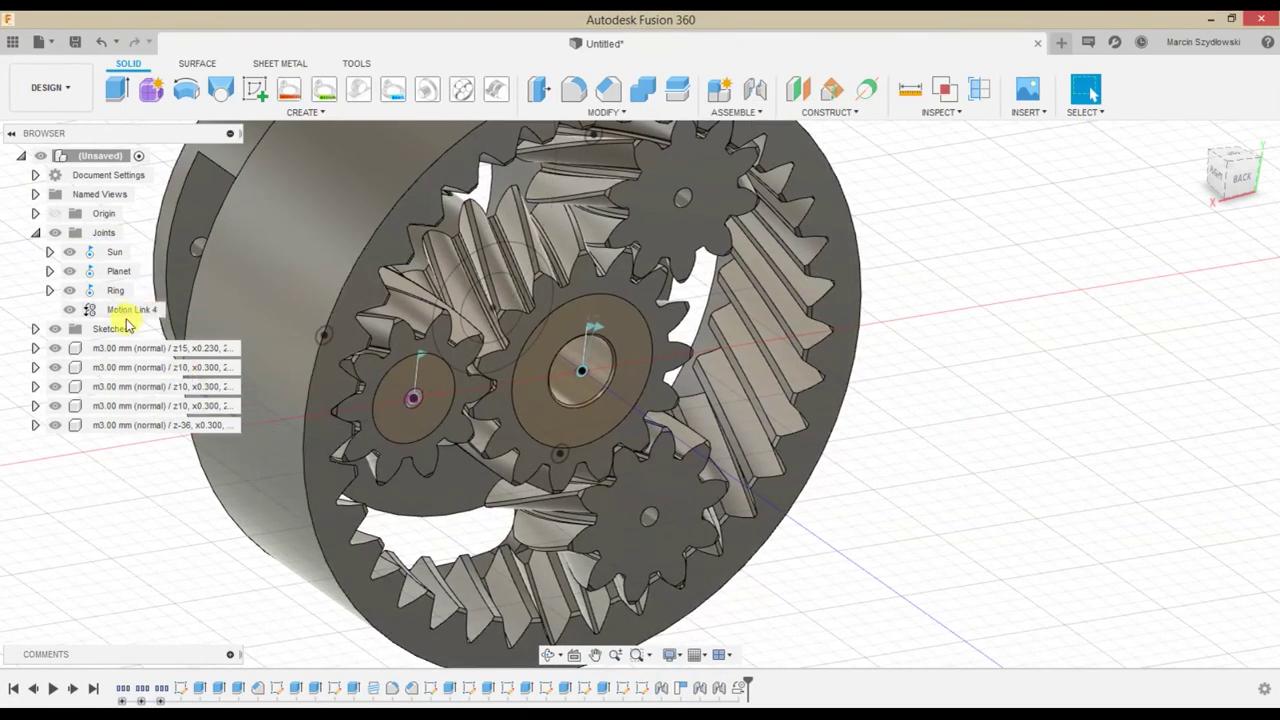
Rename Motion Link 4 to 'Sun - planet'
{"action": "left_click", "coordinate": [122, 313]}
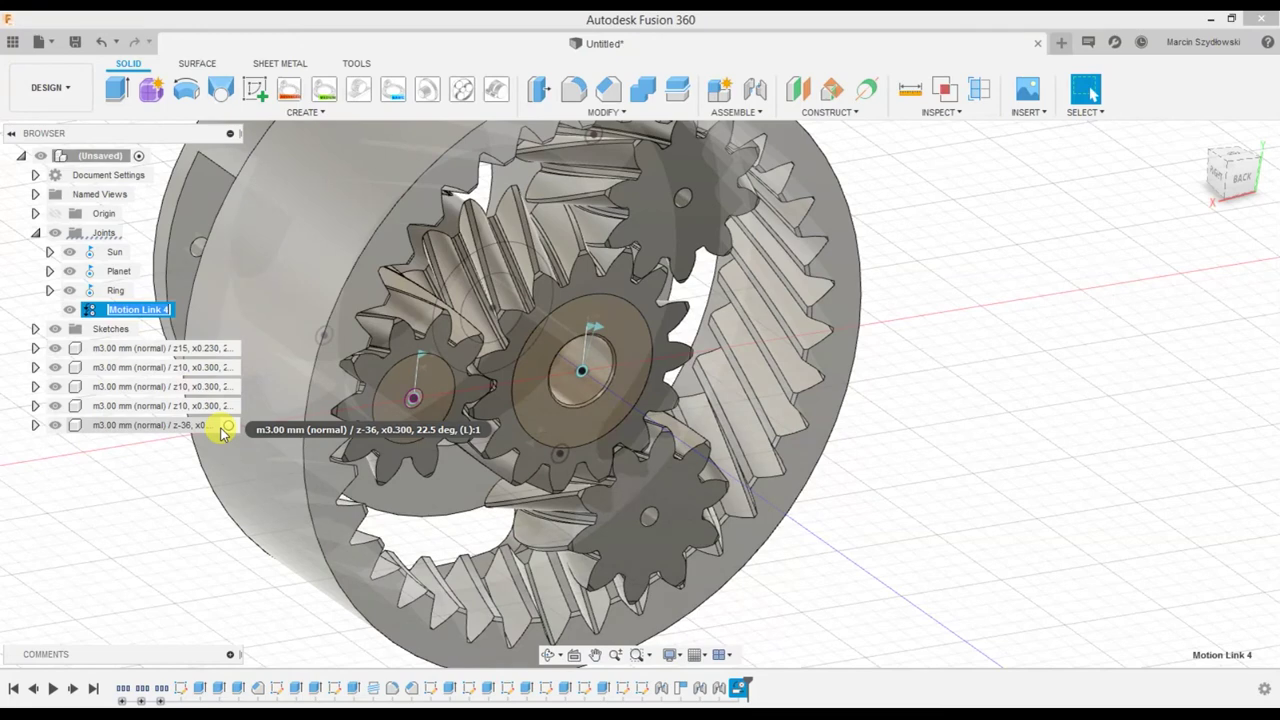
{"action": "type", "text": "Sun - planet"}
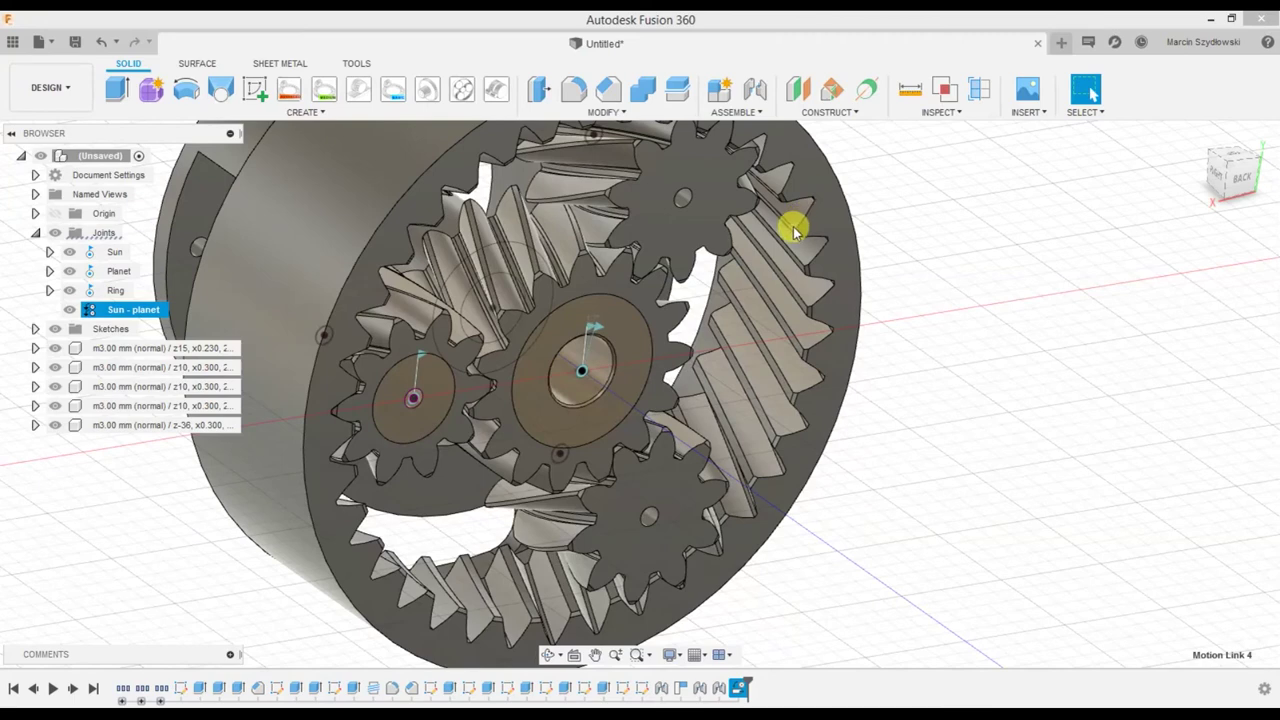
{"action": "left_click", "coordinate": [722, 112]}
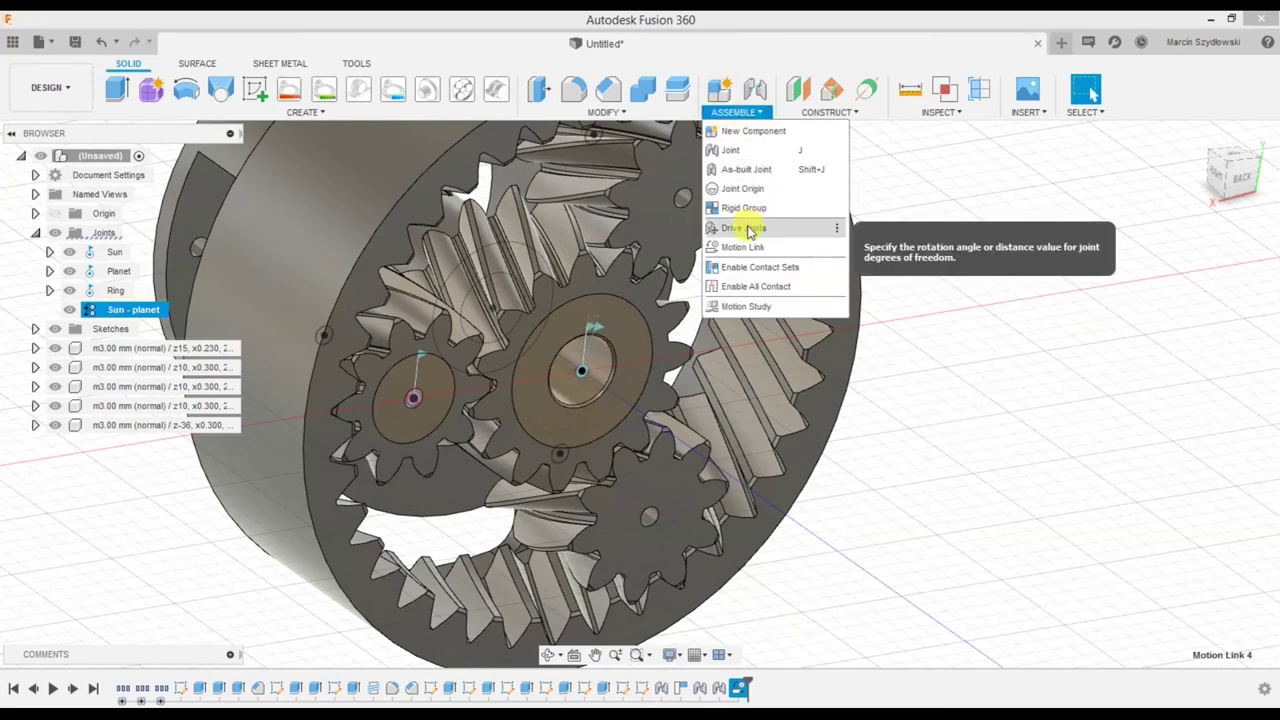
Motion-link the Planet and Ring joints with the Ring angle at 10/36*360 degrees
{"action": "left_click", "coordinate": [750, 218]}
{"action": "key", "text": "Escape"}
{"action": "left_click", "coordinate": [735, 112]}
{"action": "left_click", "coordinate": [746, 246]}
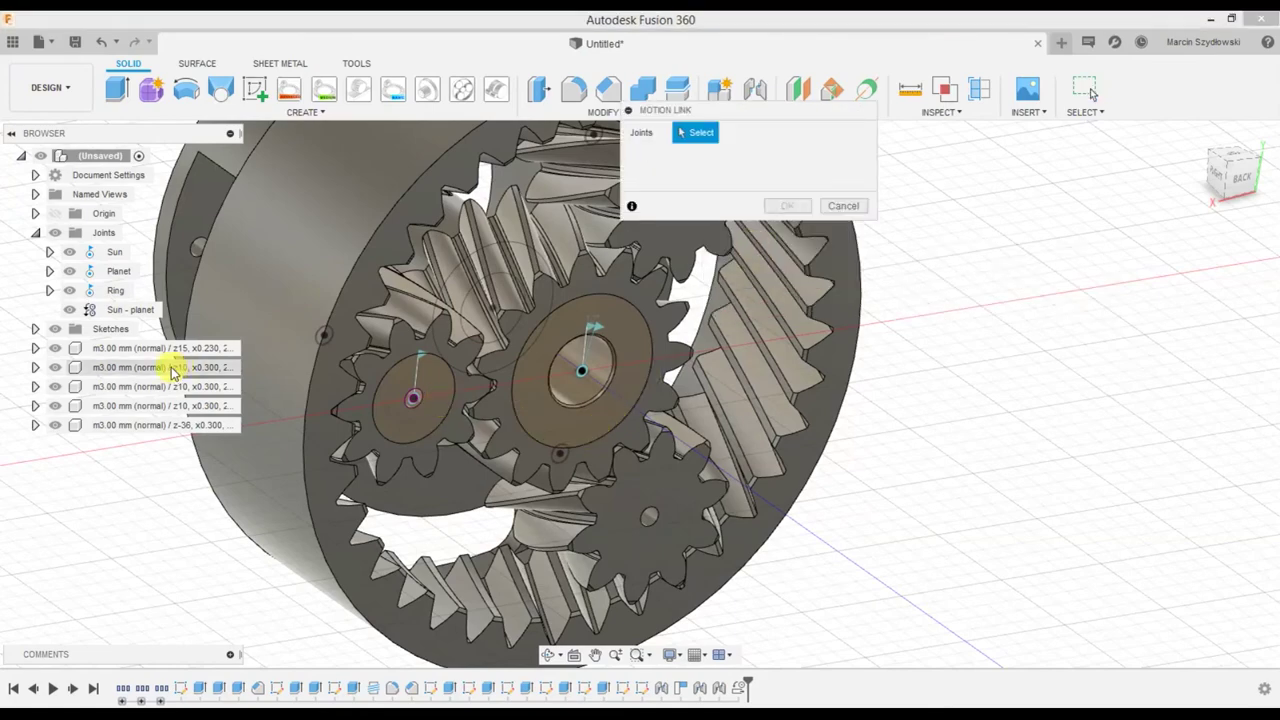
{"action": "left_click", "coordinate": [113, 272]}
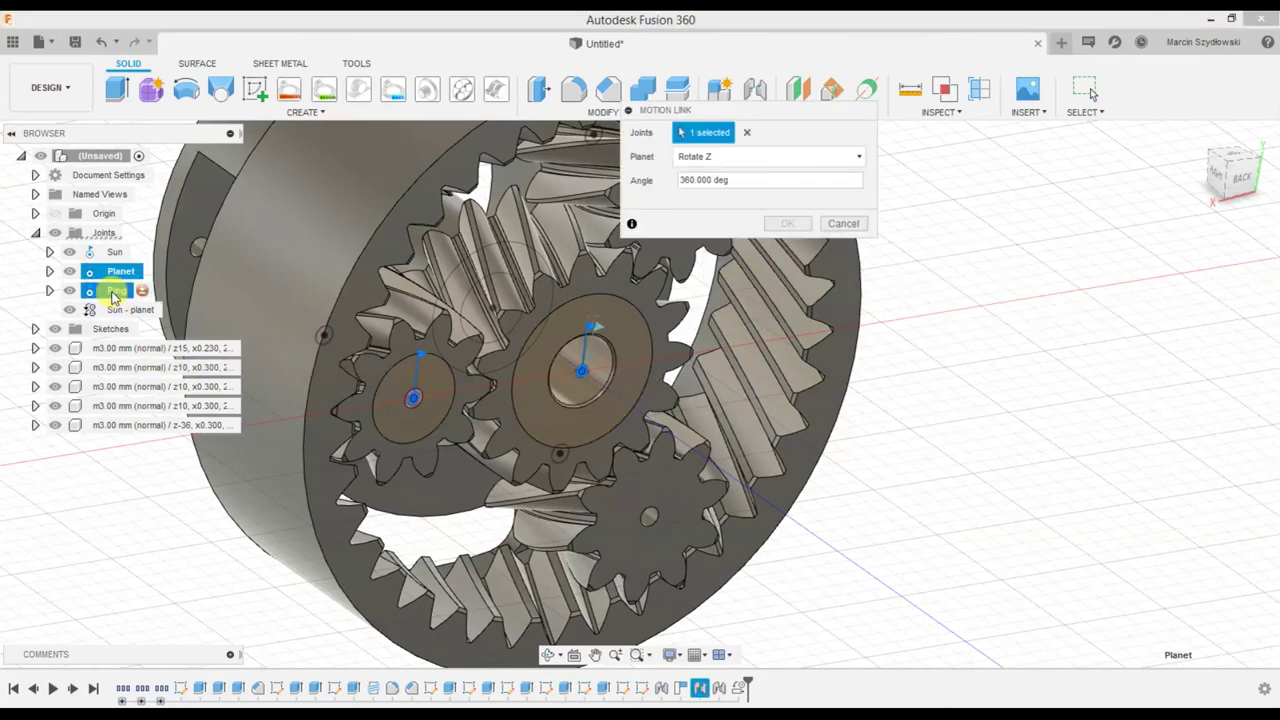
{"action": "left_click", "coordinate": [115, 292]}
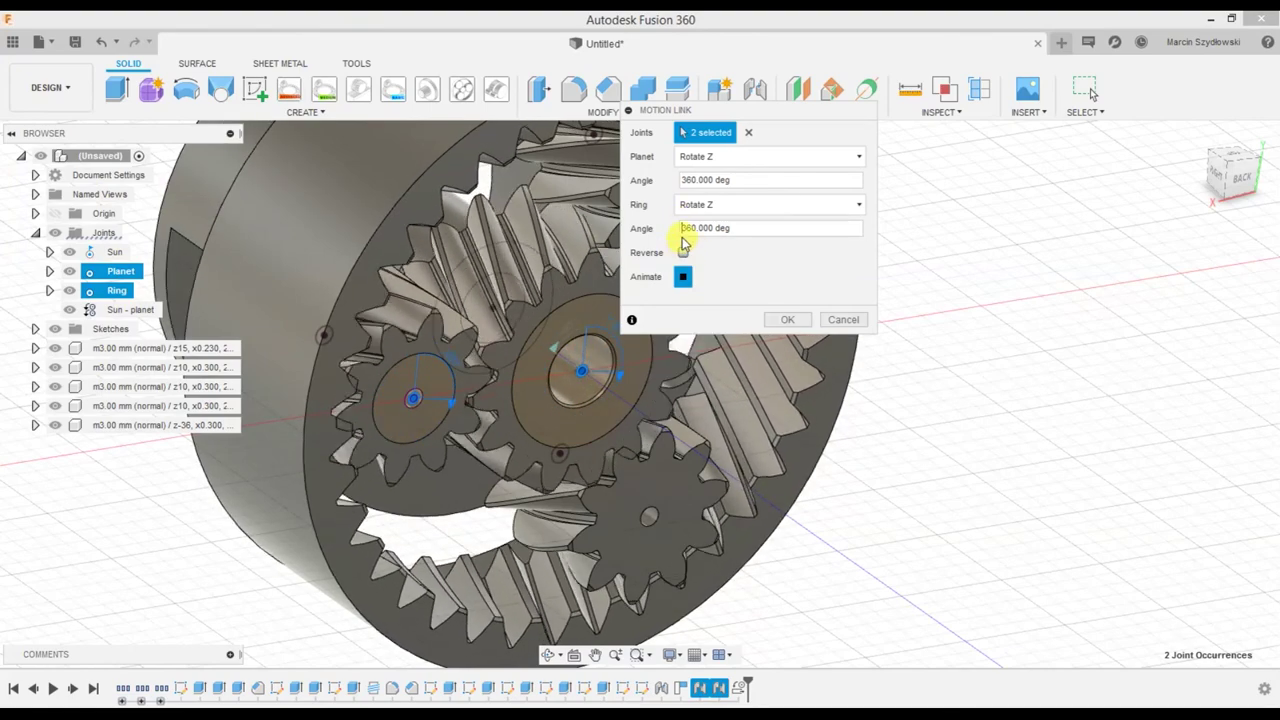
{"action": "type", "text": "10"}
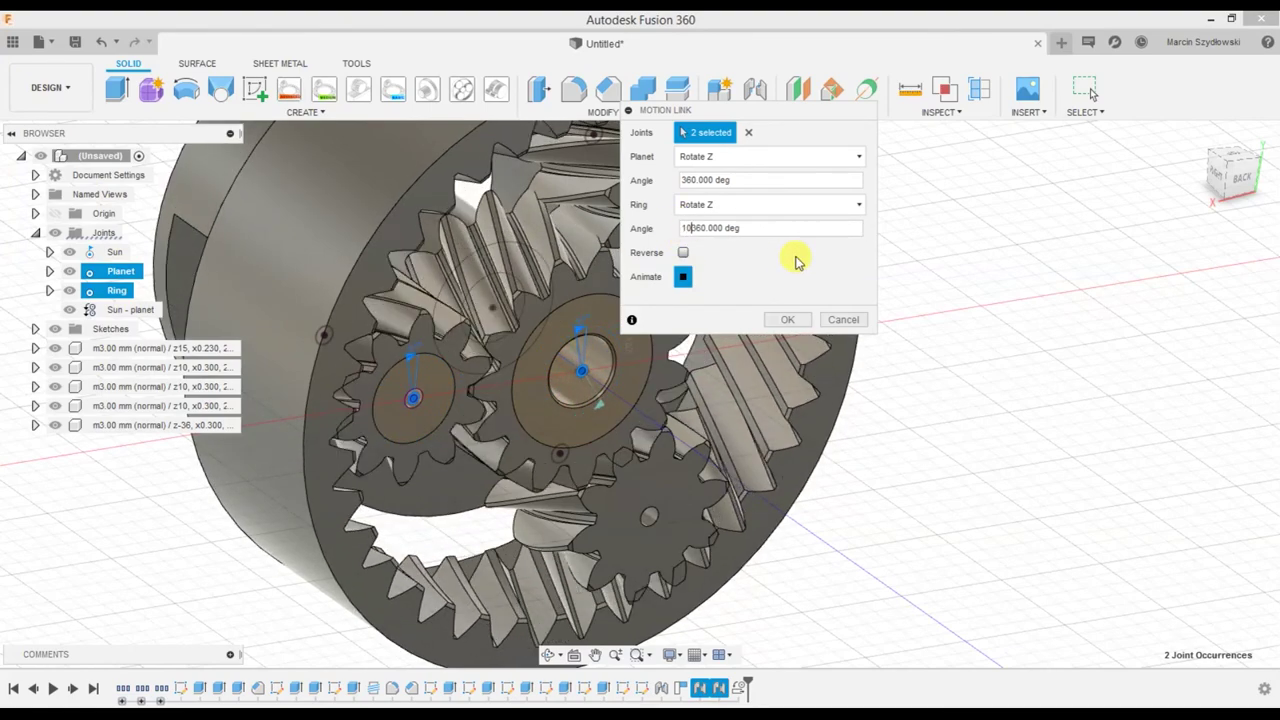
{"action": "type", "text": "/36*"}
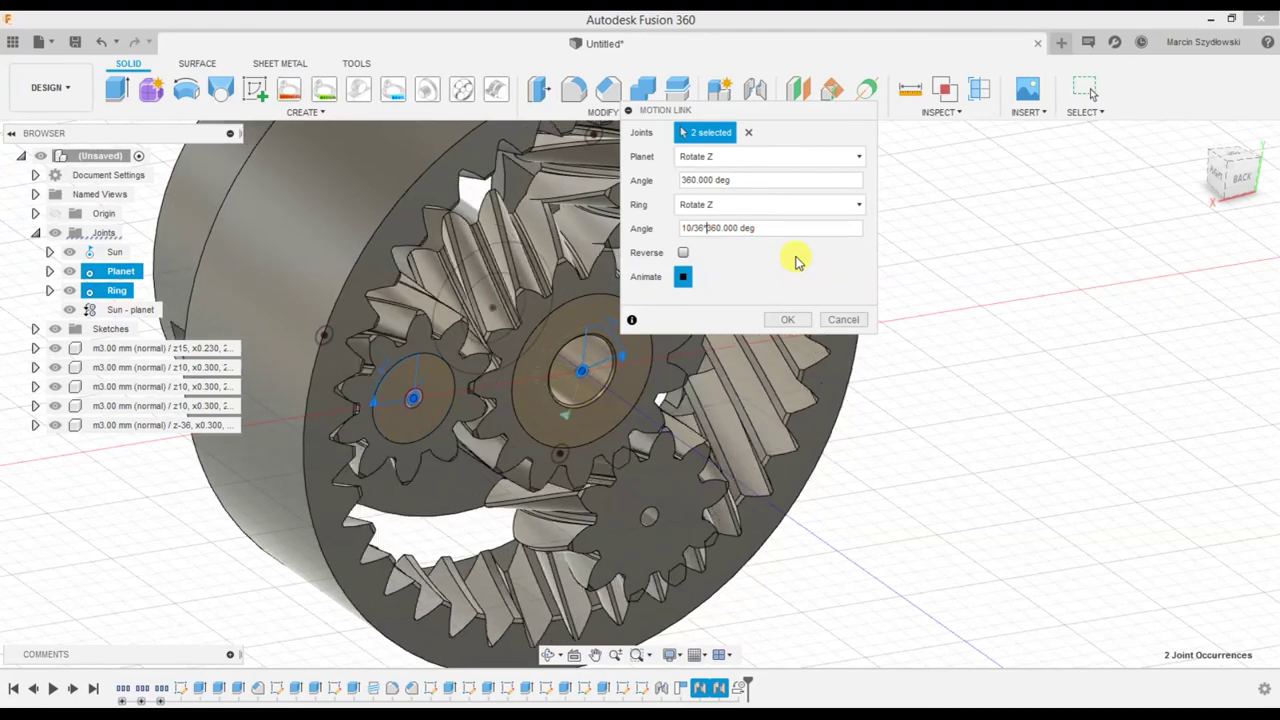
{"action": "key", "text": "Return"}
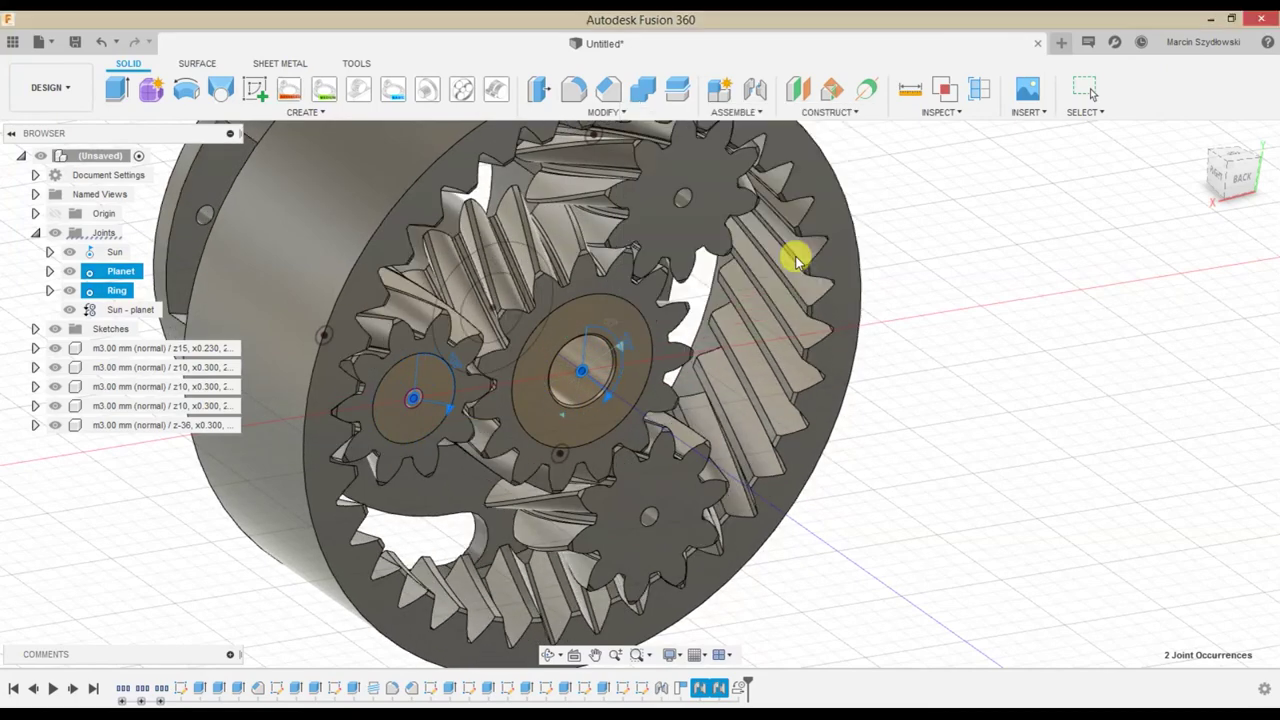
{"action": "scroll", "coordinate": [840, 380], "scroll_direction": "down", "scroll_amount": 3}
Drag the sun and lower planet gears to check the whole gear train turns together
{"action": "middle_click_drag", "start_coordinate": [903, 406], "coordinate": [909, 431], "text": "shift"}
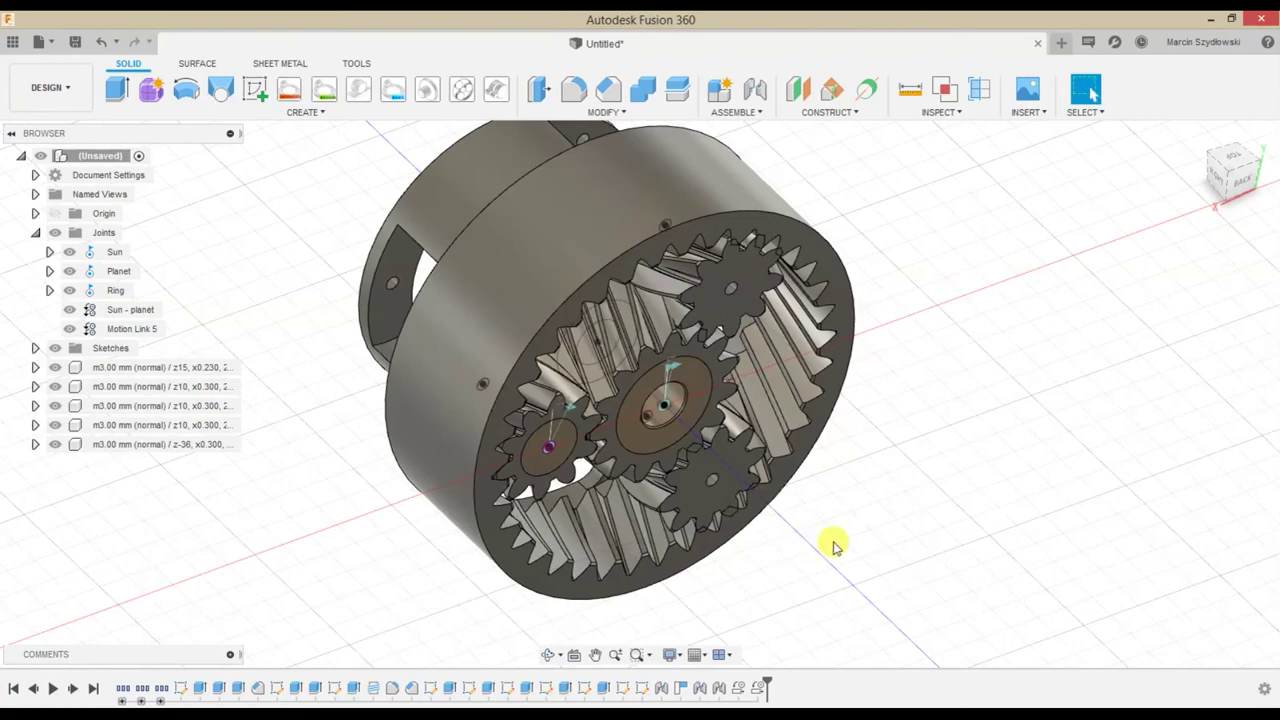
{"action": "mouse_move", "coordinate": [866, 457]}
{"action": "middle_mouse_down", "text": "shift"}
{"action": "mouse_move", "coordinate": [918, 473]}
{"action": "mouse_move", "coordinate": [887, 465]}
{"action": "mouse_move", "coordinate": [877, 477]}
{"action": "mouse_move", "coordinate": [731, 289]}
{"action": "mouse_move", "coordinate": [740, 312]}
{"action": "mouse_move", "coordinate": [793, 318]}
{"action": "mouse_move", "coordinate": [734, 354]}
{"action": "mouse_move", "coordinate": [666, 337]}
{"action": "middle_mouse_up", "text": "shift"}
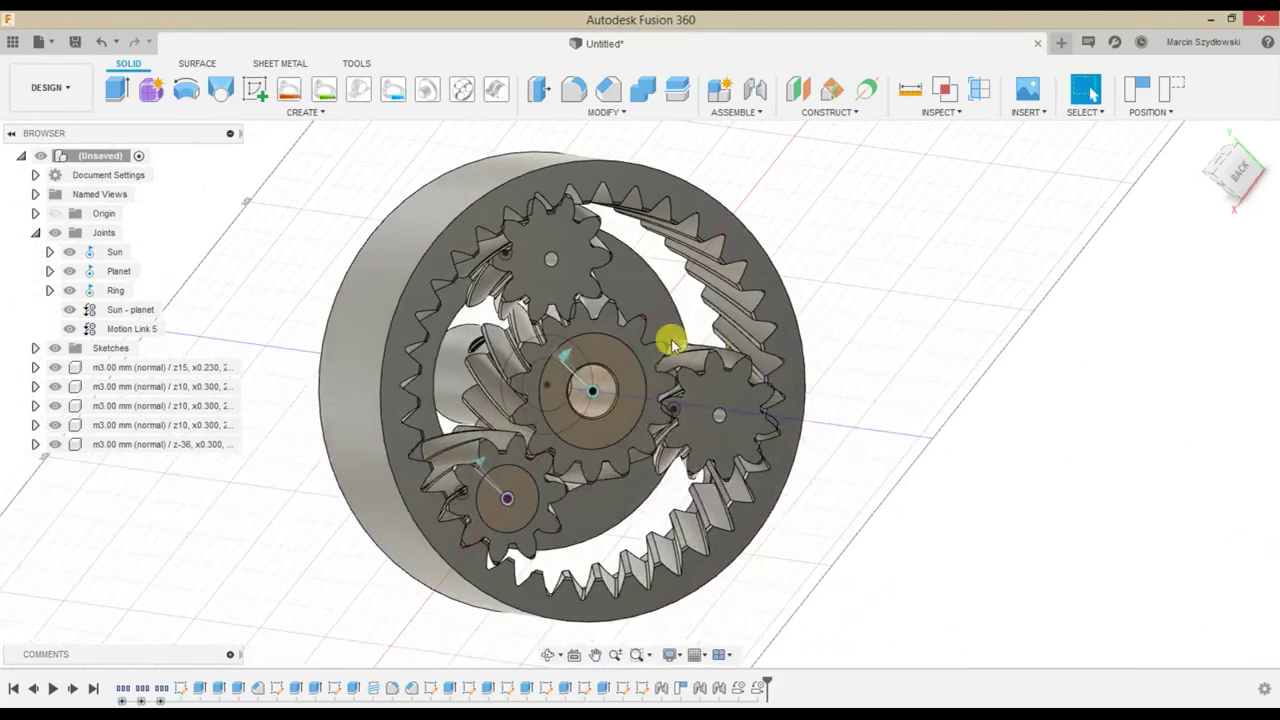
{"action": "left_click_drag", "start_coordinate": [650, 347], "coordinate": [617, 325]}
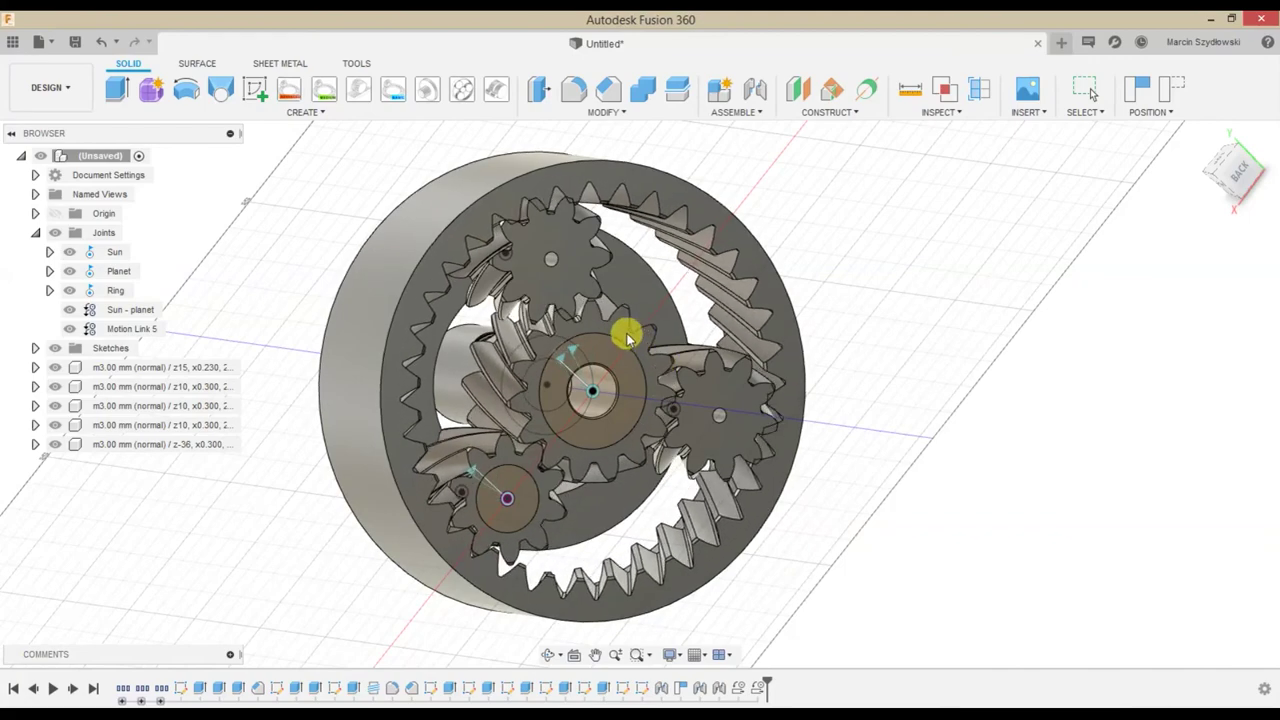
{"action": "left_click_drag", "start_coordinate": [617, 325], "coordinate": [608, 329]}
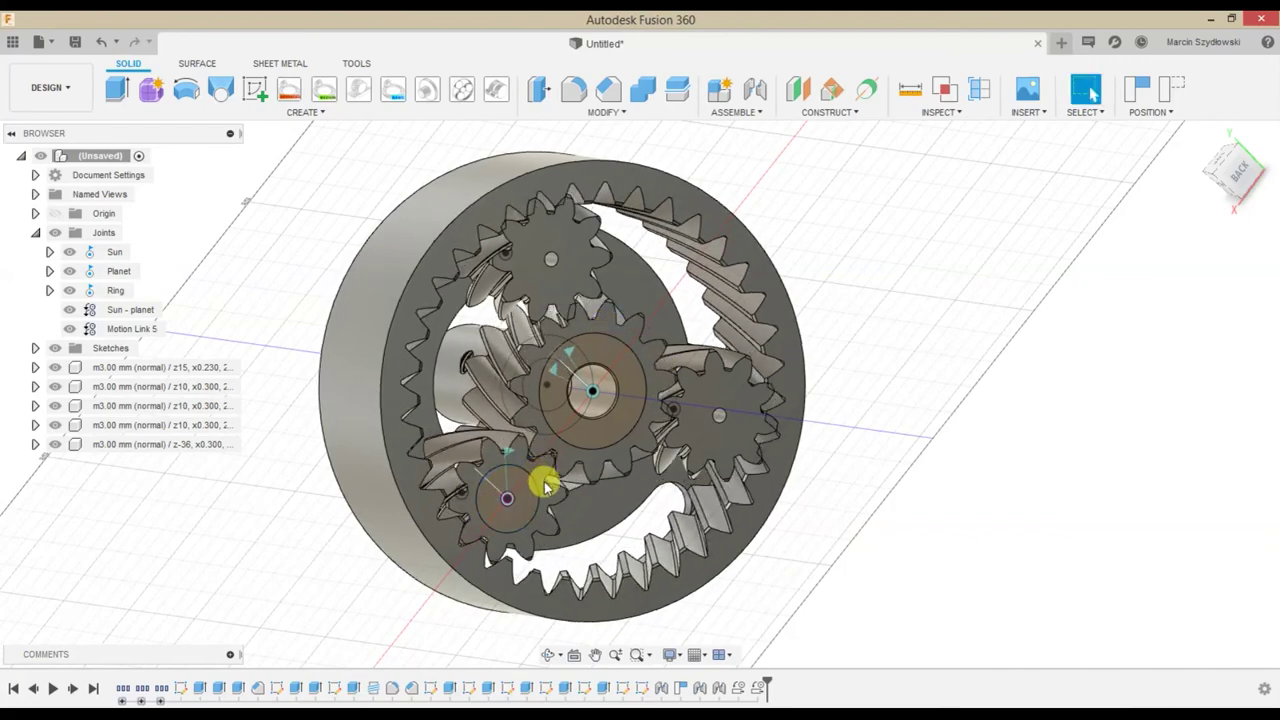
{"action": "left_click_drag", "start_coordinate": [545, 505], "coordinate": [553, 500]}
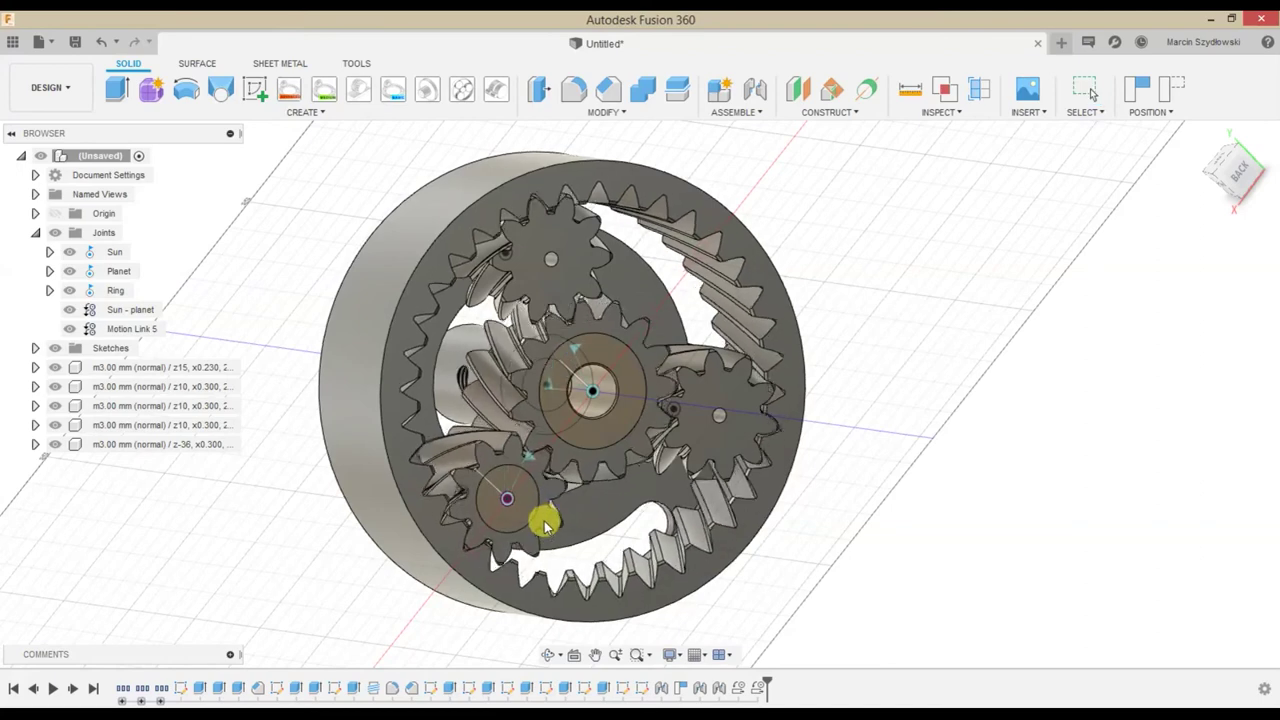
{"action": "left_click_drag", "start_coordinate": [555, 507], "coordinate": [546, 509]}
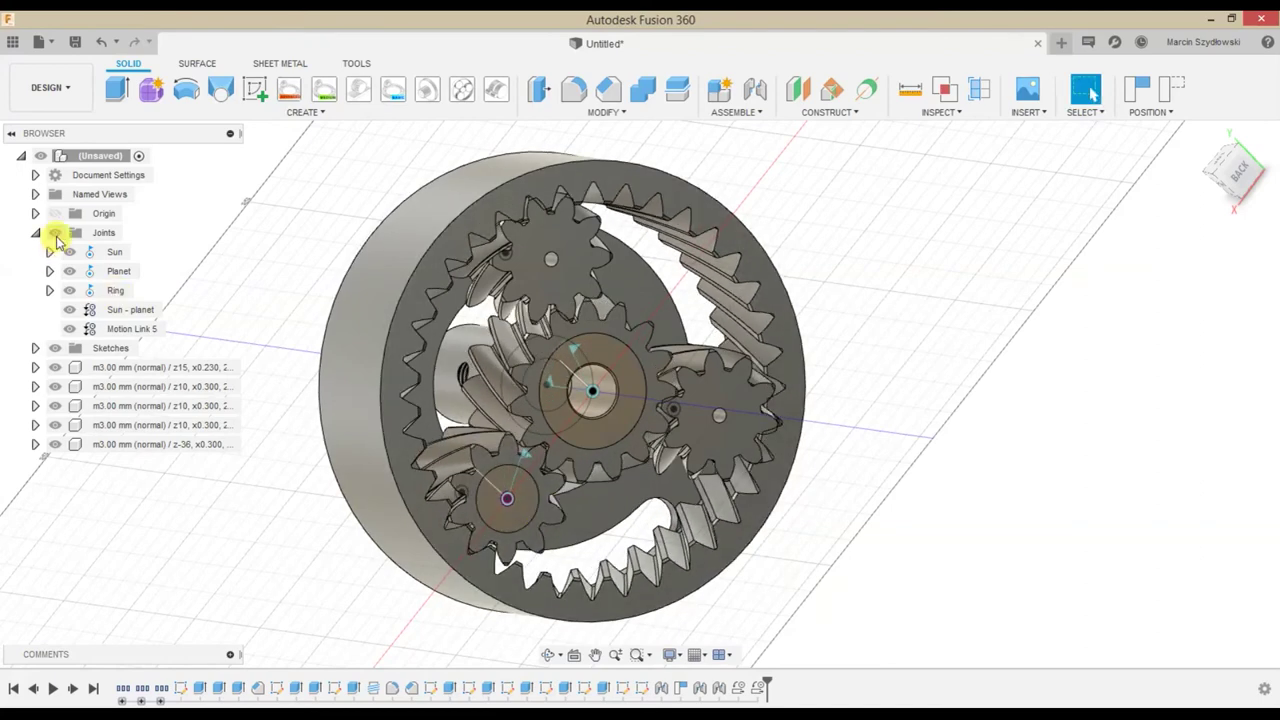
Collapse Joints, inspect the z15 and z10 components, and toggle the top-level Sketches folder
{"action": "left_click", "coordinate": [42, 238]}
{"action": "left_click", "coordinate": [36, 234]}
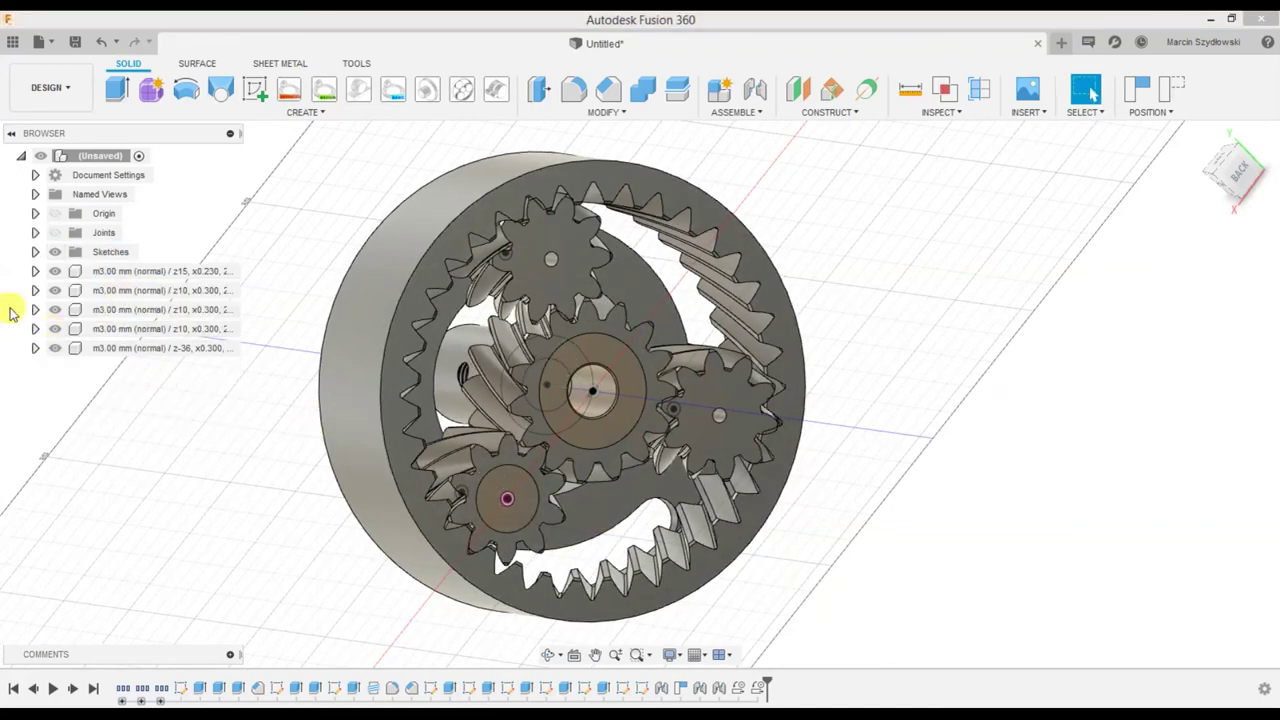
{"action": "middle_click_drag", "start_coordinate": [287, 517], "coordinate": [300, 523], "text": "shift"}
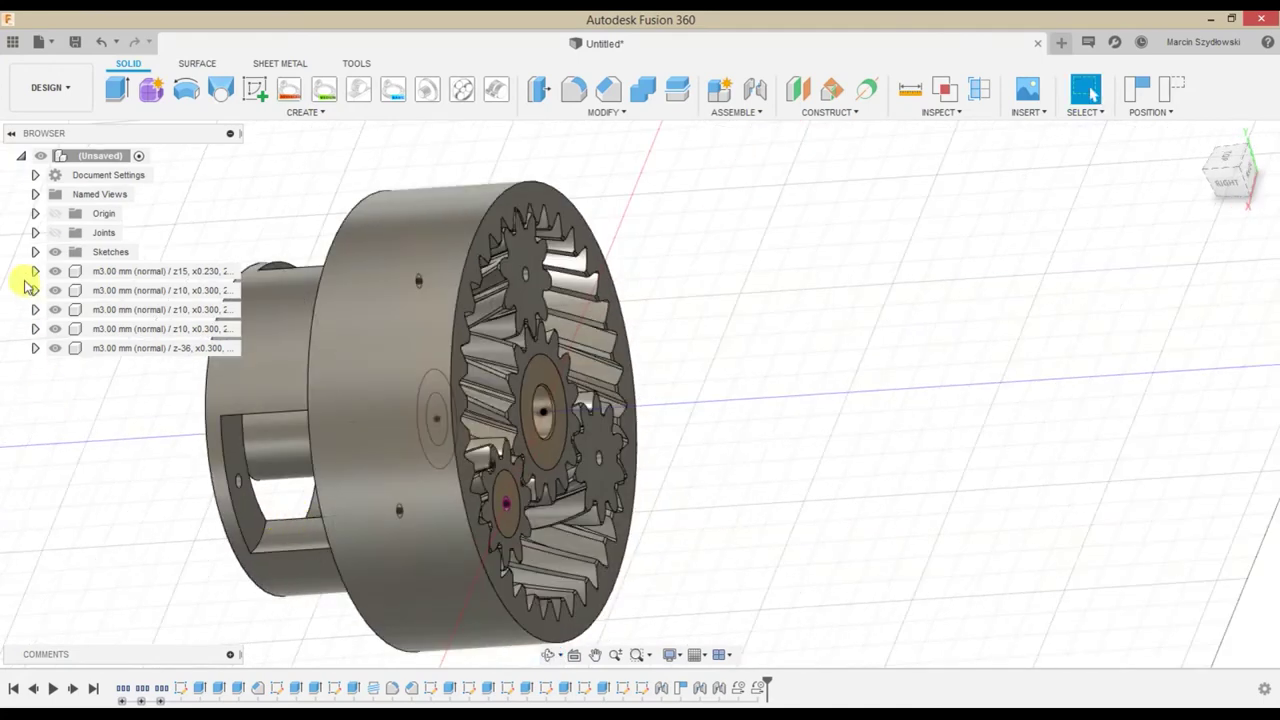
{"action": "left_click", "coordinate": [36, 272]}
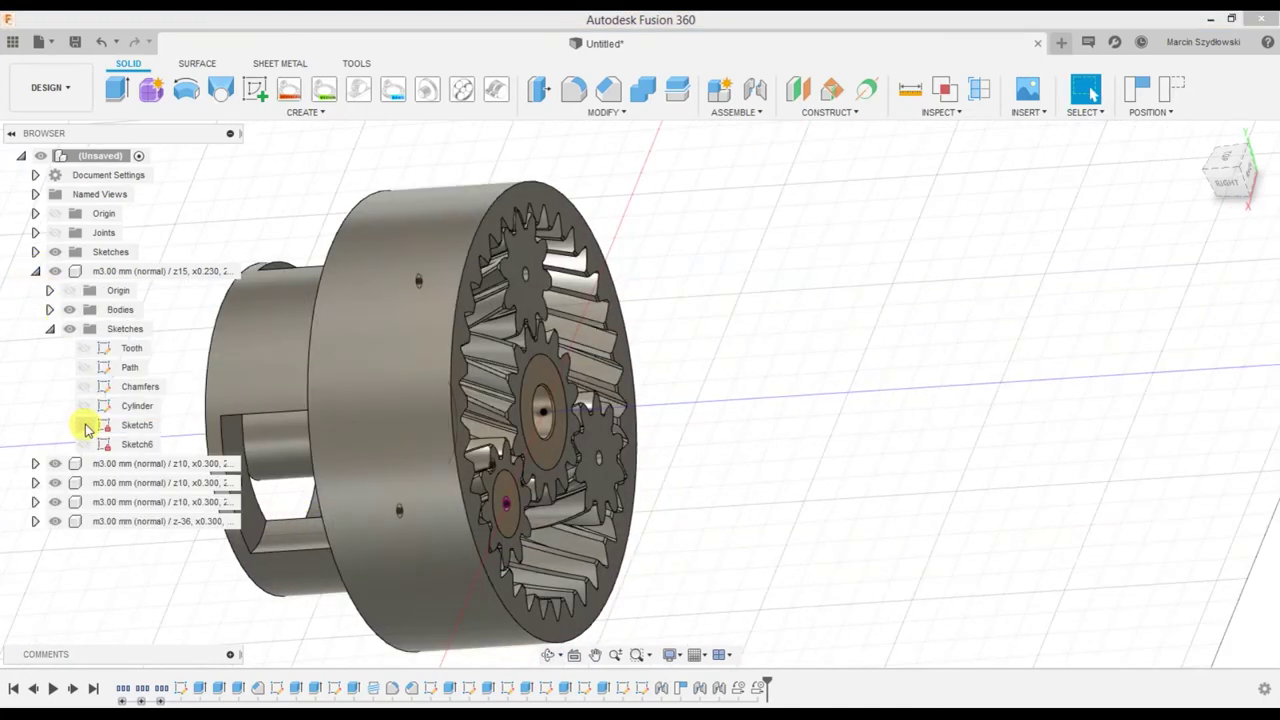
{"action": "left_click", "coordinate": [36, 464]}
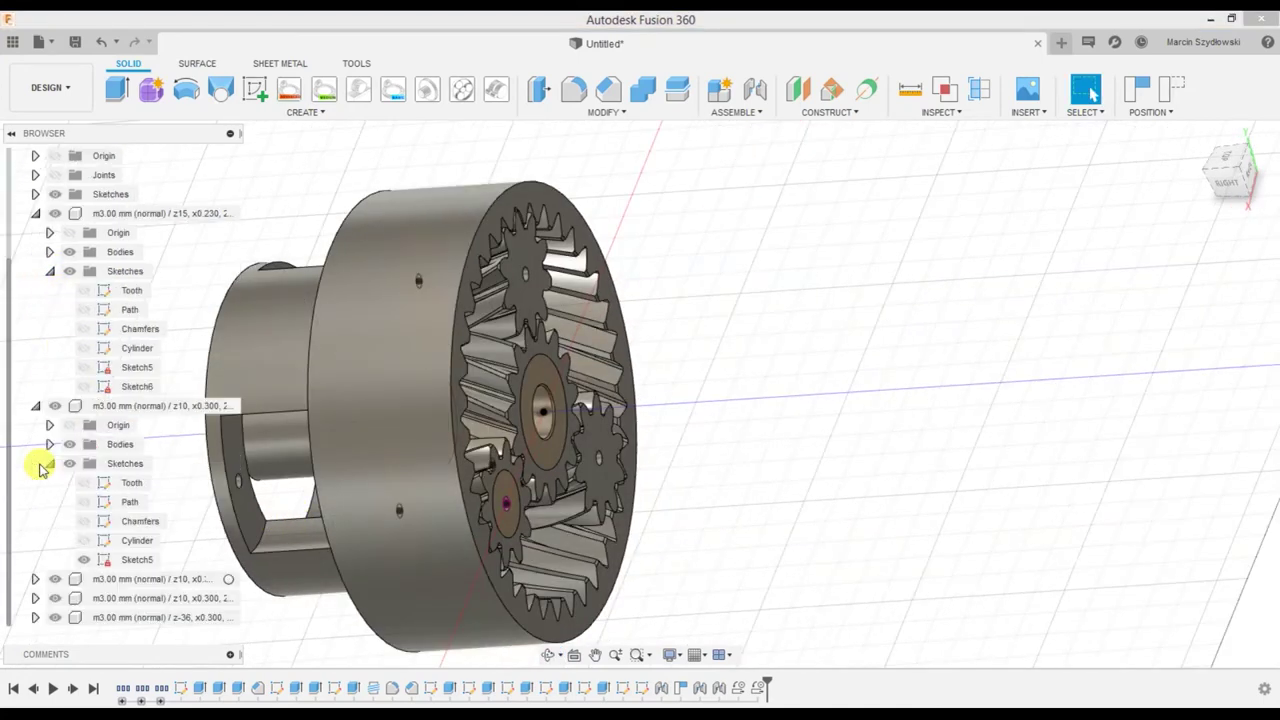
{"action": "left_click", "coordinate": [36, 406]}
{"action": "left_click", "coordinate": [36, 271]}
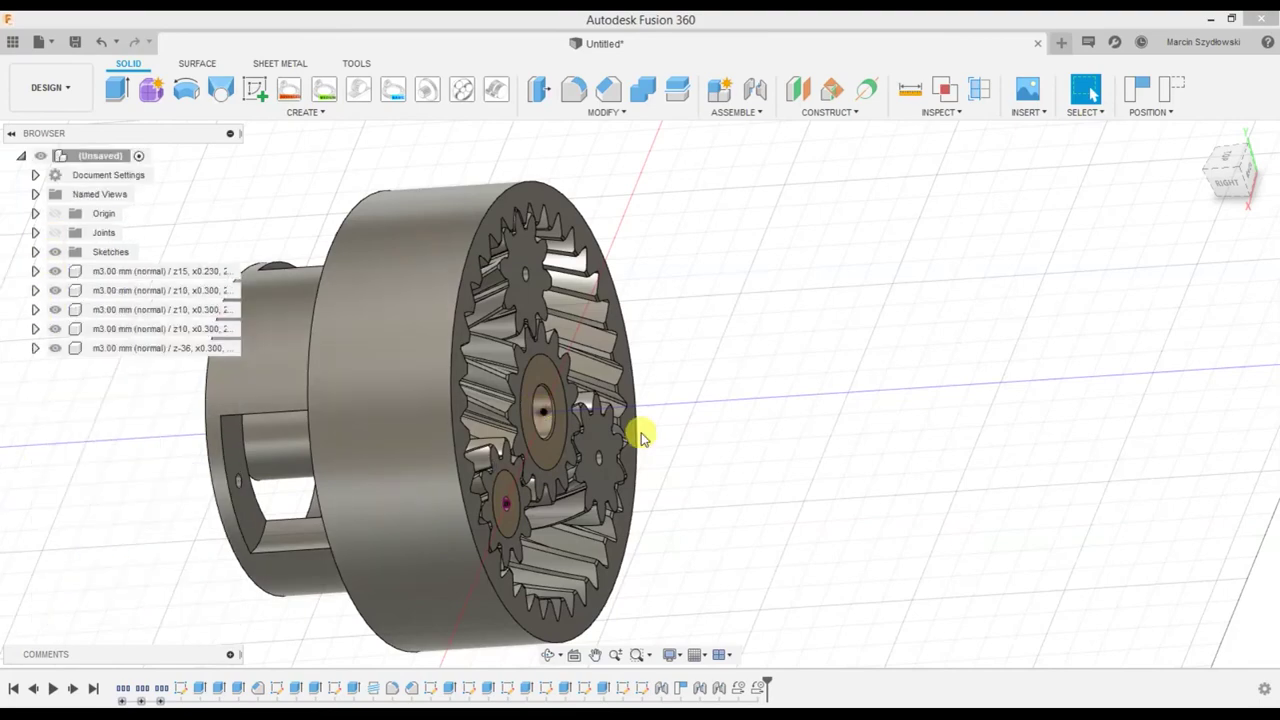
{"action": "middle_click_drag", "start_coordinate": [625, 405], "coordinate": [600, 410], "text": "shift"}
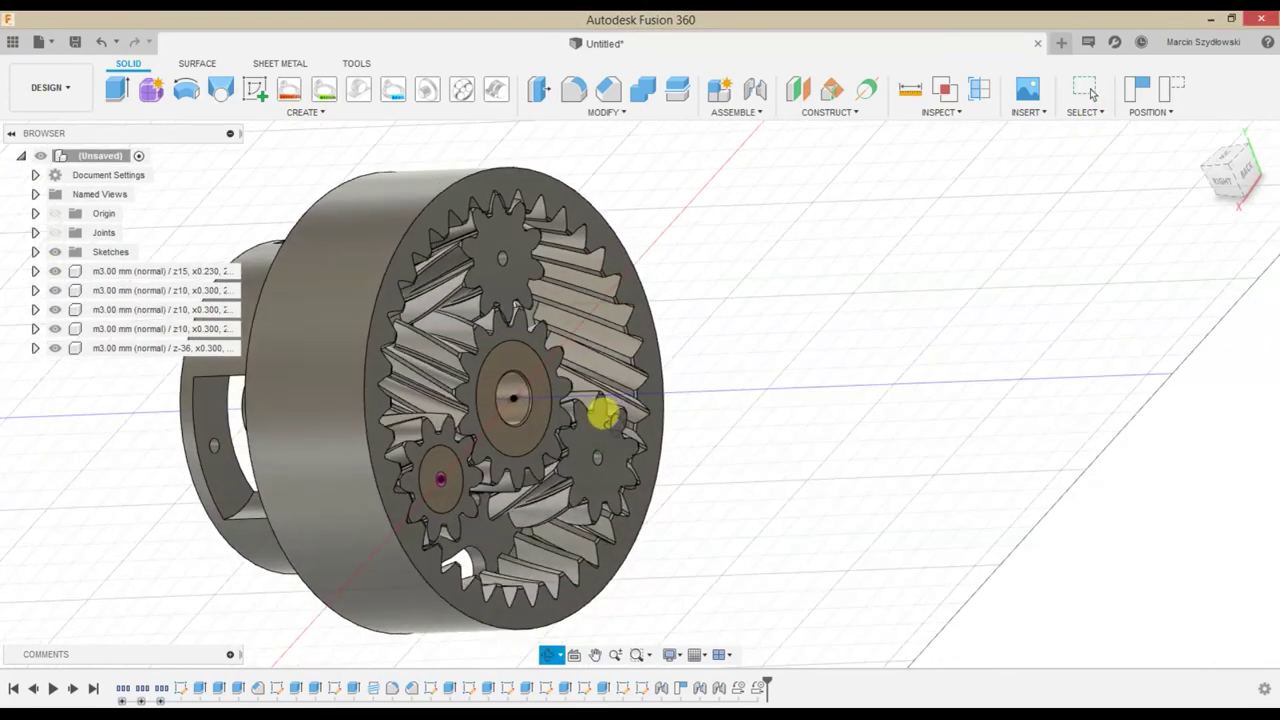
{"action": "left_click", "coordinate": [35, 252]}
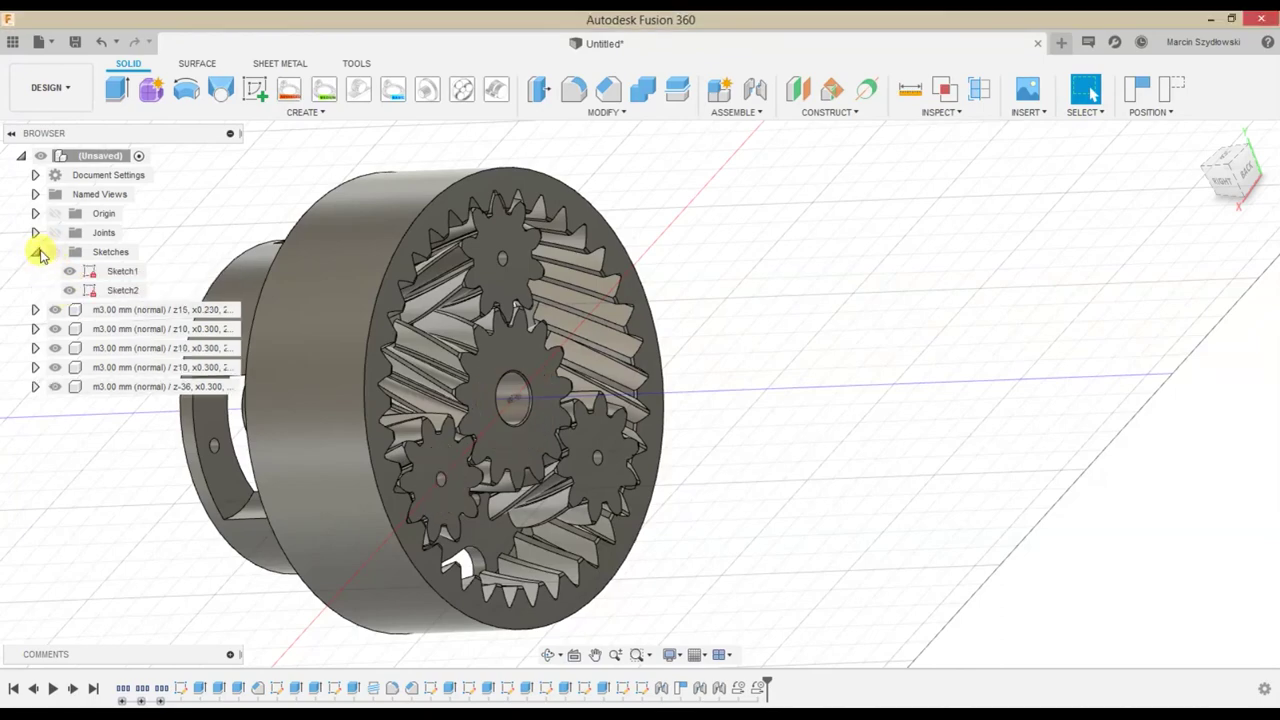
{"action": "left_click", "coordinate": [35, 252]}
Copy the z-36 ring gear component and move the copy -36 mm along its axis
{"action": "mouse_move", "coordinate": [886, 494]}
{"action": "middle_mouse_down", "text": "shift"}
{"action": "mouse_move", "coordinate": [937, 451]}
{"action": "mouse_move", "coordinate": [985, 490]}
{"action": "mouse_move", "coordinate": [886, 423]}
{"action": "mouse_move", "coordinate": [908, 357]}
{"action": "mouse_move", "coordinate": [937, 534]}
{"action": "mouse_move", "coordinate": [880, 560]}
{"action": "middle_mouse_up", "text": "shift"}
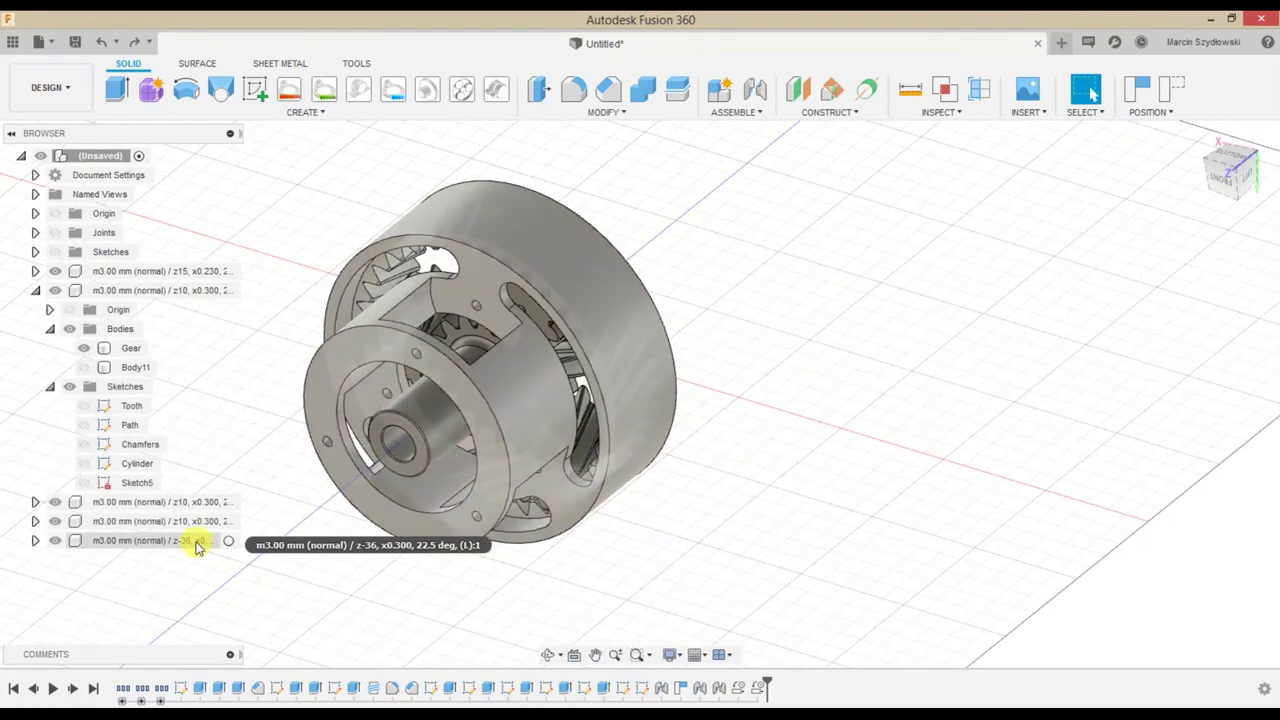
{"action": "left_click", "coordinate": [194, 540]}
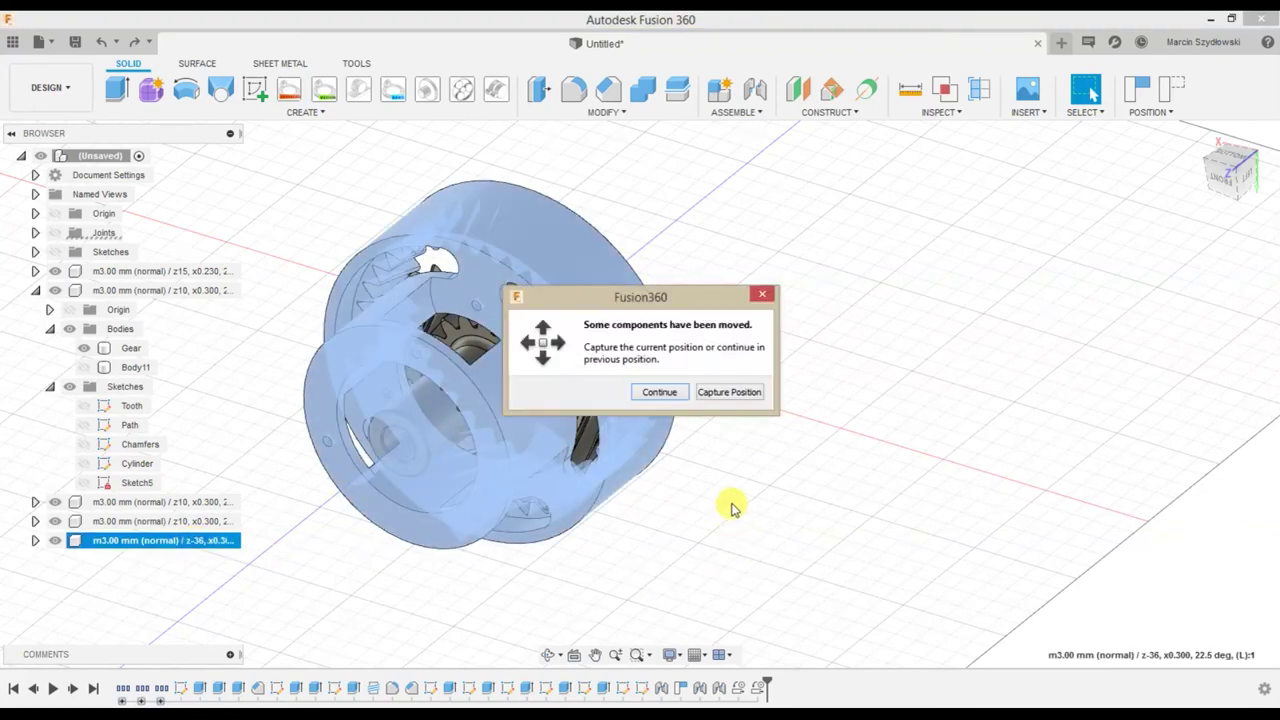
{"action": "left_click", "coordinate": [652, 394]}
{"action": "mouse_move", "coordinate": [751, 569]}
{"action": "middle_mouse_down"}
{"action": "mouse_move", "coordinate": [783, 582]}
{"action": "mouse_move", "coordinate": [720, 571]}
{"action": "mouse_move", "coordinate": [752, 585]}
{"action": "mouse_move", "coordinate": [580, 494]}
{"action": "middle_mouse_up"}
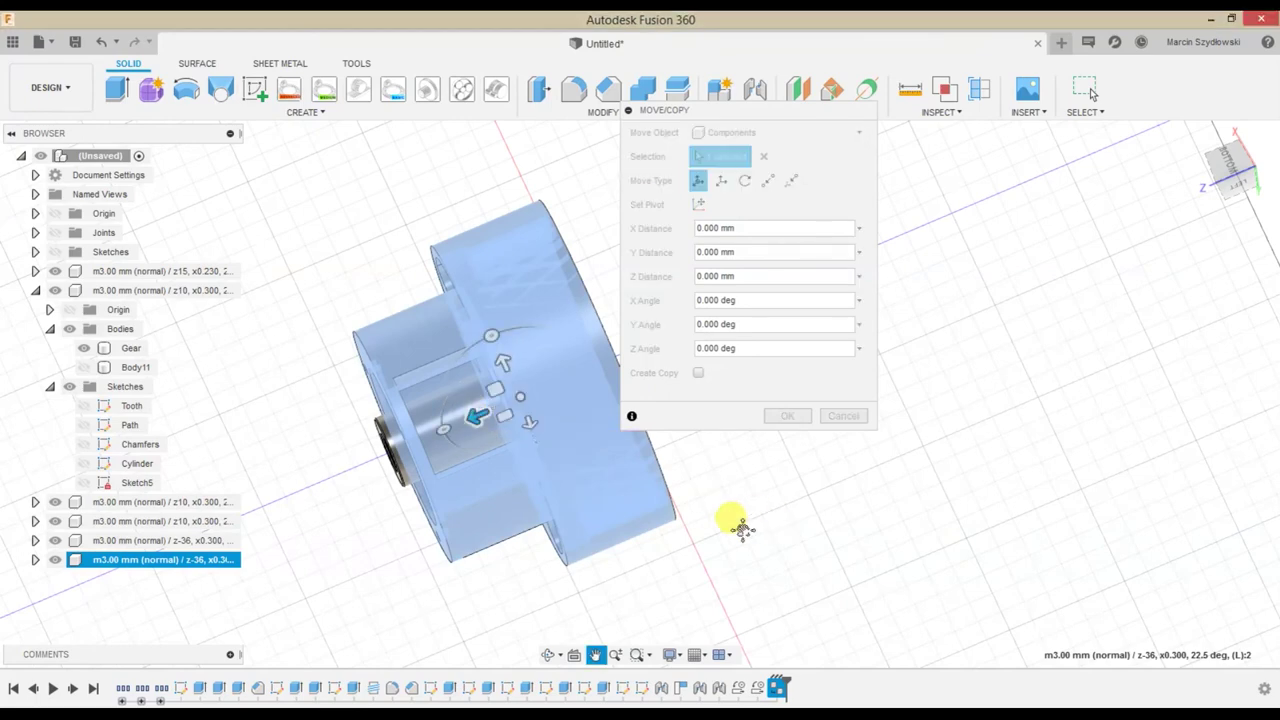
{"action": "middle_click_drag", "start_coordinate": [741, 528], "coordinate": [632, 572]}
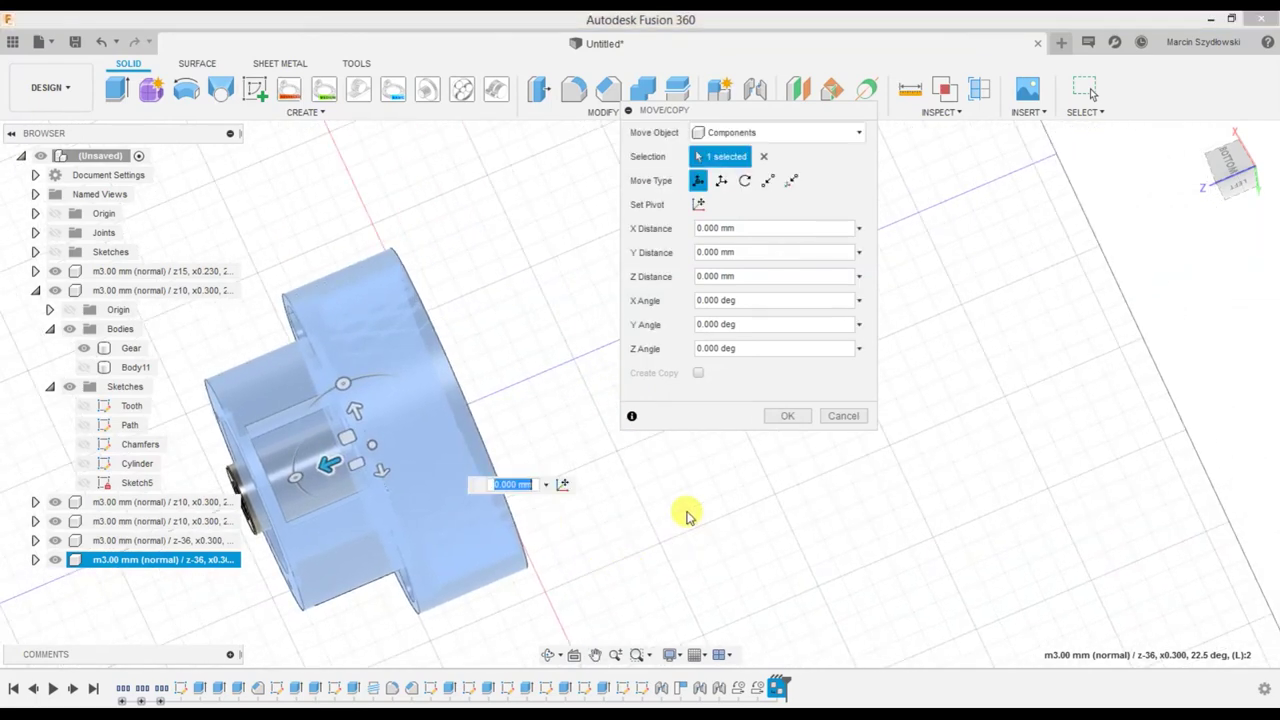
{"action": "type", "text": "-36"}
{"action": "key", "text": "Return"}
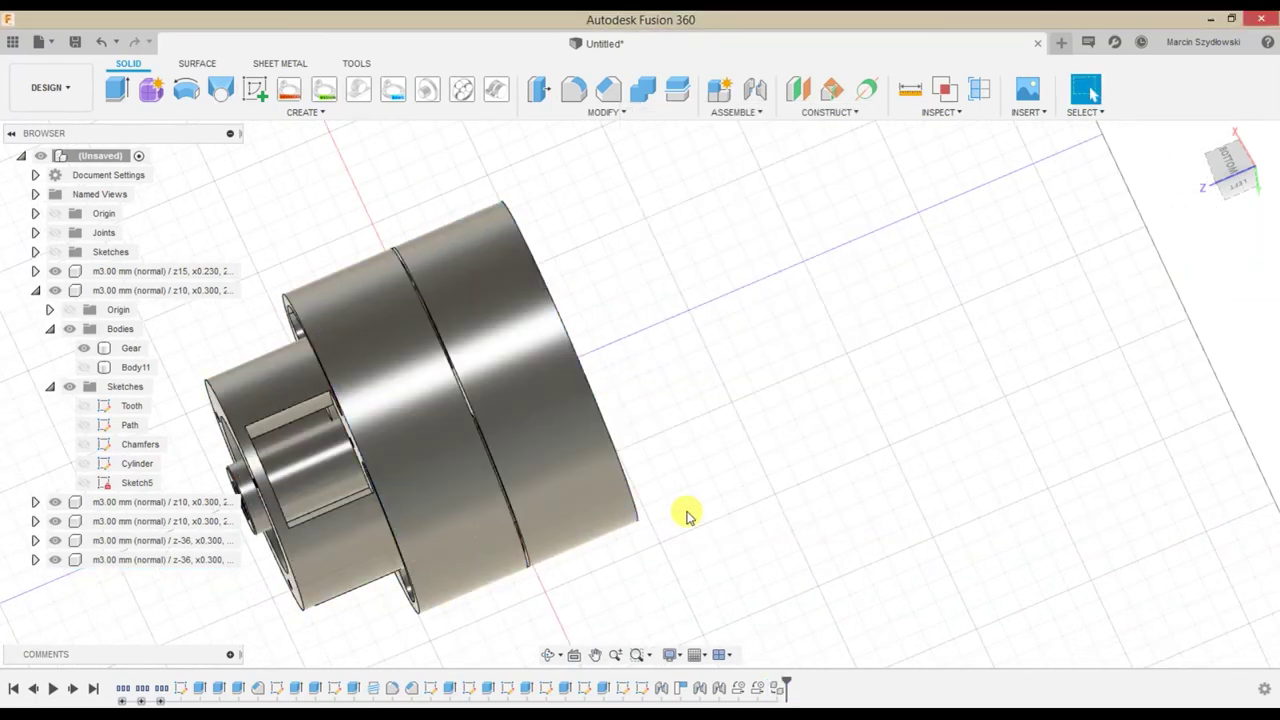
{"action": "mouse_move", "coordinate": [787, 495]}
{"action": "middle_mouse_down", "text": "shift"}
{"action": "mouse_move", "coordinate": [686, 551]}
{"action": "mouse_move", "coordinate": [663, 537]}
{"action": "mouse_move", "coordinate": [686, 551]}
{"action": "mouse_move", "coordinate": [684, 566]}
{"action": "mouse_move", "coordinate": [700, 551]}
{"action": "mouse_move", "coordinate": [403, 485]}
{"action": "middle_mouse_up", "text": "shift"}
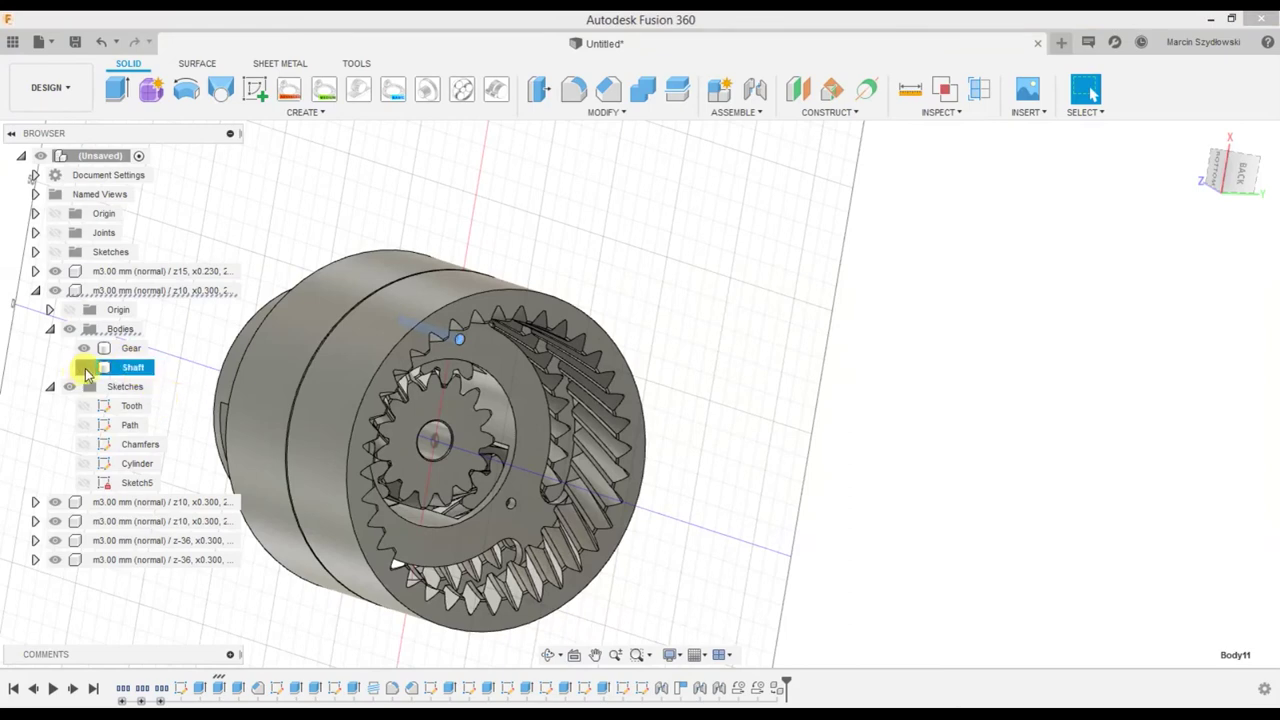
Start a new sketch on the ring gear's front face, continuing without capturing moved positions
{"action": "left_click", "coordinate": [430, 477]}
{"action": "mouse_move", "coordinate": [803, 508]}
{"action": "middle_mouse_down"}
{"action": "mouse_move", "coordinate": [766, 397]}
{"action": "mouse_move", "coordinate": [734, 471]}
{"action": "mouse_move", "coordinate": [757, 481]}
{"action": "mouse_move", "coordinate": [751, 494]}
{"action": "mouse_move", "coordinate": [757, 471]}
{"action": "mouse_move", "coordinate": [382, 246]}
{"action": "mouse_move", "coordinate": [357, 291]}
{"action": "middle_mouse_up"}
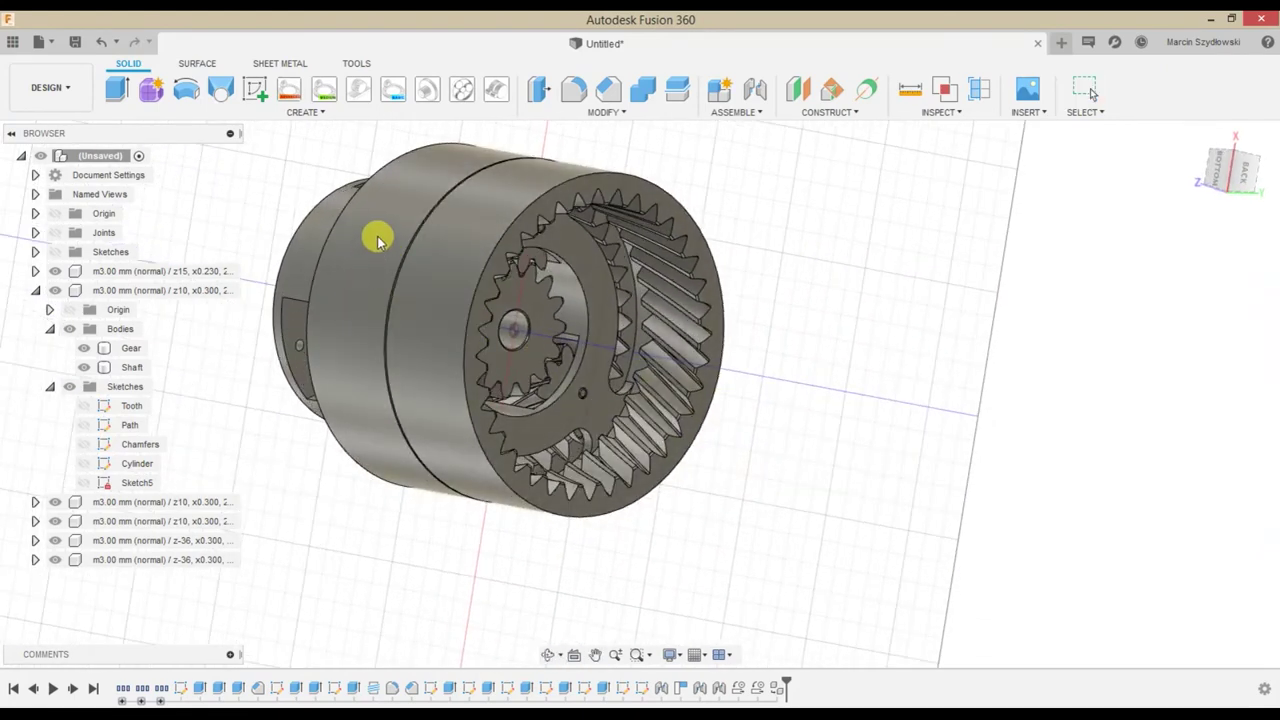
{"action": "mouse_move", "coordinate": [294, 534]}
{"action": "middle_mouse_down", "text": "shift"}
{"action": "mouse_move", "coordinate": [440, 525]}
{"action": "mouse_move", "coordinate": [423, 566]}
{"action": "mouse_move", "coordinate": [449, 594]}
{"action": "mouse_move", "coordinate": [580, 577]}
{"action": "middle_mouse_up", "text": "shift"}
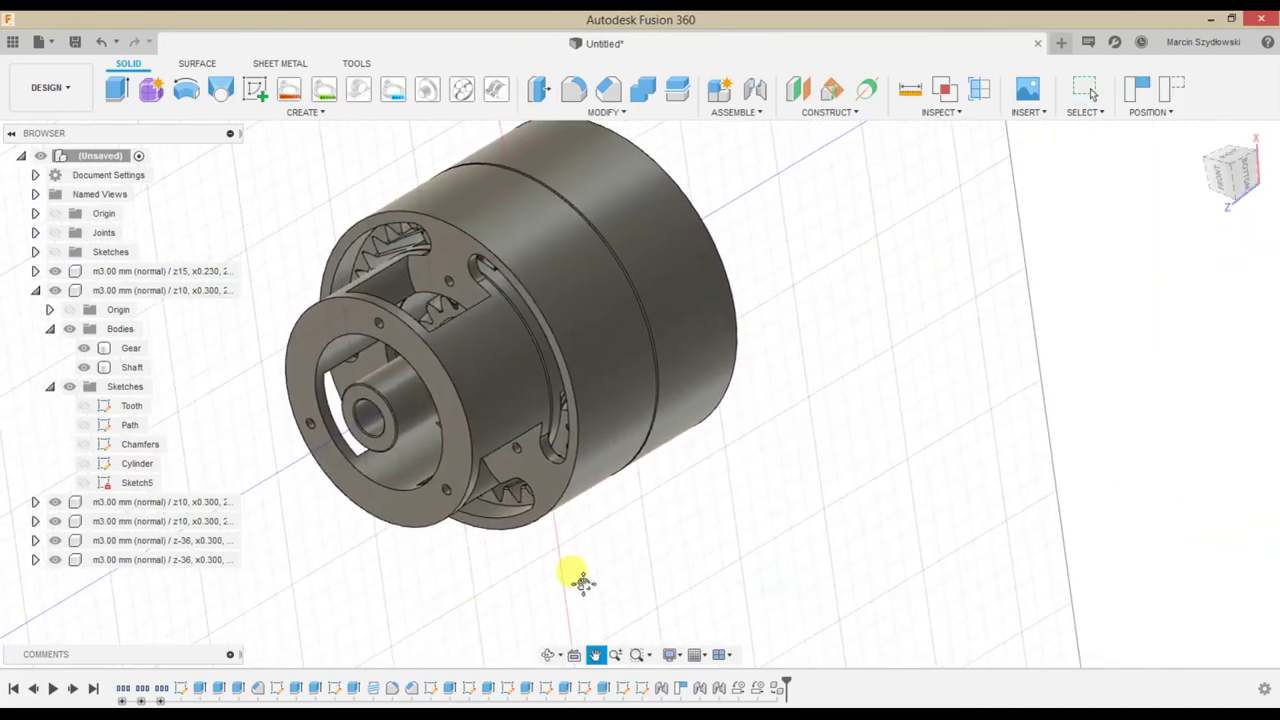
{"action": "left_click", "coordinate": [255, 89]}
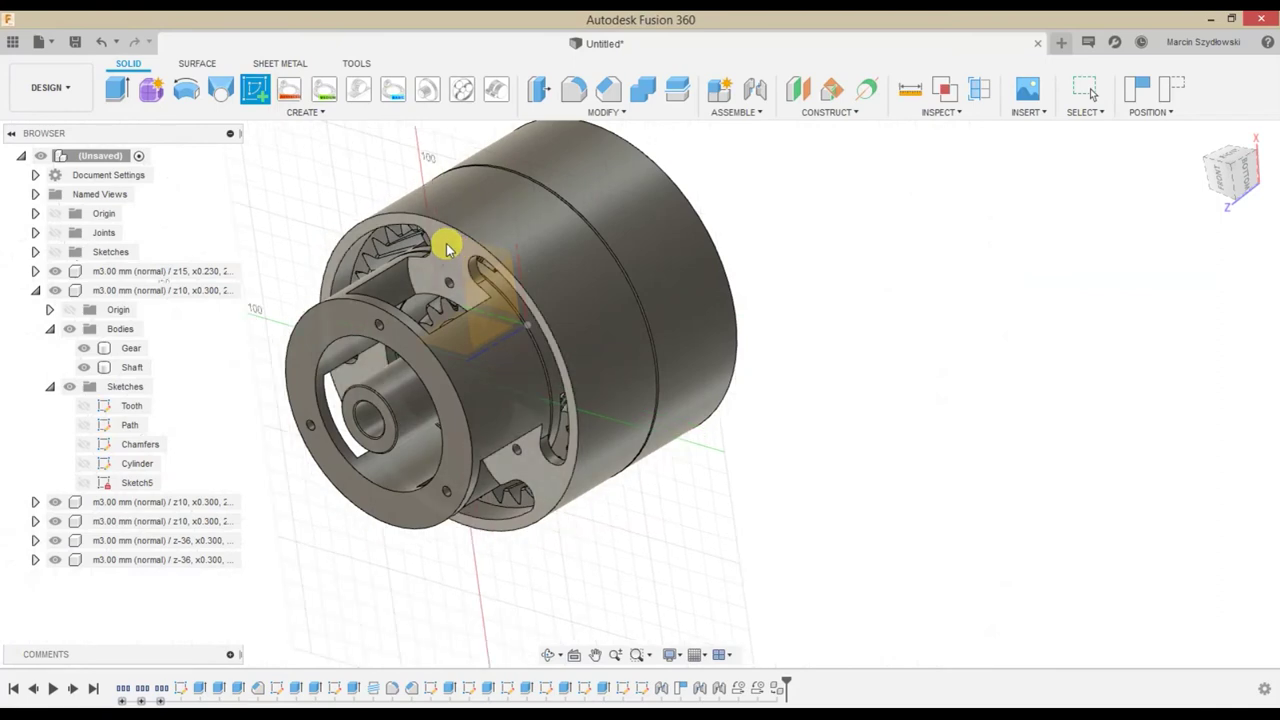
{"action": "mouse_move", "coordinate": [780, 275]}
{"action": "middle_mouse_down", "text": "shift"}
{"action": "mouse_move", "coordinate": [757, 306]}
{"action": "mouse_move", "coordinate": [686, 334]}
{"action": "mouse_move", "coordinate": [680, 369]}
{"action": "middle_mouse_up", "text": "shift"}
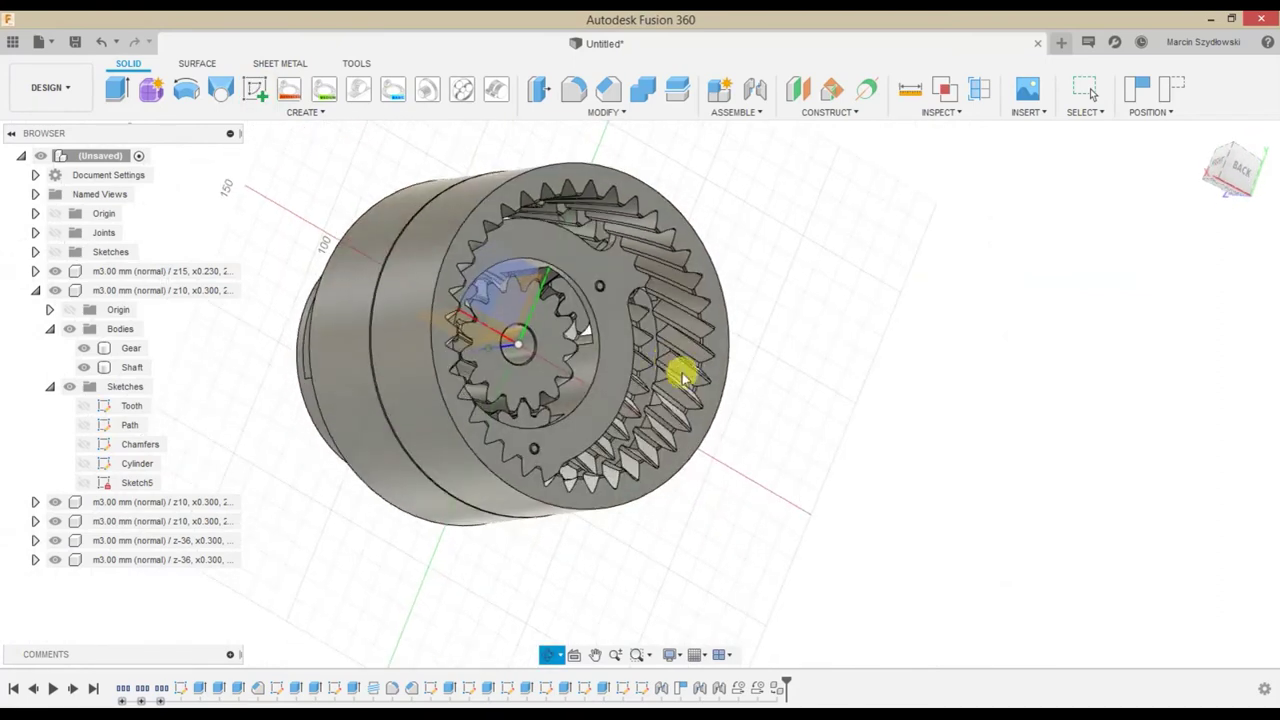
{"action": "left_click", "coordinate": [505, 207]}
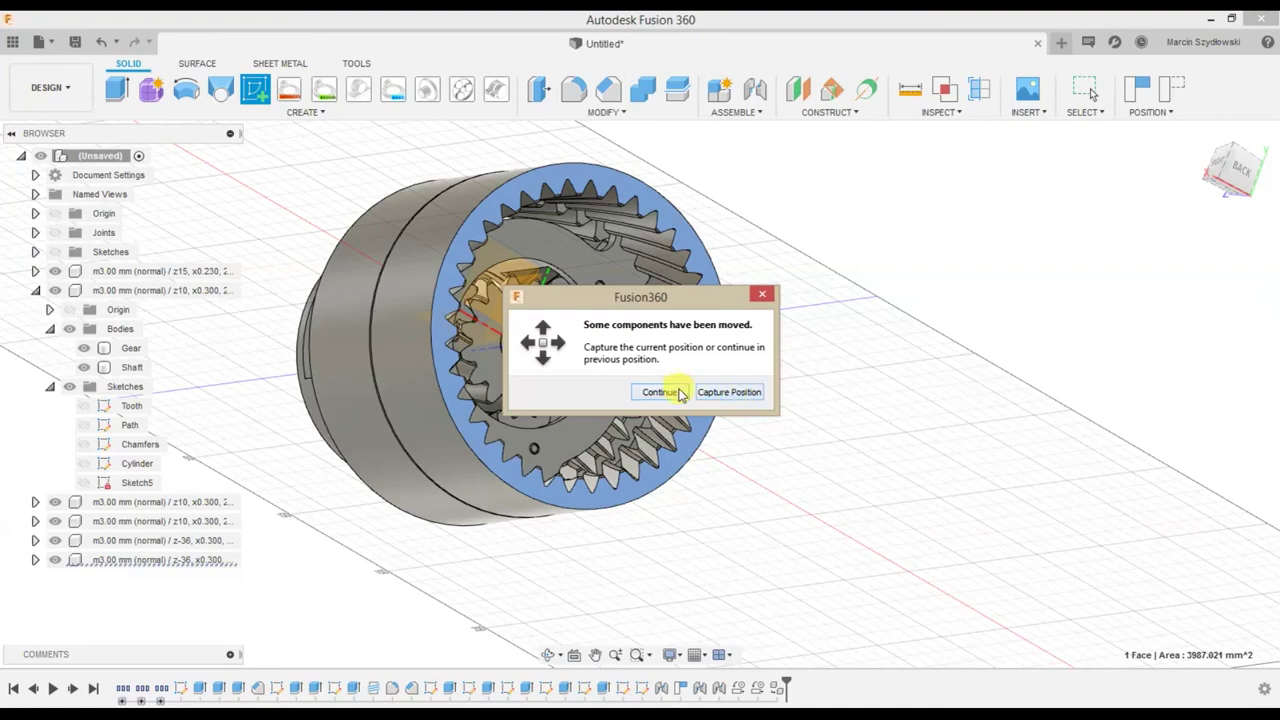
{"action": "left_click", "coordinate": [680, 393]}
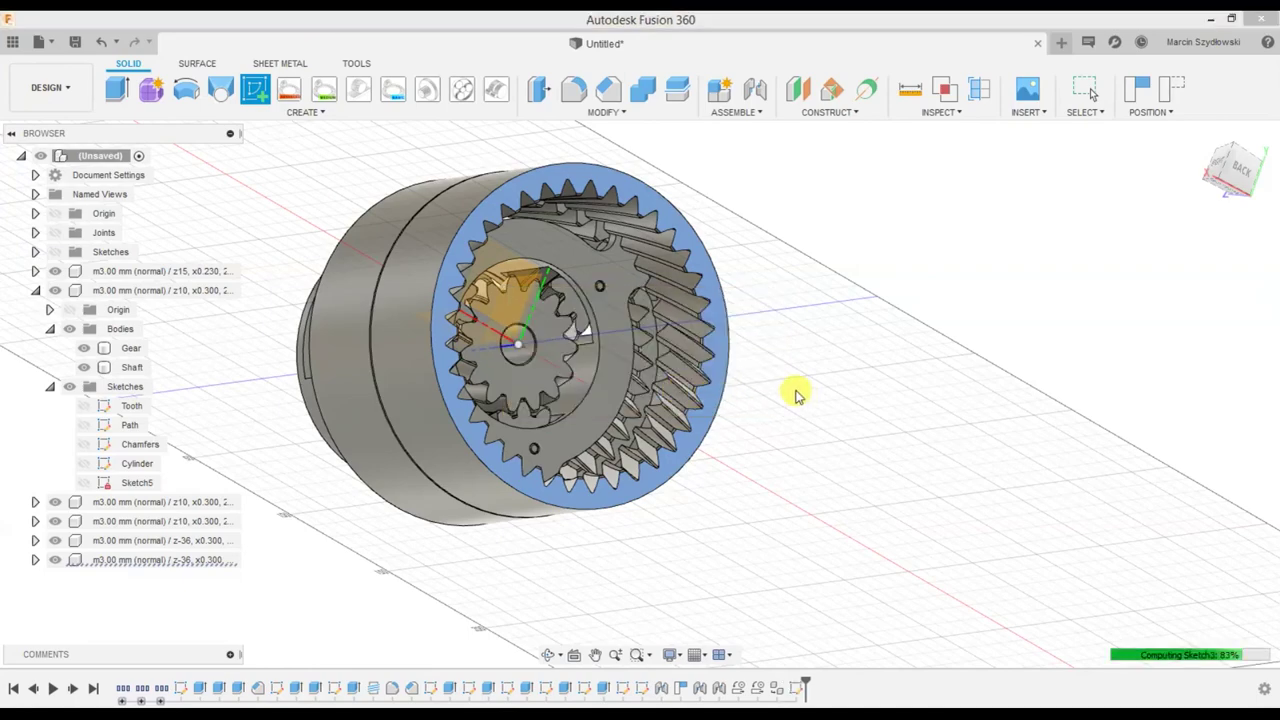
Draw a 30° centre-point arc on the ring's outer rim about the shaft centre, then begin offsetting it
{"action": "middle_click_drag", "start_coordinate": [1000, 380], "coordinate": [884, 302]}
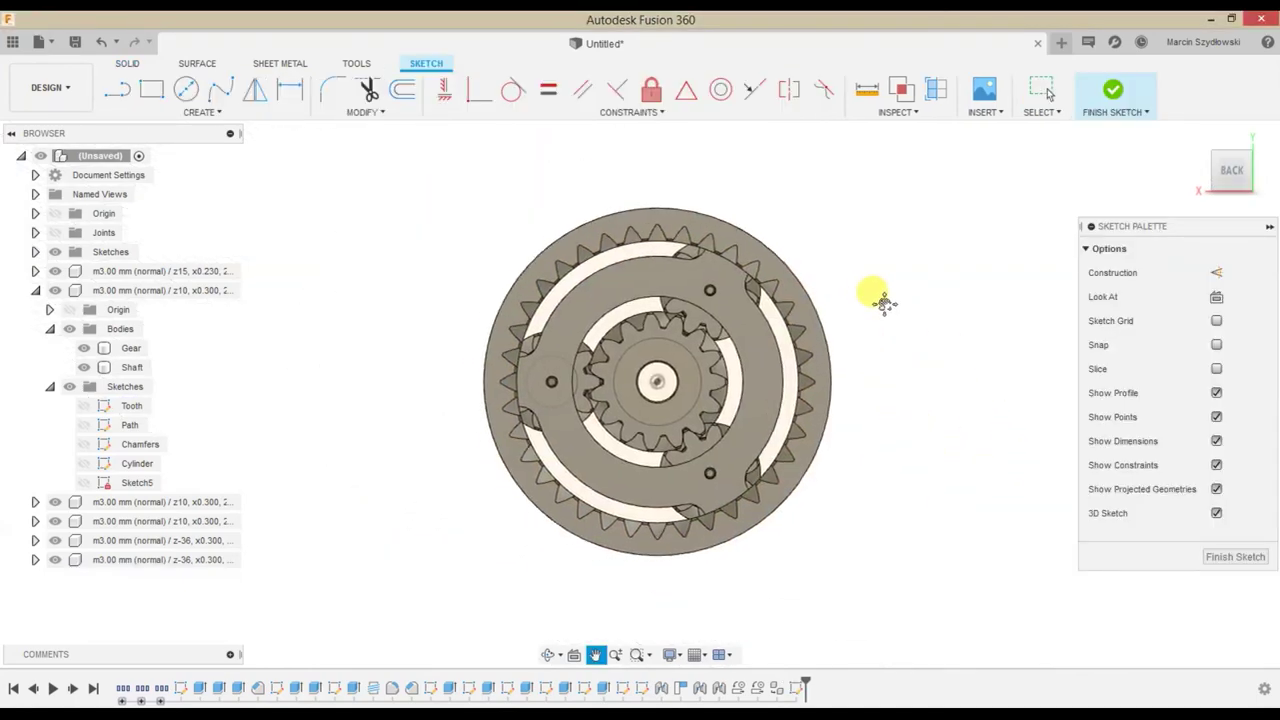
{"action": "scroll", "coordinate": [437, 374], "scroll_direction": "up", "scroll_amount": 5}
{"action": "scroll", "coordinate": [386, 331], "scroll_direction": "up", "scroll_amount": 2}
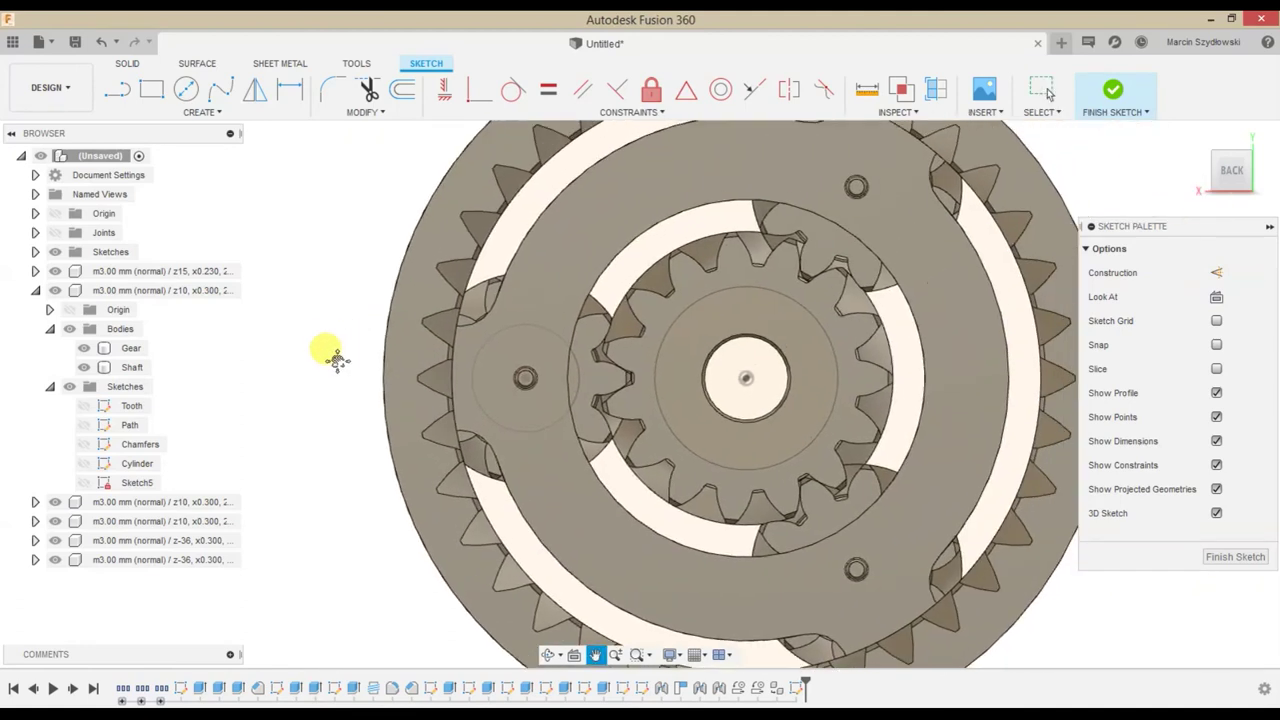
{"action": "middle_click_drag", "start_coordinate": [337, 358], "coordinate": [333, 368]}
{"action": "left_click", "coordinate": [205, 112]}
{"action": "mouse_move", "coordinate": [126, 185]}
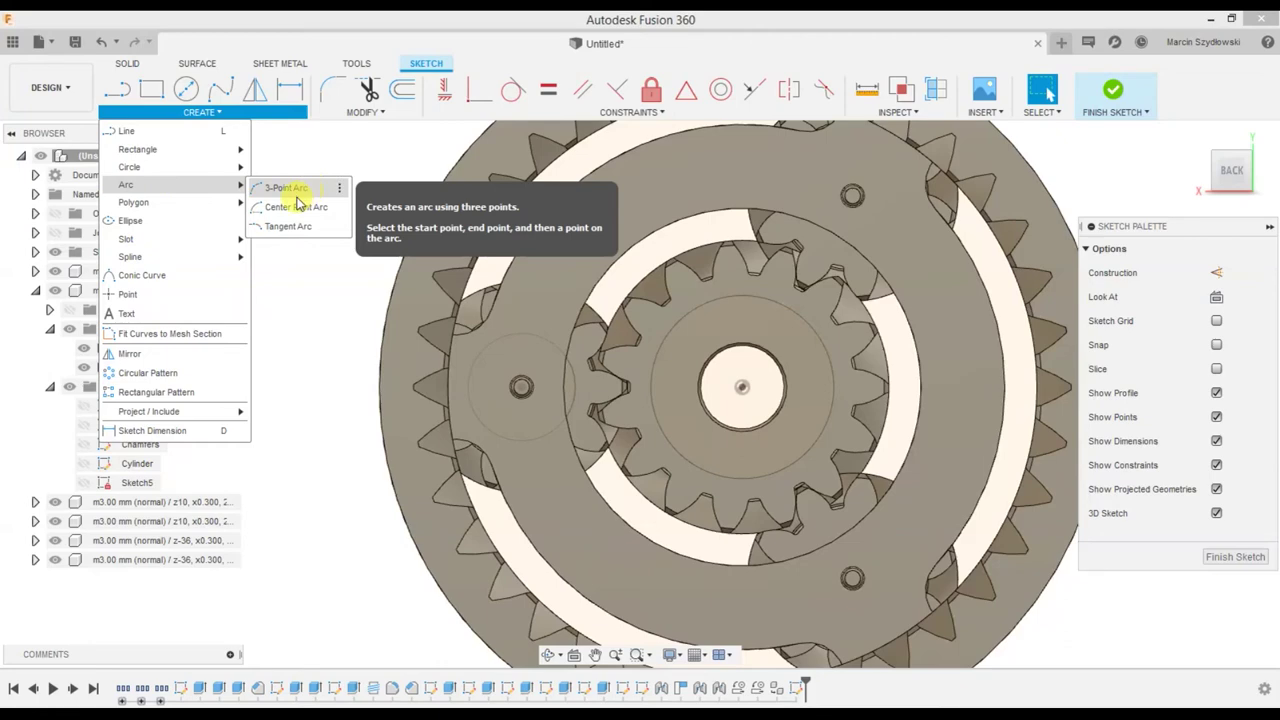
{"action": "left_click", "coordinate": [295, 207]}
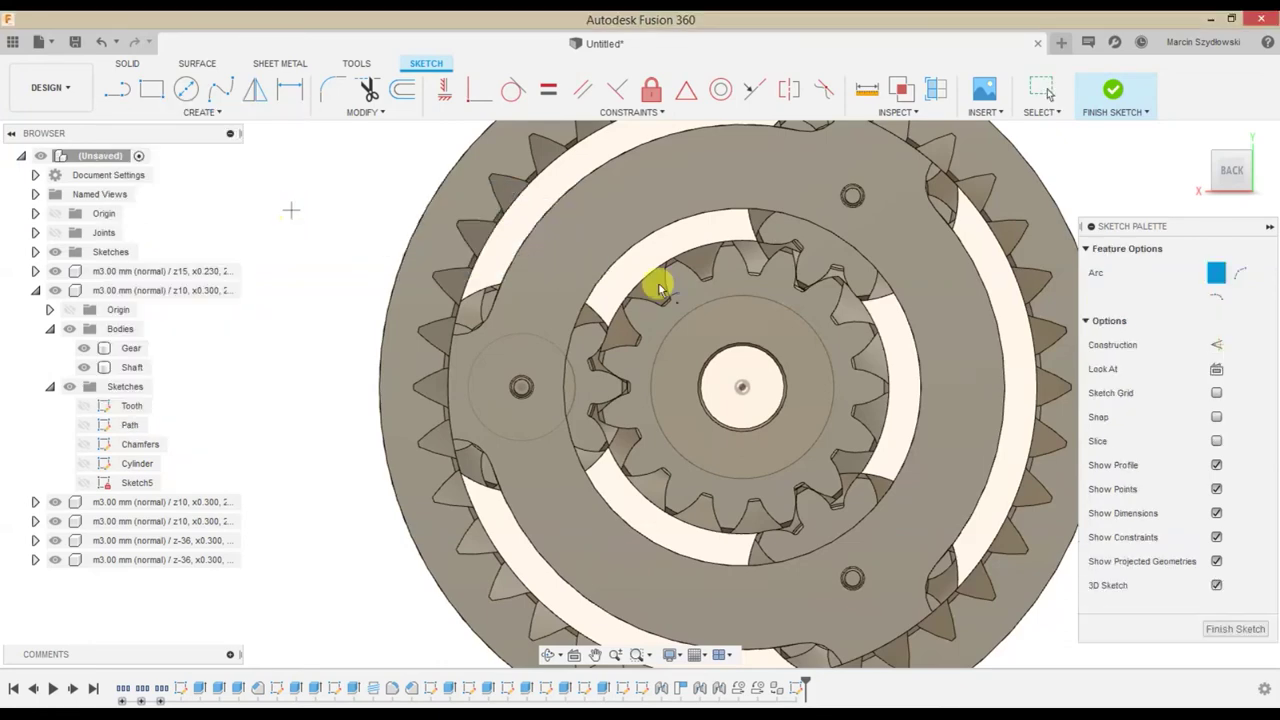
{"action": "left_click", "coordinate": [741, 388]}
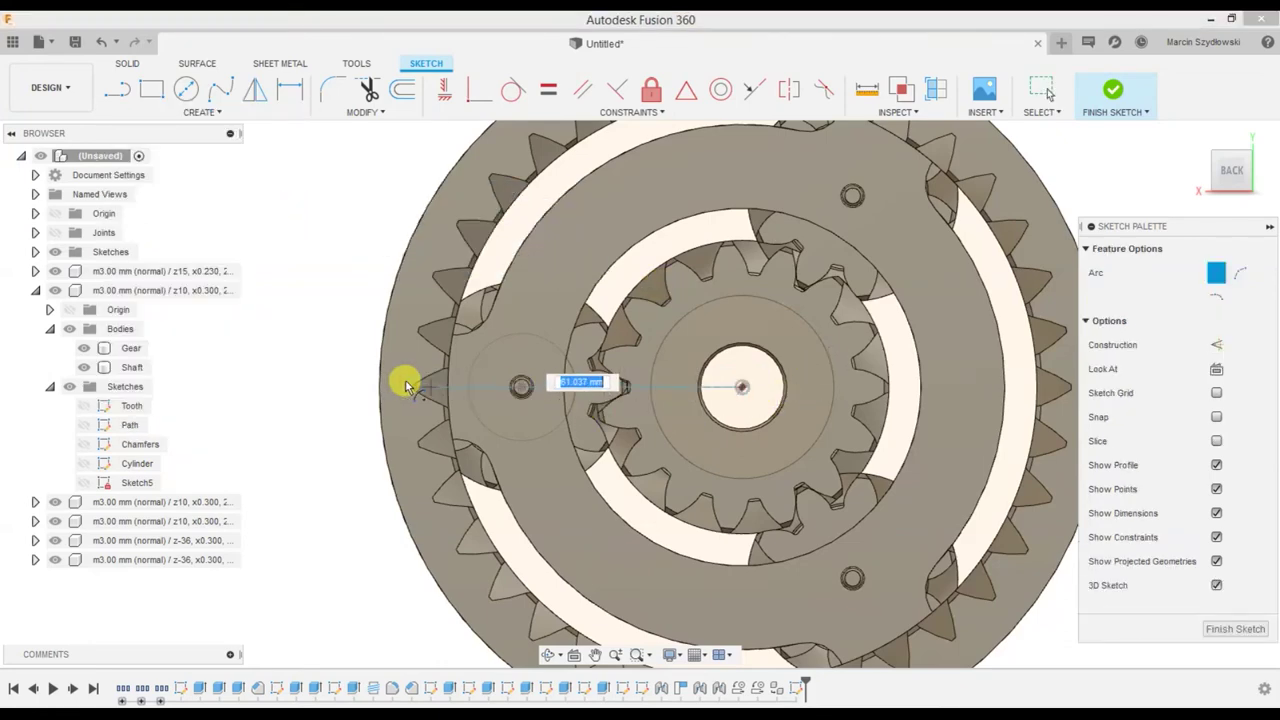
{"action": "left_click", "coordinate": [373, 388]}
{"action": "type", "text": "30"}
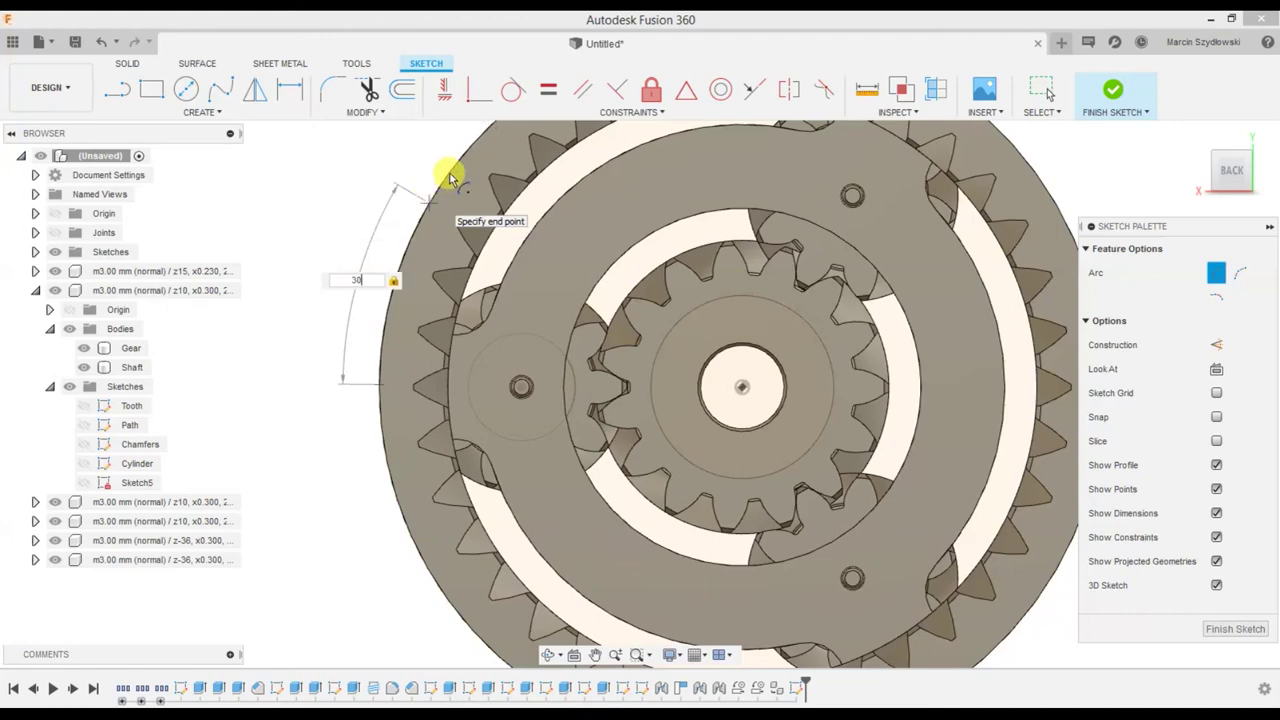
{"action": "key", "text": "Return"}
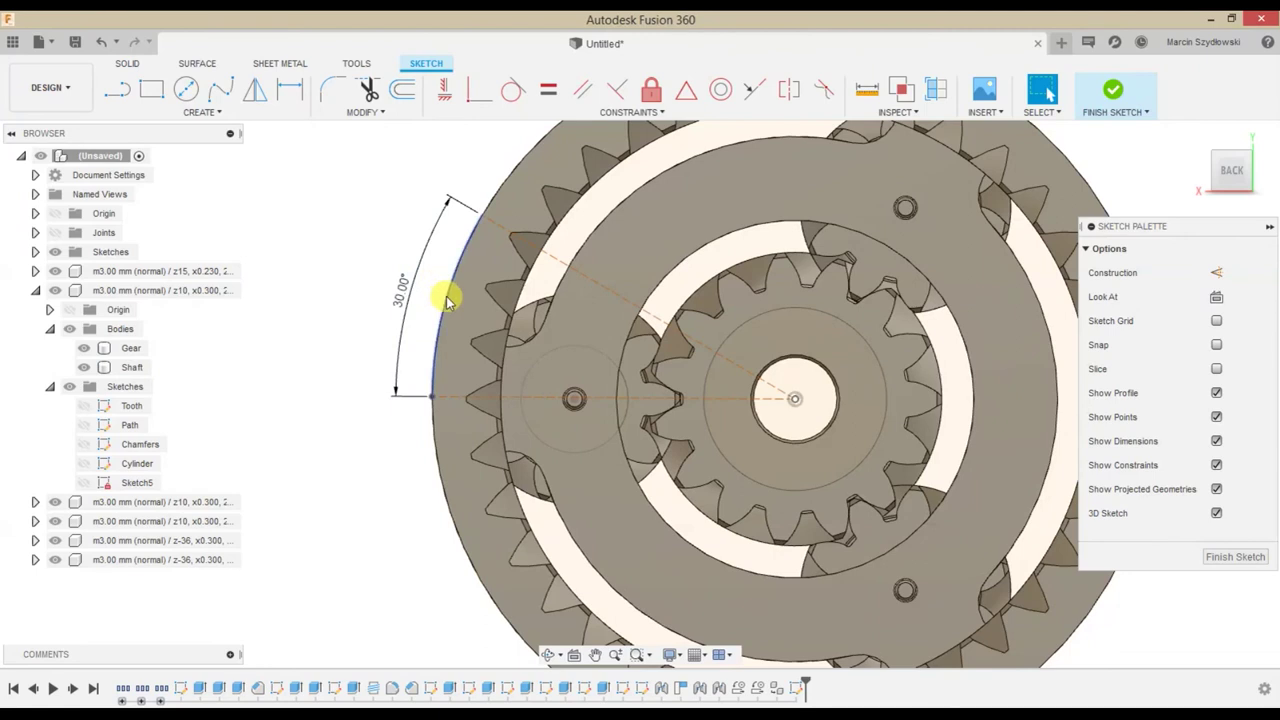
{"action": "left_click", "coordinate": [447, 300]}
{"action": "key", "text": "o"}
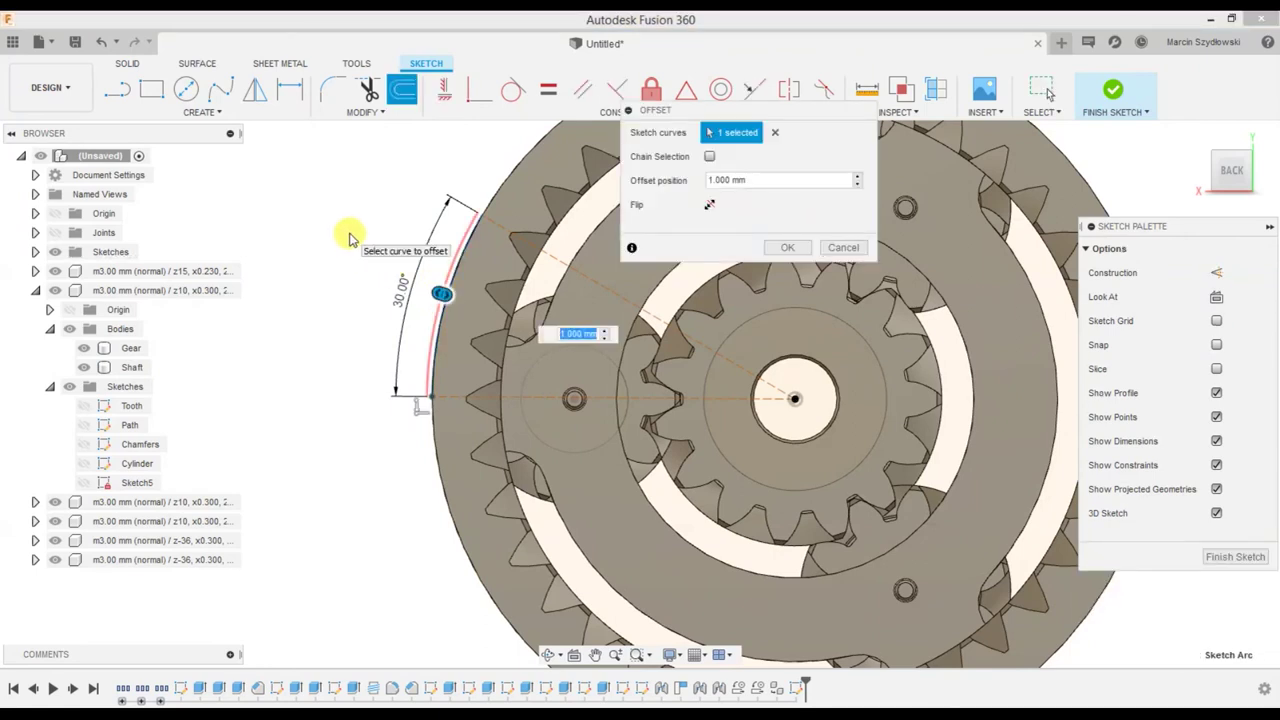
Offset the rim arc by 5 mm and join the upper arc ends with a 5 mm line
{"action": "key", "text": "Return"}
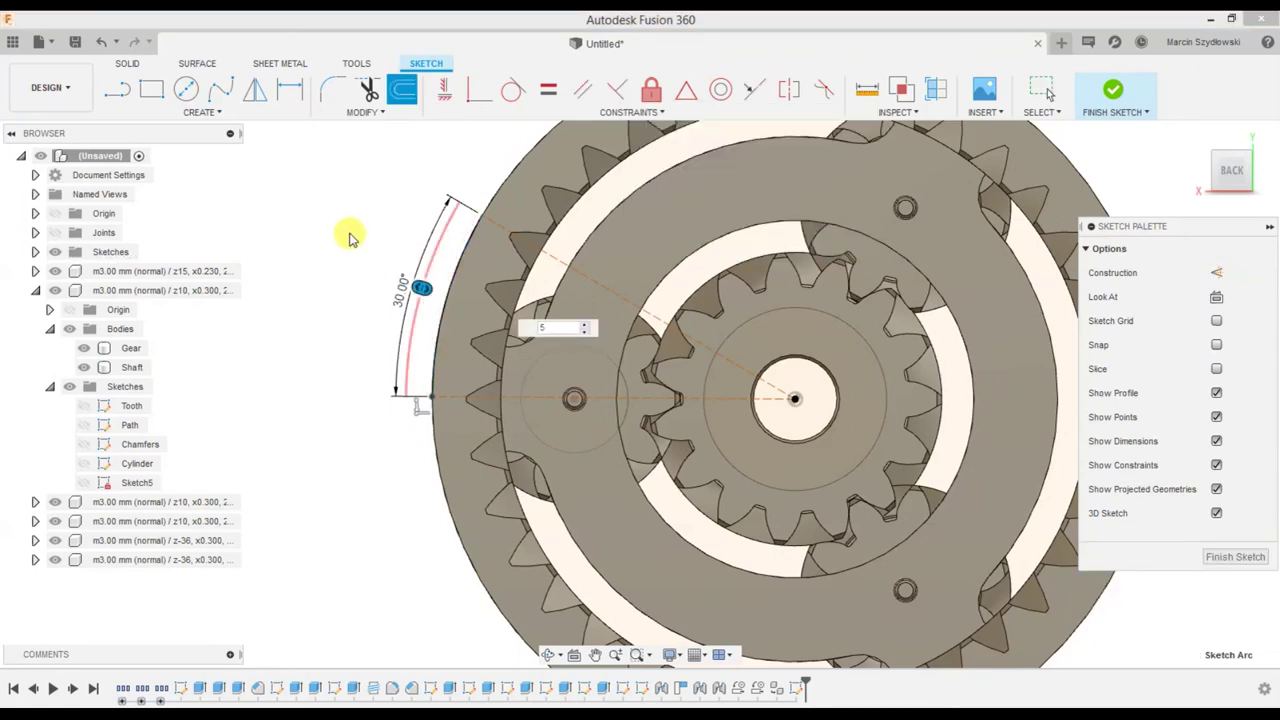
{"action": "key", "text": "l"}
{"action": "left_click_drag", "start_coordinate": [350, 205], "coordinate": [344, 239]}
{"action": "key", "text": "l"}
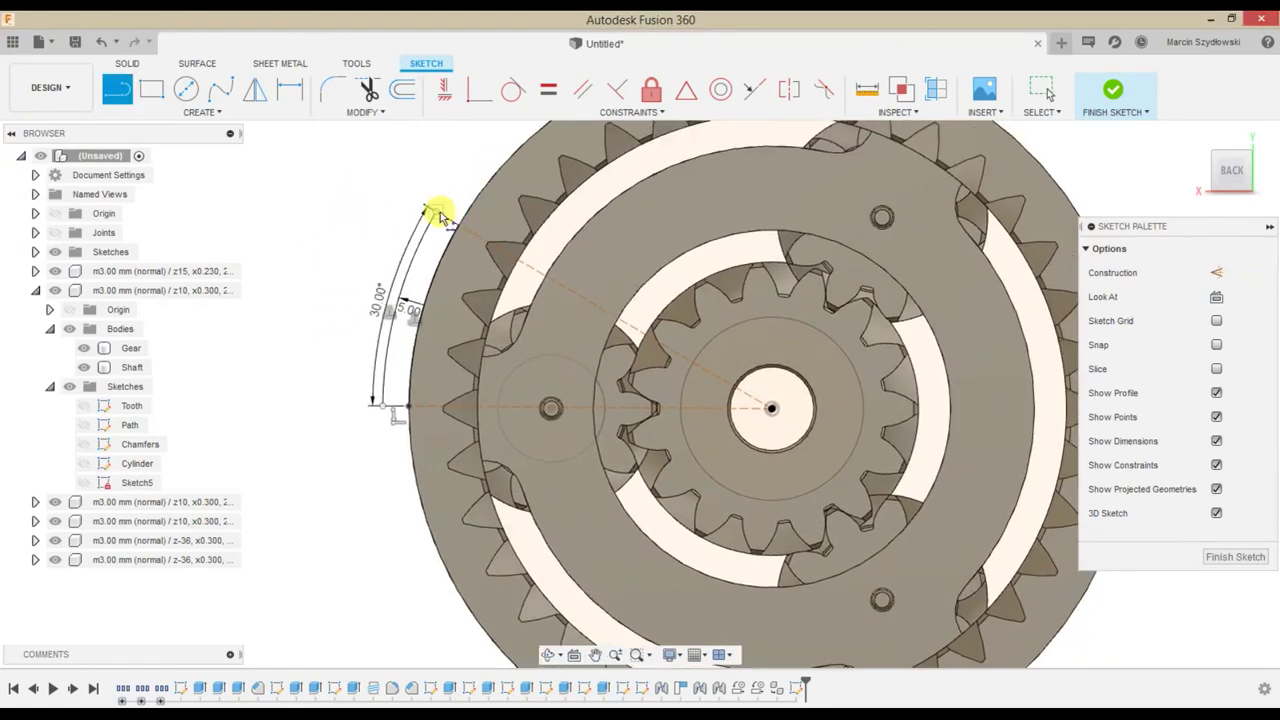
{"action": "left_click", "coordinate": [436, 212]}
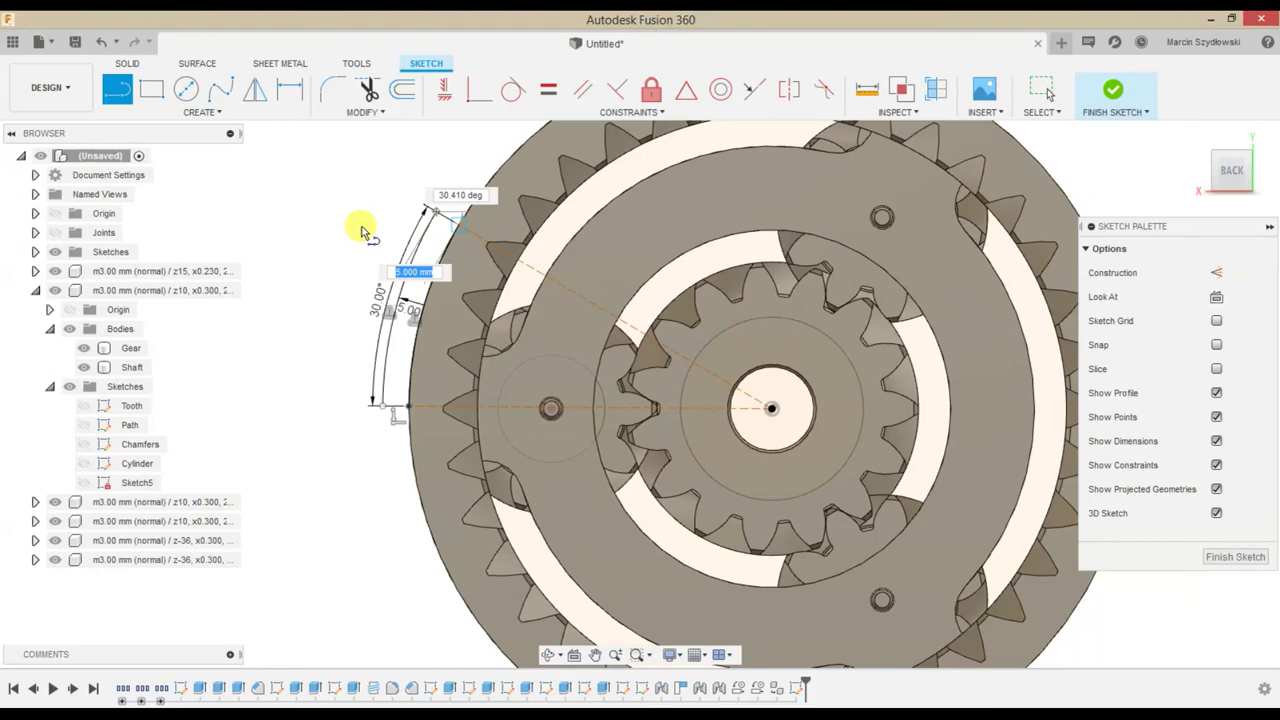
{"action": "key", "text": "Escape"}
{"action": "scroll", "coordinate": [340, 150], "scroll_direction": "down", "scroll_amount": 2}
{"action": "left_click", "coordinate": [257, 93]}
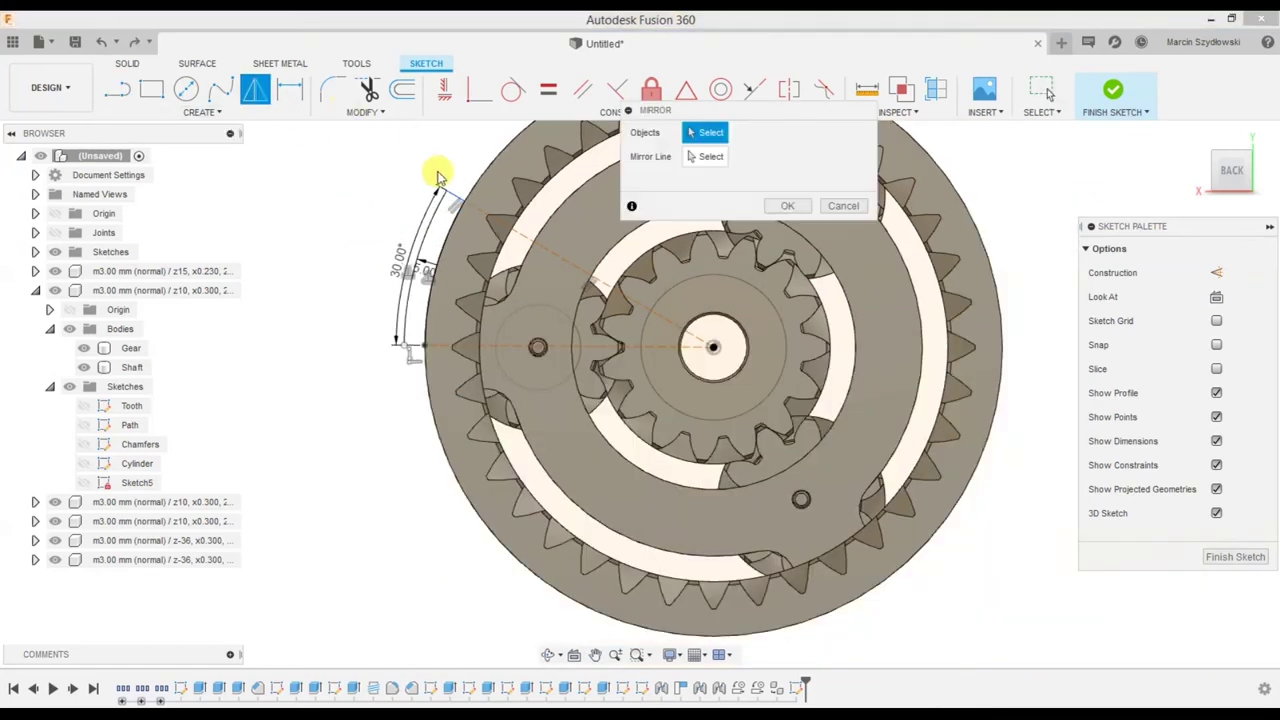
Mirror the 5 mm line and both rim arcs across the horizontal centre line
{"action": "left_click", "coordinate": [455, 197]}
{"action": "left_click", "coordinate": [432, 228]}
{"action": "left_click", "coordinate": [428, 300]}
{"action": "left_click", "coordinate": [709, 157]}
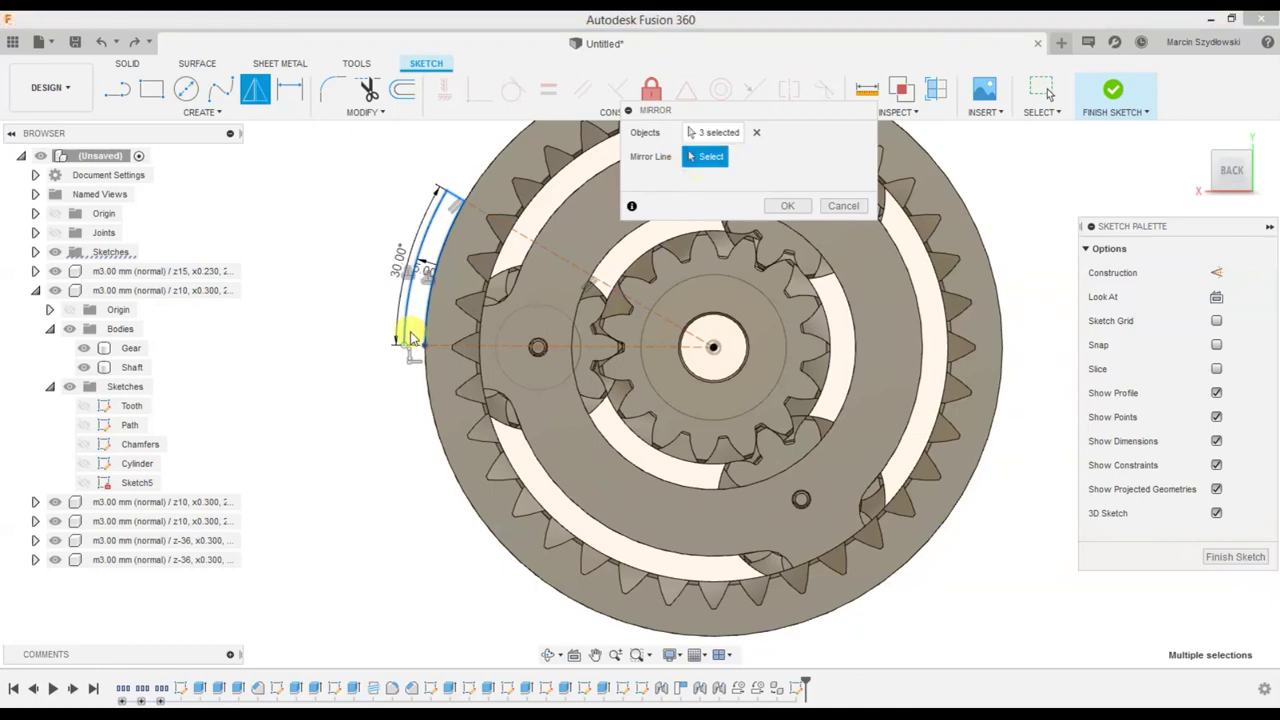
{"action": "left_click", "coordinate": [445, 347]}
{"action": "left_click", "coordinate": [779, 207]}
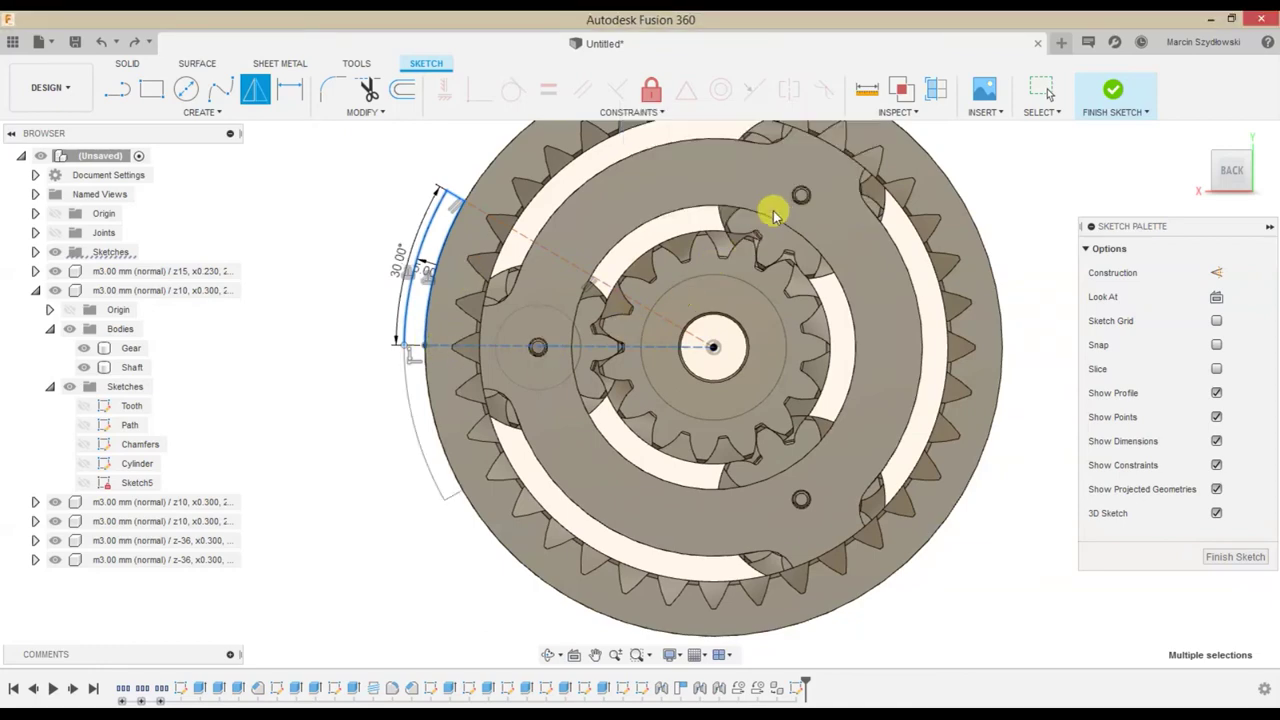
{"action": "left_click", "coordinate": [200, 112]}
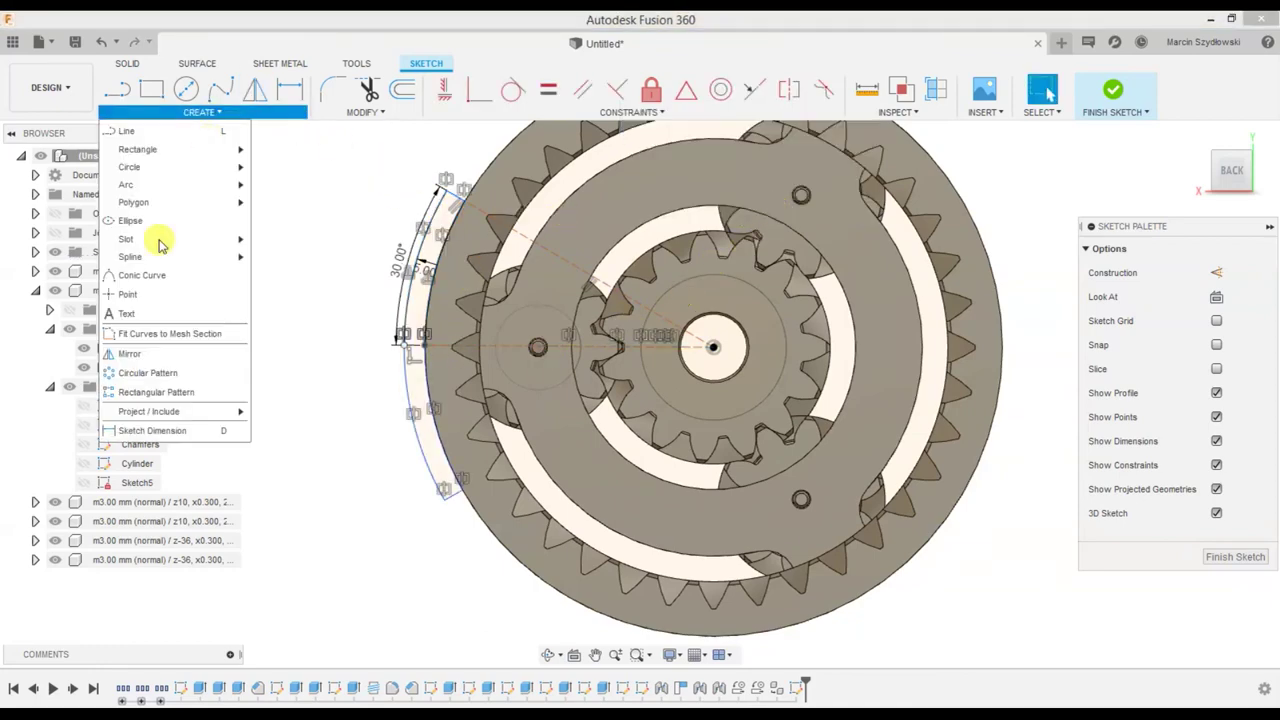
Circular-pattern the rim slot curves 4 times around the gear centre
{"action": "left_click", "coordinate": [148, 373]}
{"action": "left_click", "coordinate": [456, 205]}
{"action": "left_click", "coordinate": [454, 200]}
{"action": "left_click", "coordinate": [452, 203]}
{"action": "left_click", "coordinate": [450, 225]}
{"action": "left_click", "coordinate": [426, 390]}
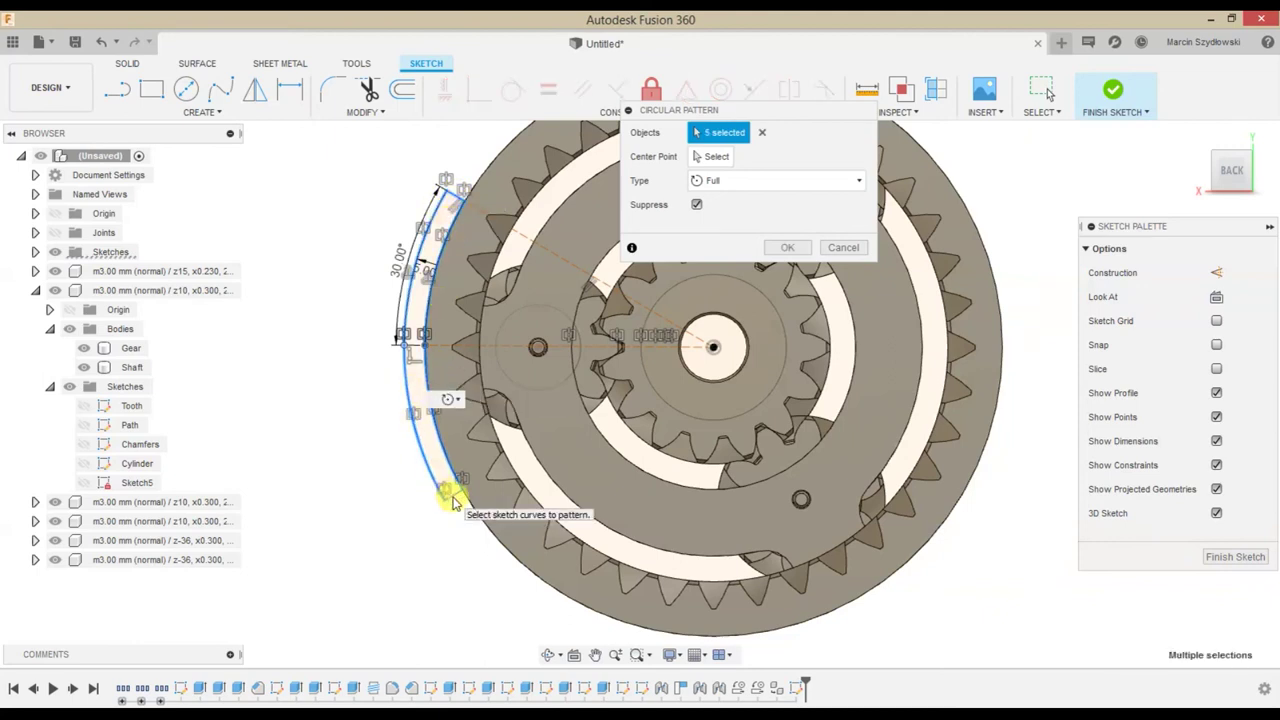
{"action": "left_click", "coordinate": [722, 157]}
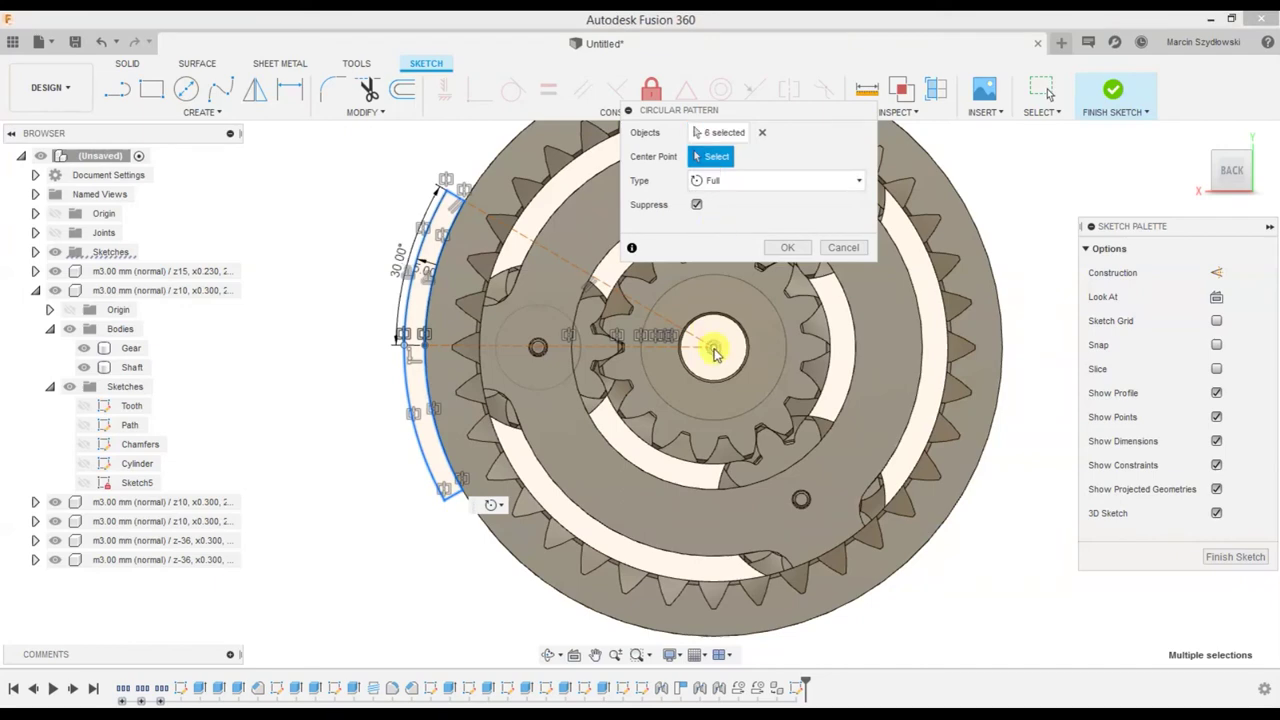
{"action": "left_click", "coordinate": [713, 348]}
{"action": "left_click", "coordinate": [857, 224]}
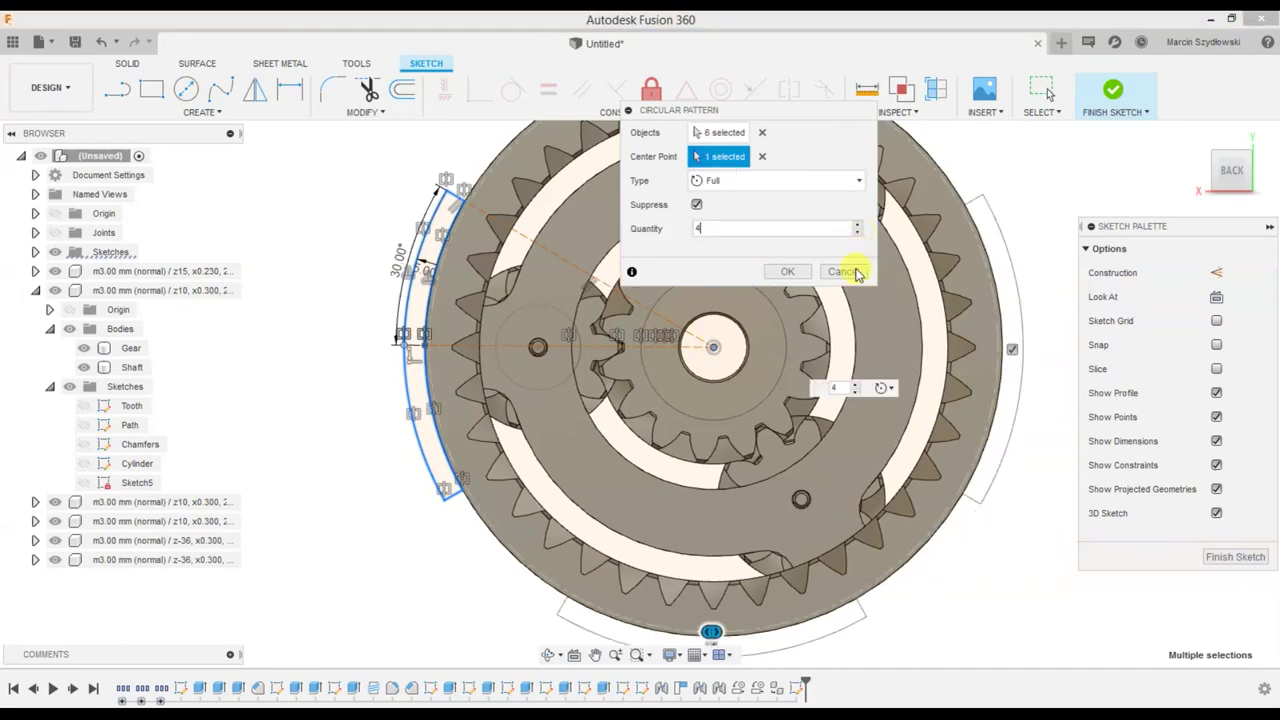
{"action": "left_click", "coordinate": [790, 272]}
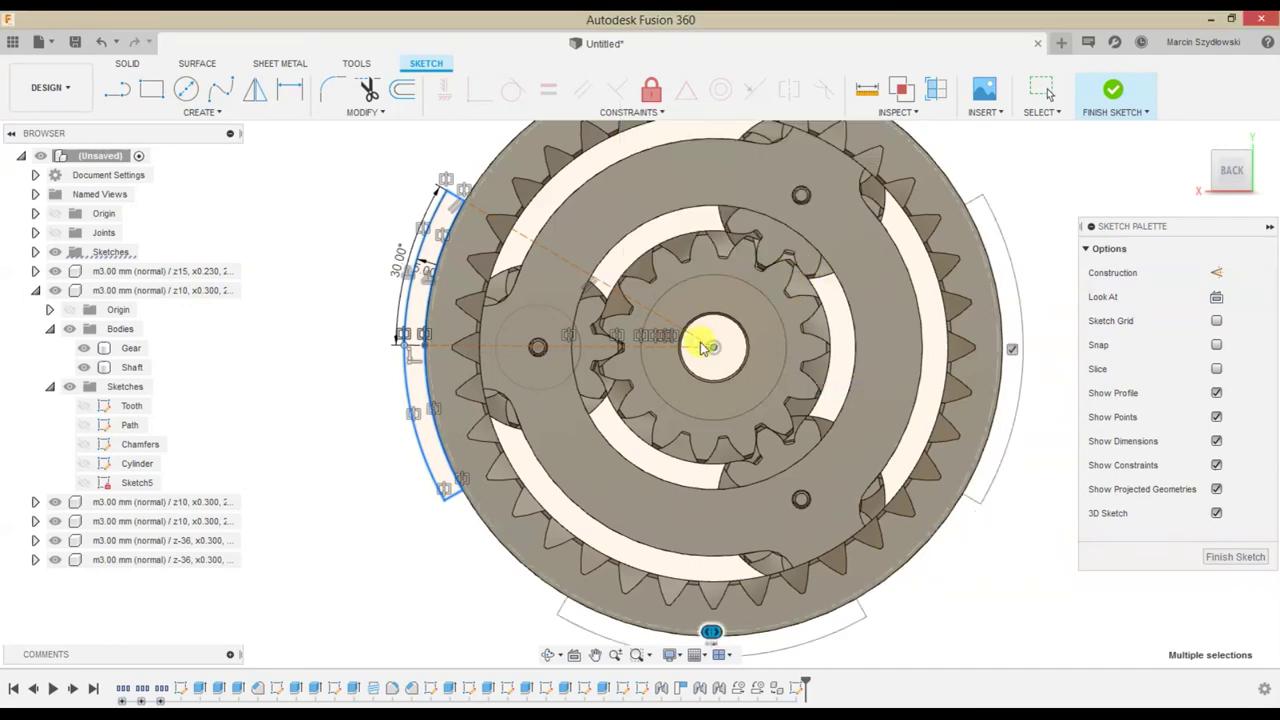
{"action": "scroll", "coordinate": [729, 277], "scroll_direction": "down", "scroll_amount": 2}
{"action": "scroll", "coordinate": [723, 286], "scroll_direction": "down", "scroll_amount": 2}
{"action": "middle_click_drag", "start_coordinate": [706, 323], "coordinate": [749, 406], "text": "shift"}
Start an extrusion with the sketches shown and select the curved rim slot profiles
{"action": "key", "text": "e"}
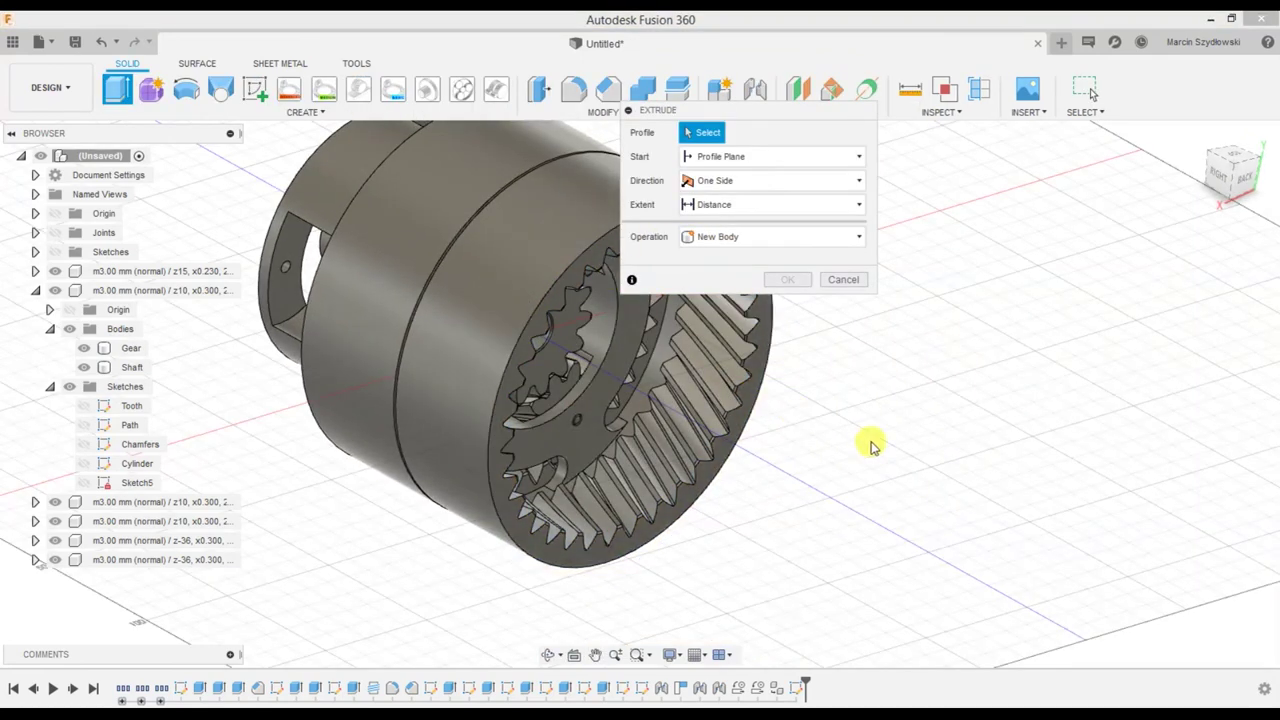
{"action": "left_click", "coordinate": [35, 252]}
{"action": "left_click", "coordinate": [57, 256]}
{"action": "left_click", "coordinate": [502, 202]}
{"action": "left_click", "coordinate": [624, 387]}
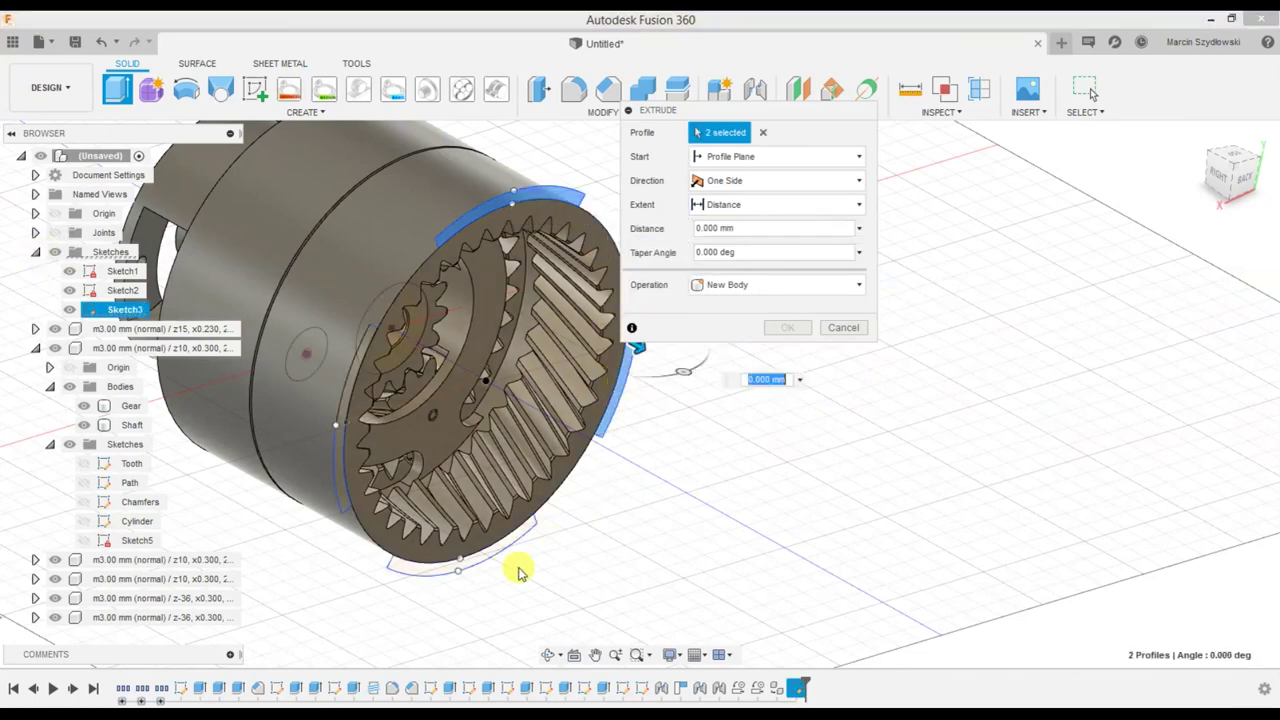
{"action": "left_click", "coordinate": [497, 557]}
{"action": "mouse_move", "coordinate": [351, 380]}
{"action": "middle_mouse_down"}
{"action": "mouse_move", "coordinate": [735, 522]}
{"action": "mouse_move", "coordinate": [780, 562]}
{"action": "middle_mouse_up"}
Extrude the profiles To Object up to the housing cylinder as a Join
{"action": "left_click", "coordinate": [750, 205]}
{"action": "left_click", "coordinate": [725, 240]}
{"action": "middle_click_drag", "start_coordinate": [470, 436], "coordinate": [528, 482], "text": "shift"}
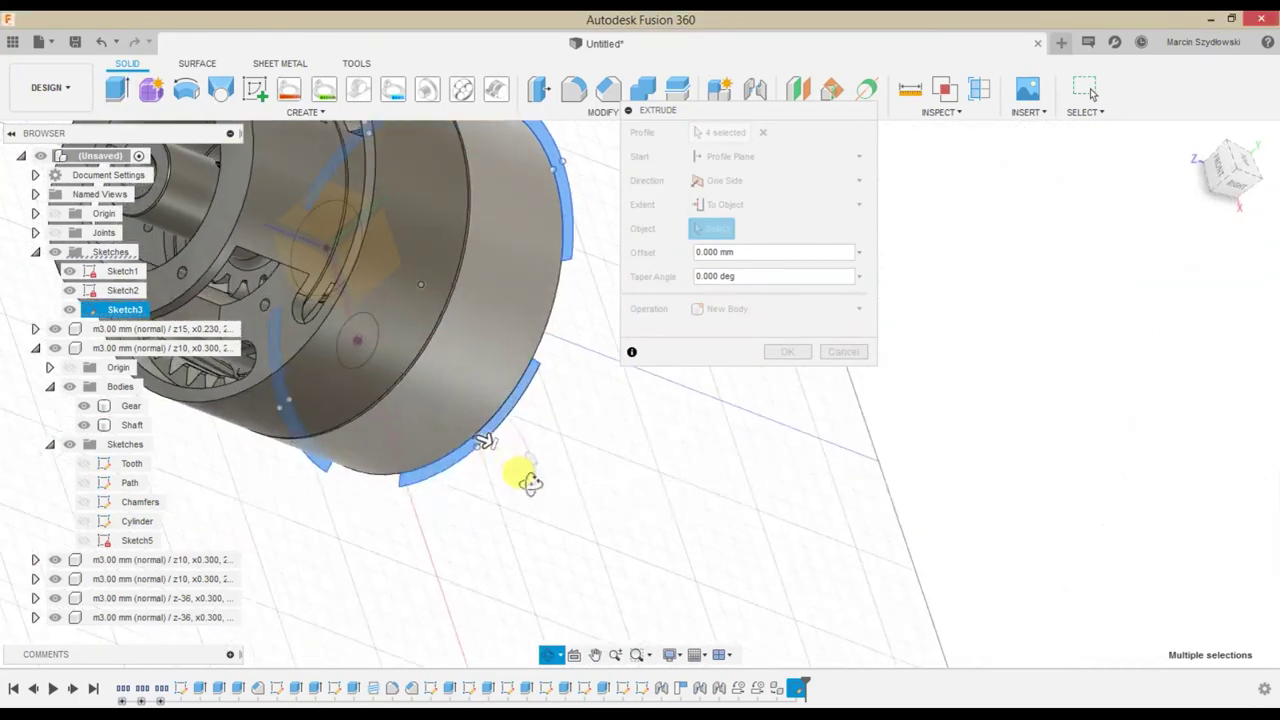
{"action": "scroll", "coordinate": [486, 271], "scroll_direction": "up", "scroll_amount": 5}
{"action": "scroll", "coordinate": [529, 309], "scroll_direction": "up", "scroll_amount": 3}
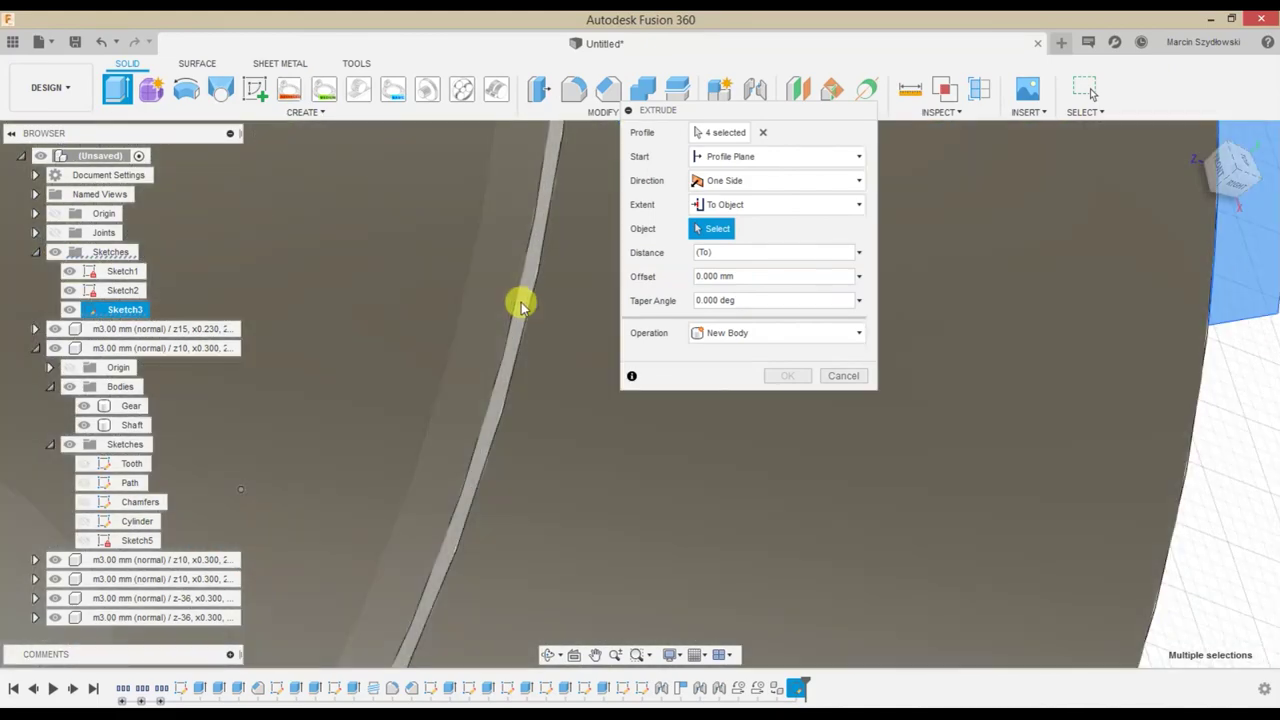
{"action": "left_click", "coordinate": [741, 404]}
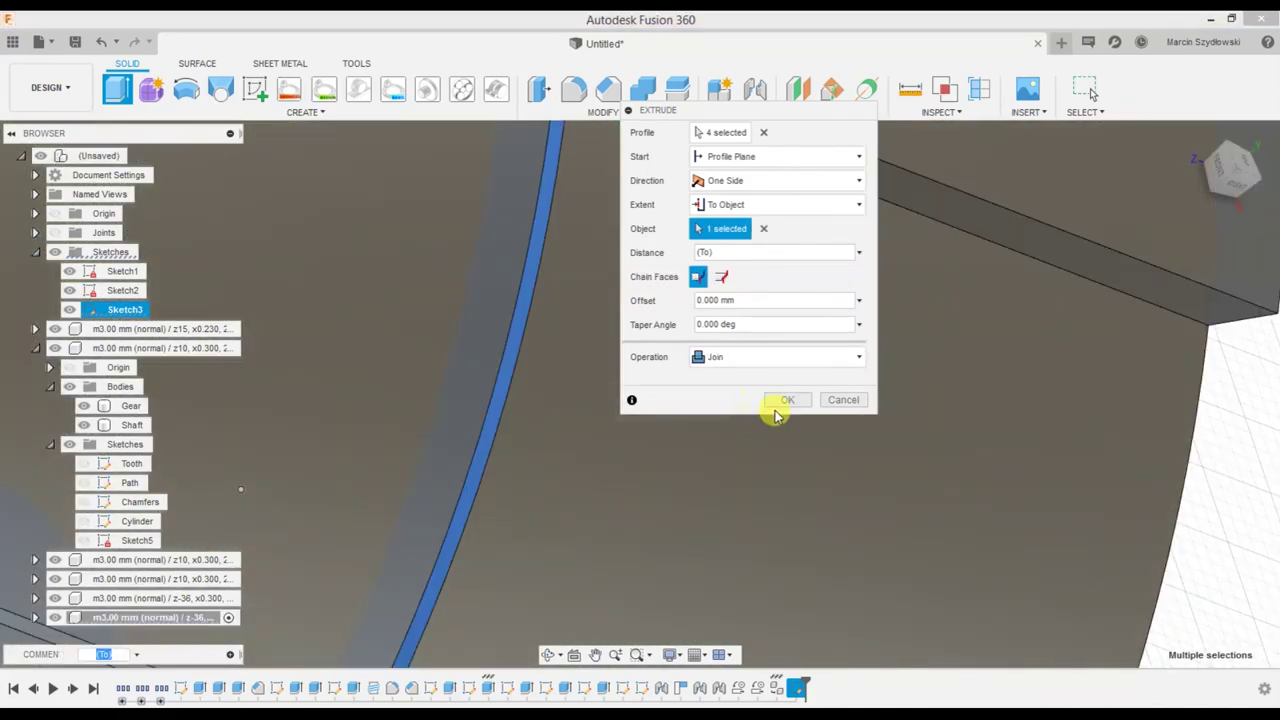
{"action": "left_click", "coordinate": [783, 400]}
{"action": "scroll", "coordinate": [700, 360], "scroll_direction": "down", "scroll_amount": 5}
{"action": "scroll", "coordinate": [694, 363], "scroll_direction": "down", "scroll_amount": 3}
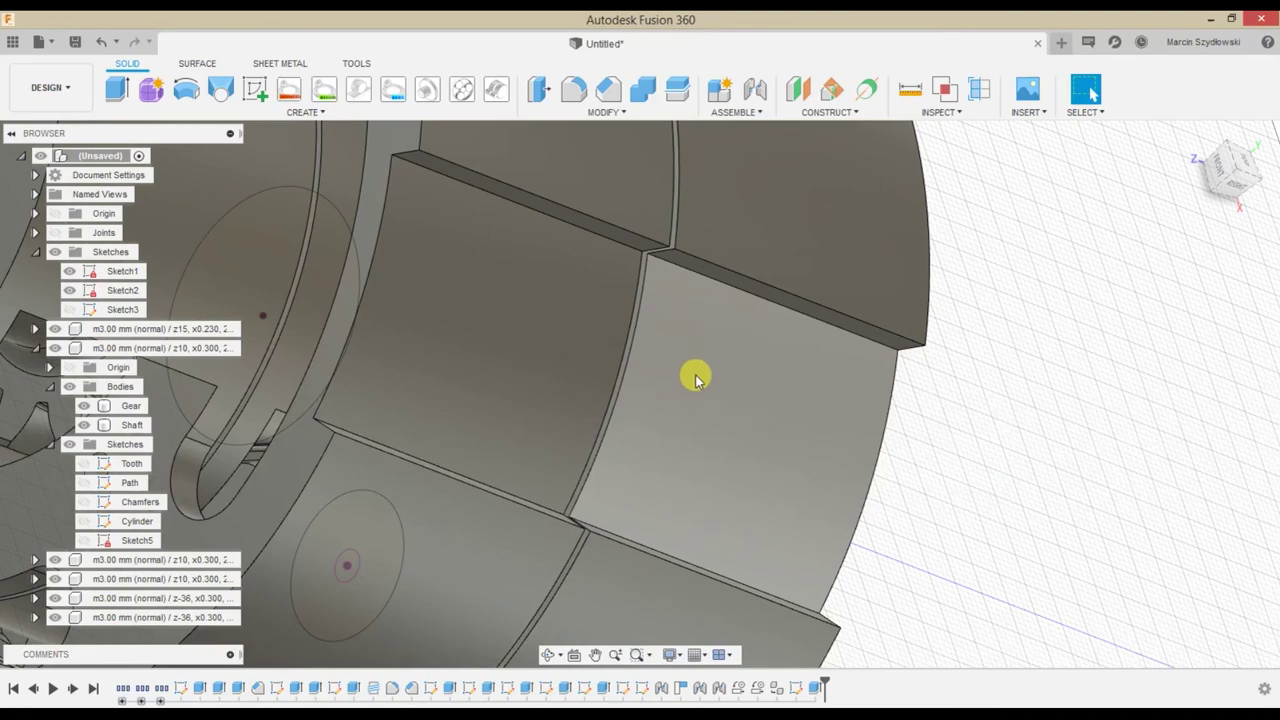
Hide and collapse the Sketches folder, then orbit to inspect the gearbox tabs and shaft
{"action": "scroll", "coordinate": [694, 363], "scroll_direction": "down", "scroll_amount": 3}
{"action": "scroll", "coordinate": [793, 363], "scroll_direction": "down", "scroll_amount": 2}
{"action": "mouse_move", "coordinate": [793, 363]}
{"action": "middle_mouse_down", "text": "shift"}
{"action": "mouse_move", "coordinate": [786, 409]}
{"action": "mouse_move", "coordinate": [586, 323]}
{"action": "middle_mouse_up", "text": "shift"}
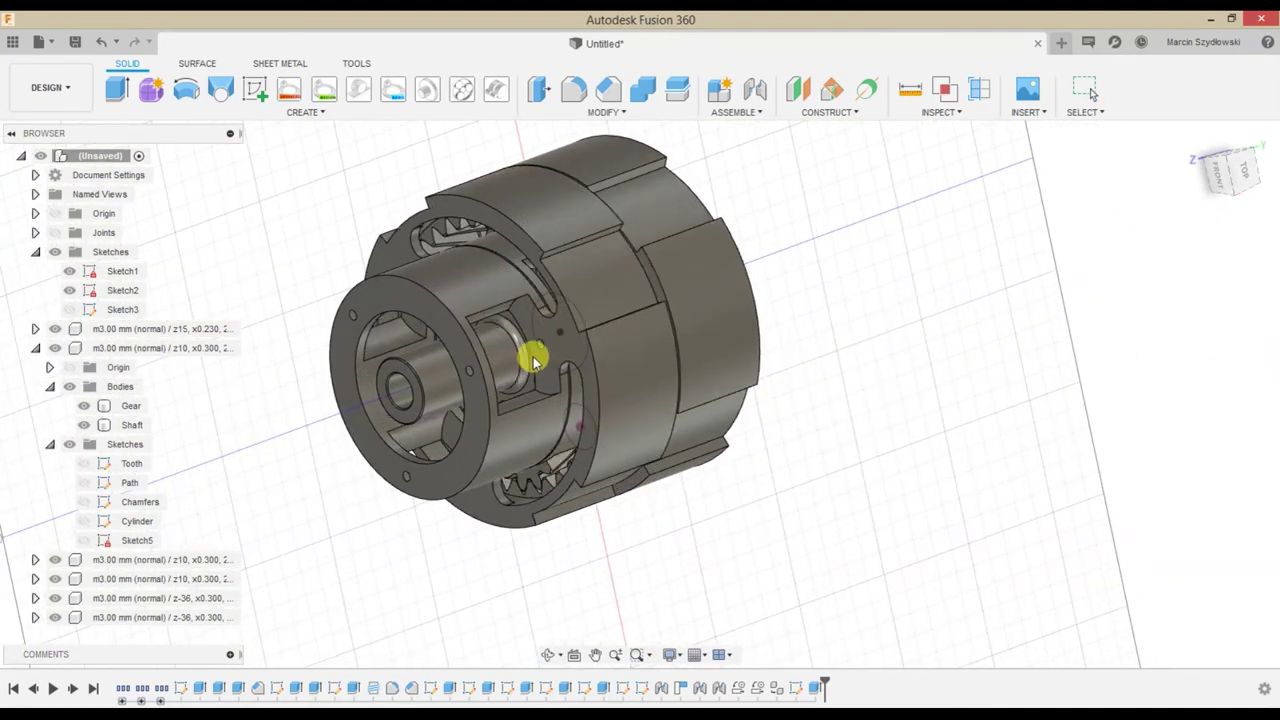
{"action": "left_click_drag", "start_coordinate": [628, 368], "coordinate": [624, 360]}
{"action": "left_click", "coordinate": [57, 252]}
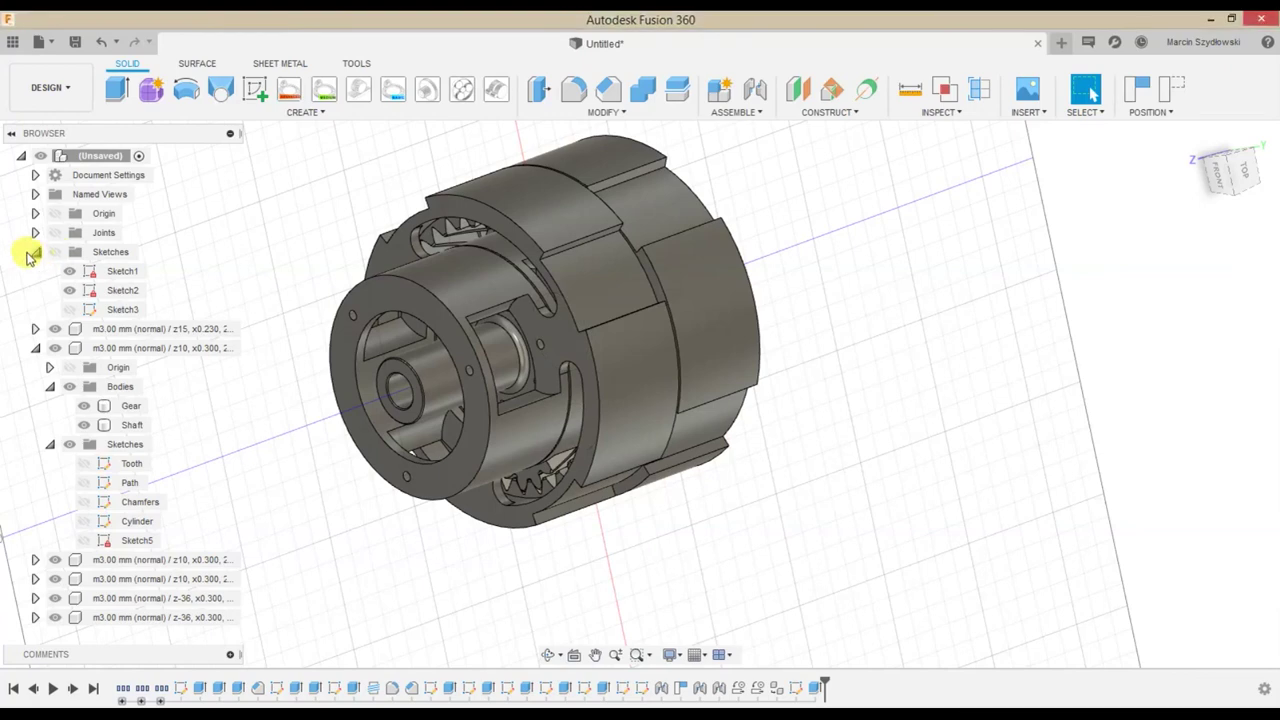
{"action": "left_click", "coordinate": [36, 253]}
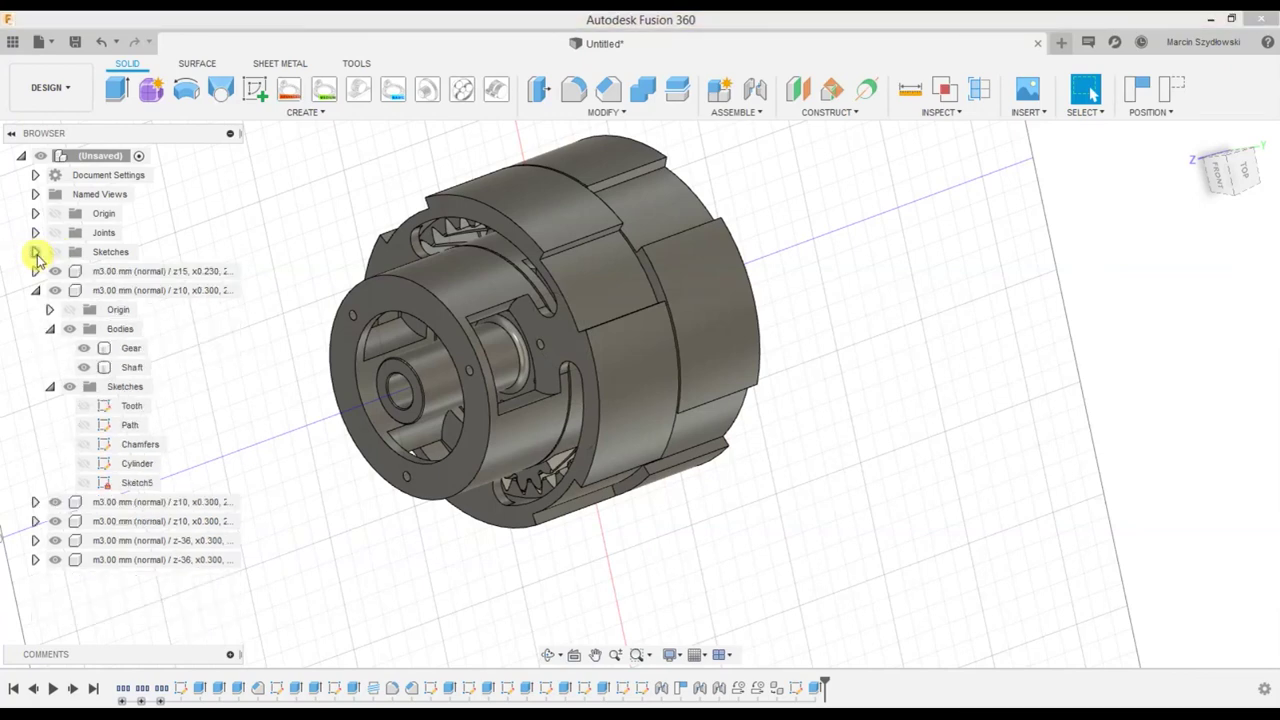
{"action": "mouse_move", "coordinate": [789, 323]}
{"action": "middle_mouse_down", "text": "shift"}
{"action": "mouse_move", "coordinate": [666, 377]}
{"action": "mouse_move", "coordinate": [671, 400]}
{"action": "mouse_move", "coordinate": [475, 300]}
{"action": "middle_mouse_up", "text": "shift"}
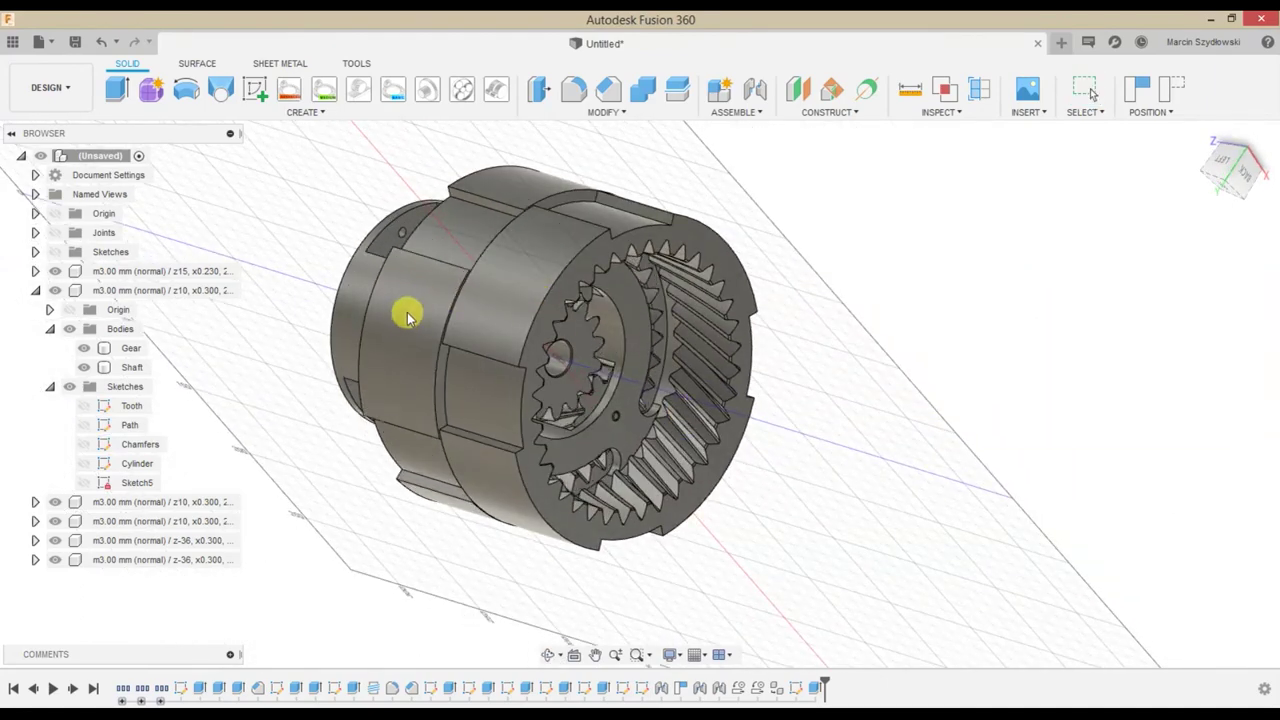
{"action": "mouse_move", "coordinate": [617, 517]}
{"action": "middle_mouse_down", "text": "shift"}
{"action": "mouse_move", "coordinate": [718, 468]}
{"action": "mouse_move", "coordinate": [737, 508]}
{"action": "middle_mouse_up", "text": "shift"}
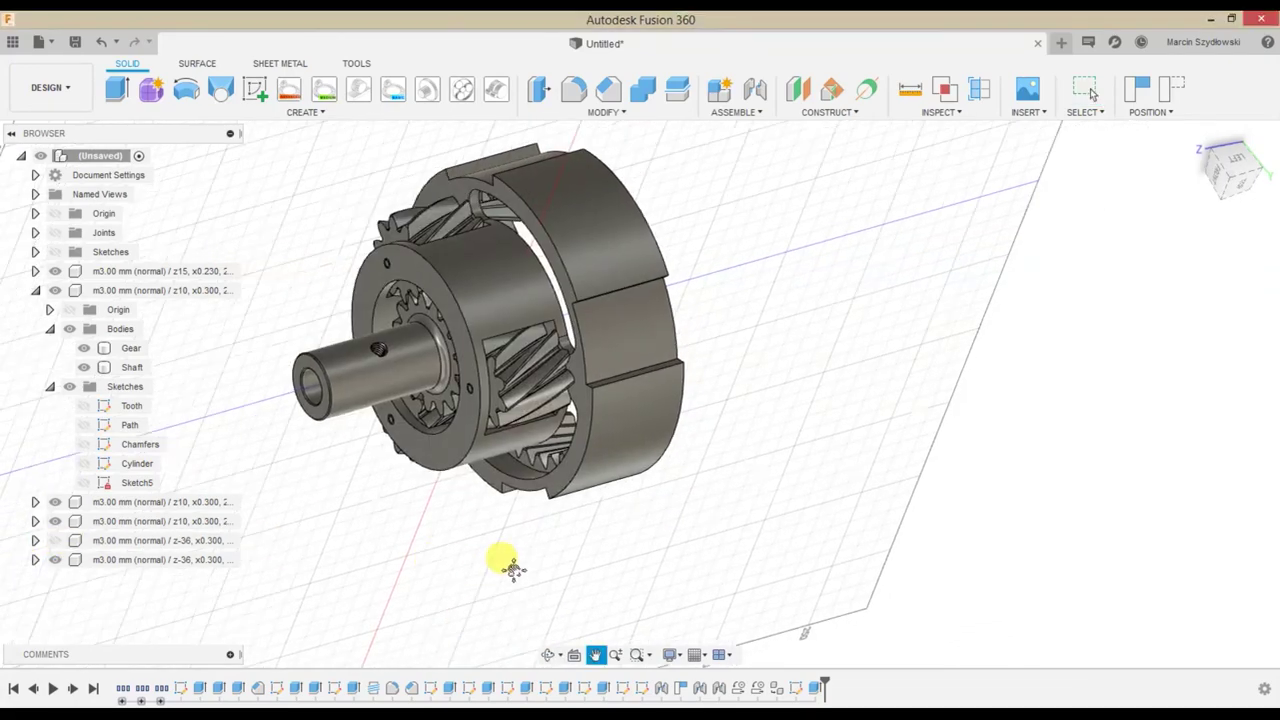
{"action": "mouse_move", "coordinate": [457, 520]}
{"action": "middle_mouse_down", "text": "shift"}
{"action": "mouse_move", "coordinate": [480, 457]}
{"action": "mouse_move", "coordinate": [520, 510]}
{"action": "mouse_move", "coordinate": [503, 513]}
{"action": "middle_mouse_up", "text": "shift"}
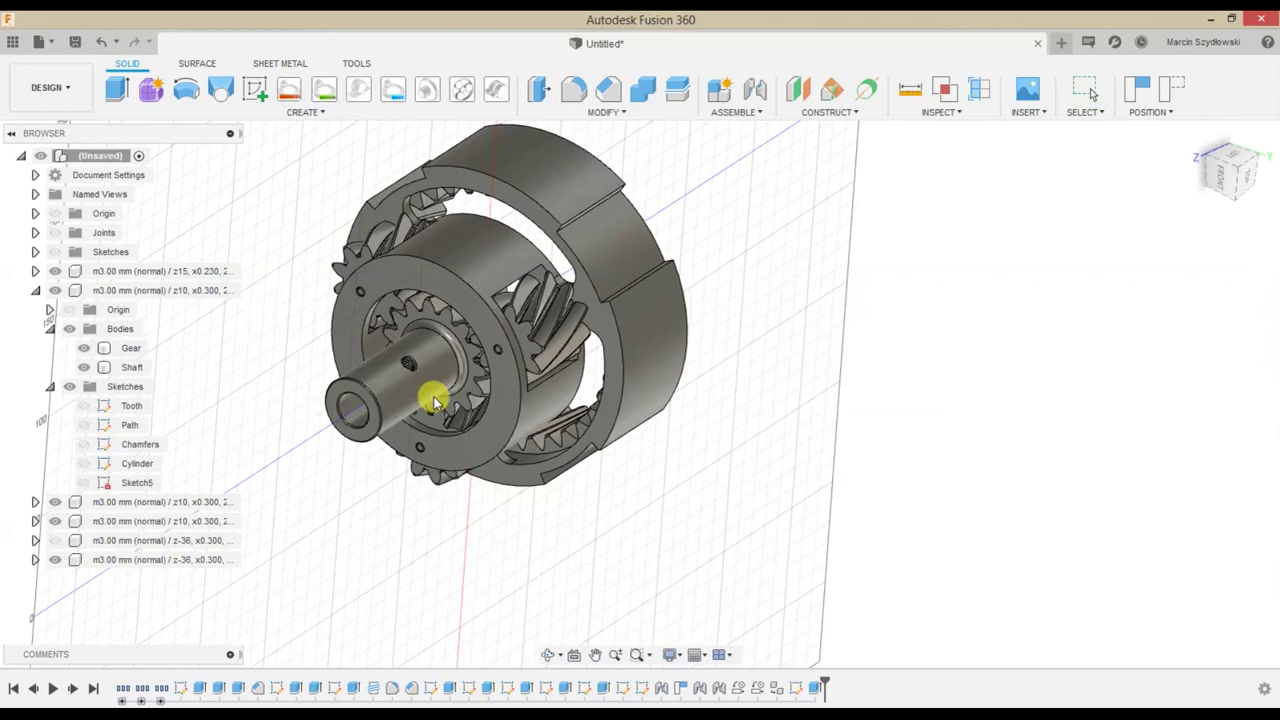